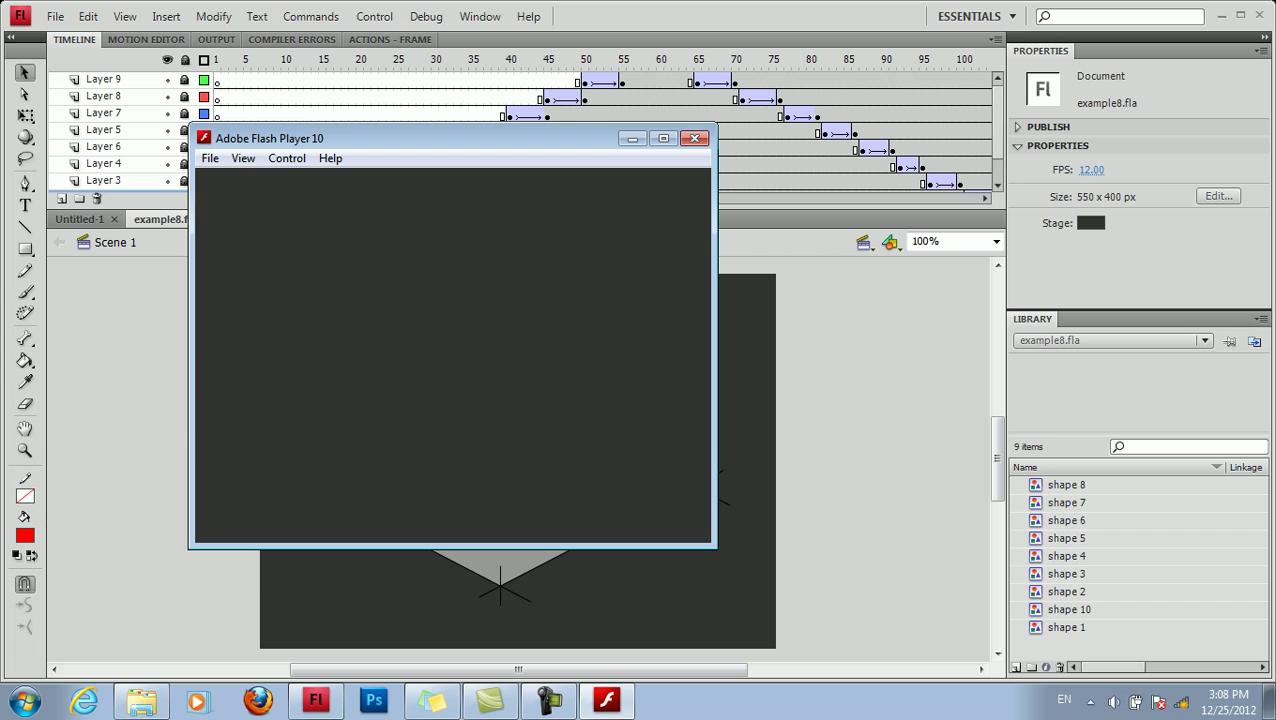
Step: Watch the example chair assembly animation, moving its preview window clear of the timeline layers
{"action": "left_click_drag", "start_coordinate": [450, 138], "coordinate": [400, 146]}
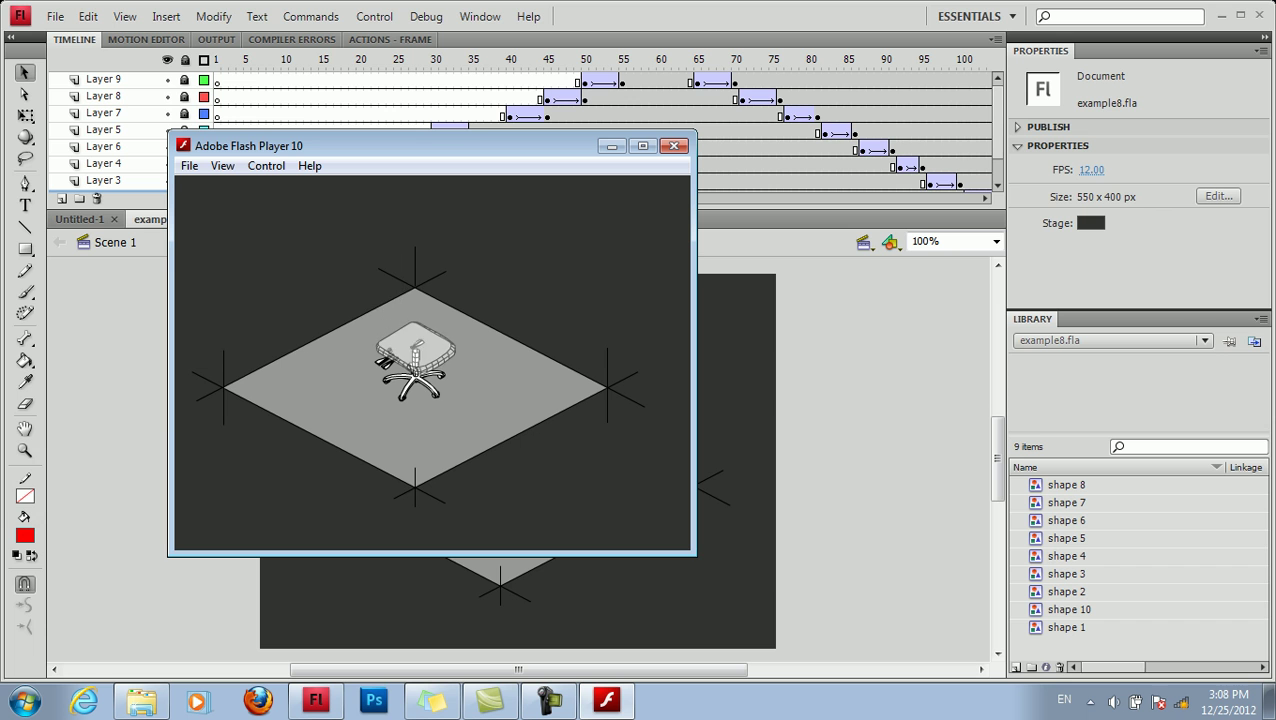
{"action": "left_click_drag", "start_coordinate": [430, 146], "coordinate": [468, 96]}
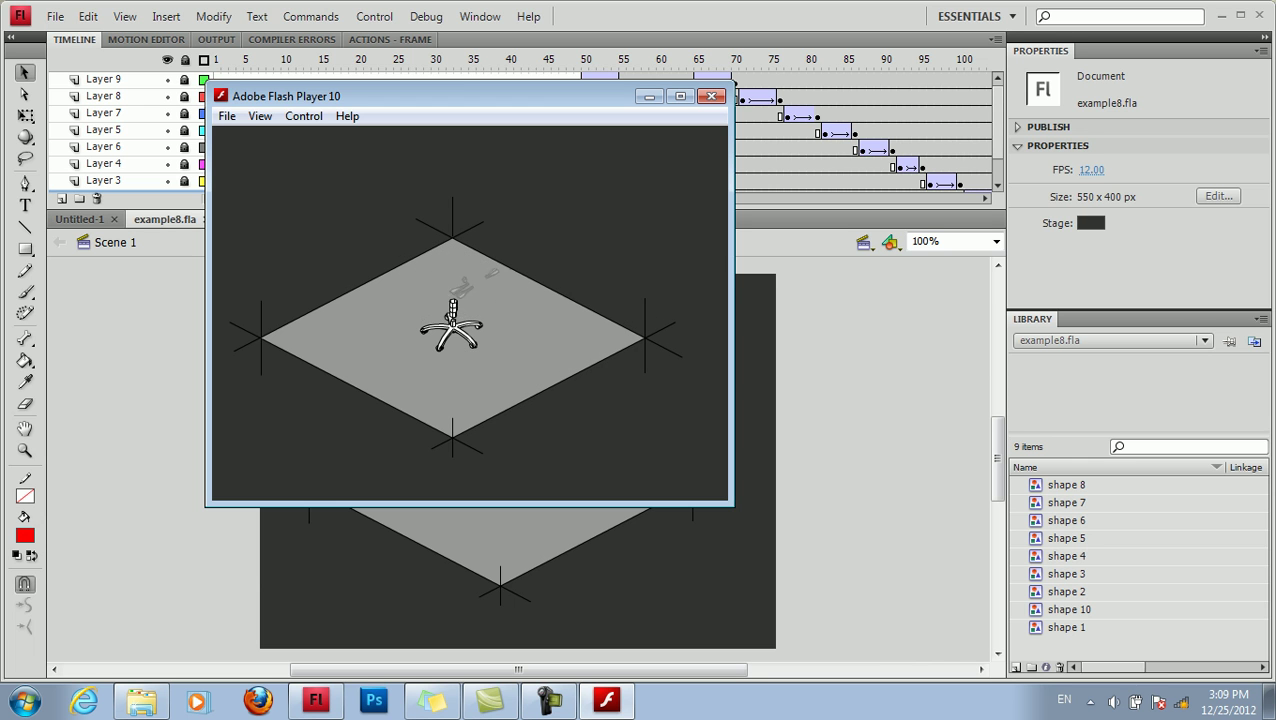
{"action": "left_click_drag", "start_coordinate": [470, 96], "coordinate": [452, 311]}
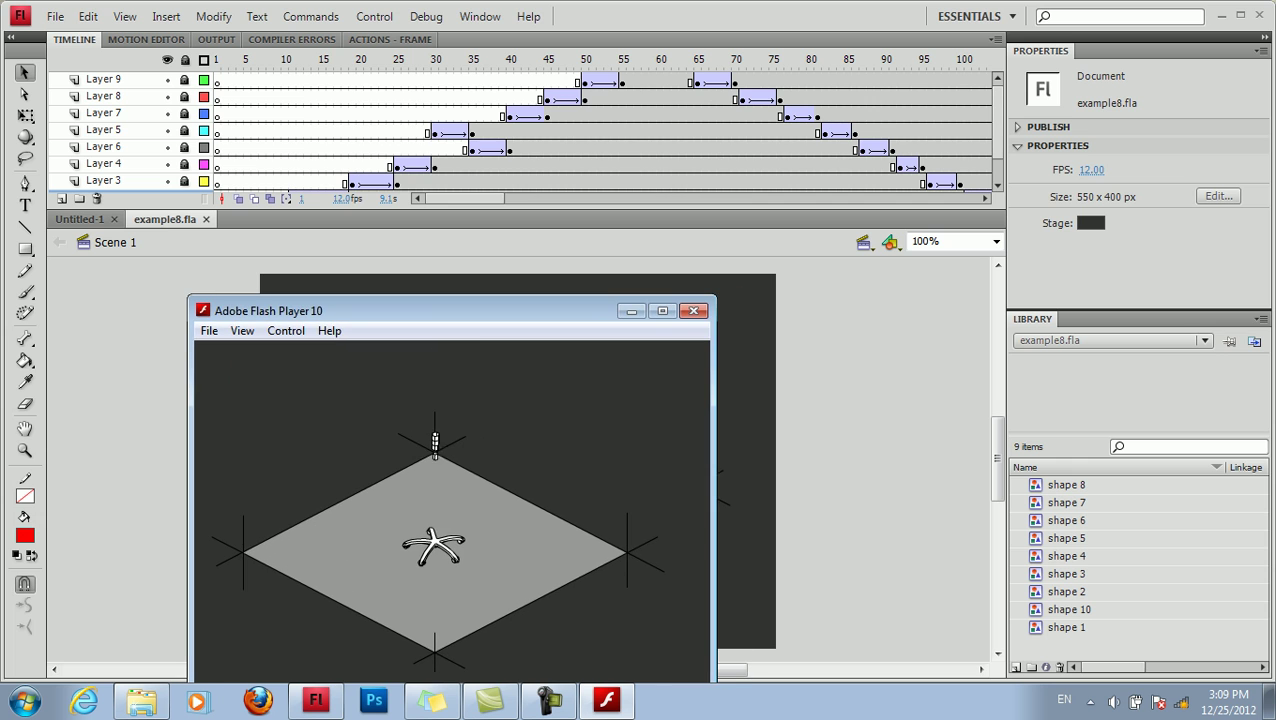
Step: Copy all nine shape symbols from the example8.fla library into the Untitled-1 library
{"action": "left_click_drag", "start_coordinate": [1038, 644], "coordinate": [1037, 578]}
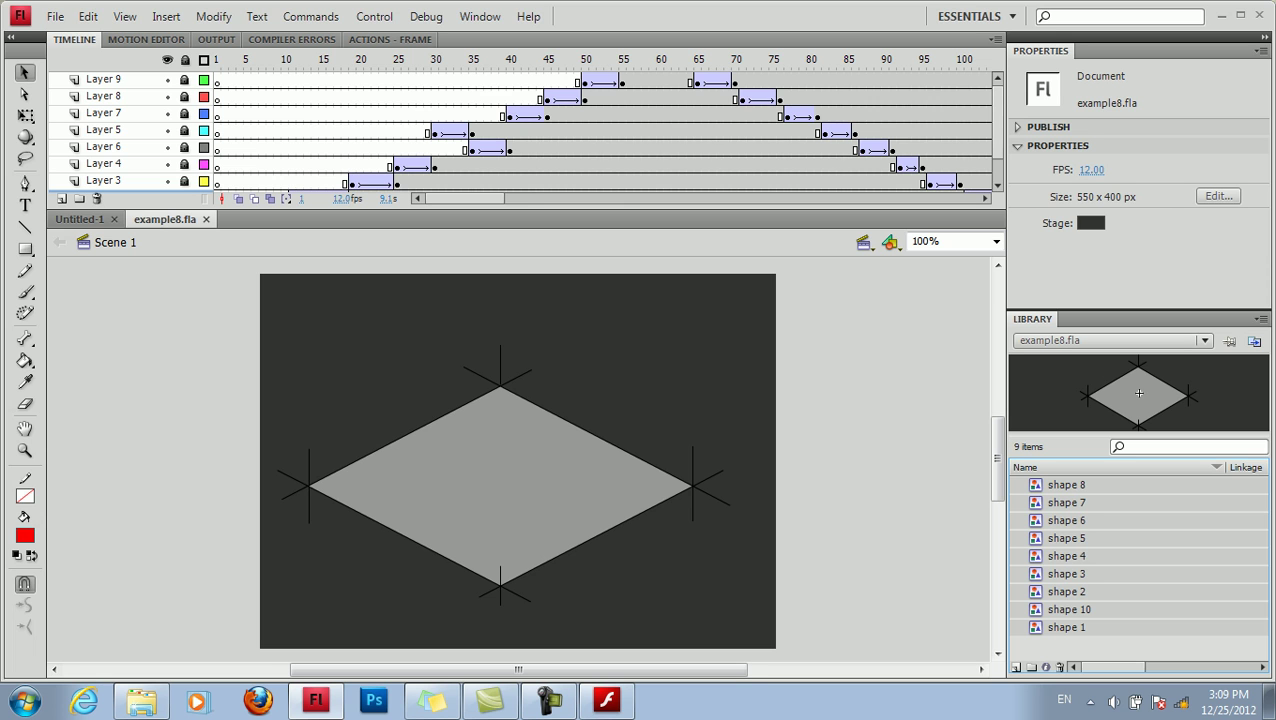
{"action": "left_click", "coordinate": [80, 219]}
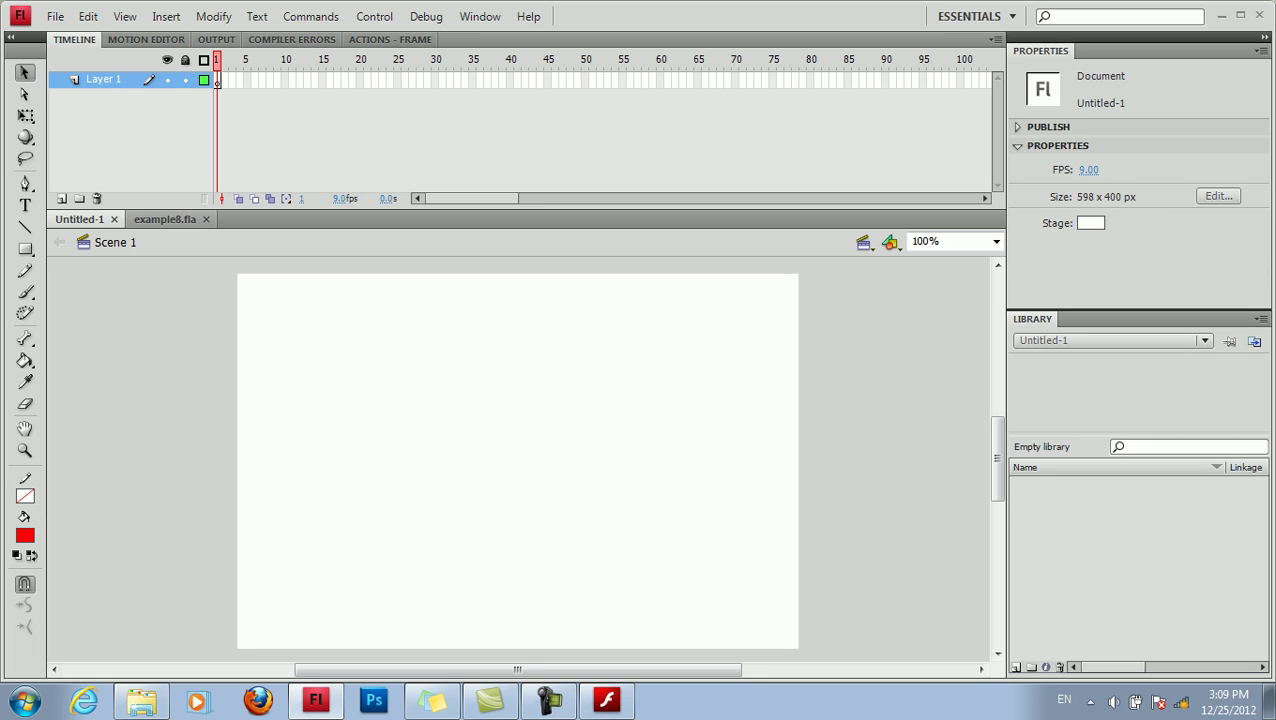
{"action": "left_click", "coordinate": [1100, 556]}
{"action": "key", "text": "ctrl+v"}
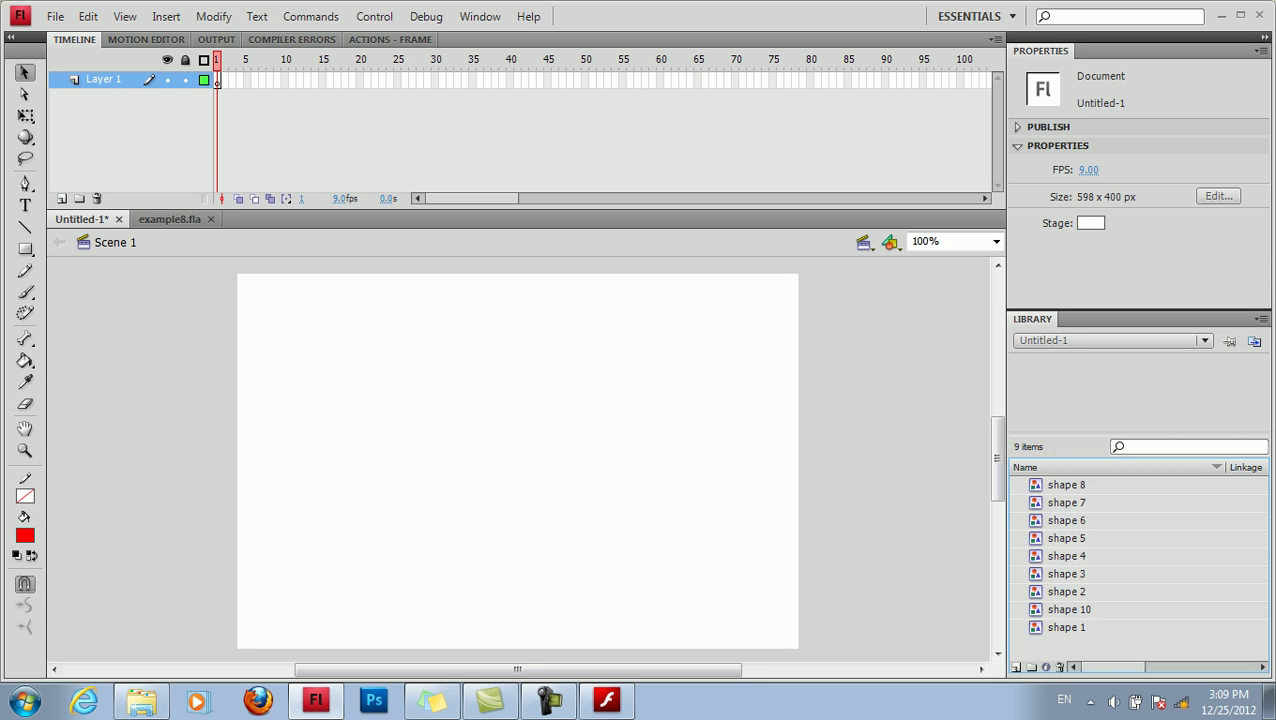
Step: Preview the pasted symbols from shape 8 through shape 5, and examine the layer stack in example8.fla
{"action": "left_click", "coordinate": [1067, 485]}
{"action": "key", "text": "Down"}
{"action": "key", "text": "Down"}
{"action": "key", "text": "Down"}
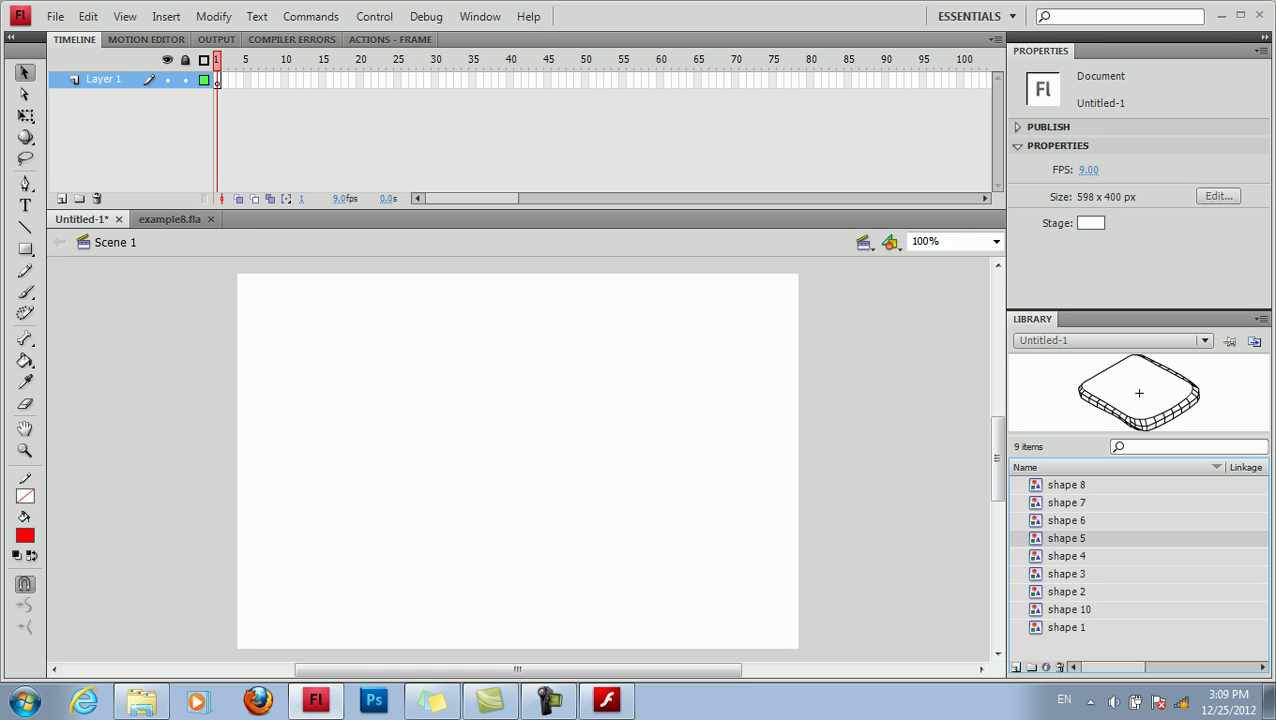
{"action": "left_click", "coordinate": [169, 219]}
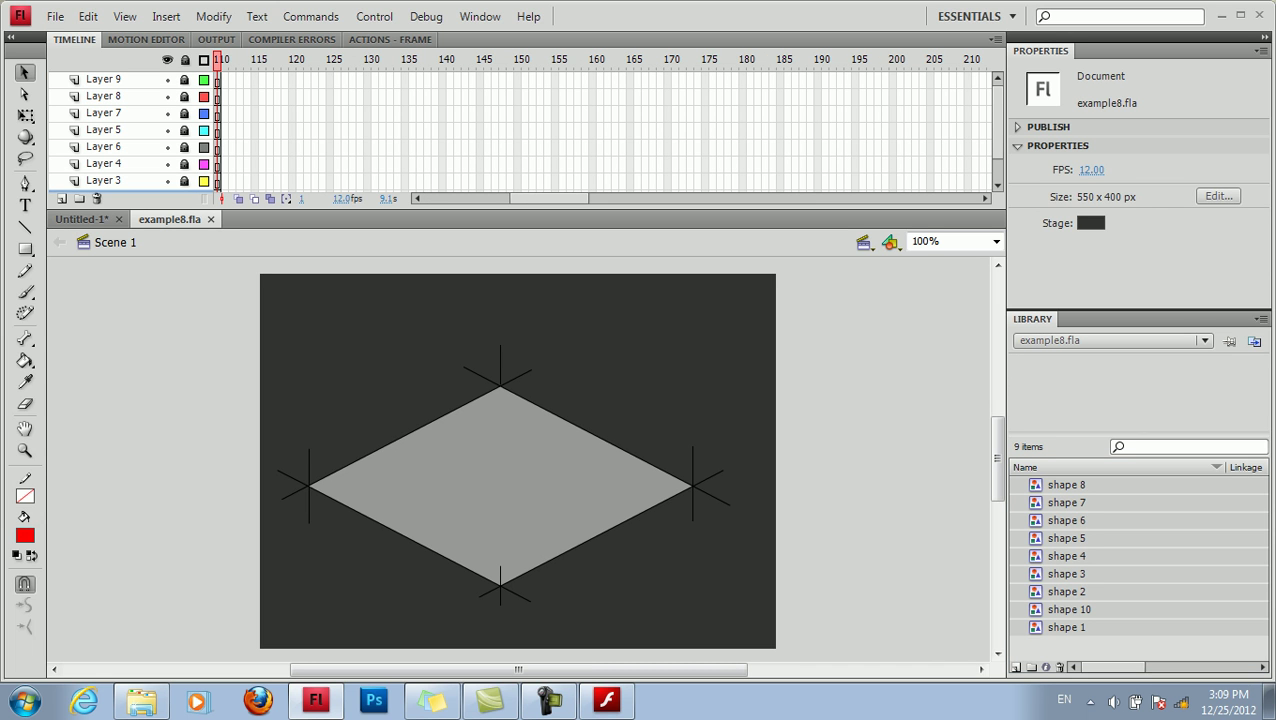
{"action": "mouse_move", "coordinate": [997, 120]}
{"action": "left_mouse_down"}
{"action": "mouse_move", "coordinate": [997, 142]}
{"action": "mouse_move", "coordinate": [997, 120]}
{"action": "left_mouse_up"}
{"action": "key", "text": "ctrl+Tab"}
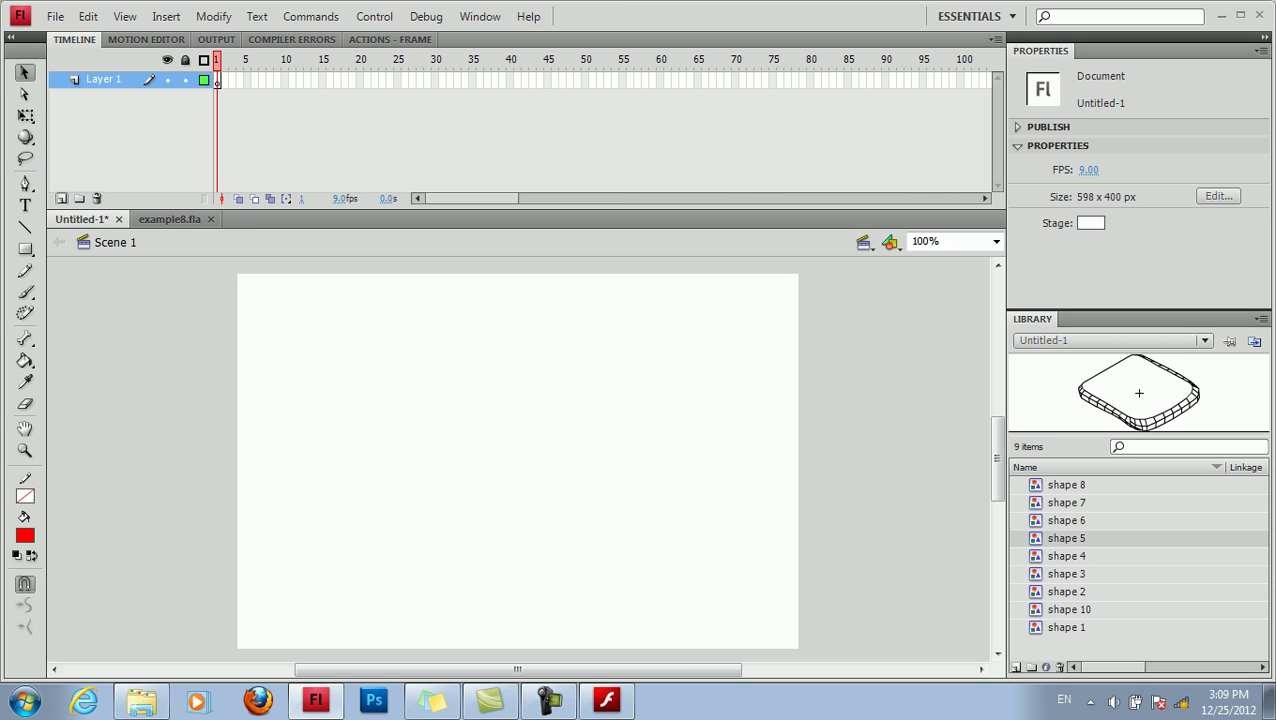
Step: Add eight new layers above Layer 1 in Untitled-1 and make Layer 1 the active layer
{"action": "left_click", "coordinate": [62, 198]}
{"action": "left_click", "coordinate": [62, 198]}
{"action": "left_click", "coordinate": [62, 198]}
{"action": "left_click", "coordinate": [61, 198]}
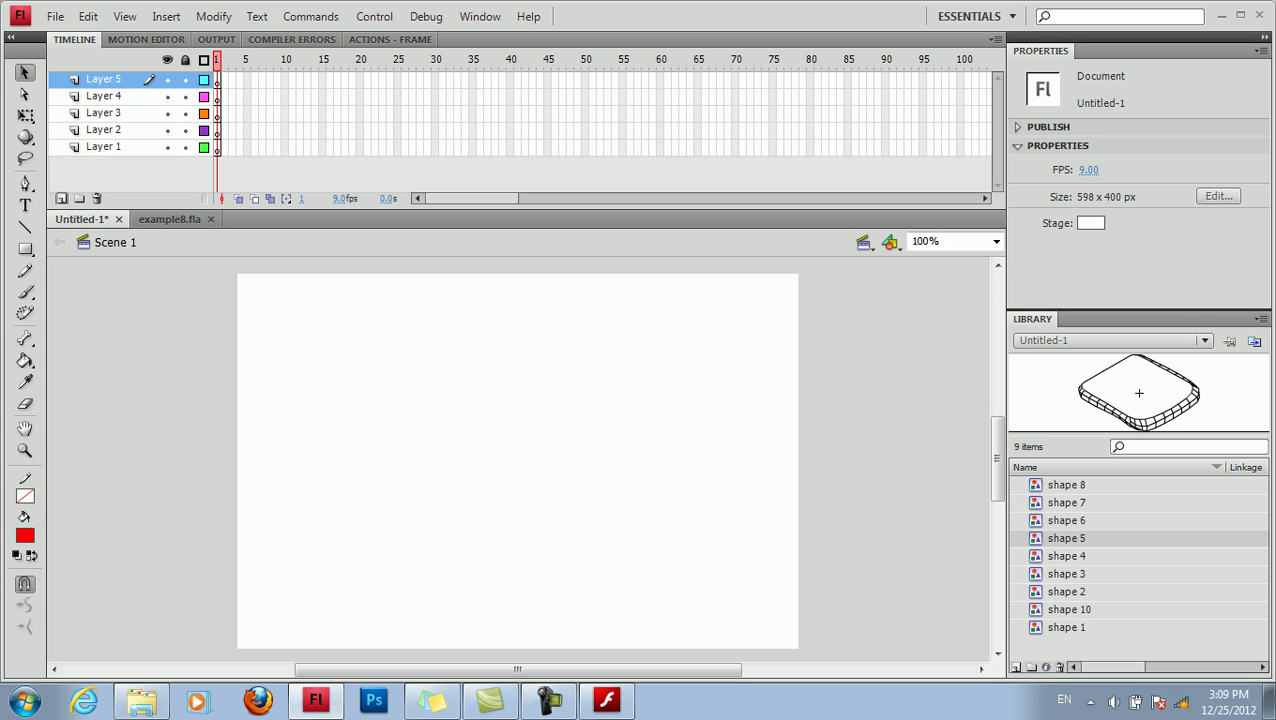
{"action": "left_click", "coordinate": [61, 198]}
{"action": "left_click", "coordinate": [61, 198]}
{"action": "left_click", "coordinate": [61, 198]}
{"action": "left_click", "coordinate": [61, 198]}
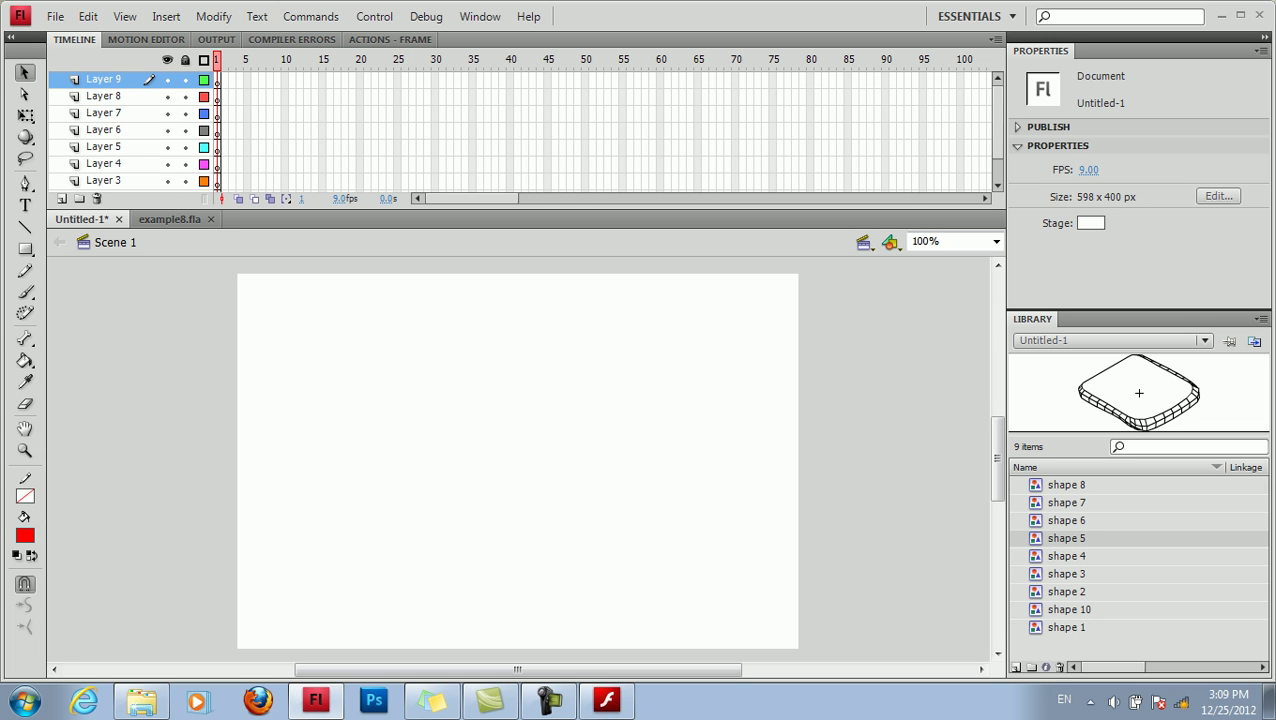
{"action": "left_click_drag", "start_coordinate": [997, 121], "coordinate": [997, 141]}
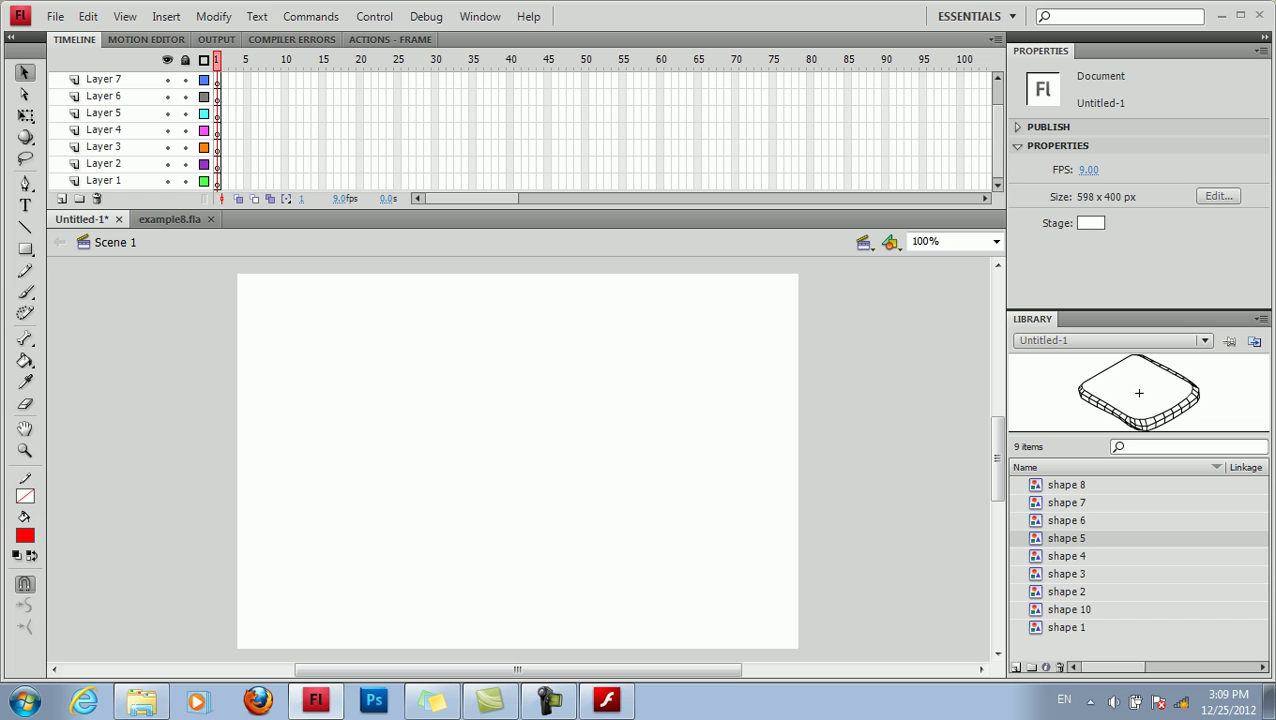
{"action": "left_click", "coordinate": [104, 181]}
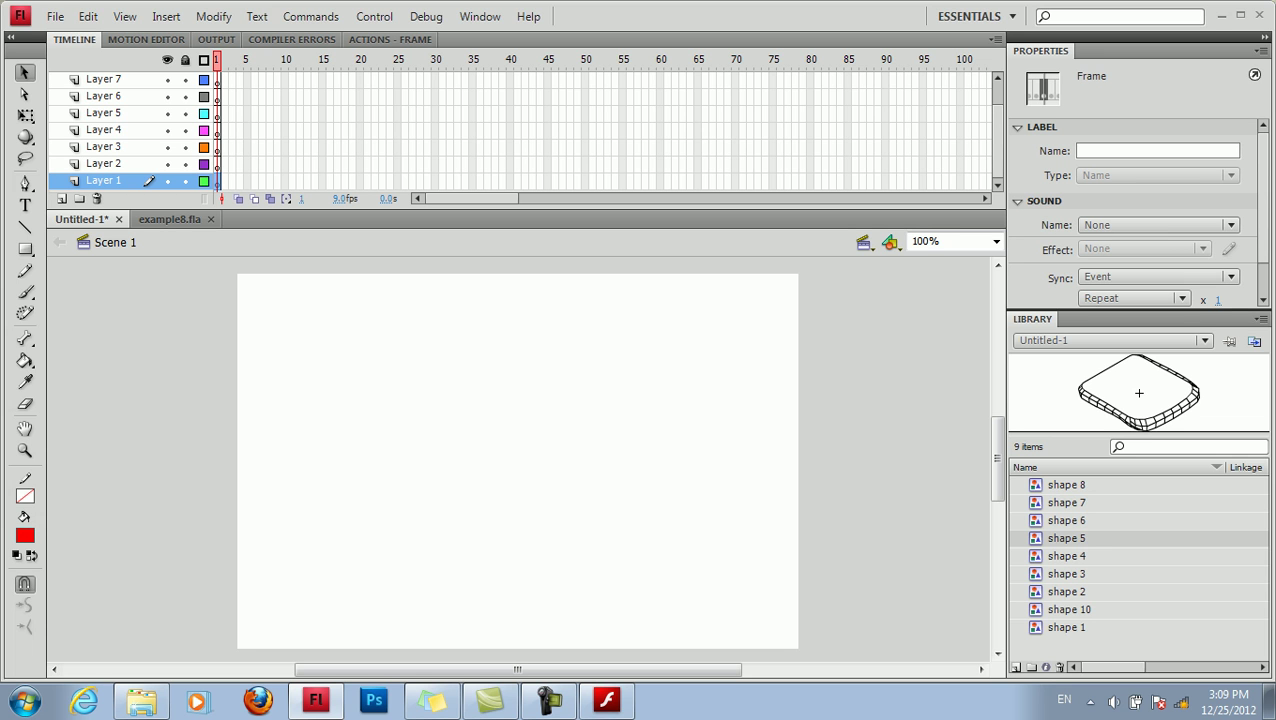
Step: Set the stage background colour to dark gray #666666
{"action": "left_click", "coordinate": [517, 461]}
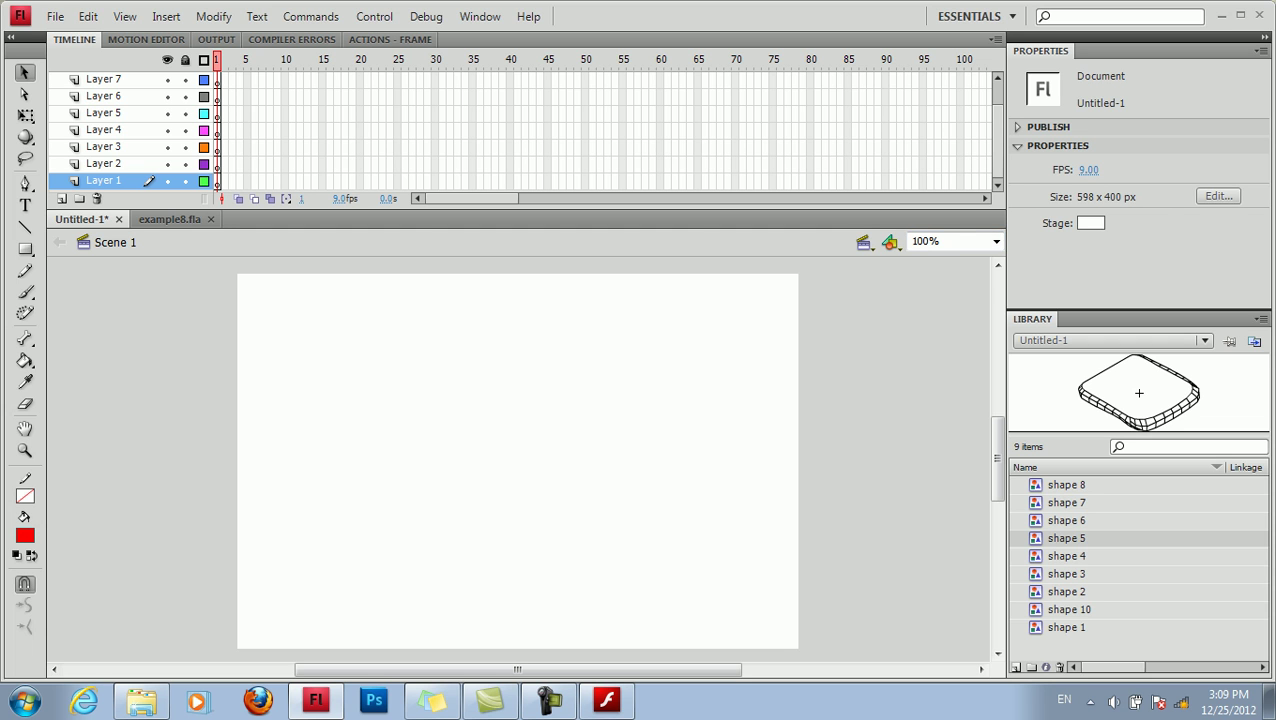
{"action": "left_click", "coordinate": [1090, 223]}
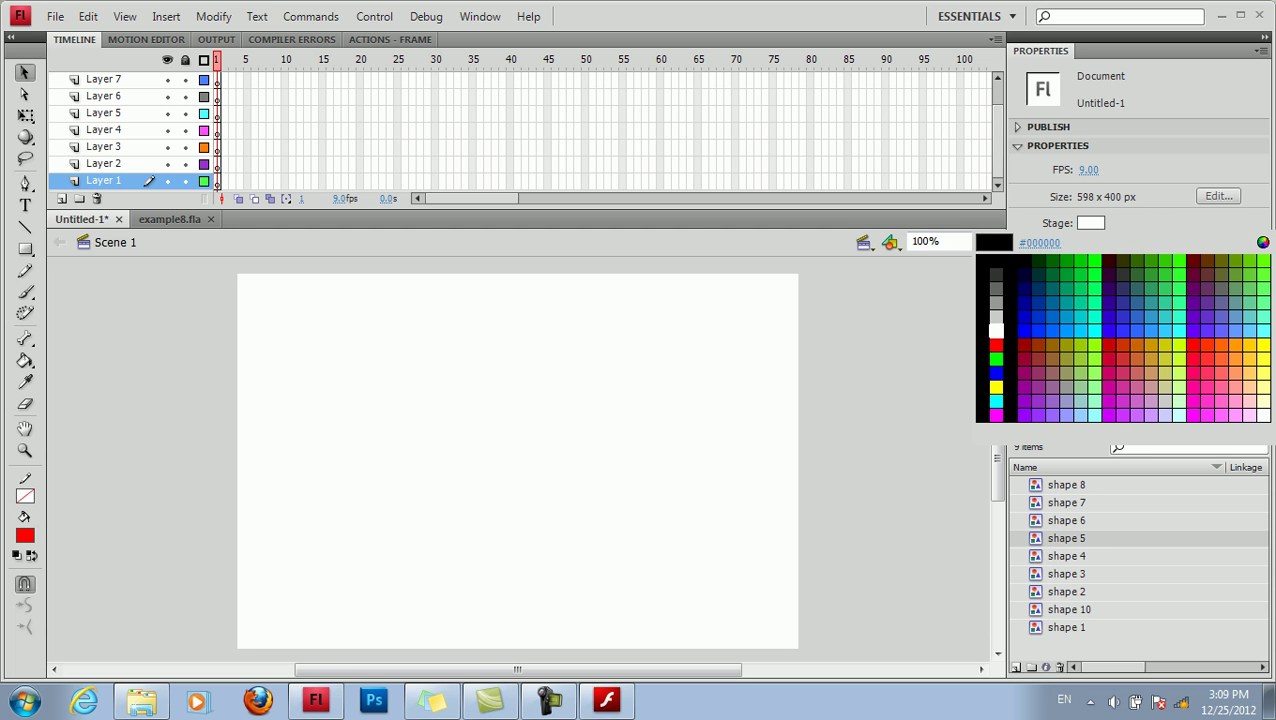
{"action": "left_click", "coordinate": [996, 317]}
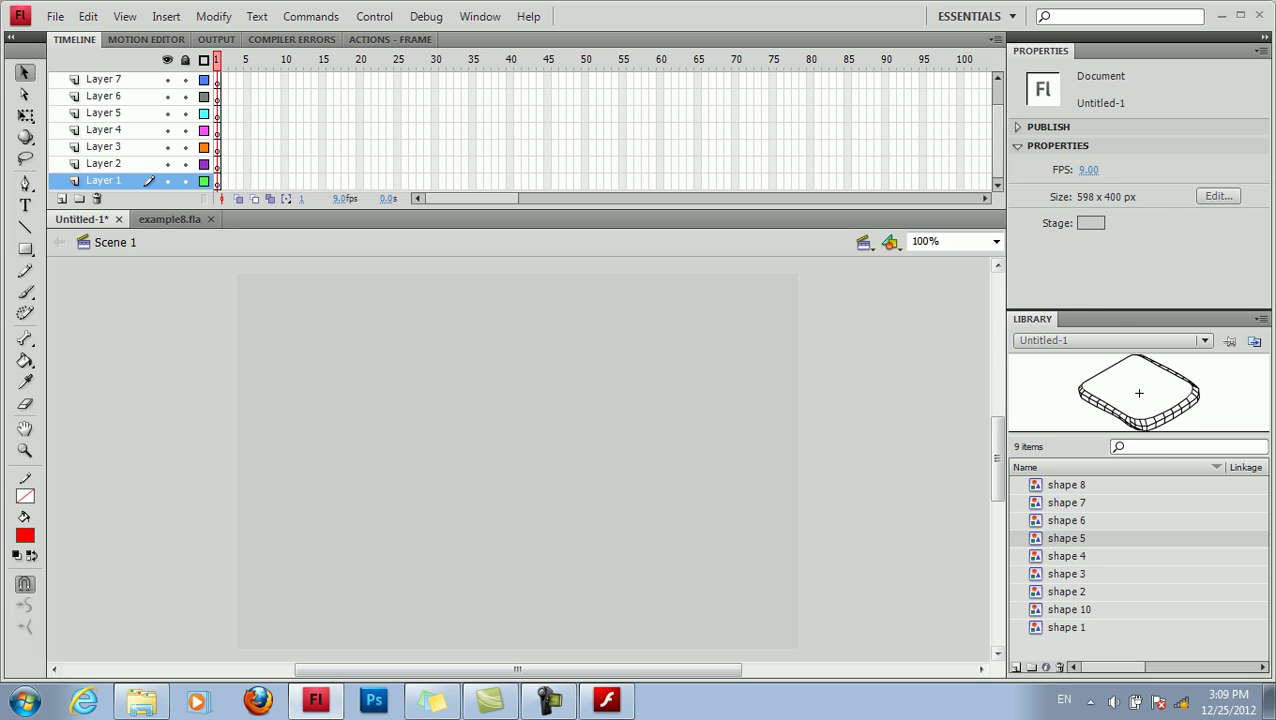
{"action": "left_click", "coordinate": [1090, 223]}
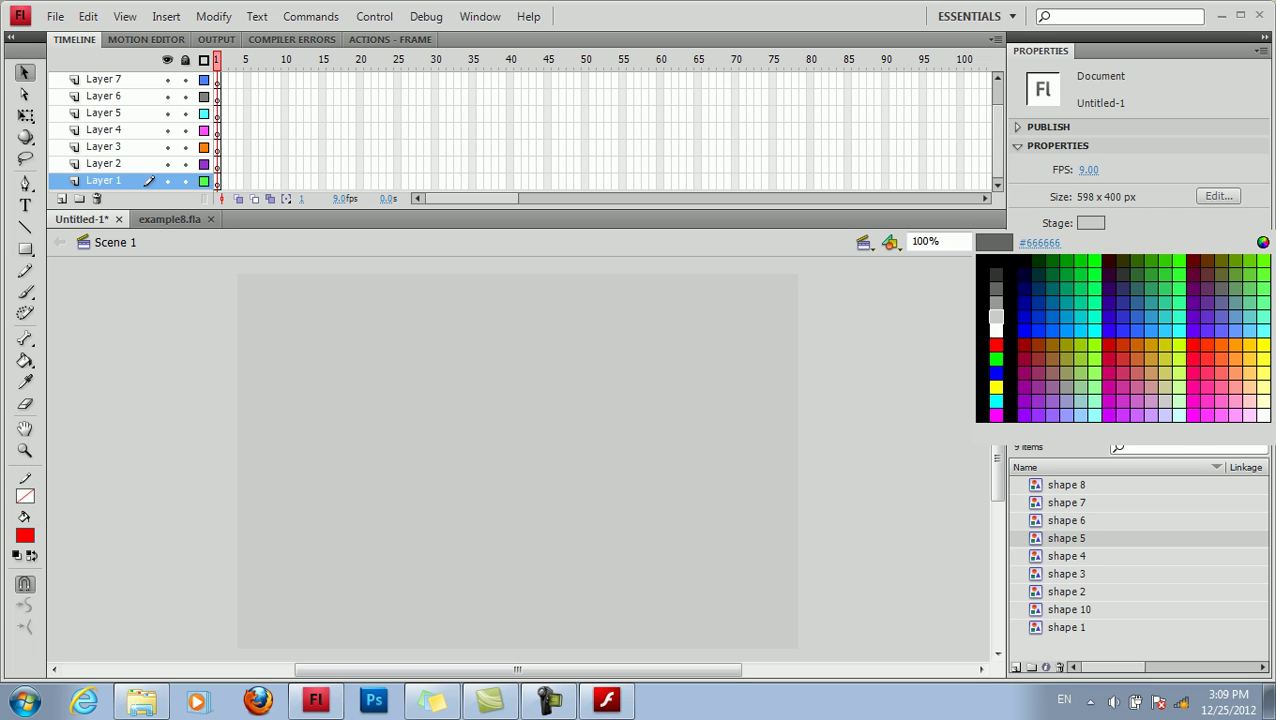
{"action": "left_click", "coordinate": [996, 294]}
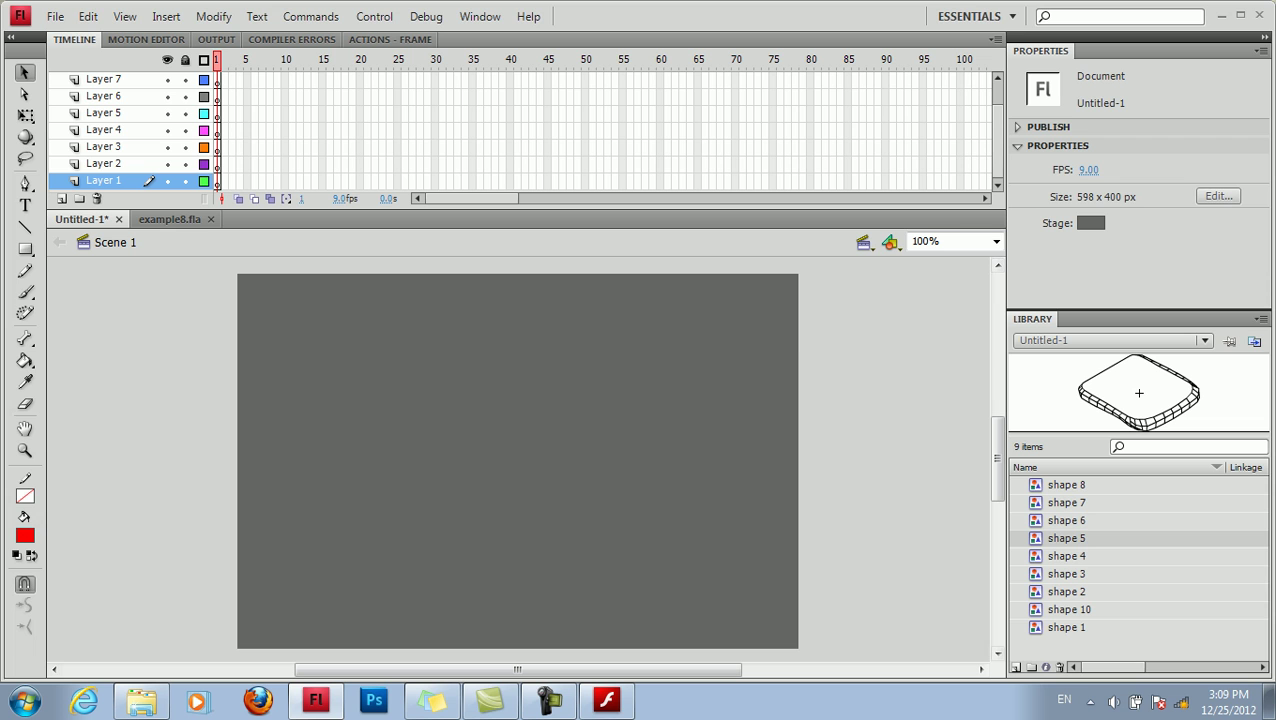
Step: Set the document width to 500 px
{"action": "left_click", "coordinate": [1218, 196]}
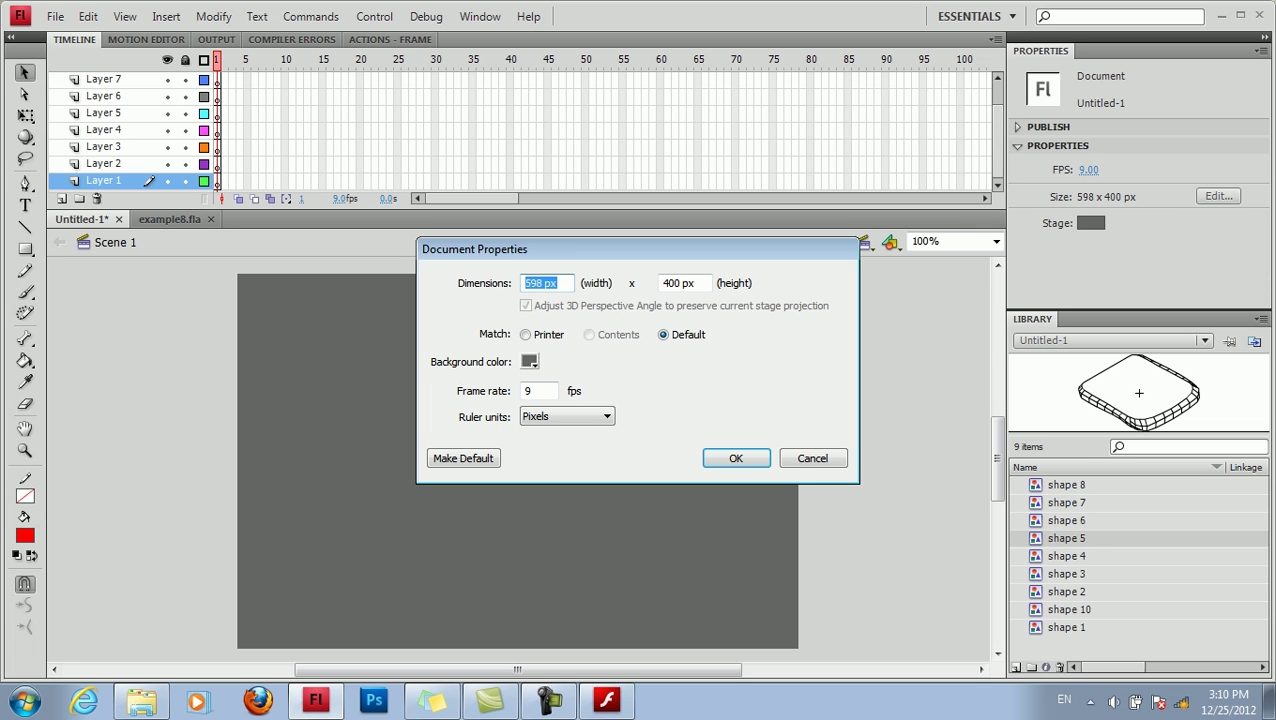
{"action": "left_click_drag", "start_coordinate": [543, 283], "coordinate": [524, 283]}
{"action": "type", "text": "500"}
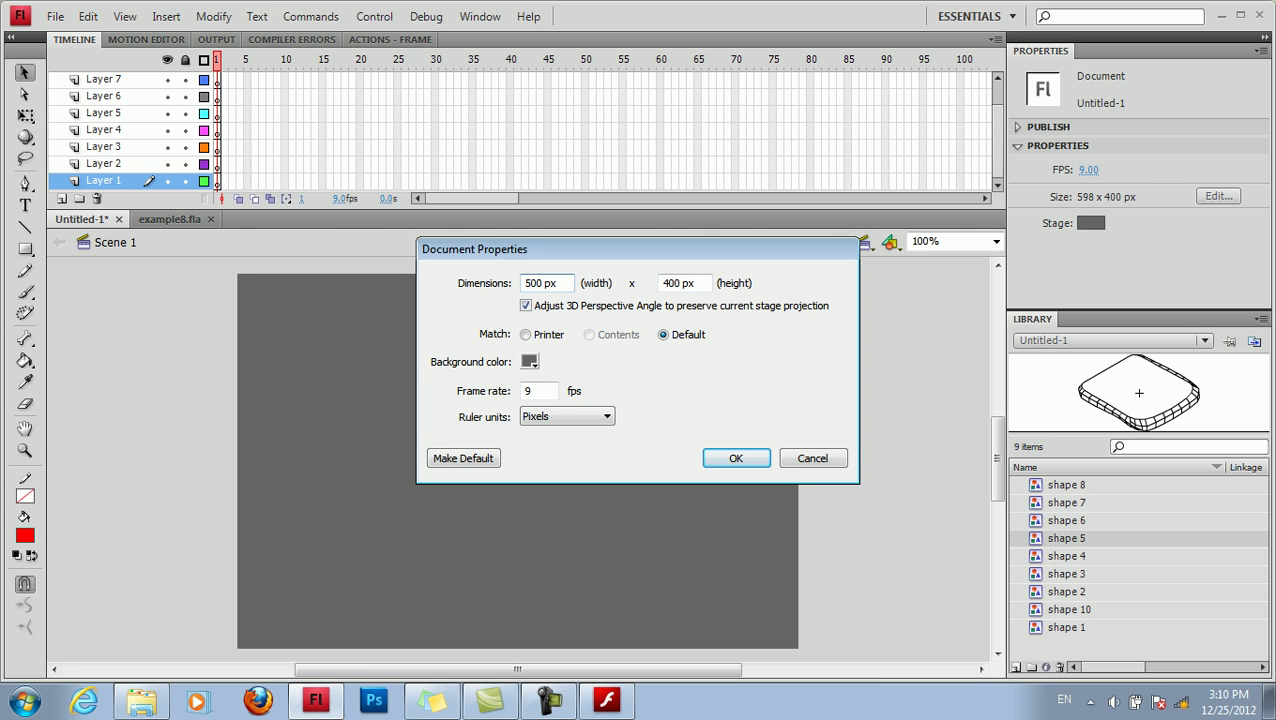
{"action": "key", "text": "Return"}
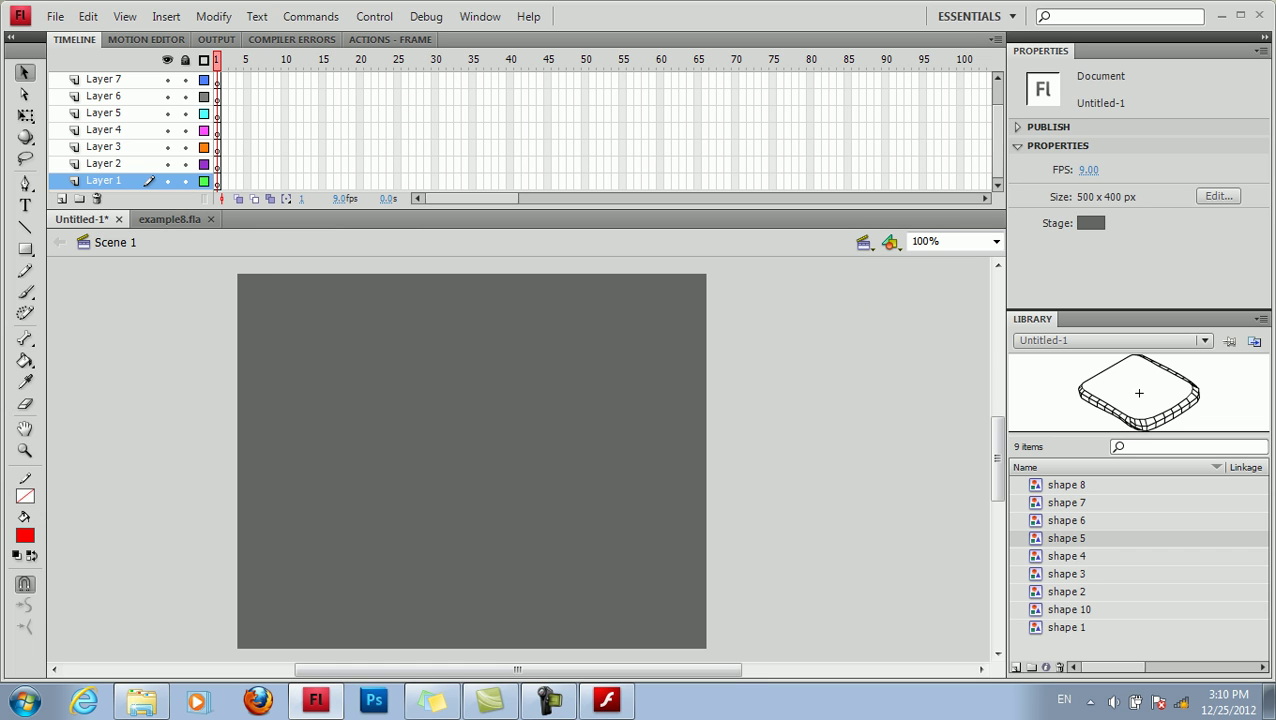
{"action": "left_click_drag", "start_coordinate": [517, 670], "coordinate": [488, 669]}
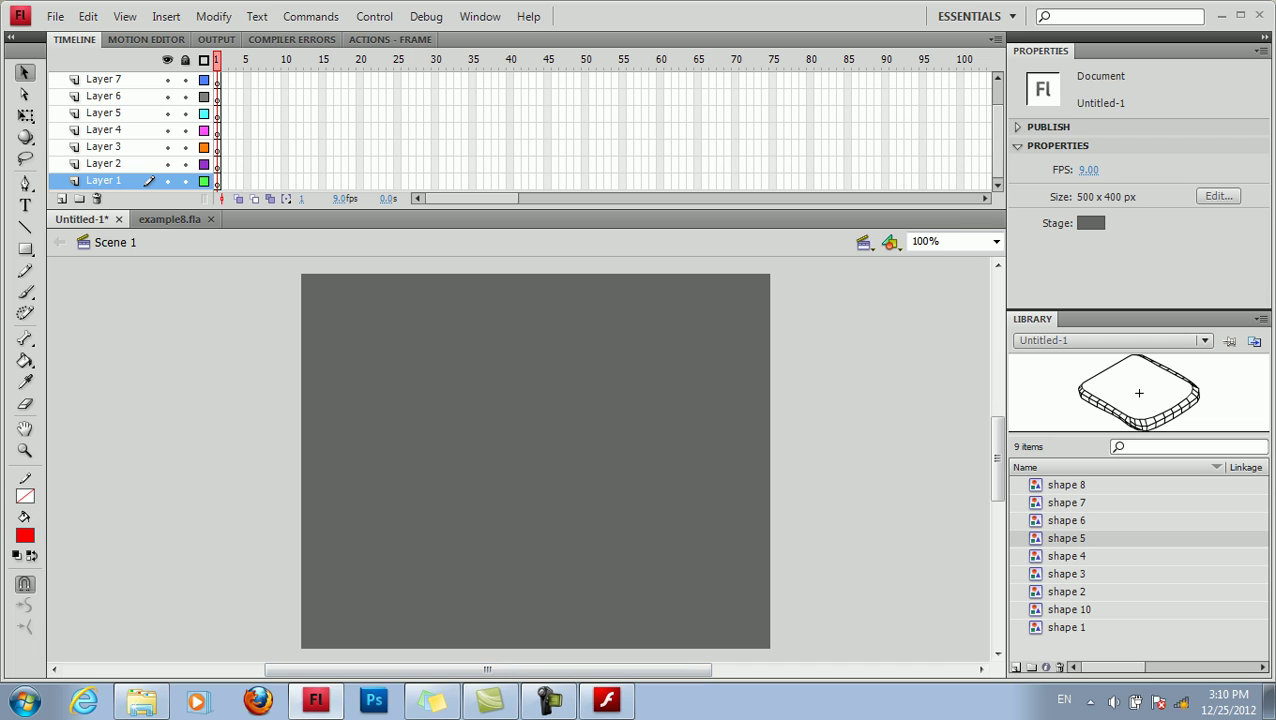
Step: Set the document dimensions to 400 px wide by 350 px high
{"action": "left_click", "coordinate": [1218, 196]}
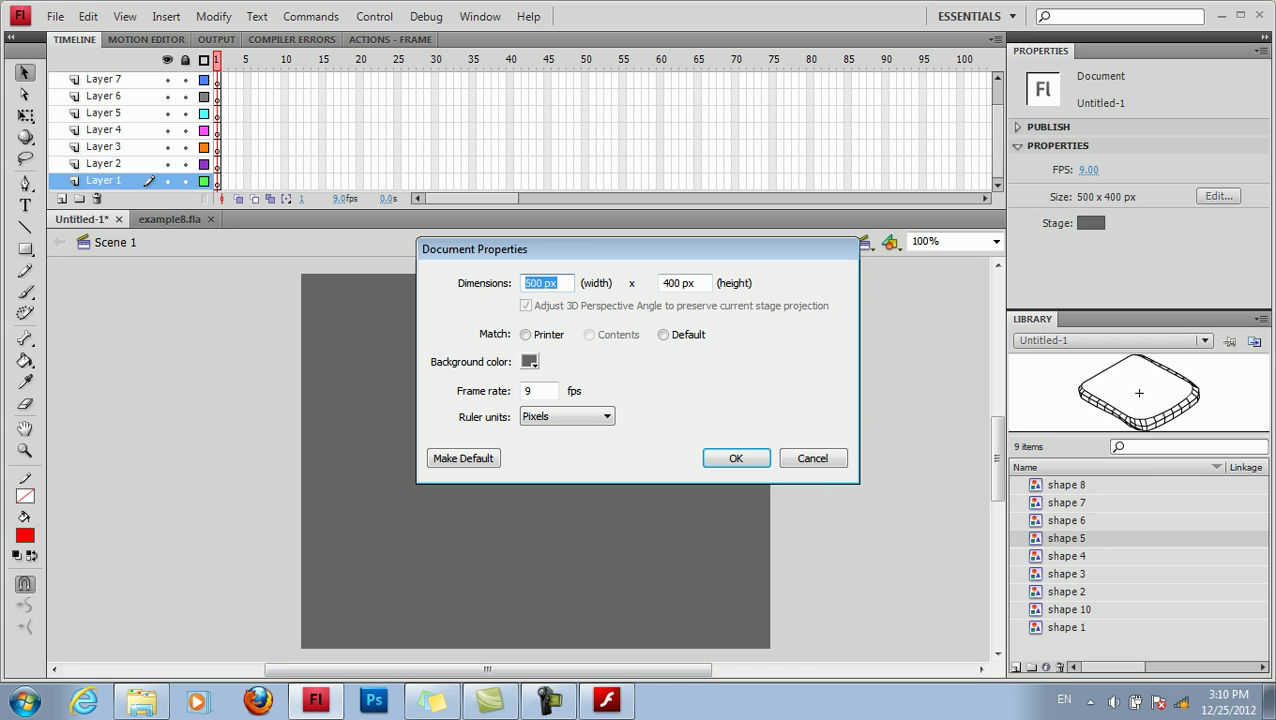
{"action": "key", "text": "Tab"}
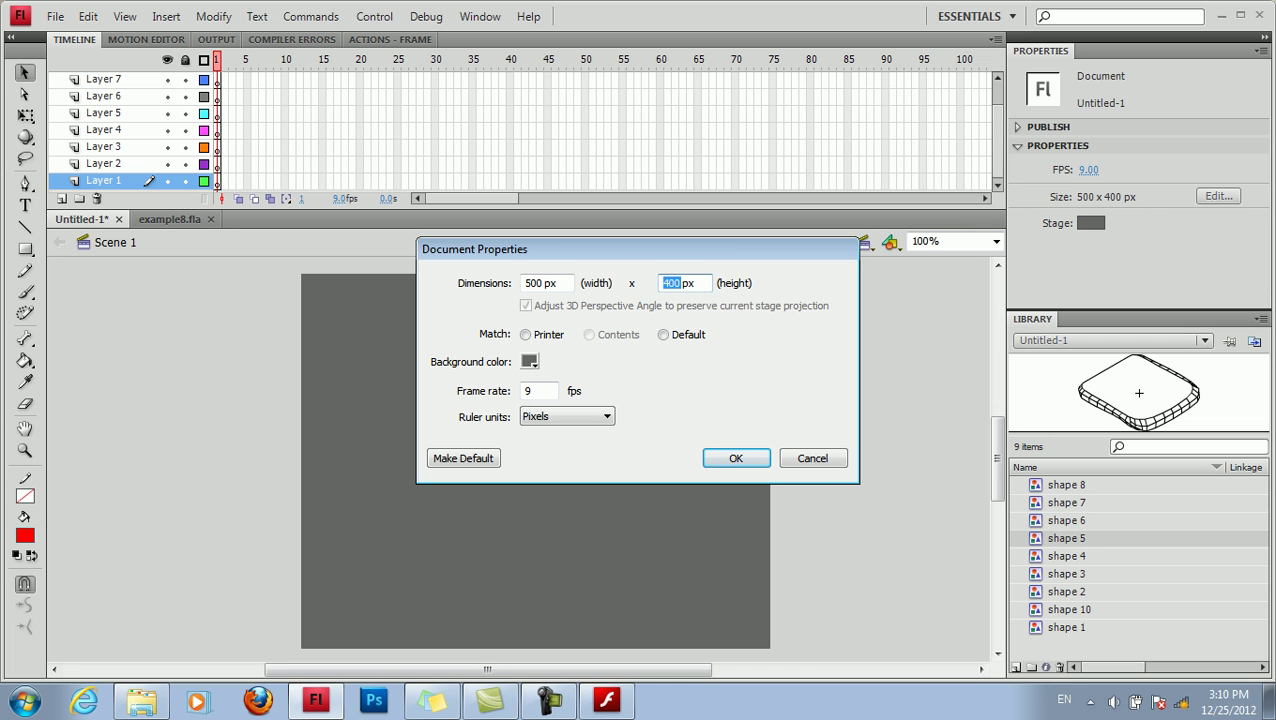
{"action": "type", "text": "3500"}
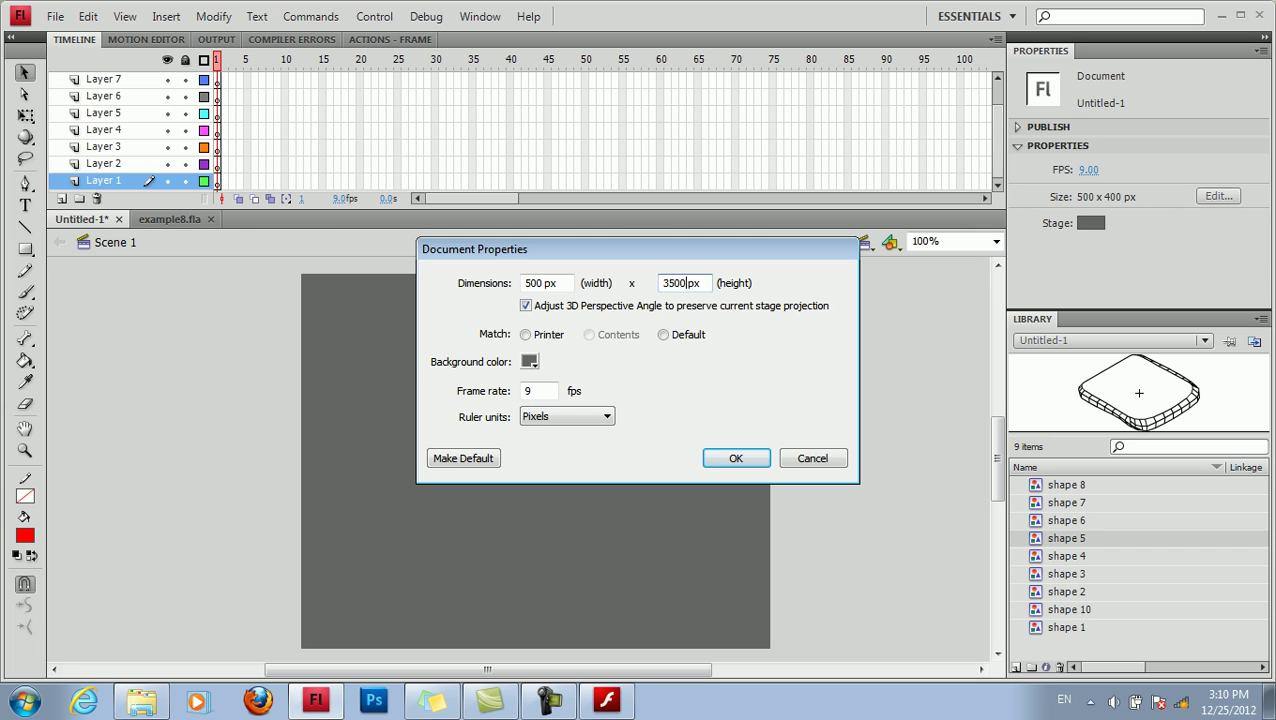
{"action": "key", "text": "BackSpace"}
{"action": "double_click", "coordinate": [534, 283]}
{"action": "type", "text": "400"}
{"action": "key", "text": "Return"}
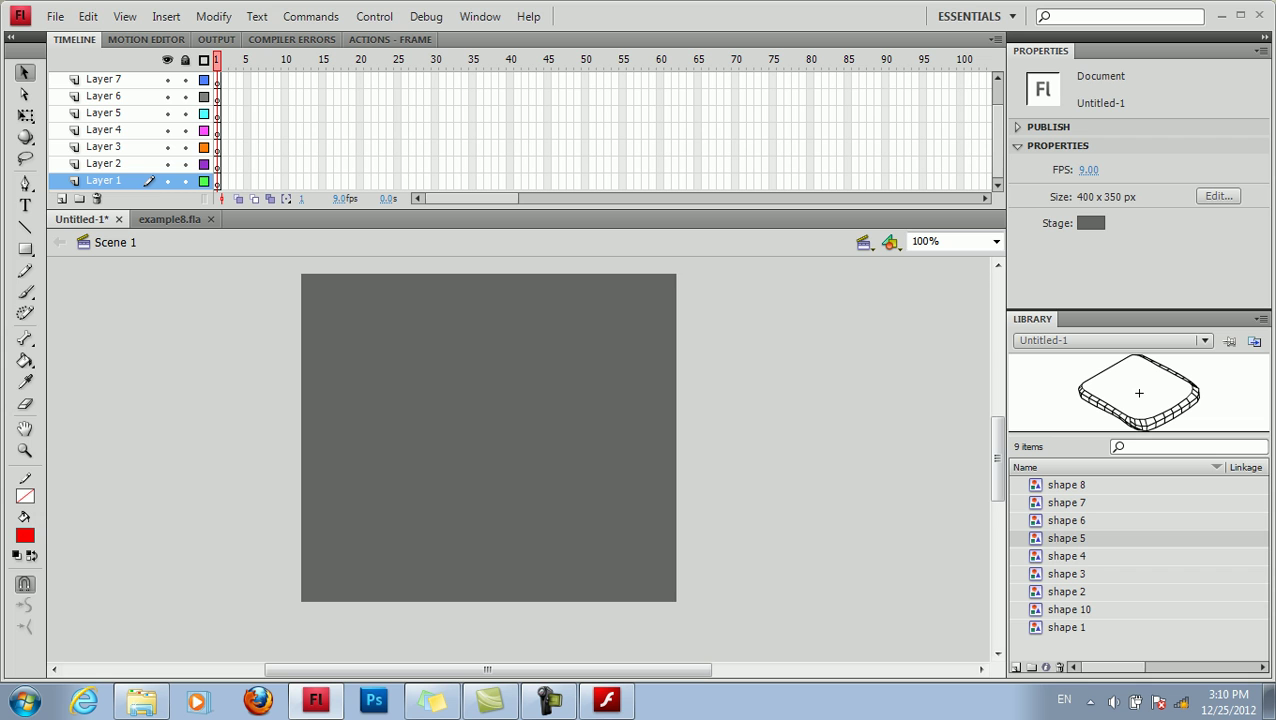
{"action": "left_click_drag", "start_coordinate": [997, 459], "coordinate": [997, 454]}
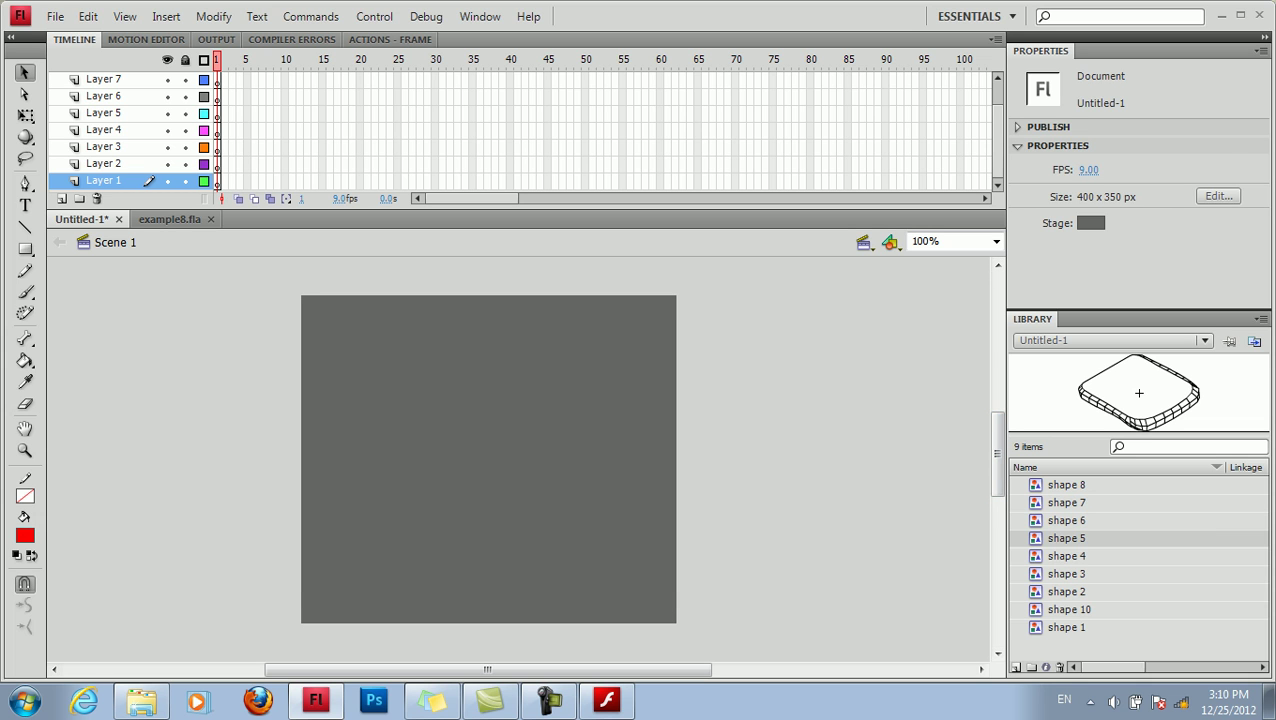
Step: Place shape 1 in frame 1 of Layer 1, scale it down to fit inside the stage, and centre it there
{"action": "left_click", "coordinate": [217, 180]}
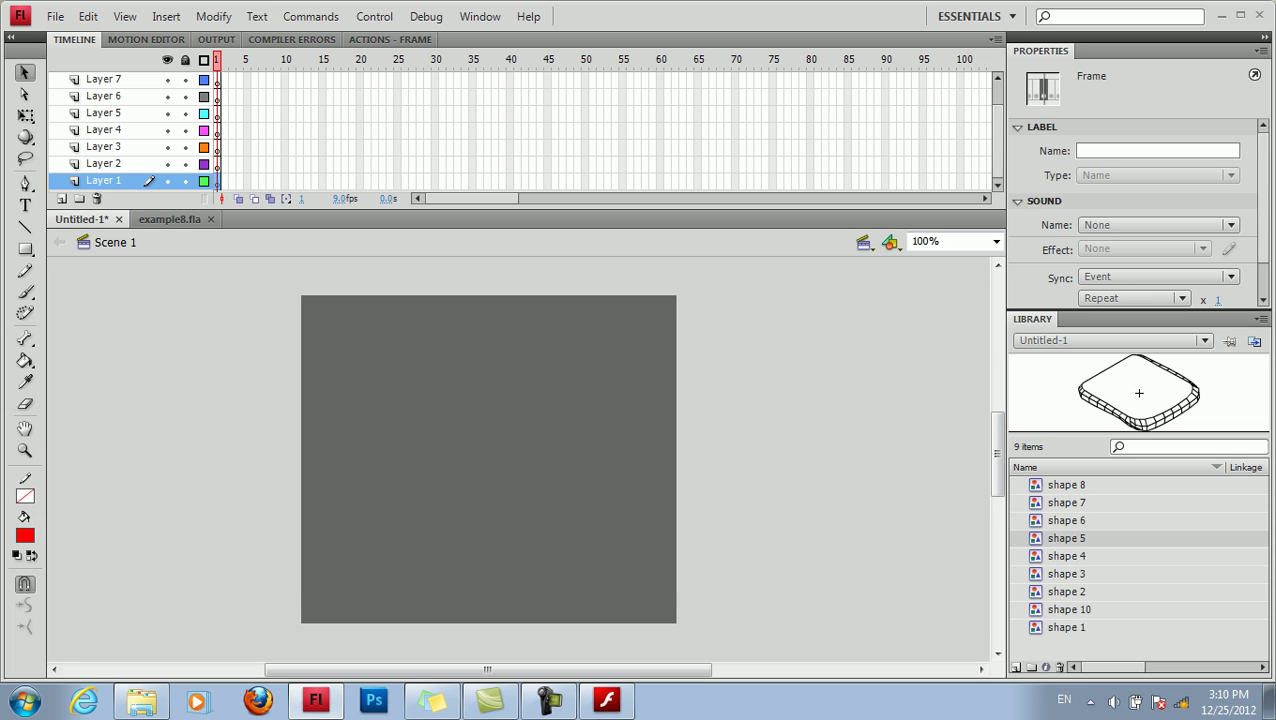
{"action": "left_click", "coordinate": [1066, 628]}
{"action": "left_click_drag", "start_coordinate": [1139, 393], "coordinate": [627, 646]}
{"action": "key", "text": "q"}
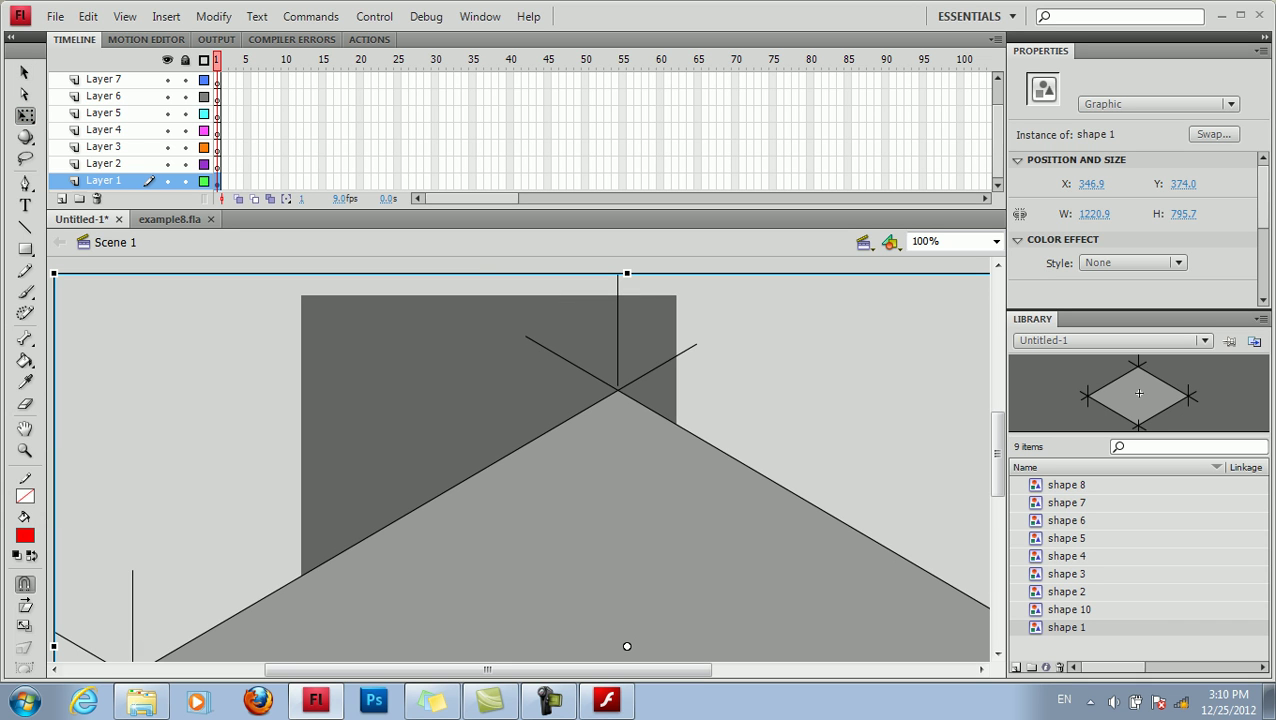
{"action": "left_click_drag", "start_coordinate": [54, 273], "coordinate": [284, 531]}
{"action": "left_click_drag", "start_coordinate": [627, 646], "coordinate": [492, 457]}
{"action": "key", "text": "Escape"}
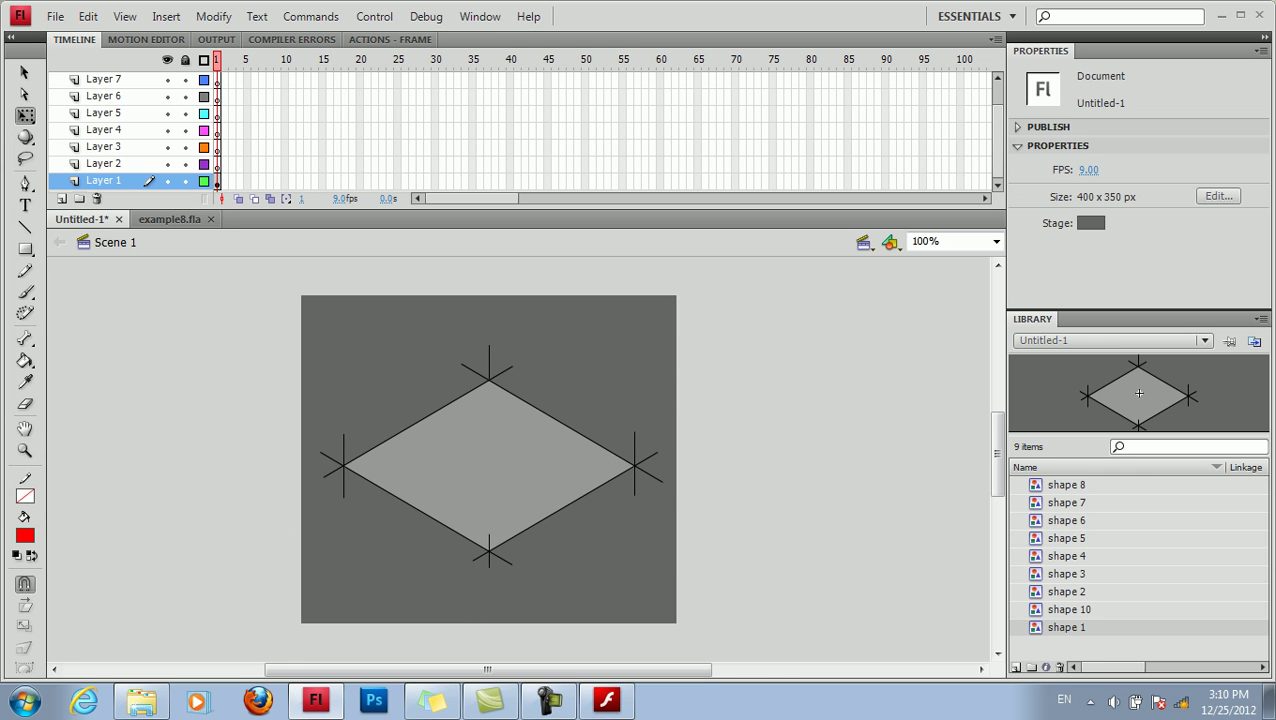
Step: Place shape 2 in frame 1 of Layer 2 beside the stage and scale it down to about 88 by 55 px
{"action": "left_click", "coordinate": [217, 165]}
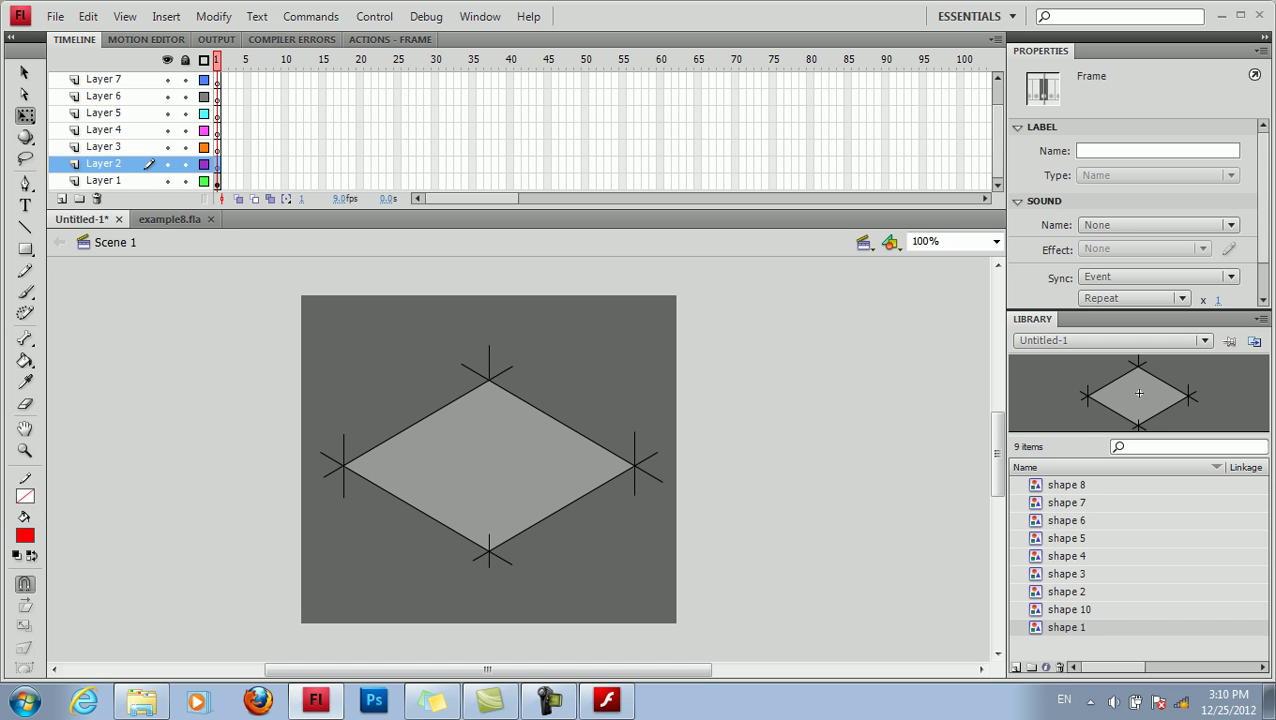
{"action": "left_click", "coordinate": [1066, 485]}
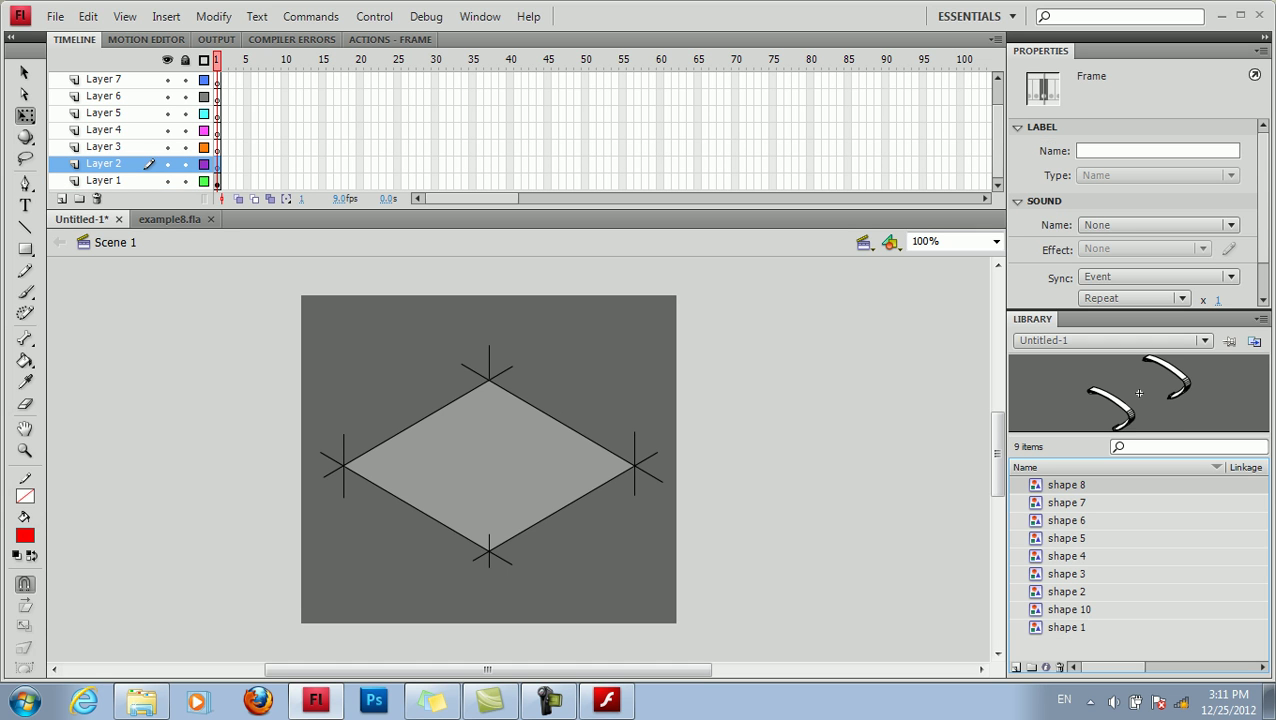
{"action": "left_click", "coordinate": [1069, 610]}
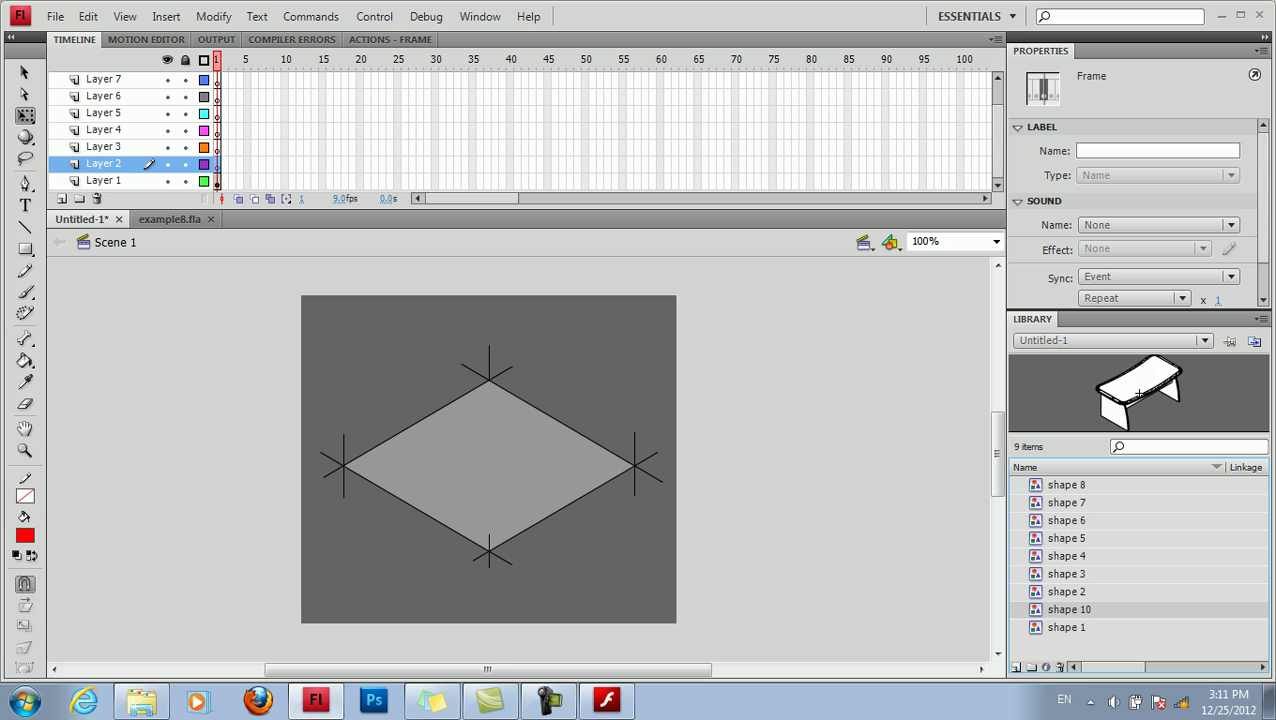
{"action": "left_click", "coordinate": [1066, 628]}
{"action": "left_click", "coordinate": [1066, 592]}
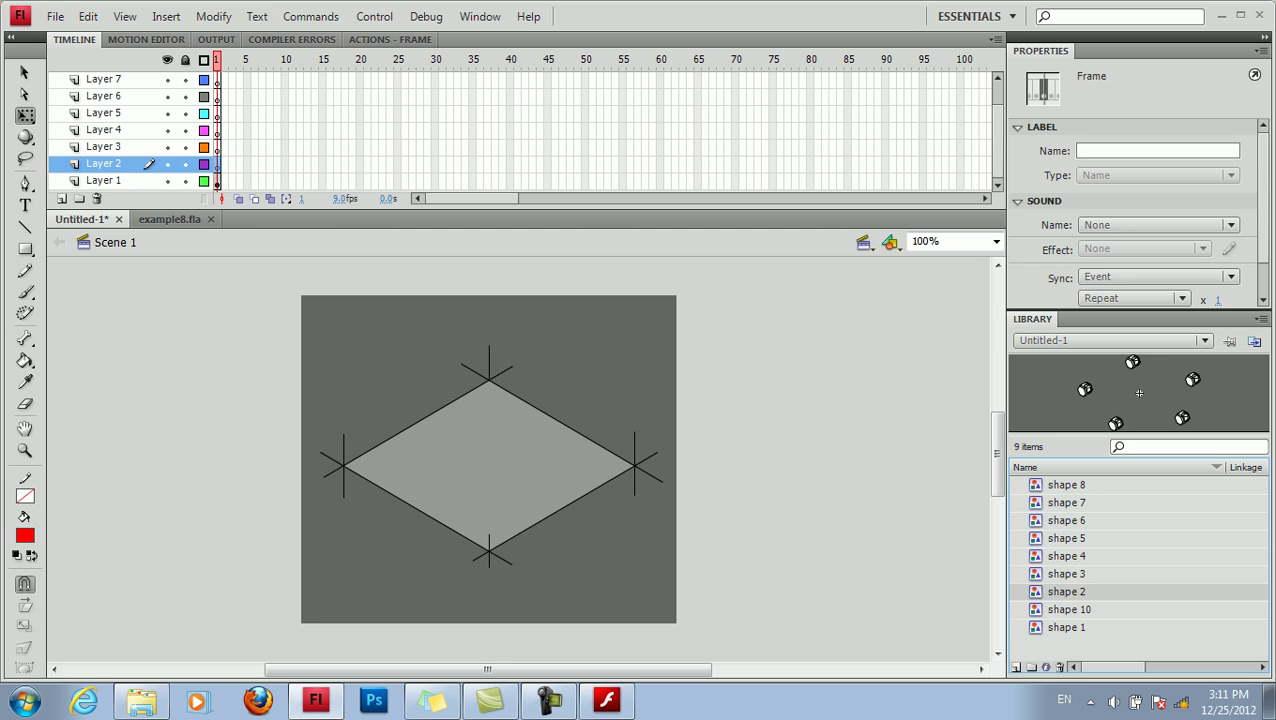
{"action": "left_click_drag", "start_coordinate": [1139, 393], "coordinate": [797, 445]}
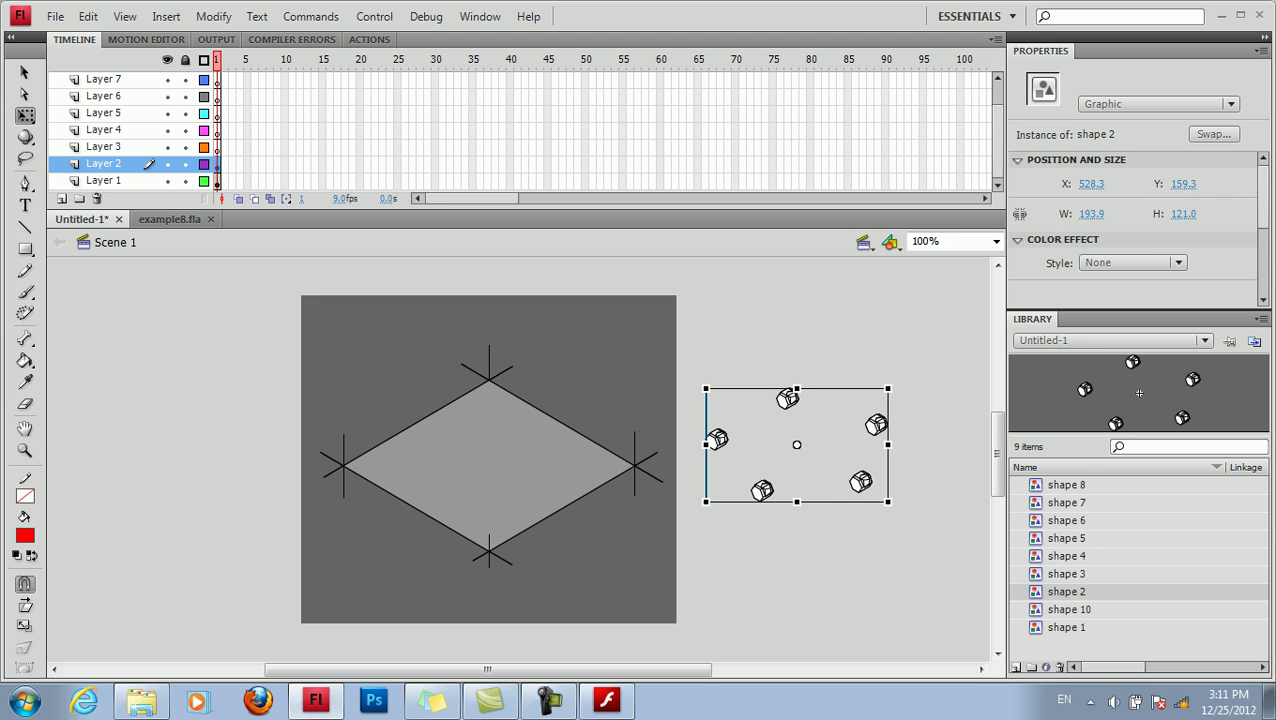
{"action": "left_click_drag", "start_coordinate": [706, 389], "coordinate": [740, 419]}
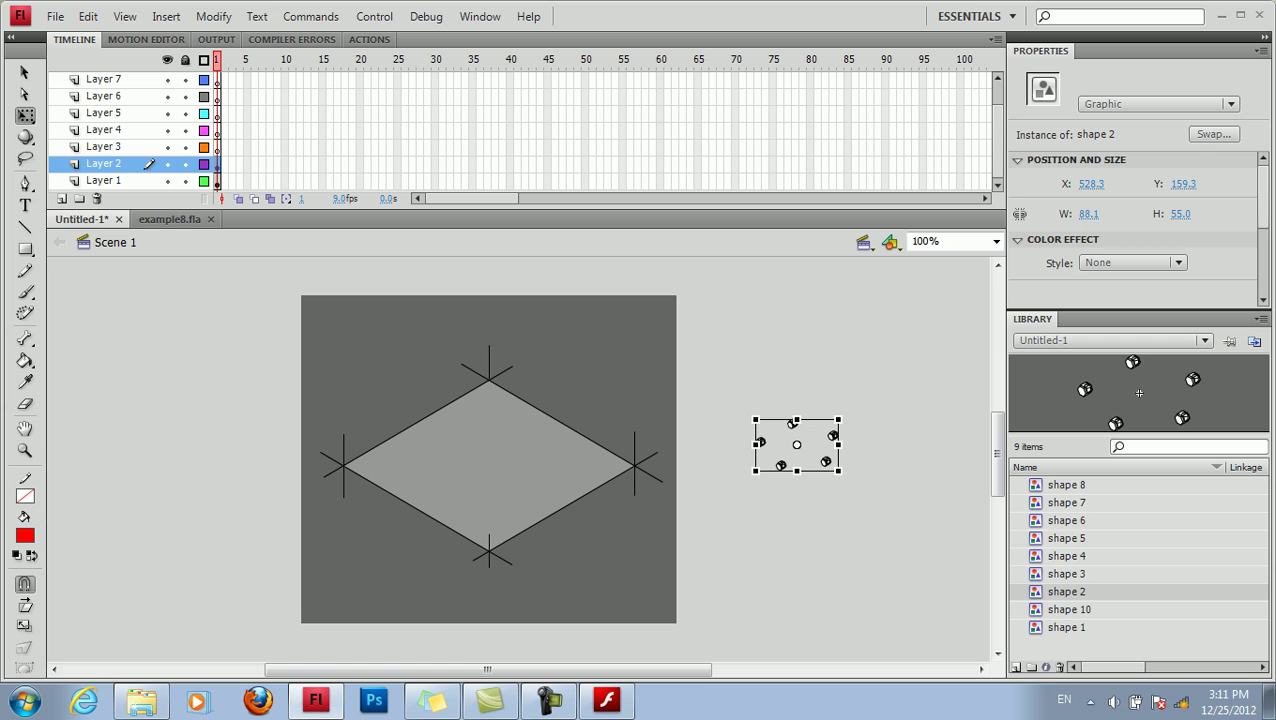
Step: Place shape 3 in frame 1 of Layer 3 over the casters and scale it down to about 90 by 55 px
{"action": "left_click", "coordinate": [217, 148]}
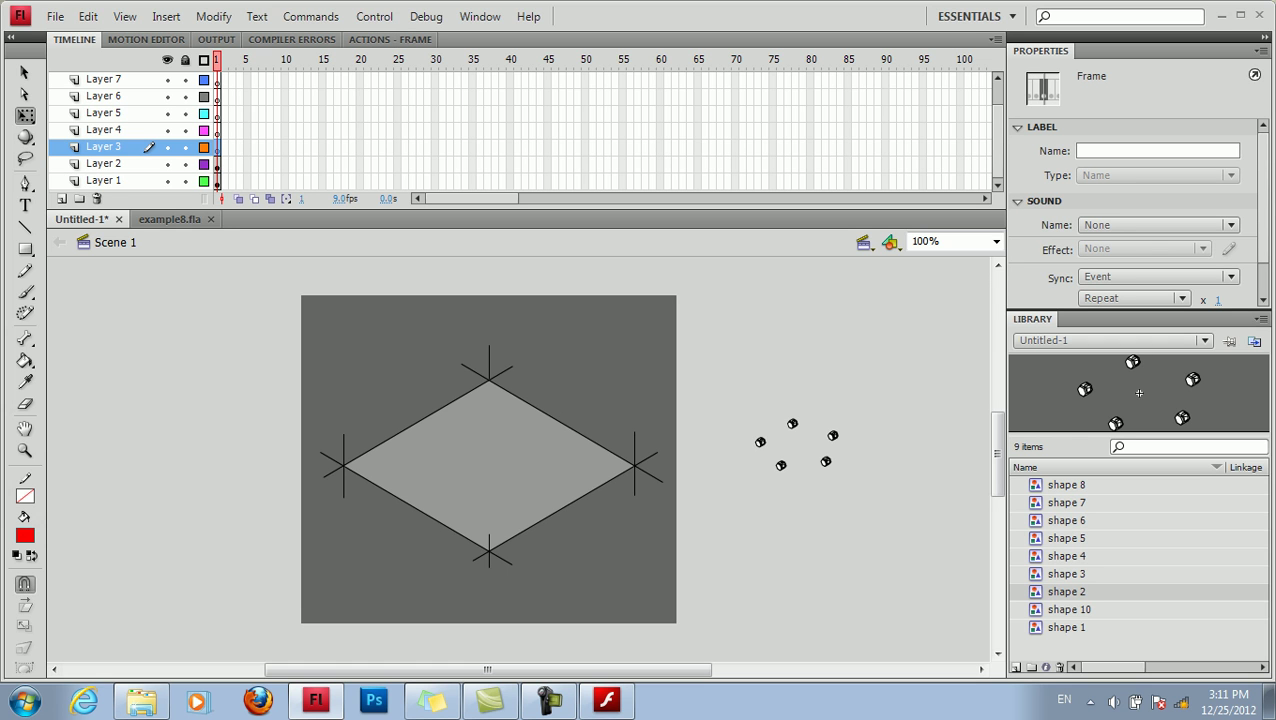
{"action": "key", "text": "Up"}
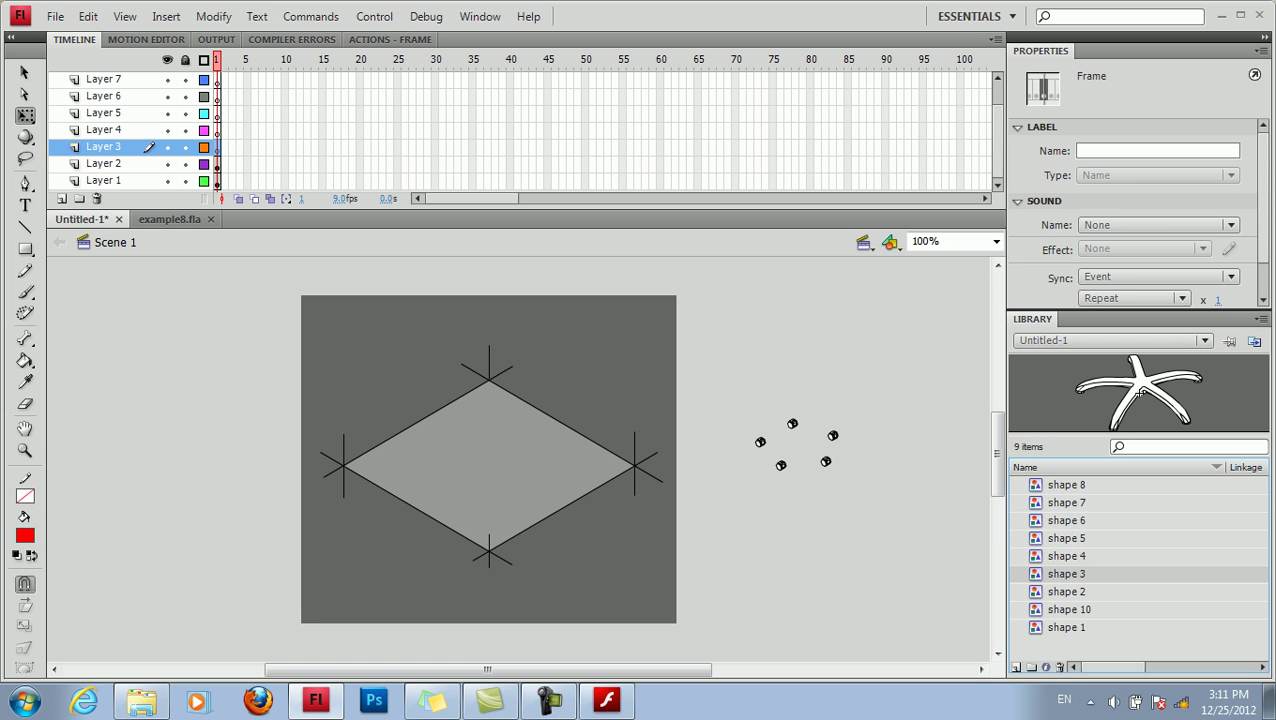
{"action": "left_click_drag", "start_coordinate": [1140, 392], "coordinate": [796, 439]}
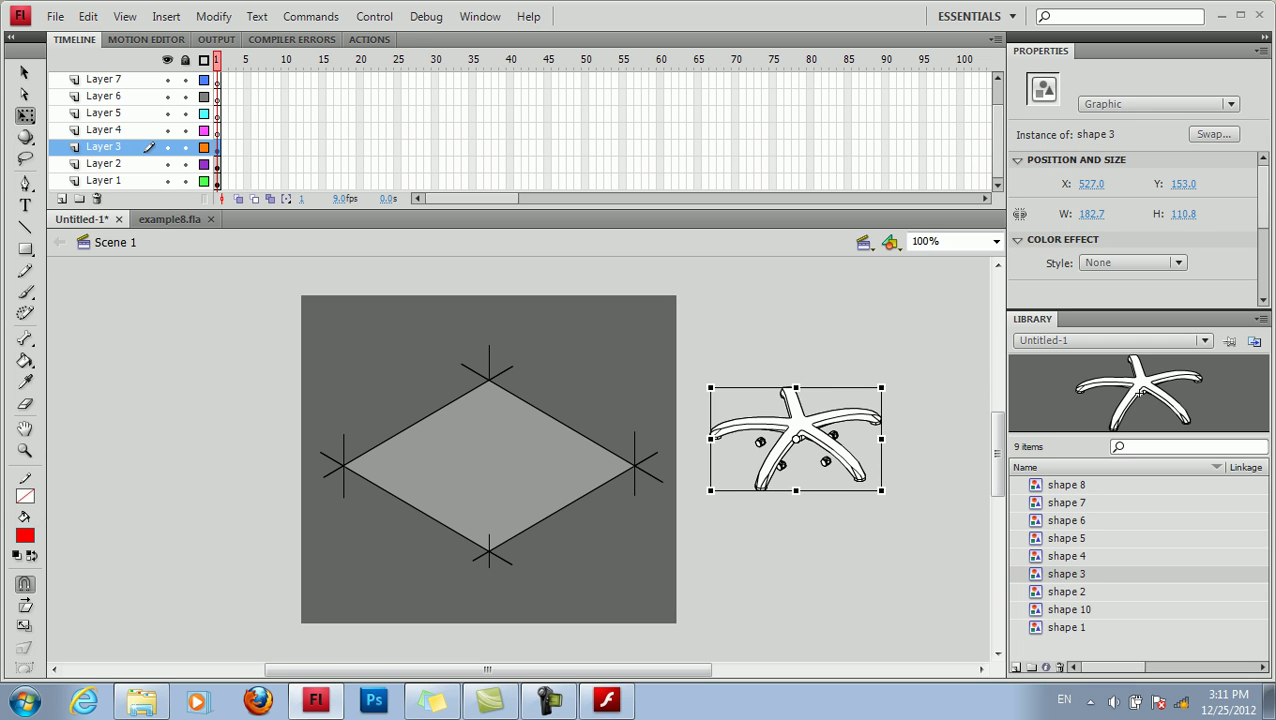
{"action": "left_click_drag", "start_coordinate": [710, 387], "coordinate": [741, 412]}
Step: Nudge the star-shaped base to about X 528, Y 155 so its legs line up with the casters
{"action": "key", "text": "Down"}
{"action": "key", "text": "Down"}
{"action": "key", "text": "Right"}
{"action": "key", "text": "Right"}
{"action": "key", "text": "Right"}
{"action": "key", "text": "Left"}
{"action": "key", "text": "Left"}
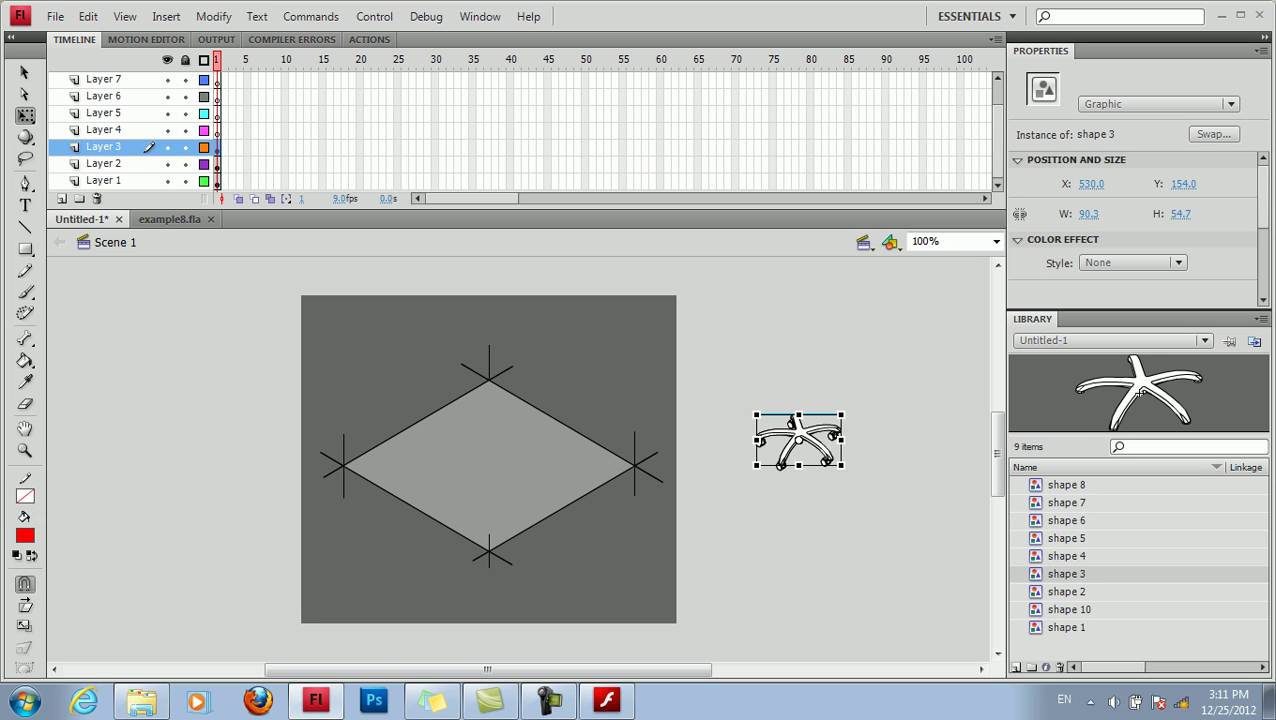
{"action": "key", "text": "Up"}
{"action": "key", "text": "Down"}
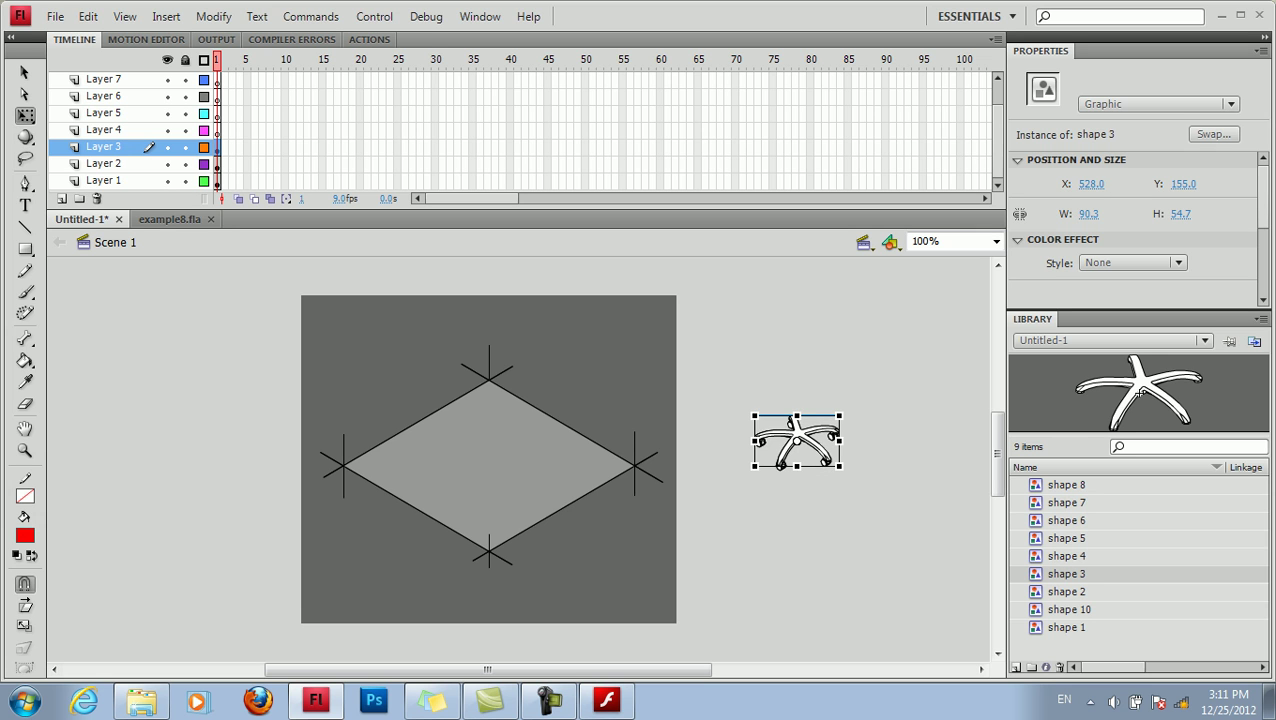
{"action": "key", "text": "Escape"}
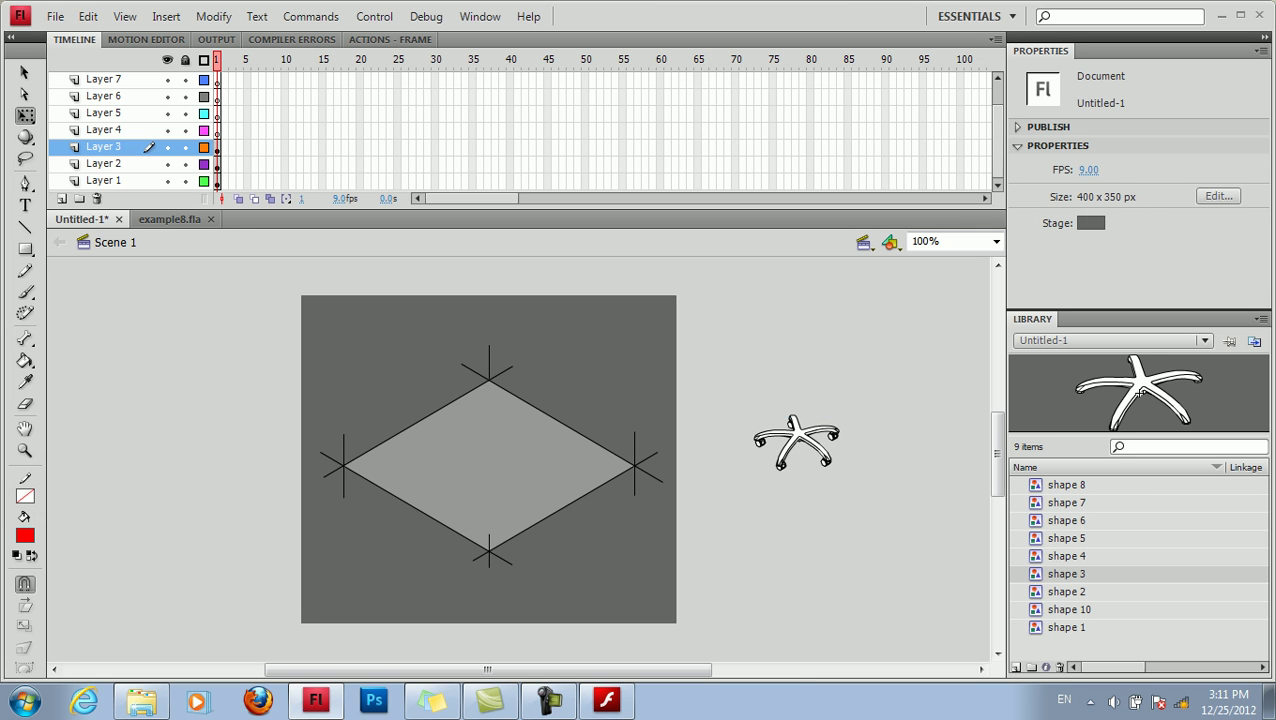
Step: Place shape 4 in frame 1 of Layer 4 above the chair base and scale it down to about 13 by 46 px
{"action": "left_click", "coordinate": [104, 130]}
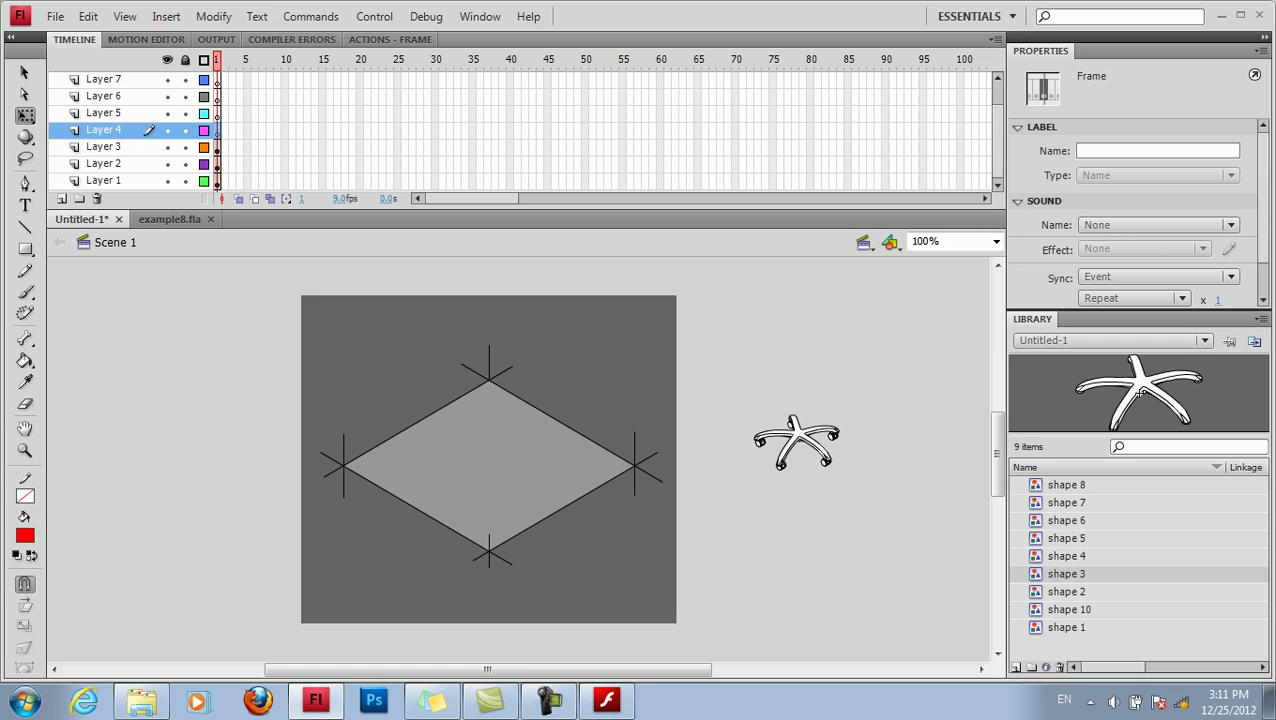
{"action": "left_click", "coordinate": [1066, 556]}
{"action": "left_click_drag", "start_coordinate": [1139, 393], "coordinate": [740, 402]}
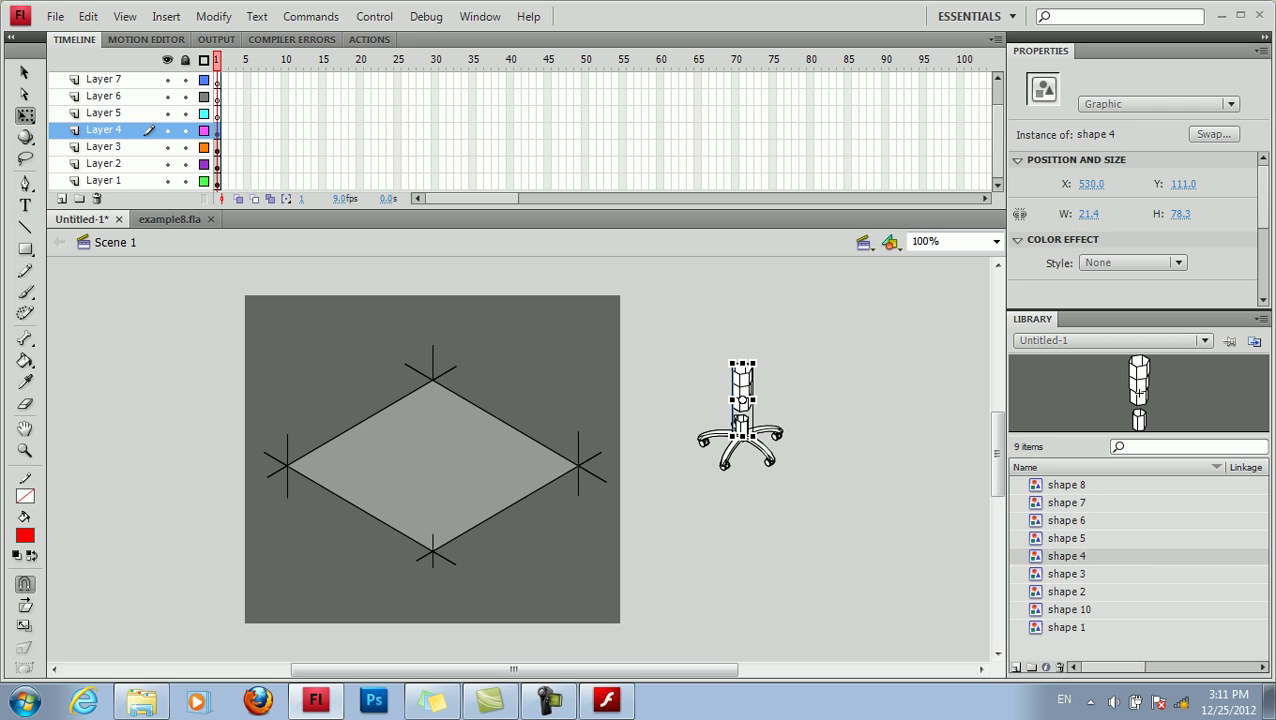
{"action": "left_click_drag", "start_coordinate": [732, 363], "coordinate": [736, 378]}
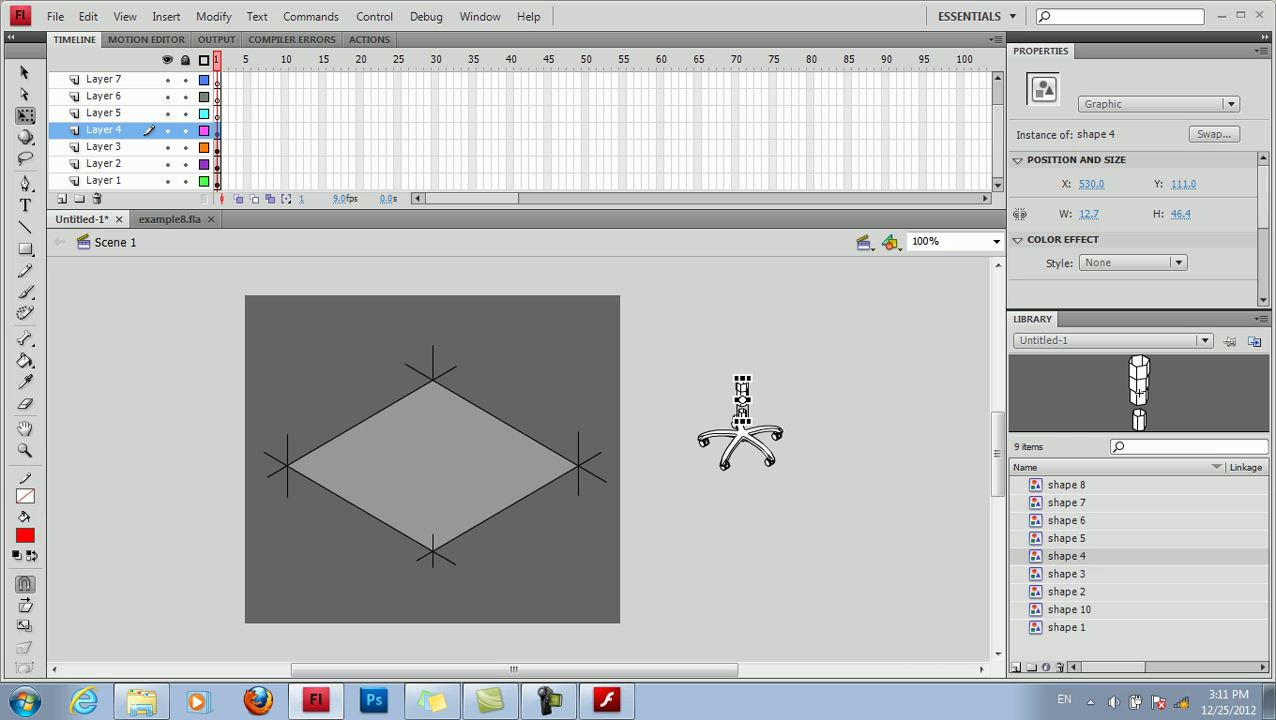
Step: Move the chair column straight down until it sits on the centre of the star-shaped base
{"action": "key", "text": "Down"}
{"action": "key", "text": "Down"}
{"action": "key", "text": "Down"}
{"action": "key", "text": "Down"}
{"action": "key", "text": "Down"}
{"action": "key", "text": "Down"}
{"action": "key", "text": "Down"}
{"action": "key", "text": "Down"}
{"action": "key", "text": "Down"}
{"action": "key", "text": "Down"}
{"action": "key", "text": "Down"}
{"action": "key", "text": "Down"}
{"action": "key", "text": "Escape"}
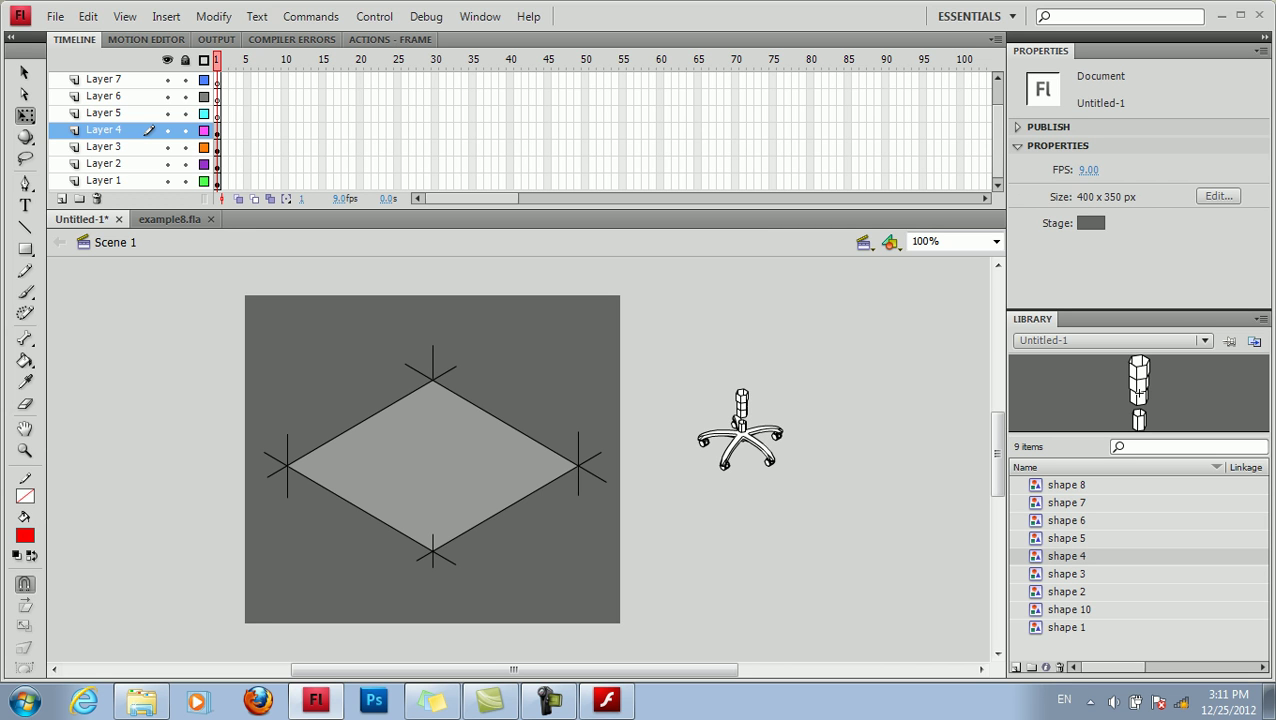
Step: Place shape 6 in frame 1 of Layer 5 at the top of the column and scale it down to about 67 by 34 px
{"action": "left_click", "coordinate": [217, 114]}
{"action": "left_click", "coordinate": [1066, 538]}
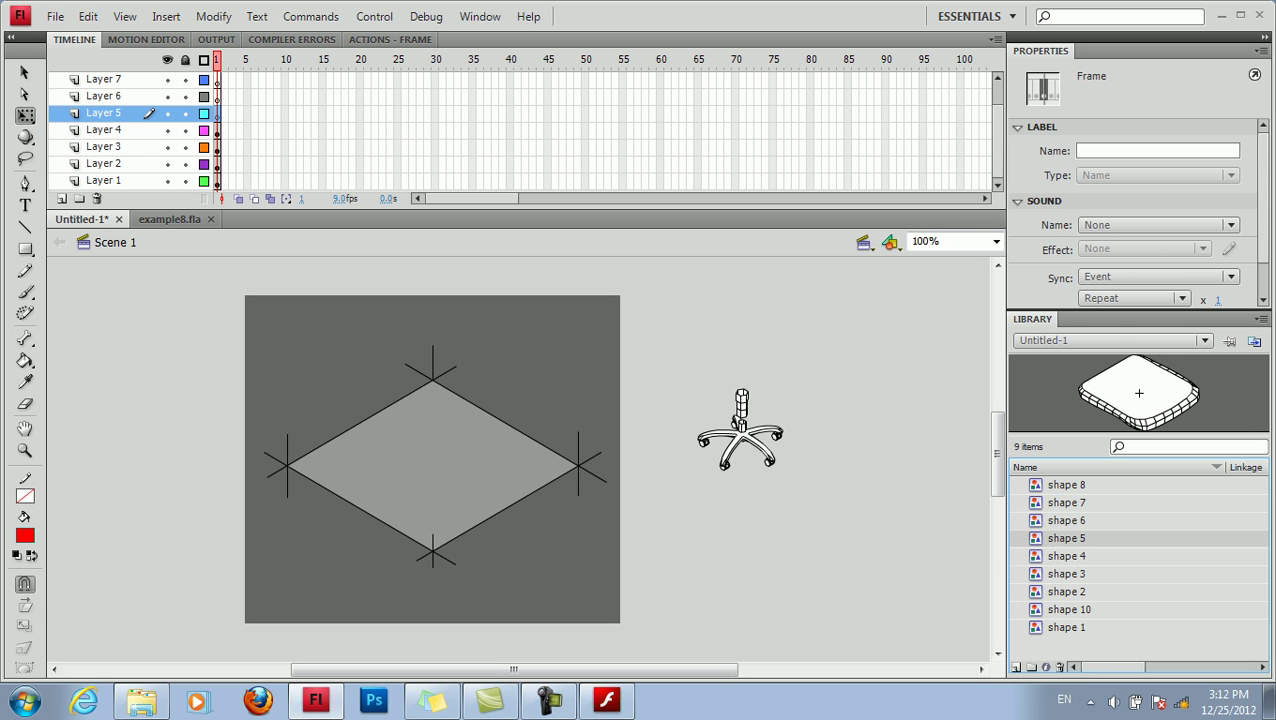
{"action": "left_click", "coordinate": [1066, 521]}
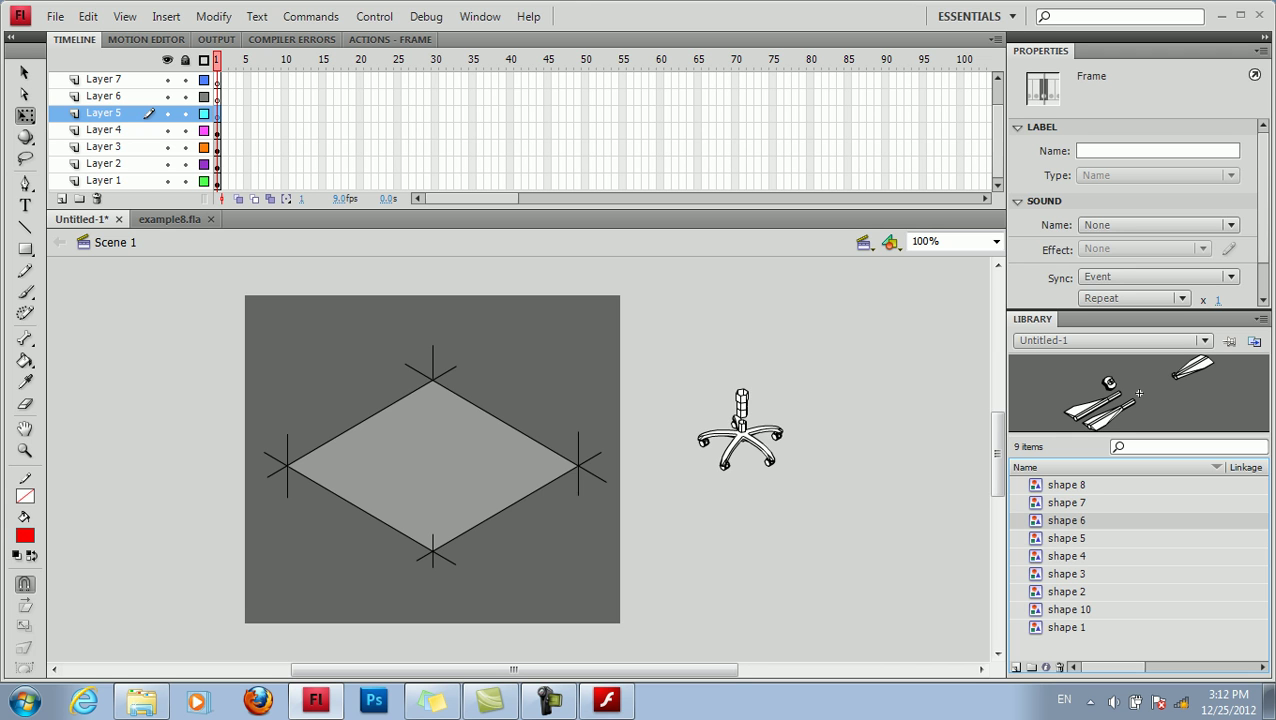
{"action": "left_click_drag", "start_coordinate": [1066, 521], "coordinate": [729, 397]}
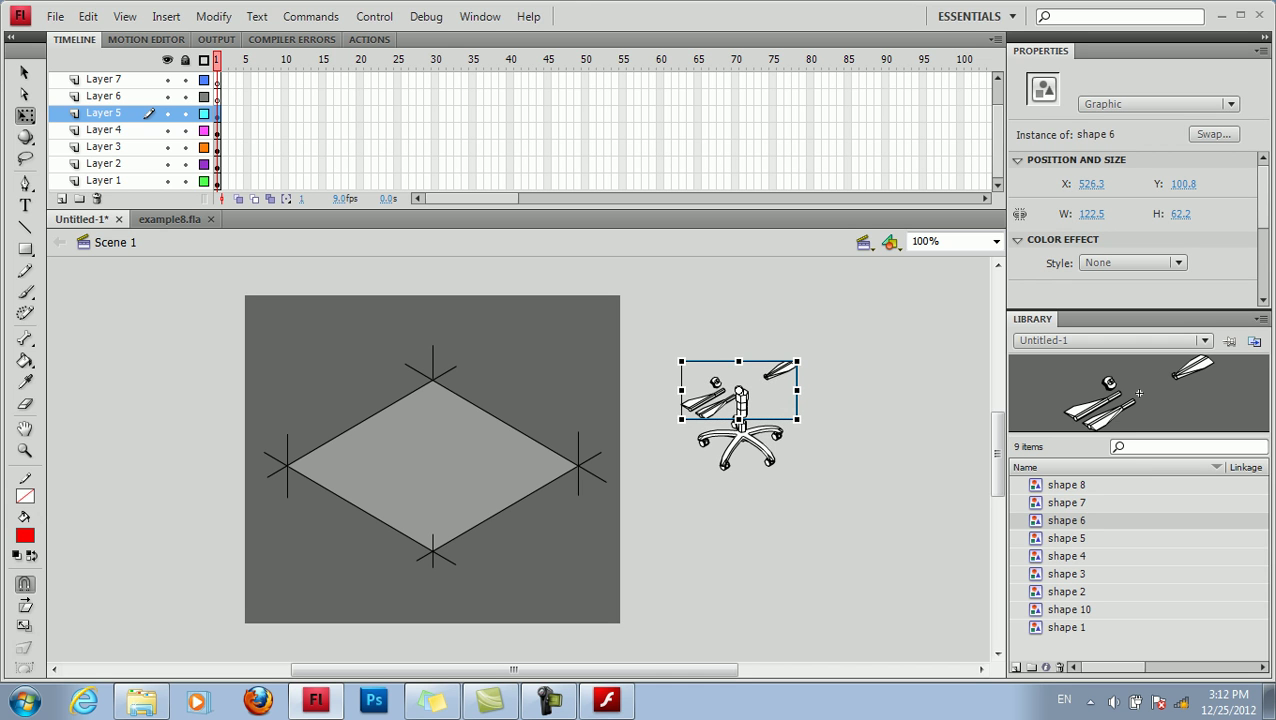
{"action": "left_click_drag", "start_coordinate": [681, 361], "coordinate": [694, 374]}
Step: Nudge the shape 6 parts down and toward the stage, to about X 520, Y 103
{"action": "key", "text": "Down"}
{"action": "key", "text": "Down"}
{"action": "key", "text": "Left"}
{"action": "key", "text": "Left"}
{"action": "key", "text": "Left"}
{"action": "key", "text": "Left"}
{"action": "key", "text": "Left"}
{"action": "key", "text": "Left"}
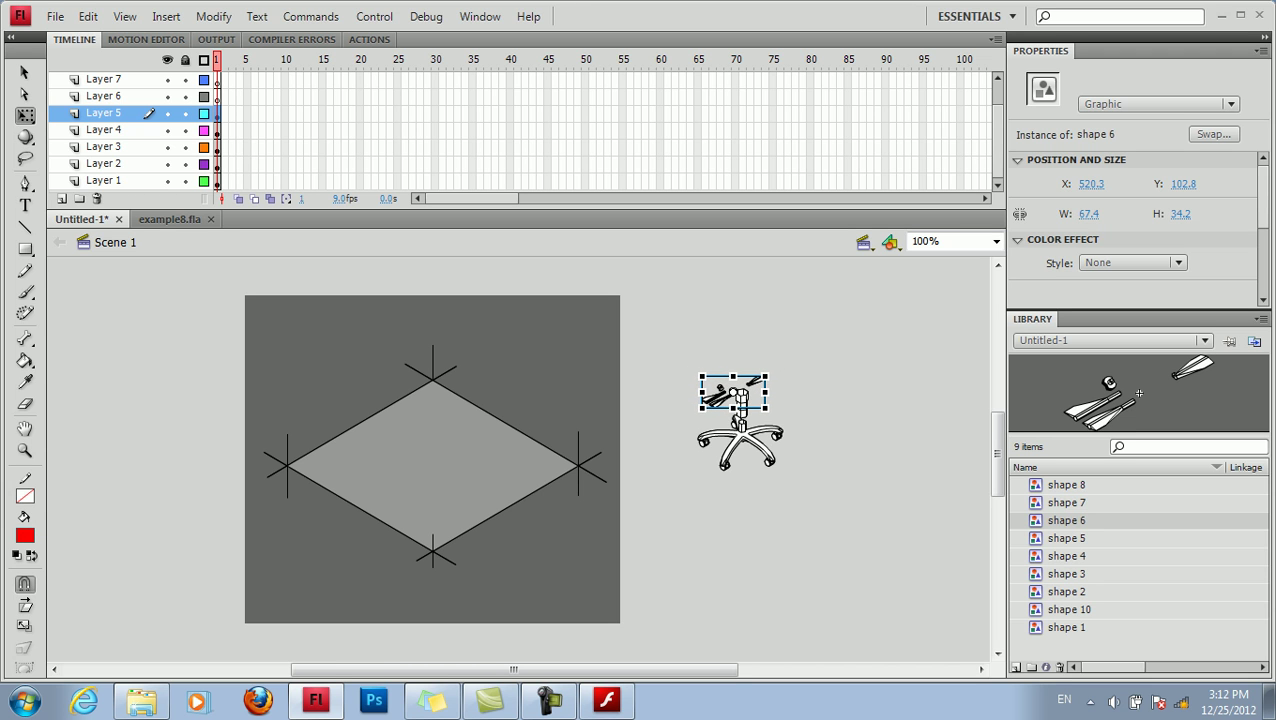
{"action": "key", "text": "Escape"}
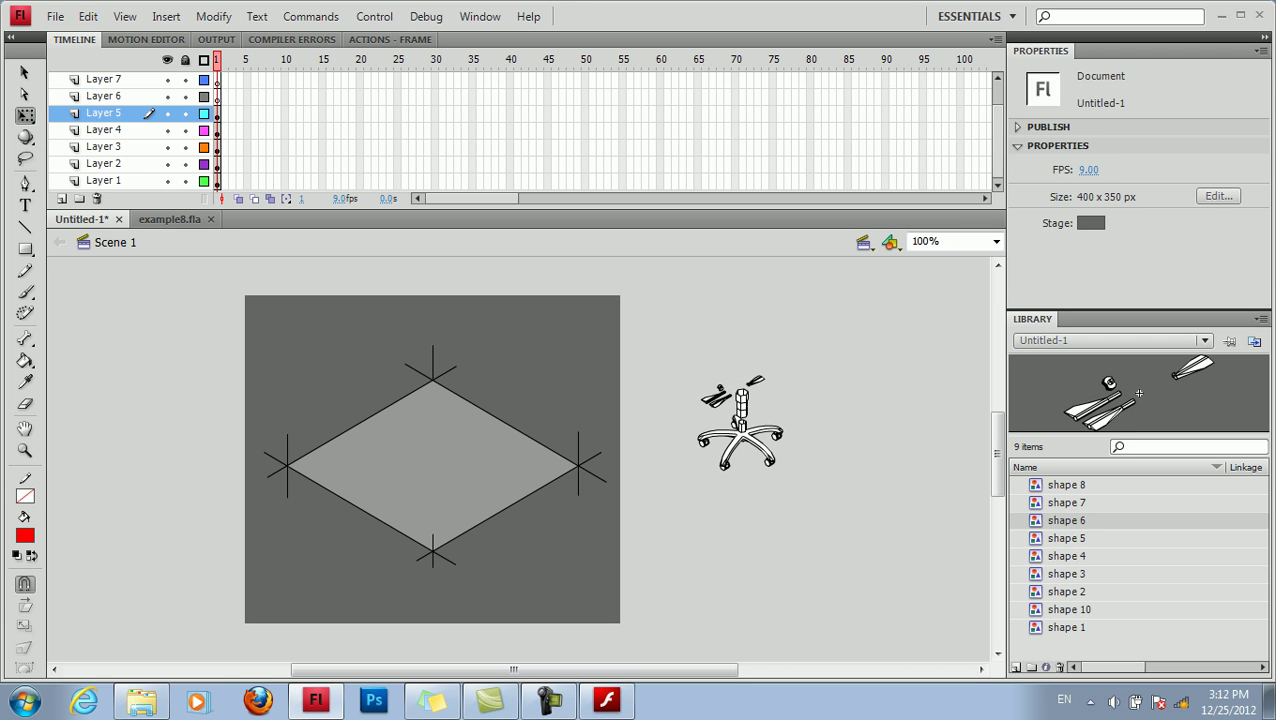
Step: Place shape 5 in frame 1 of Layer 6 as the seat above the column, at about X 537, Y 102, scaled to about 112 by 71 px
{"action": "left_click", "coordinate": [217, 98]}
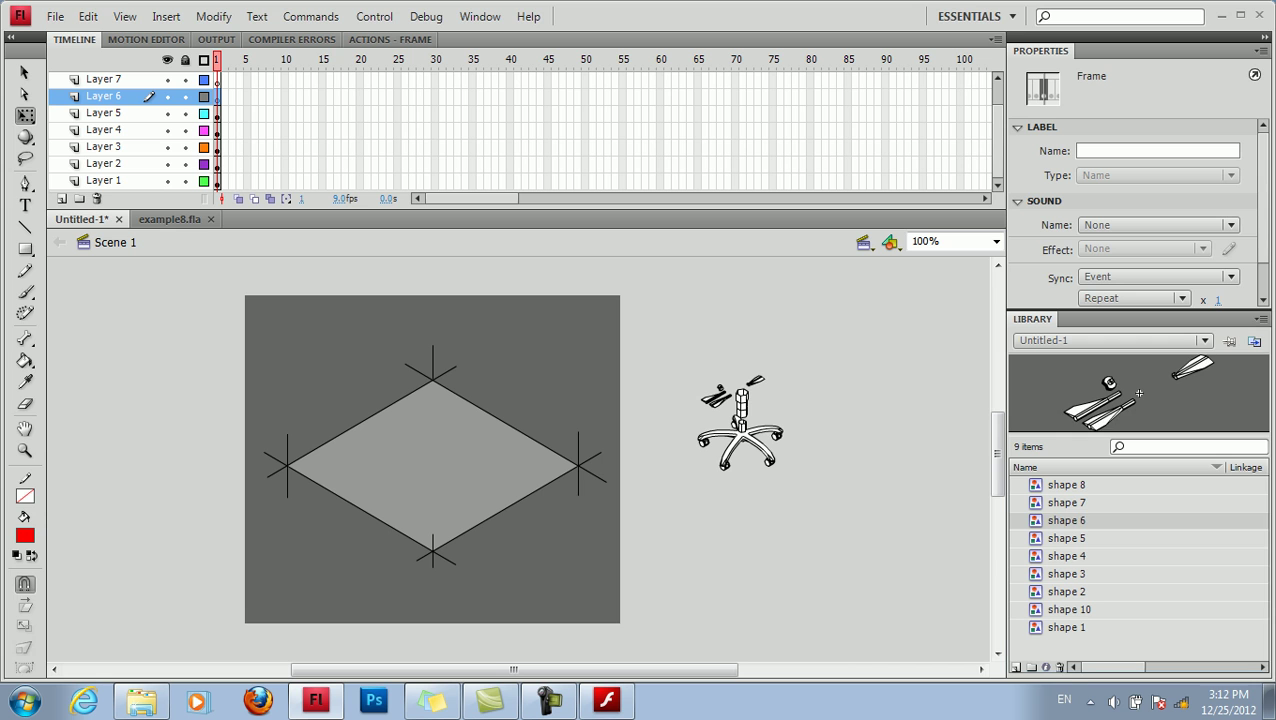
{"action": "left_click", "coordinate": [1067, 538]}
{"action": "left_click_drag", "start_coordinate": [1138, 393], "coordinate": [749, 384]}
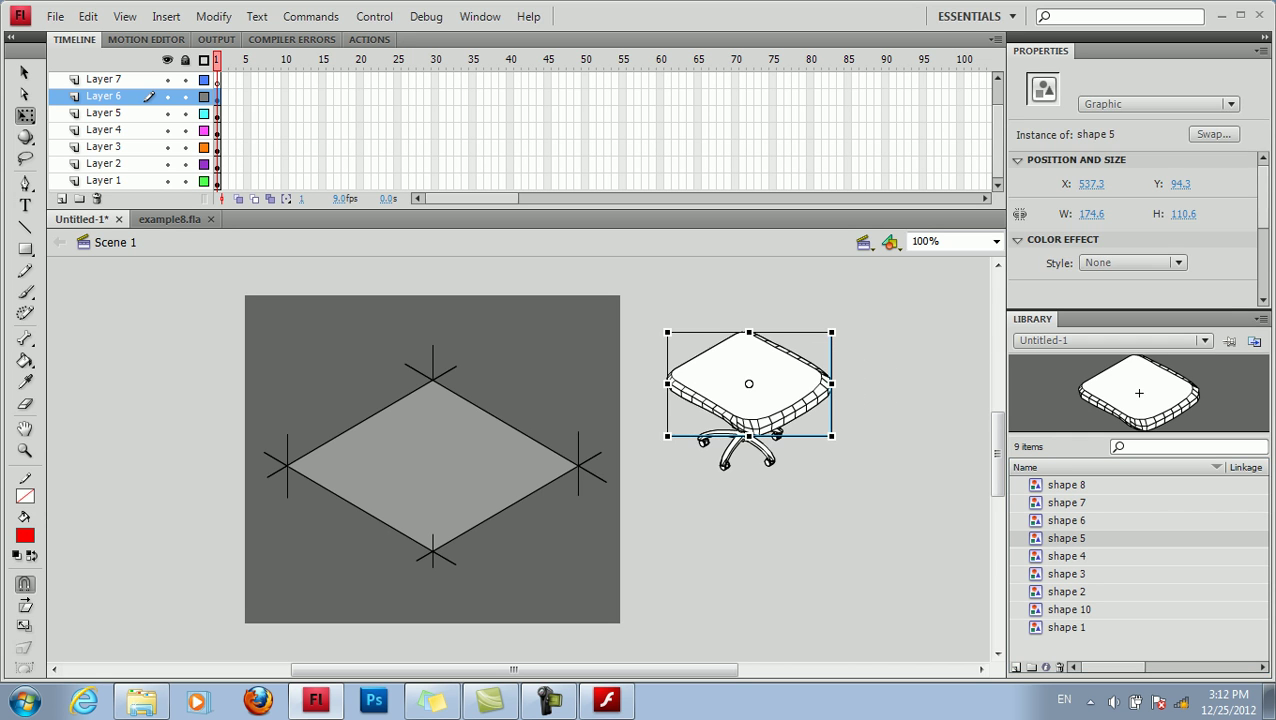
{"action": "key", "text": "Down"}
{"action": "key", "text": "Down"}
{"action": "key", "text": "Down"}
{"action": "key", "text": "Down"}
{"action": "key", "text": "Down"}
{"action": "key", "text": "Down"}
{"action": "key", "text": "Down"}
{"action": "key", "text": "Down"}
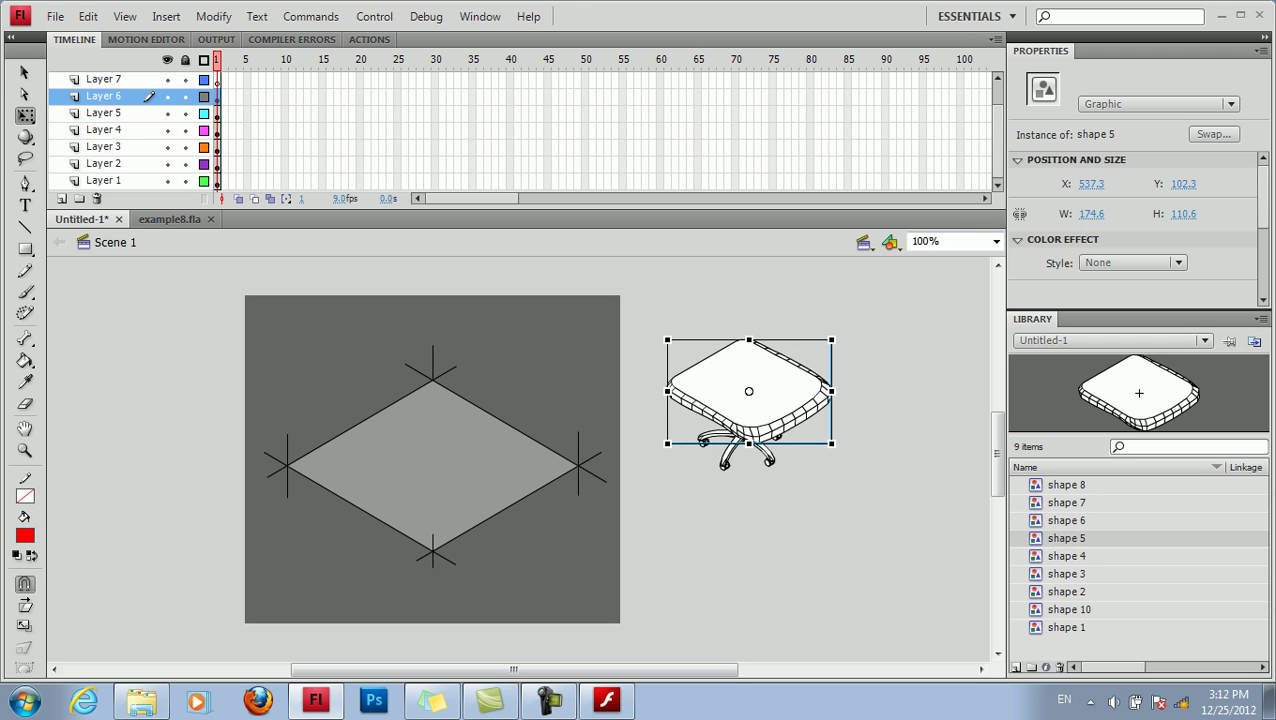
{"action": "left_click_drag", "start_coordinate": [667, 340], "coordinate": [697, 358]}
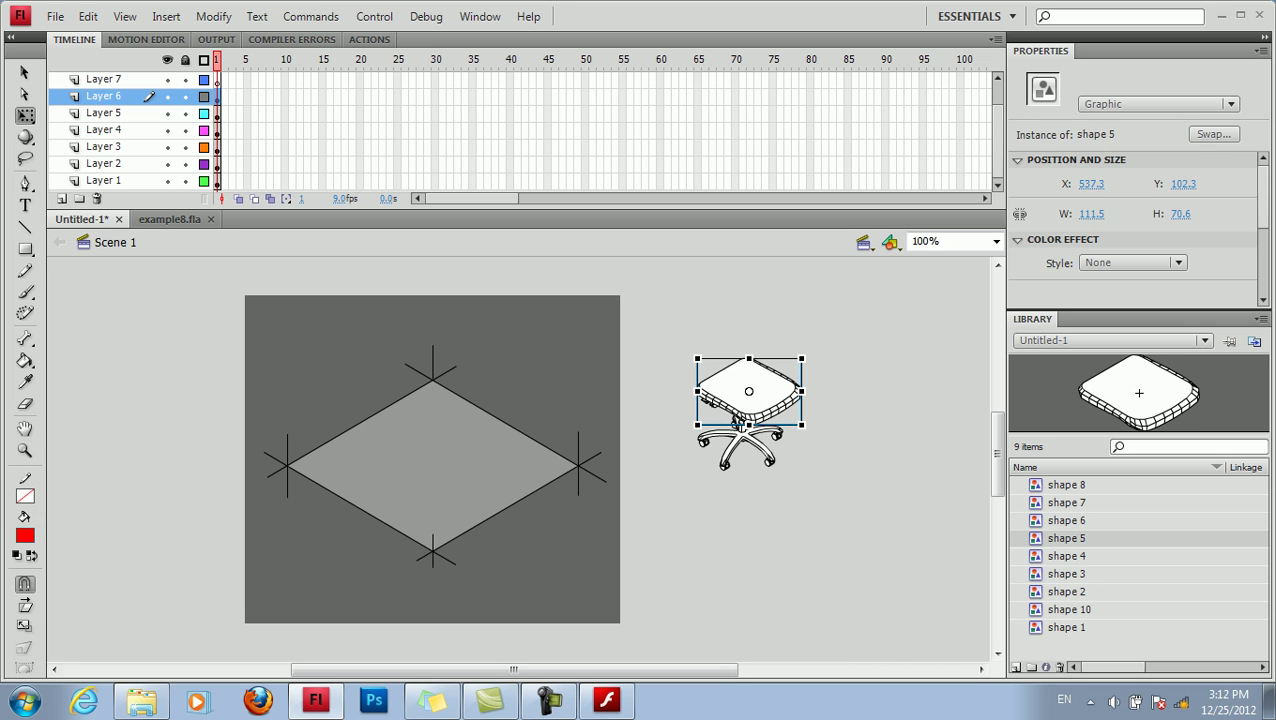
{"action": "key", "text": "Escape"}
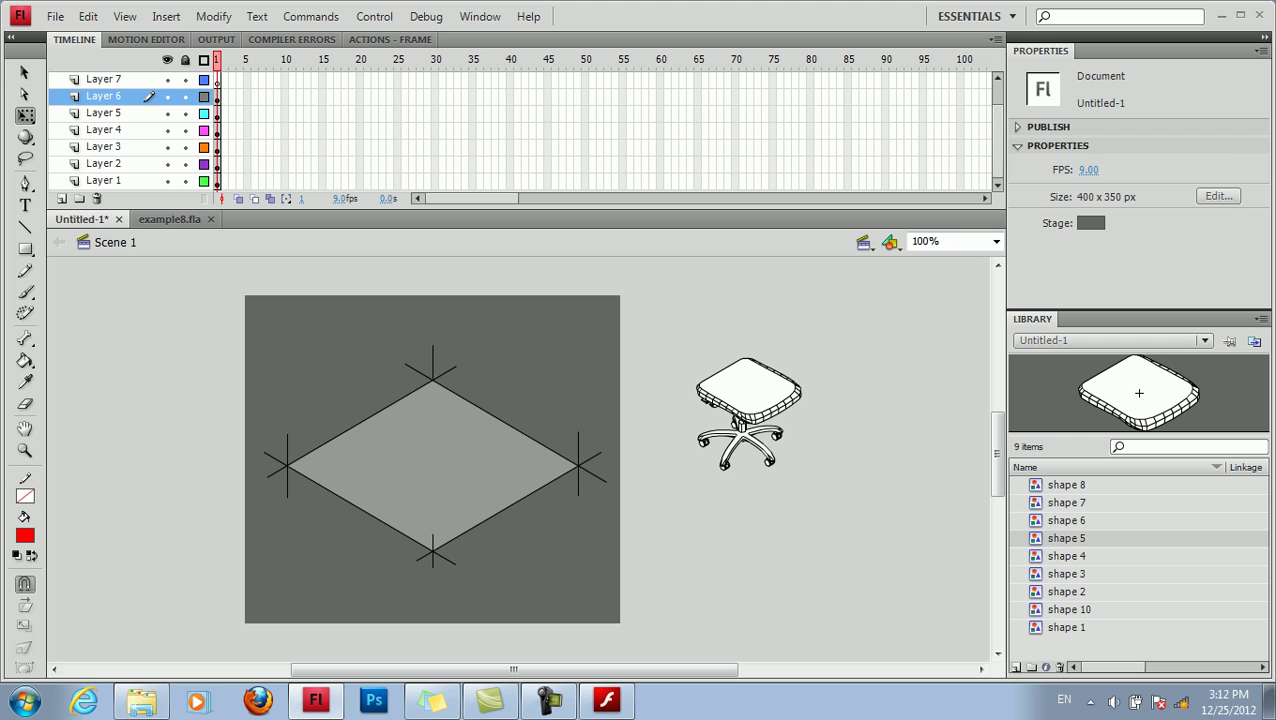
Step: Place shape 7 in frame 1 of Layer 7 near the seat and scale it down to about 64 by 122 px
{"action": "left_click", "coordinate": [216, 80]}
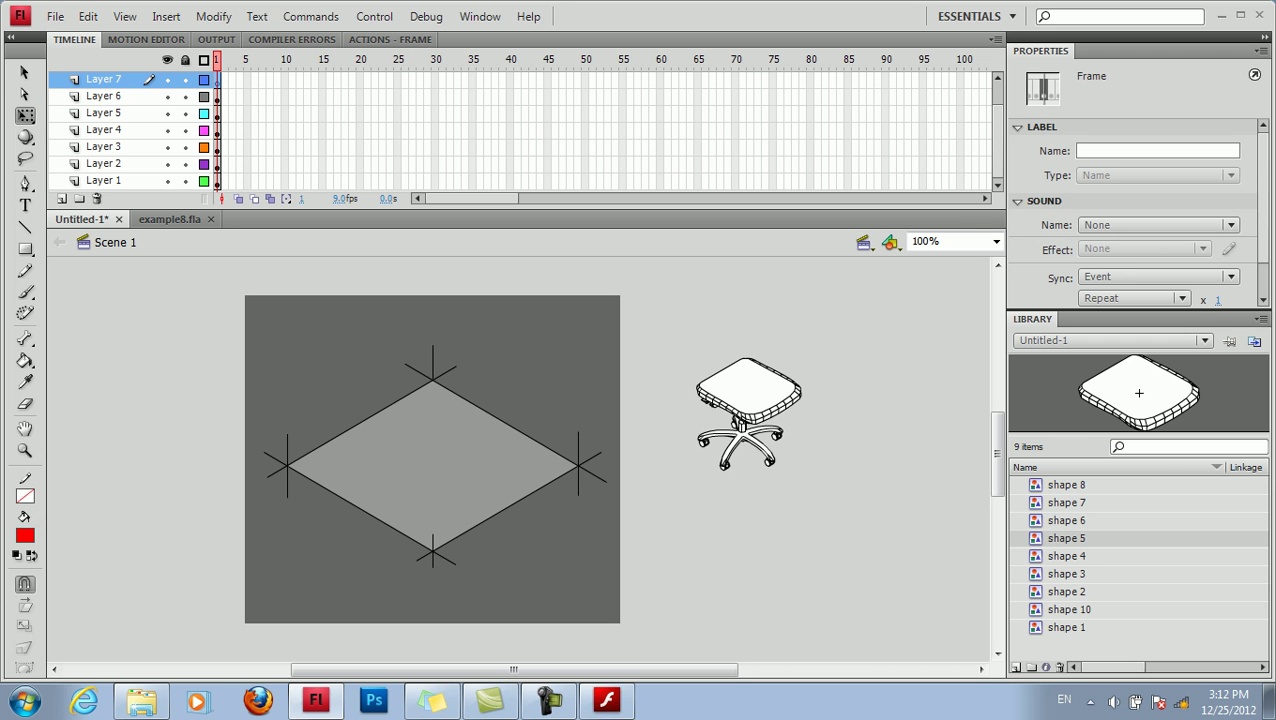
{"action": "left_click", "coordinate": [1067, 503]}
{"action": "left_click_drag", "start_coordinate": [1139, 393], "coordinate": [712, 364]}
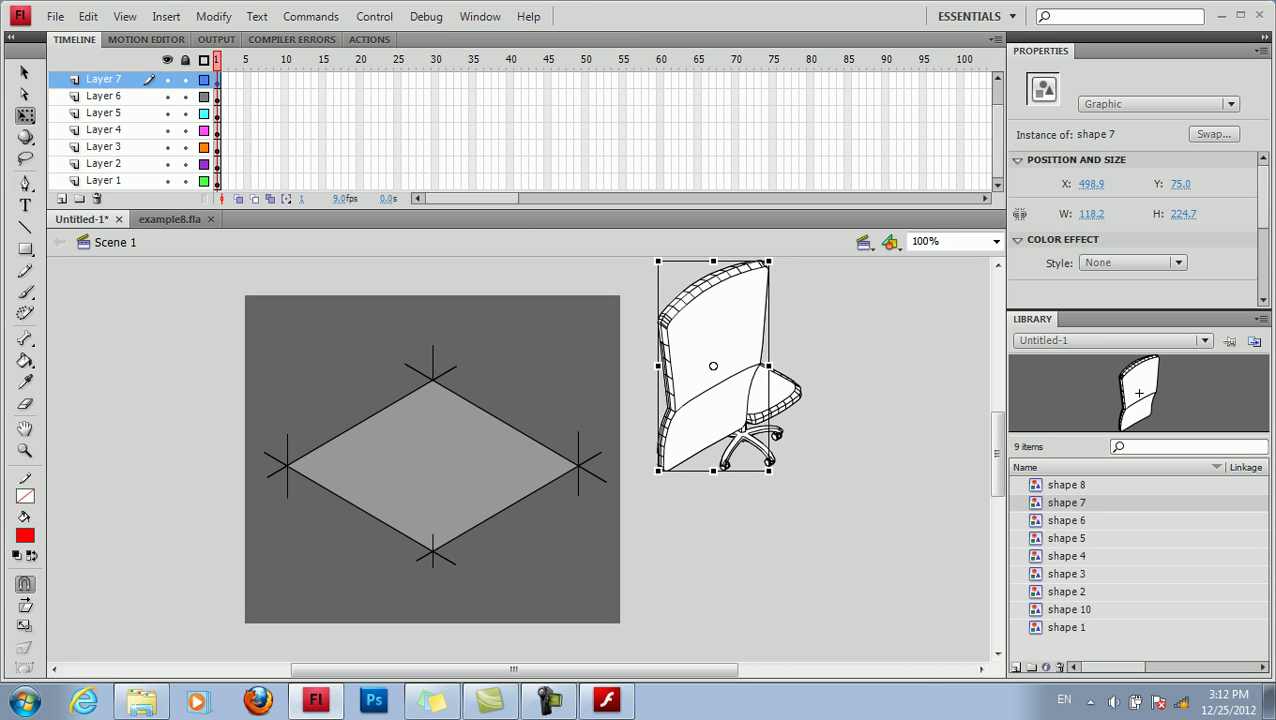
{"action": "left_click_drag", "start_coordinate": [769, 261], "coordinate": [743, 309]}
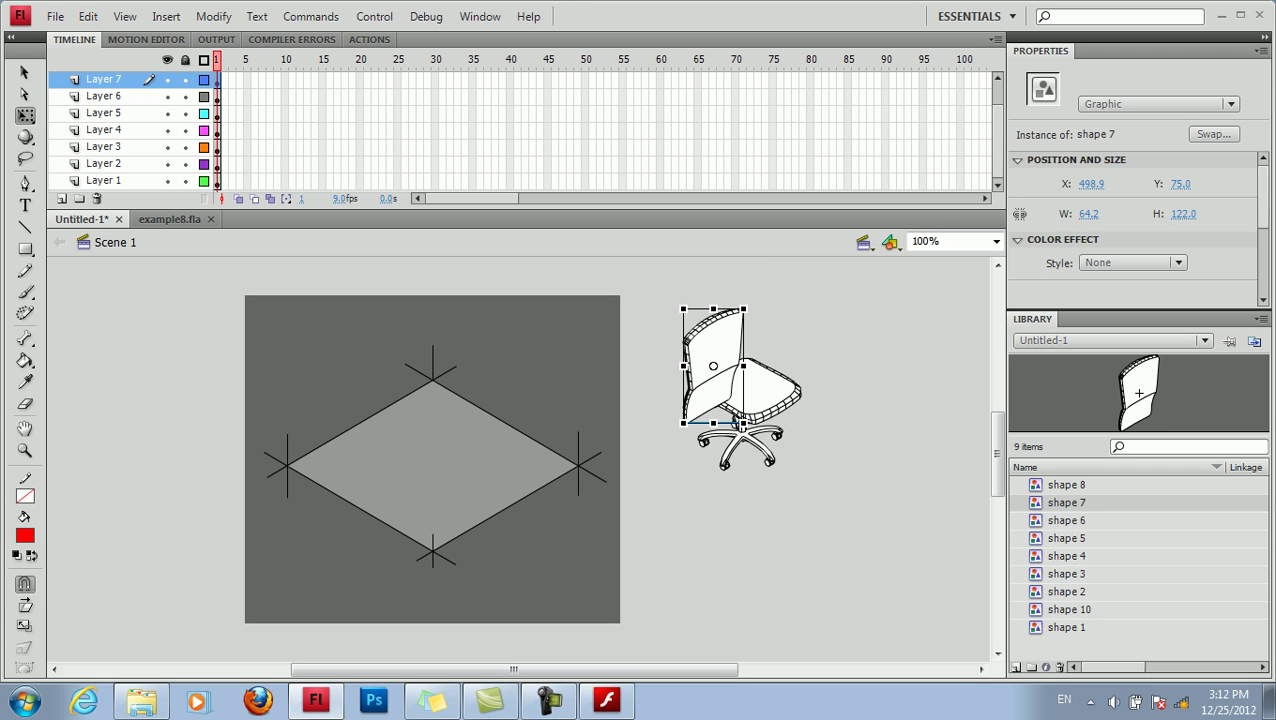
Step: Move the backrest up onto the seat's rear edge, at about X 514, Y 30
{"action": "left_click_drag", "start_coordinate": [713, 345], "coordinate": [726, 306]}
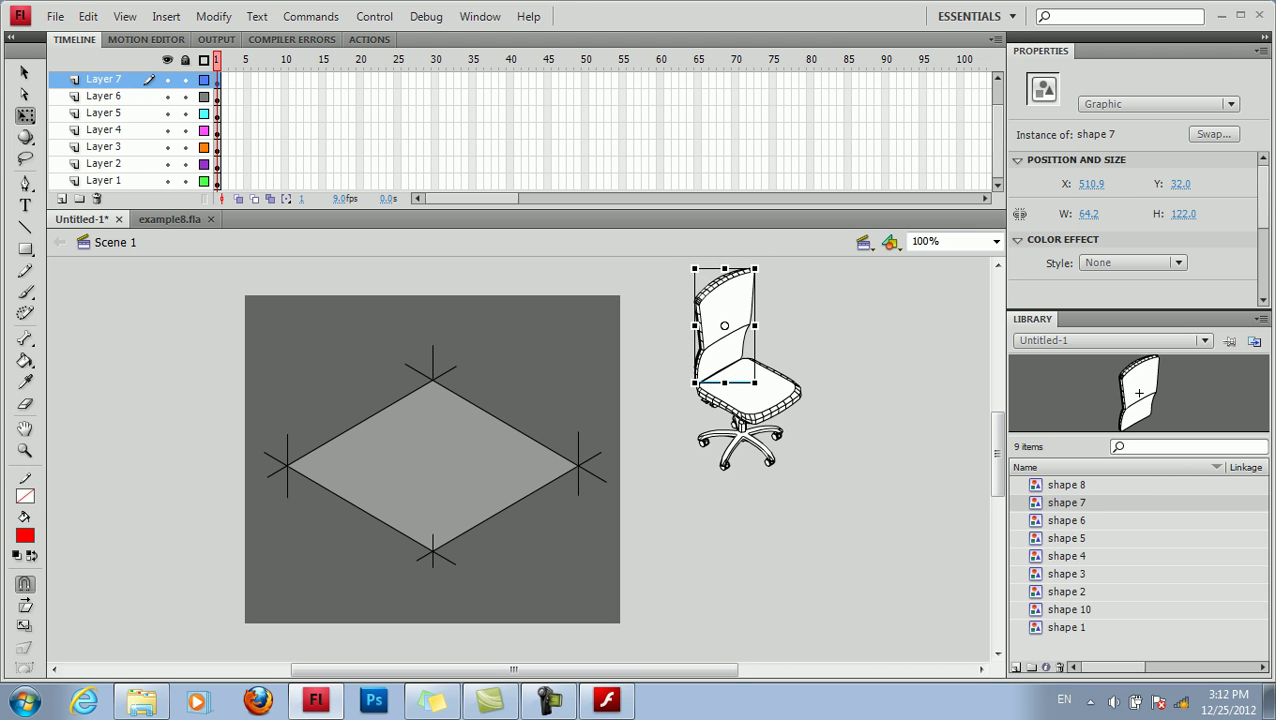
{"action": "key", "text": "Escape"}
{"action": "left_click", "coordinate": [726, 310]}
{"action": "key", "text": "Right"}
{"action": "key", "text": "Right"}
{"action": "key", "text": "Right"}
{"action": "key", "text": "Up"}
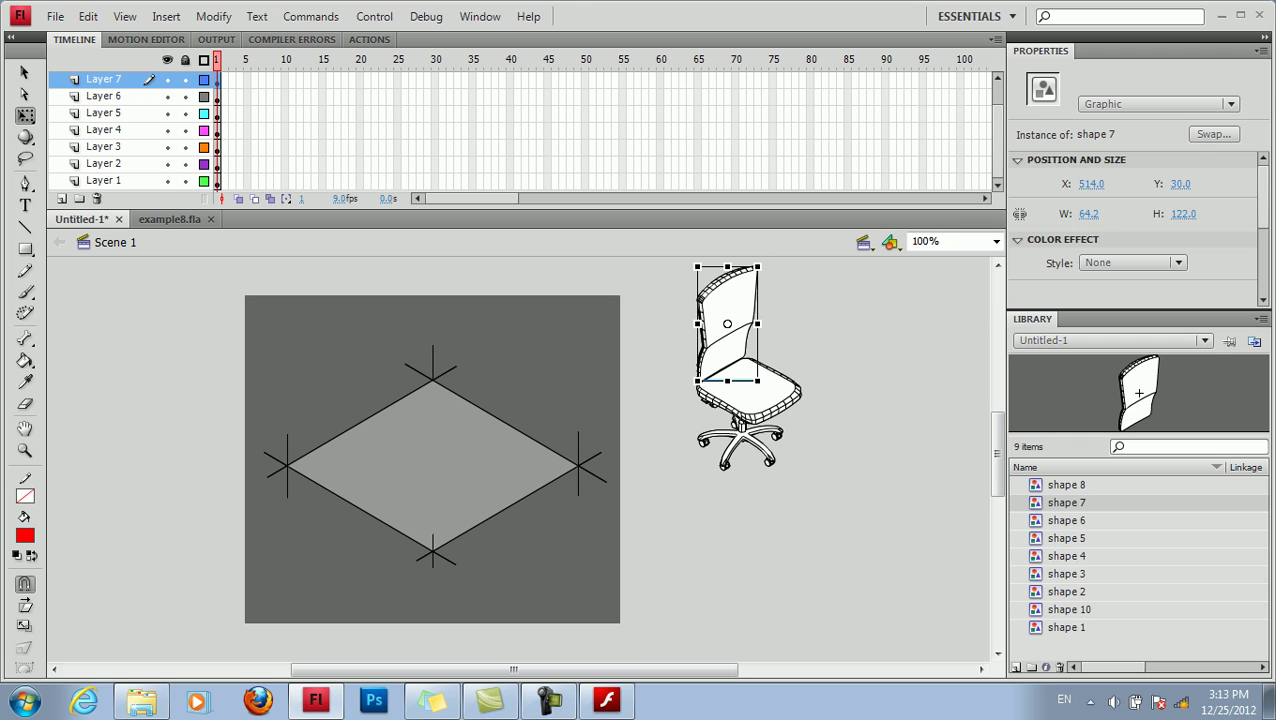
{"action": "key", "text": "Escape"}
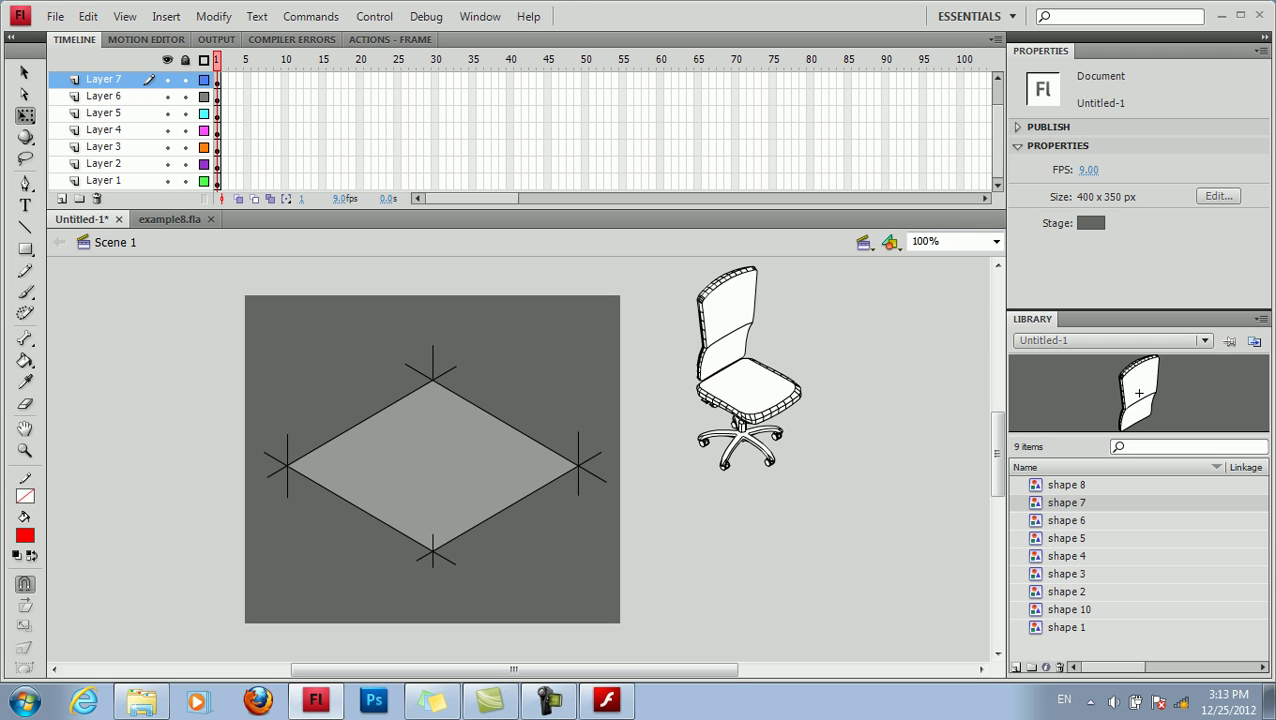
Step: Place shape 8 in frame 1 of Layer 8 as the armrests over the seat, scaled to about 100 by 74 px
{"action": "left_click_drag", "start_coordinate": [997, 147], "coordinate": [997, 126]}
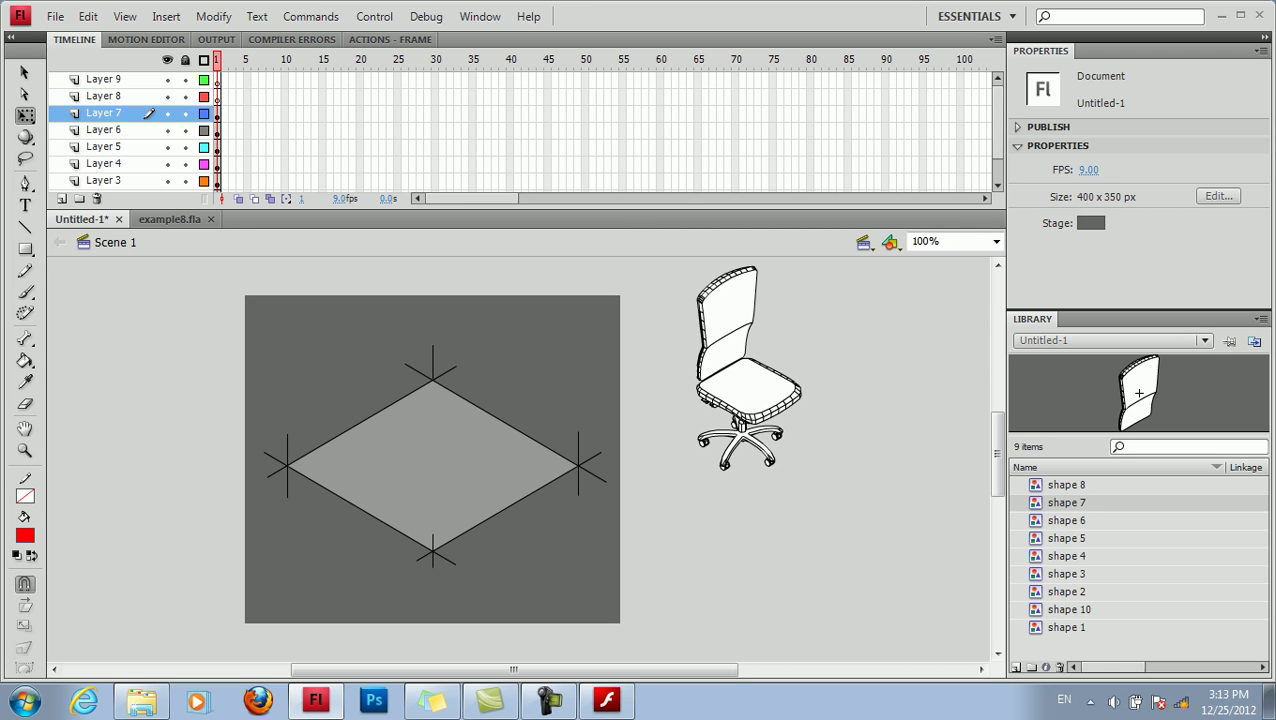
{"action": "left_click", "coordinate": [104, 96]}
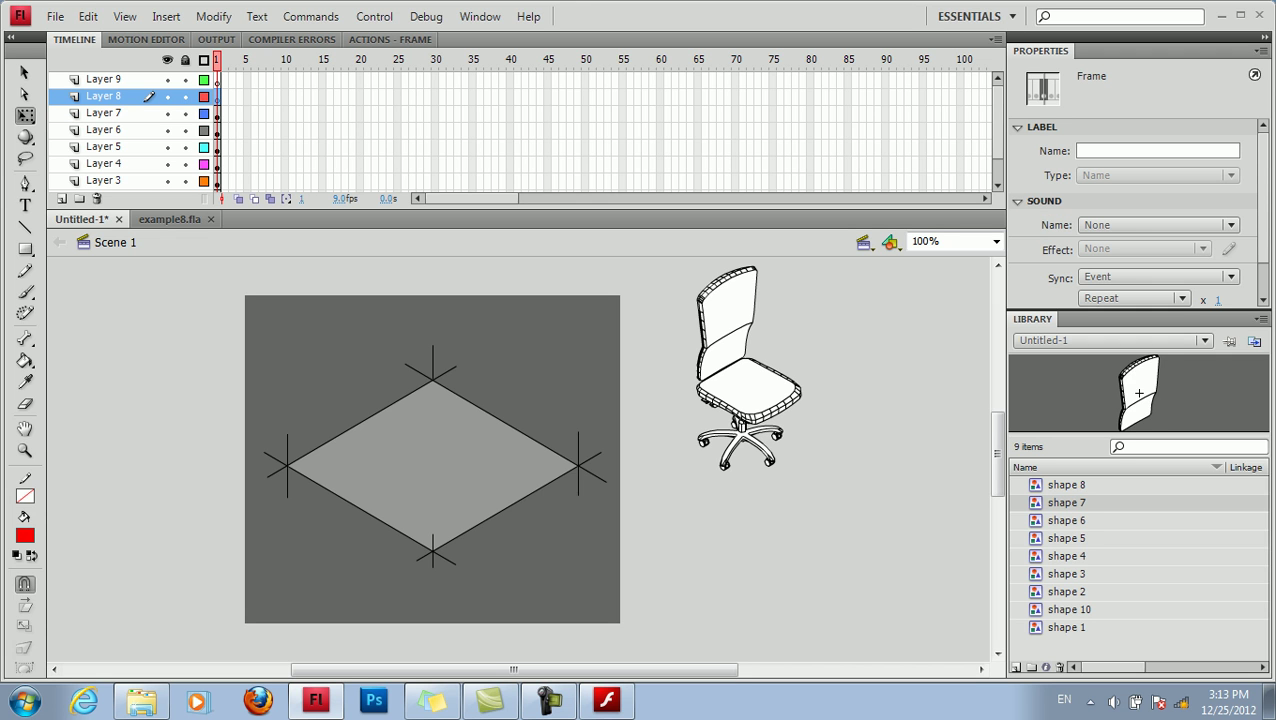
{"action": "left_click", "coordinate": [1066, 485]}
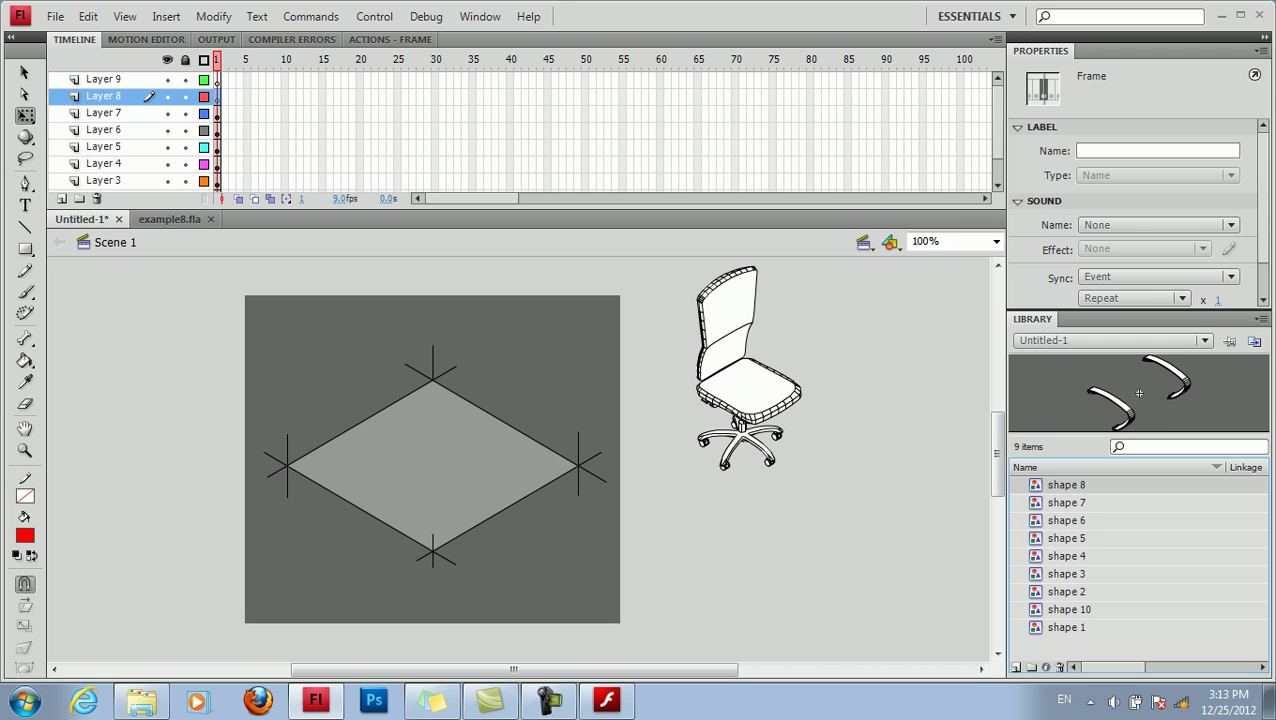
{"action": "left_click_drag", "start_coordinate": [1066, 485], "coordinate": [765, 391]}
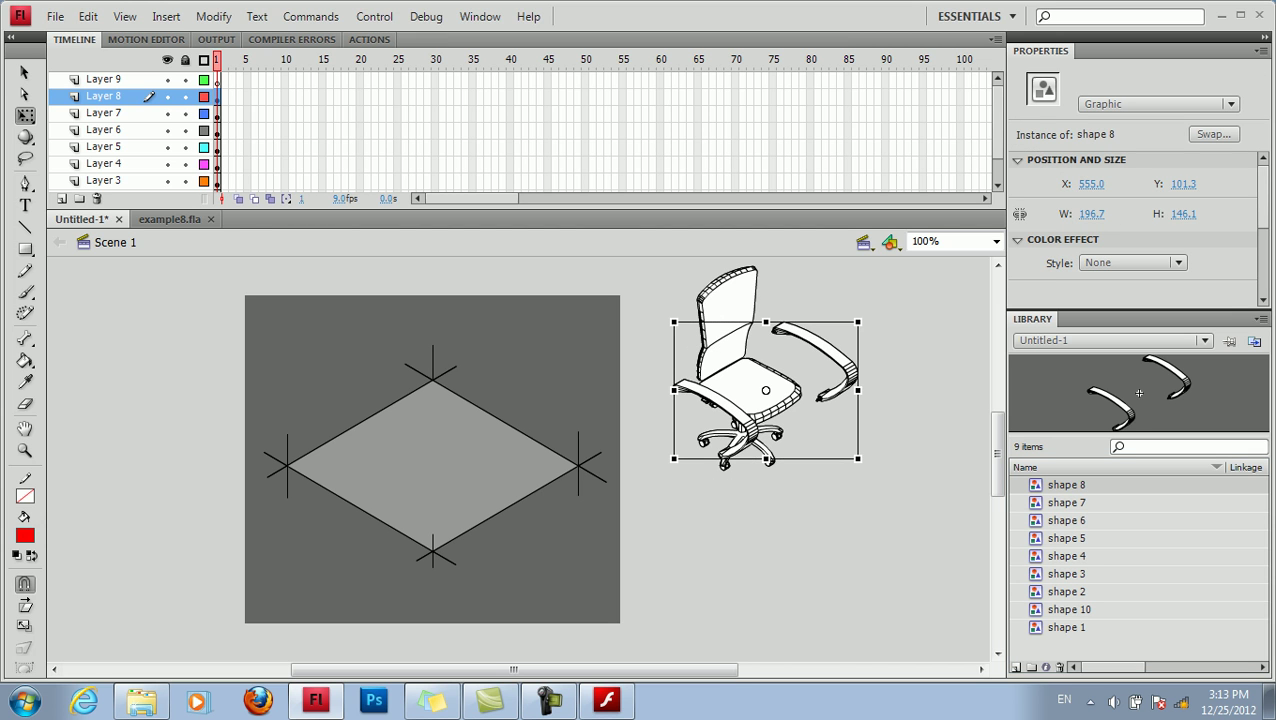
{"action": "left_click_drag", "start_coordinate": [674, 322], "coordinate": [710, 355]}
Step: Nudge the armrests up and slightly away from the stage onto the seat's sides, at about X 557, Y 91
{"action": "key", "text": "Up"}
{"action": "key", "text": "Up"}
{"action": "key", "text": "Up"}
{"action": "key", "text": "Up"}
{"action": "key", "text": "Up"}
{"action": "key", "text": "Up"}
{"action": "key", "text": "Up"}
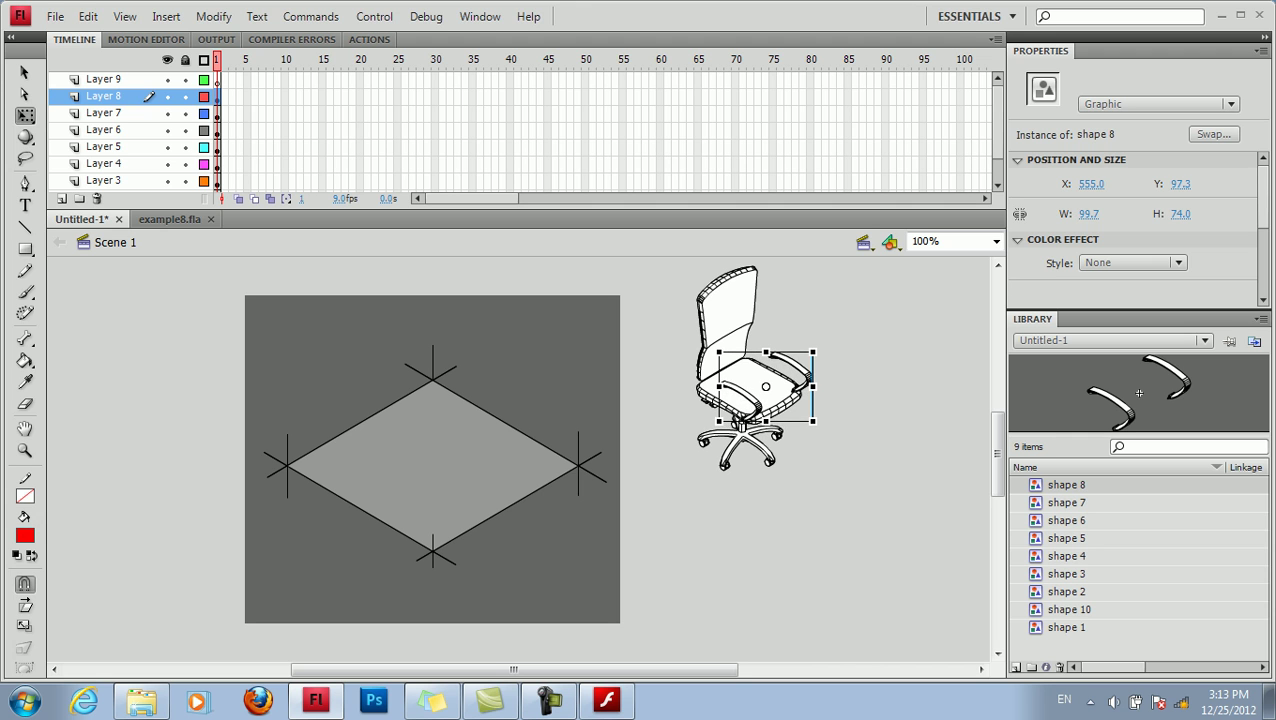
{"action": "key", "text": "Up"}
{"action": "key", "text": "Right"}
{"action": "key", "text": "Right"}
{"action": "key", "text": "Up"}
{"action": "key", "text": "Up"}
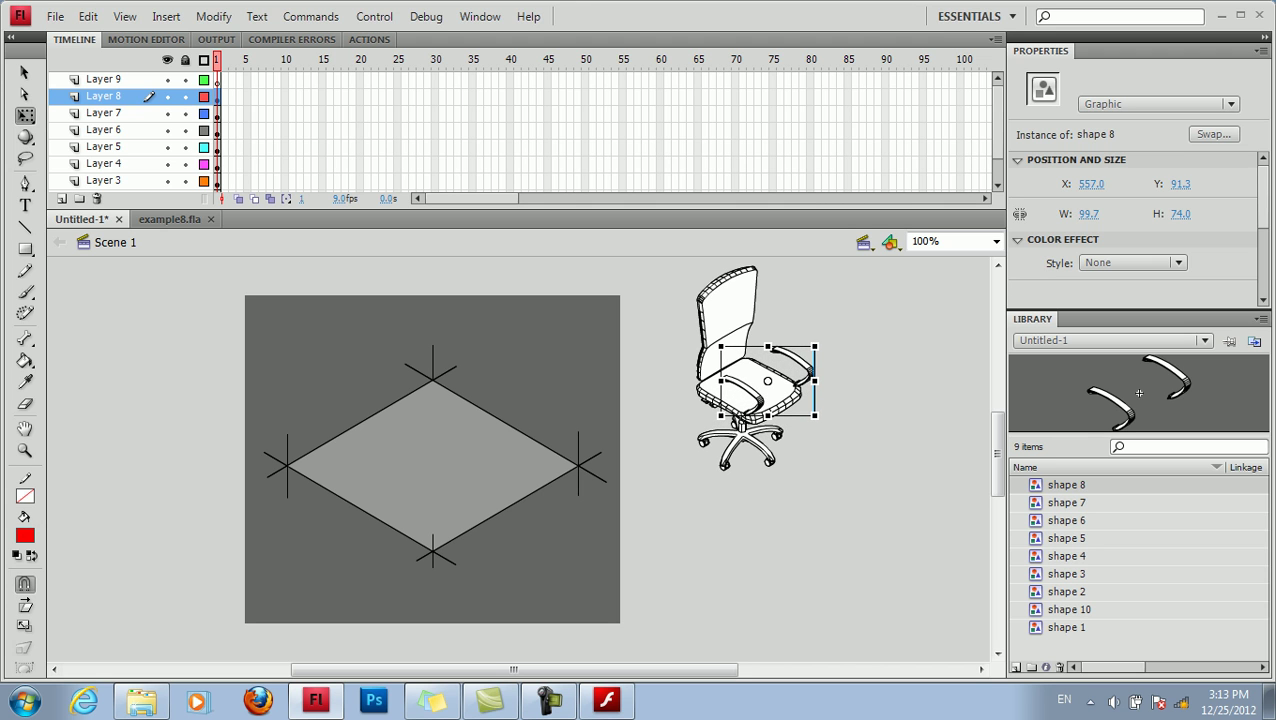
{"action": "key", "text": "Escape"}
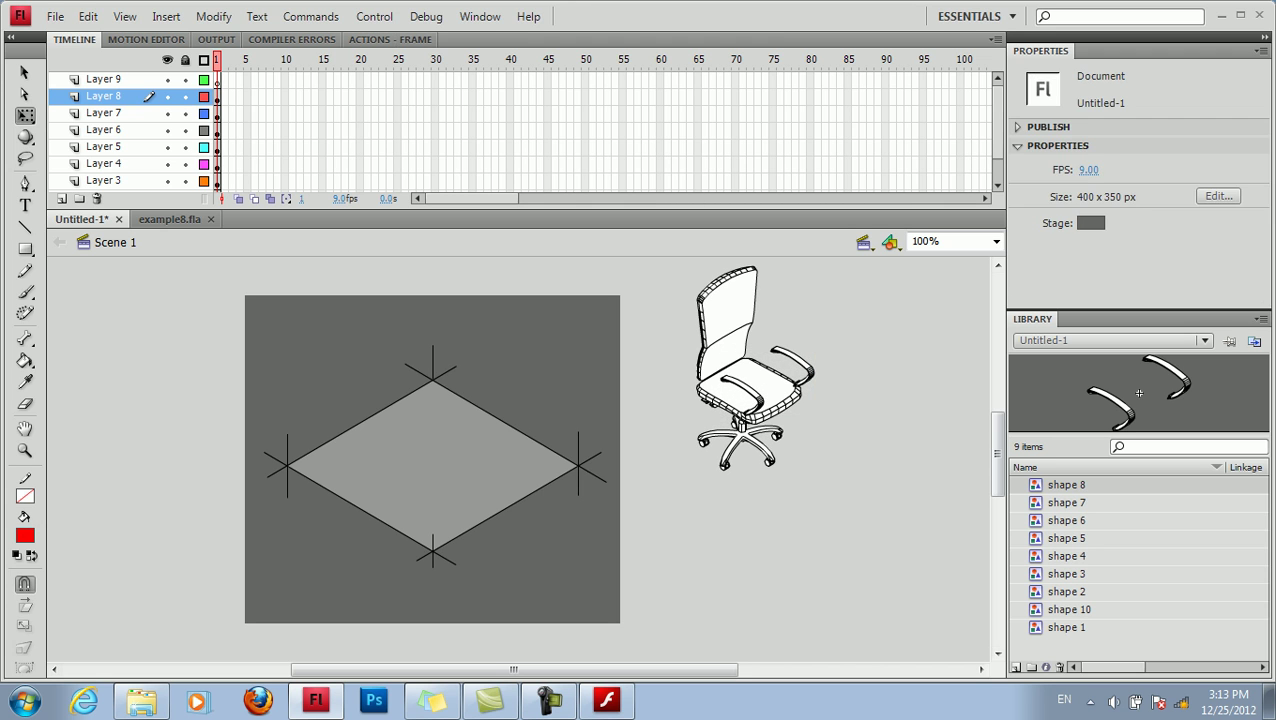
Step: Place the shape 10 desk in frame 1 of Layer 8, scale it down by about a third and set it in front of the chair
{"action": "left_click", "coordinate": [1069, 610]}
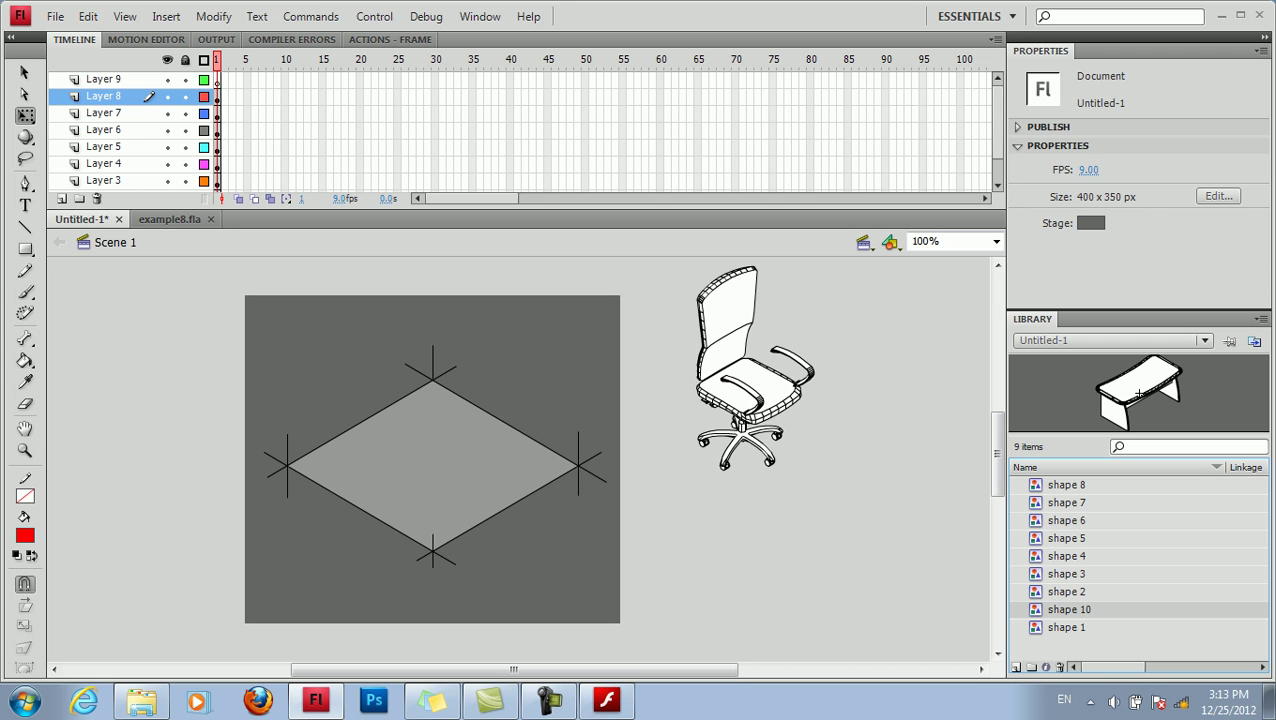
{"action": "left_click_drag", "start_coordinate": [1139, 393], "coordinate": [811, 477]}
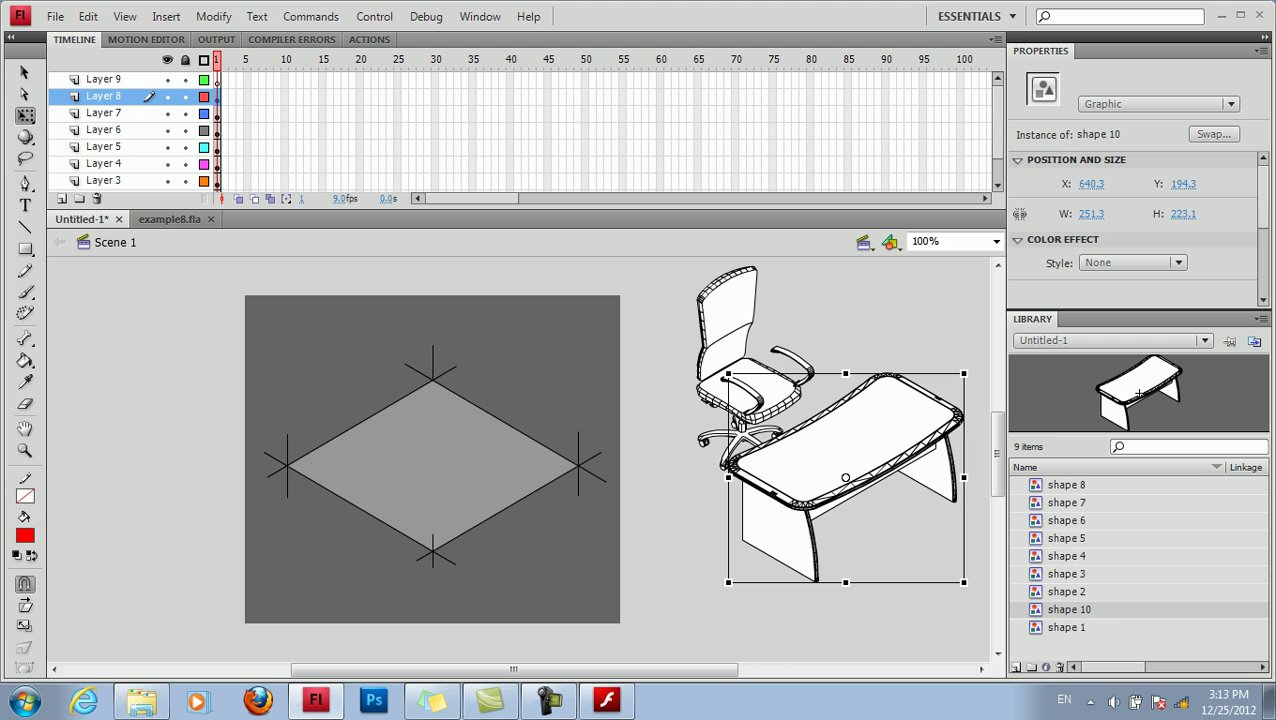
{"action": "left_click_drag", "start_coordinate": [729, 374], "coordinate": [766, 404]}
{"action": "left_click_drag", "start_coordinate": [925, 548], "coordinate": [925, 548]}
{"action": "left_click_drag", "start_coordinate": [844, 443], "coordinate": [844, 405]}
{"action": "key", "text": "Escape"}
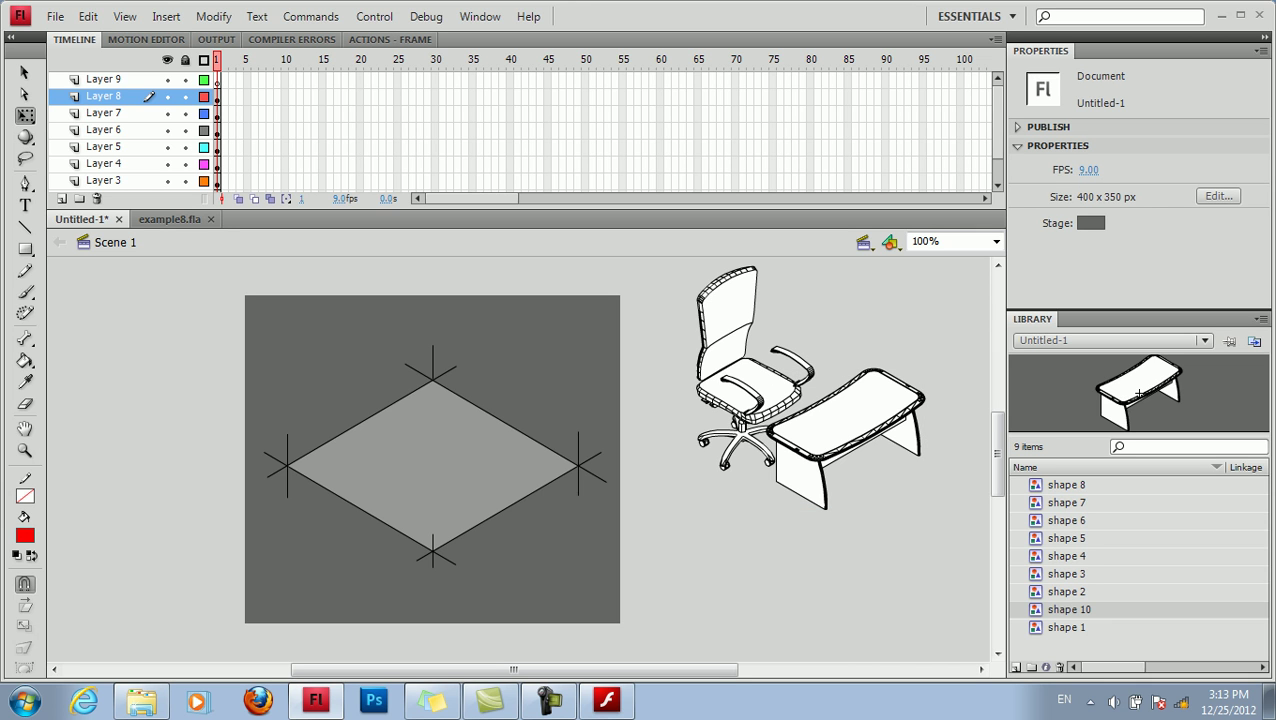
Step: Watch the finished chair and desk animation in Flash Player, moving its window lower, and return to the Flash document
{"action": "key", "text": "ctrl+Return"}
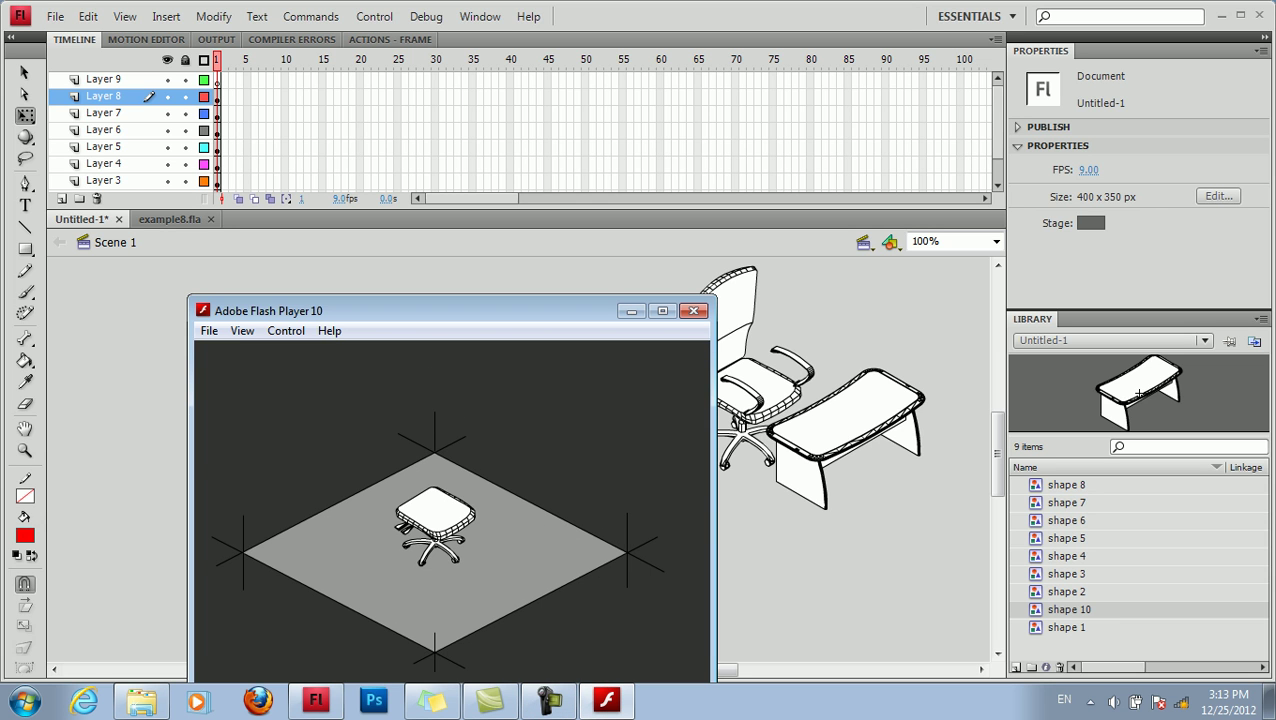
{"action": "left_click_drag", "start_coordinate": [450, 311], "coordinate": [528, 422]}
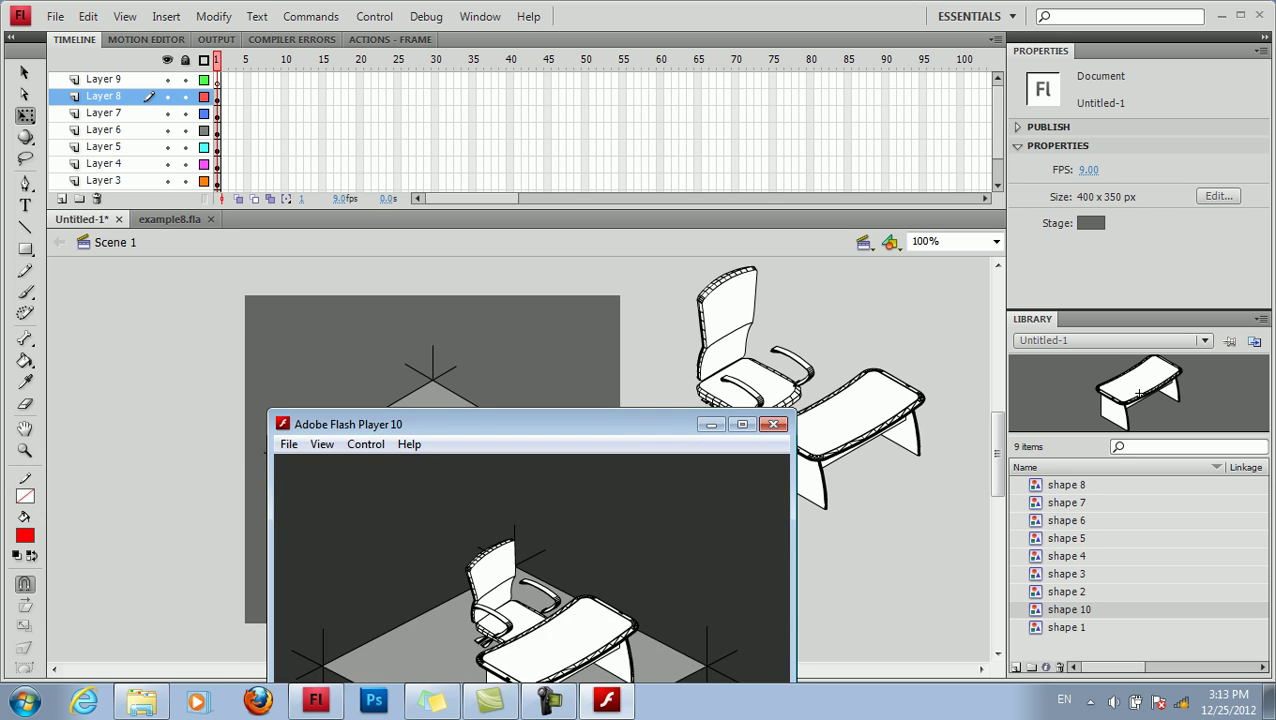
{"action": "left_click", "coordinate": [316, 700]}
Step: Move the backrest and seat off the stage on its left side, and the shape 6 parts and shape 4 column above the stage
{"action": "left_click_drag", "start_coordinate": [727, 330], "coordinate": [135, 367]}
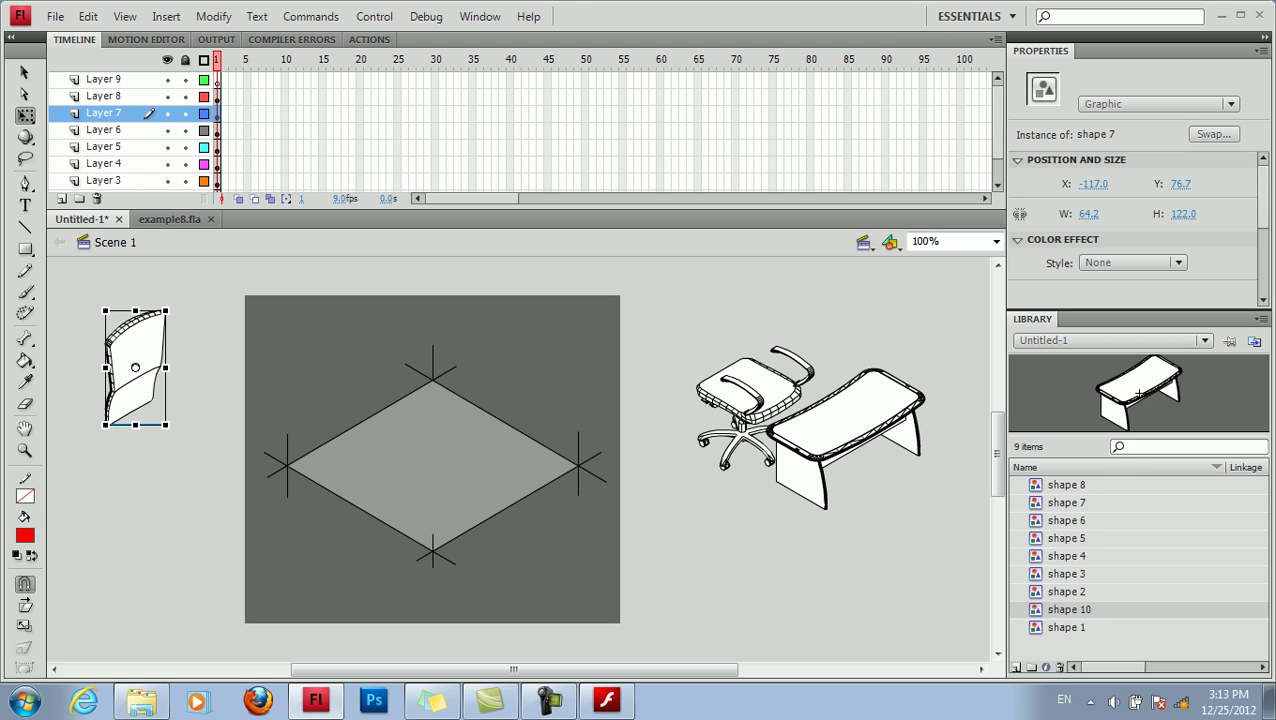
{"action": "left_click", "coordinate": [740, 422]}
{"action": "left_click_drag", "start_coordinate": [740, 422], "coordinate": [121, 557]}
{"action": "left_click_drag", "start_coordinate": [732, 386], "coordinate": [571, 267]}
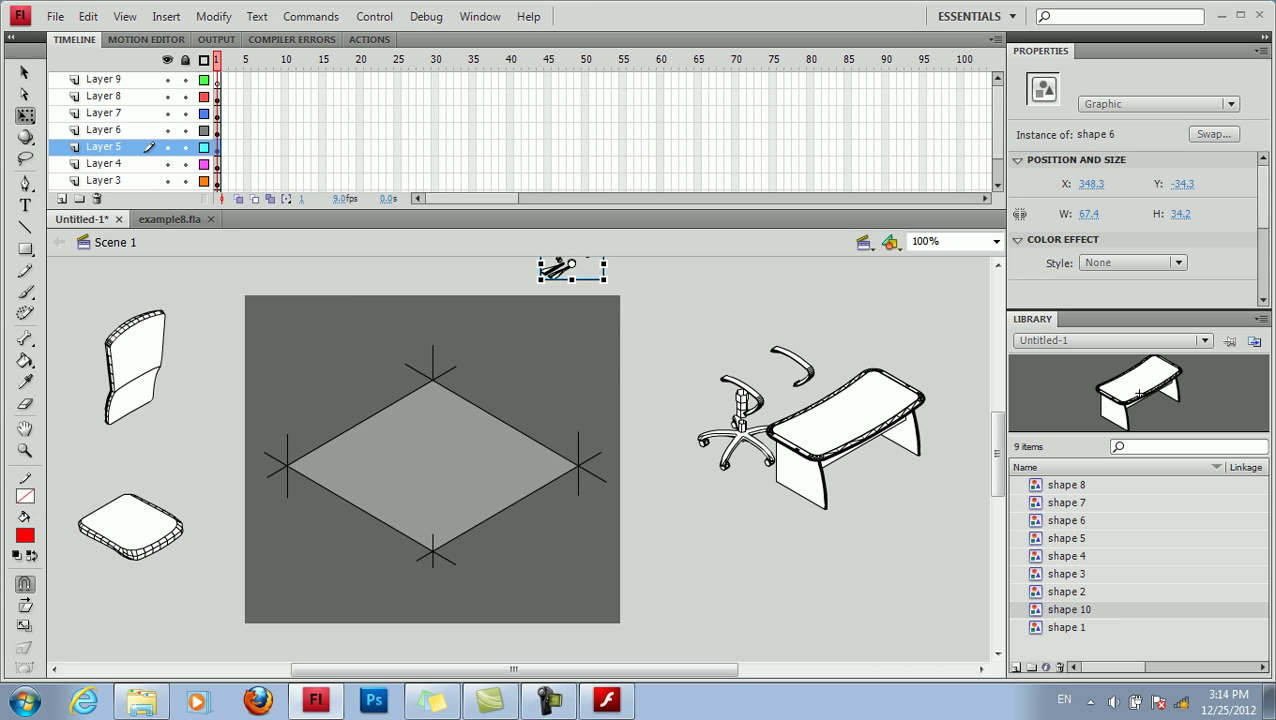
{"action": "left_click", "coordinate": [742, 405]}
{"action": "left_click_drag", "start_coordinate": [742, 405], "coordinate": [448, 392]}
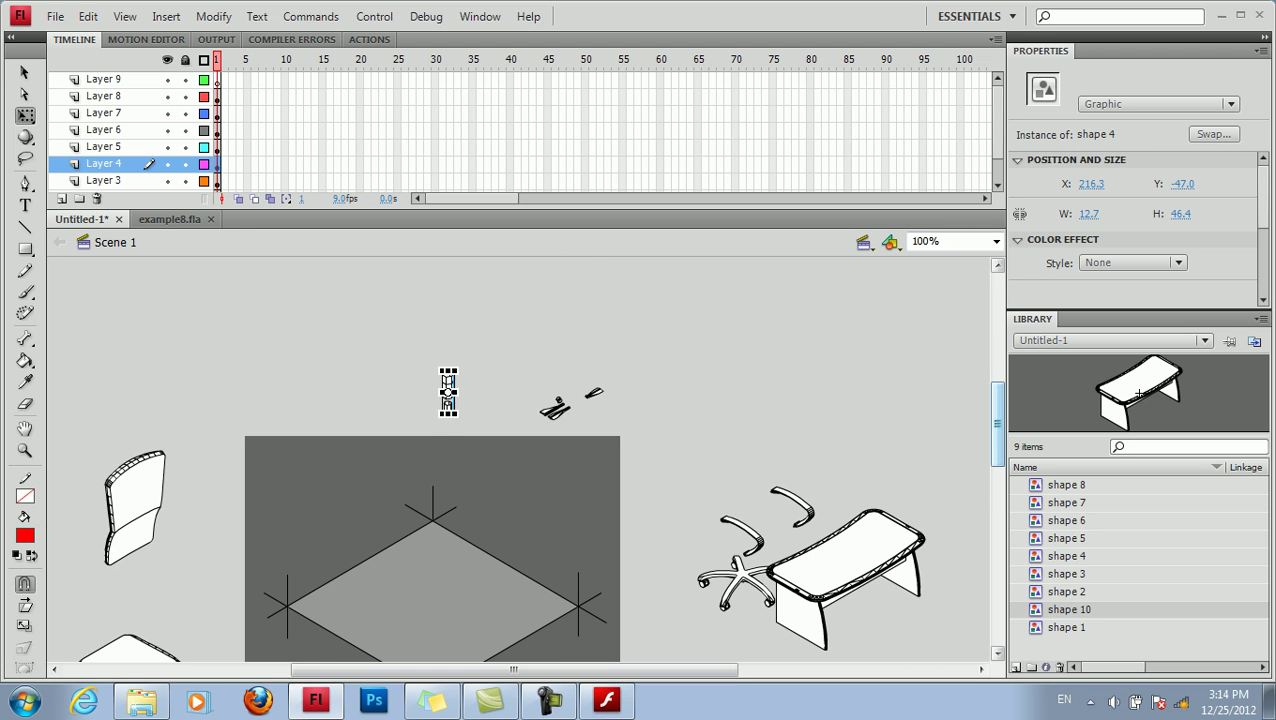
Step: Spread out the remaining parts: desk lower right, armrests beside the backrest at about X -172, Y 165, and star base above the casters at about X 510, Y 66
{"action": "scroll", "coordinate": [448, 392], "scroll_direction": "down", "scroll_amount": 4}
{"action": "left_click_drag", "start_coordinate": [845, 400], "coordinate": [871, 457]}
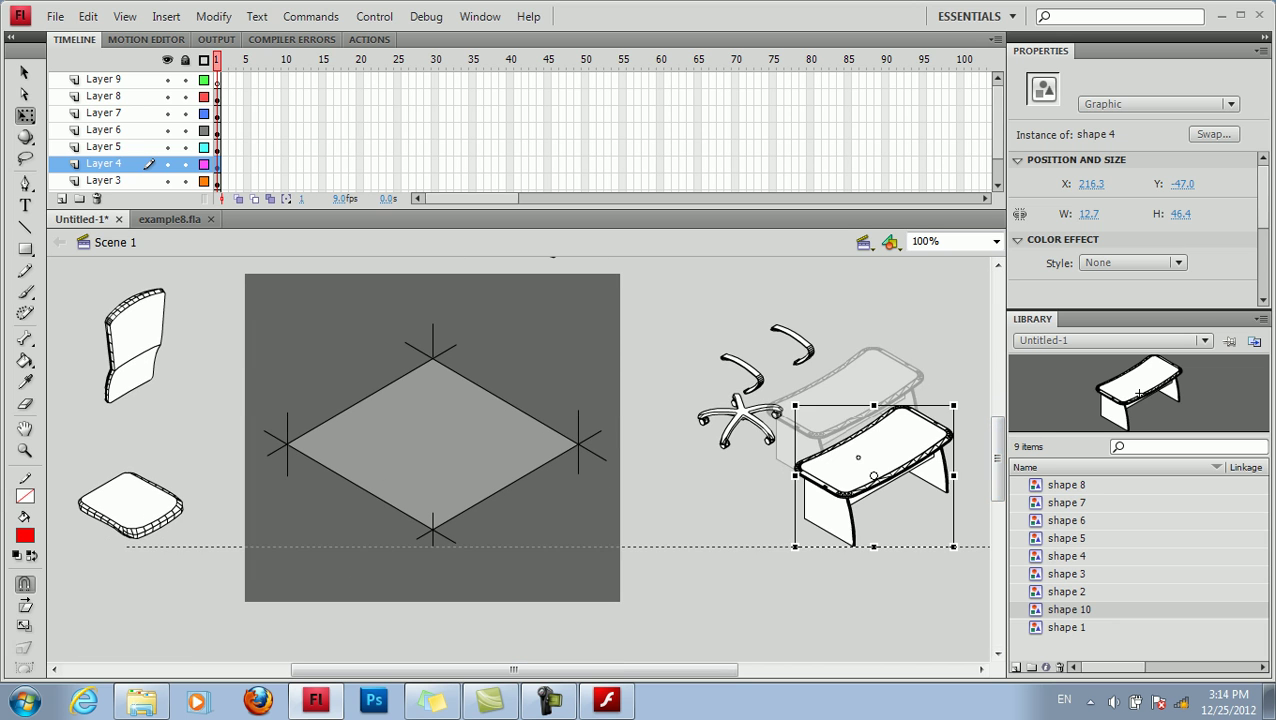
{"action": "left_click_drag", "start_coordinate": [790, 345], "coordinate": [106, 415]}
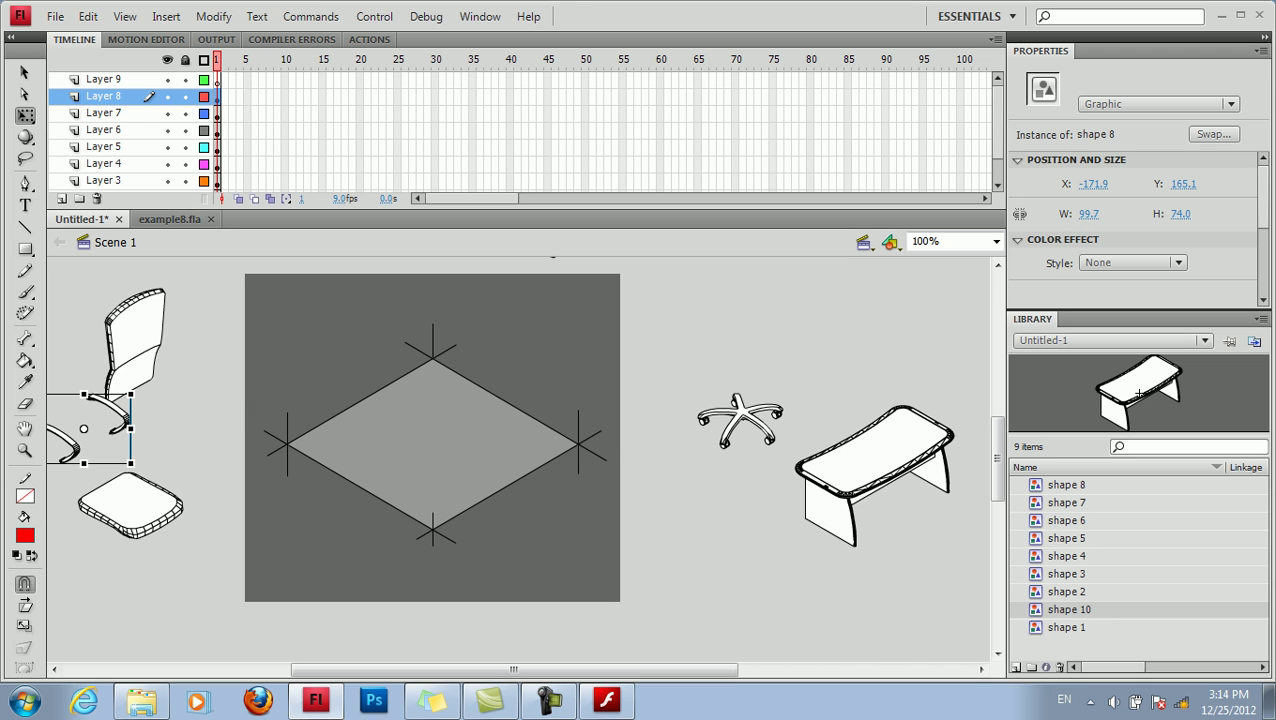
{"action": "left_click_drag", "start_coordinate": [740, 412], "coordinate": [723, 329]}
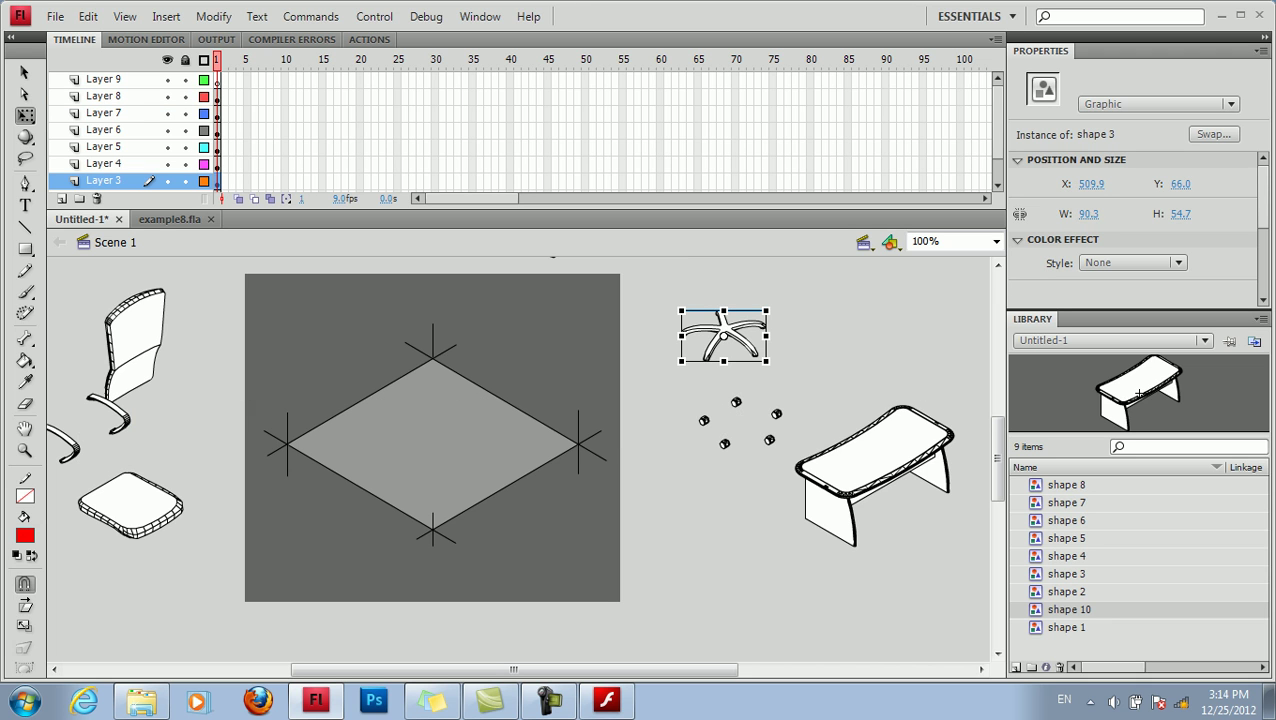
{"action": "key", "text": "Escape"}
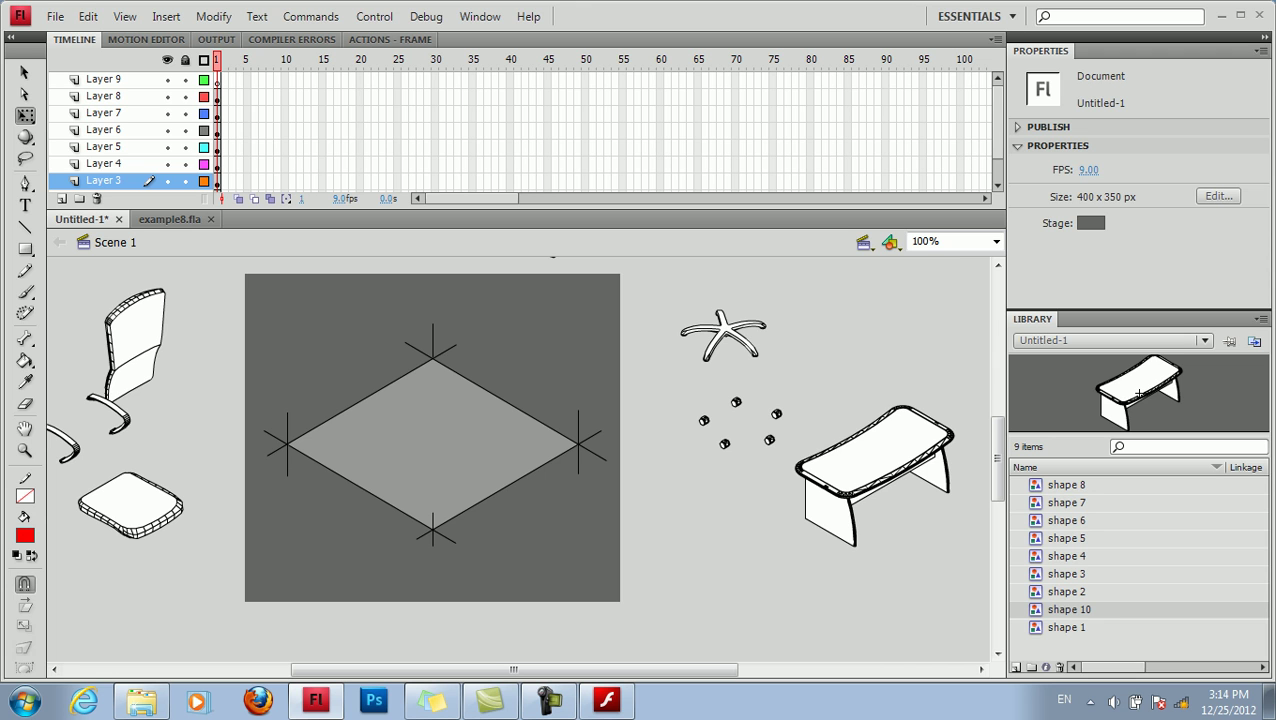
Step: Lock the floor's Layer 1 and insert a keyframe at its frame 100
{"action": "left_click", "coordinate": [104, 181]}
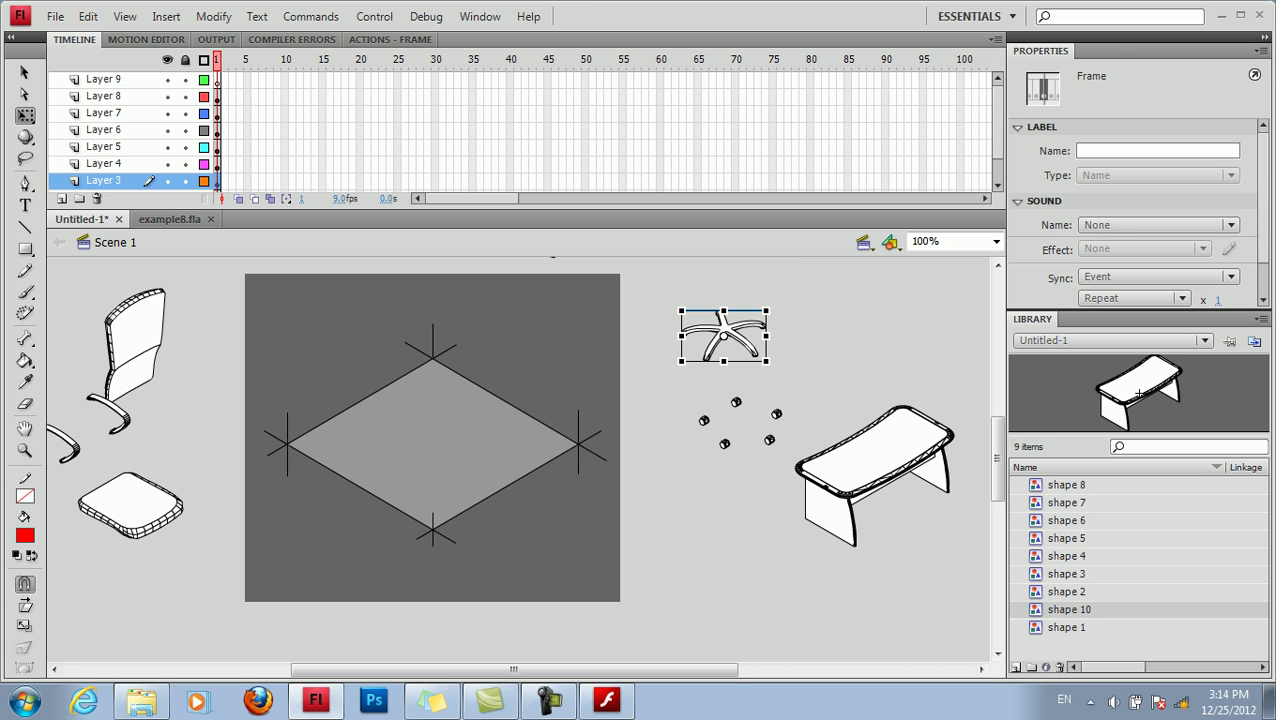
{"action": "left_click", "coordinate": [433, 445]}
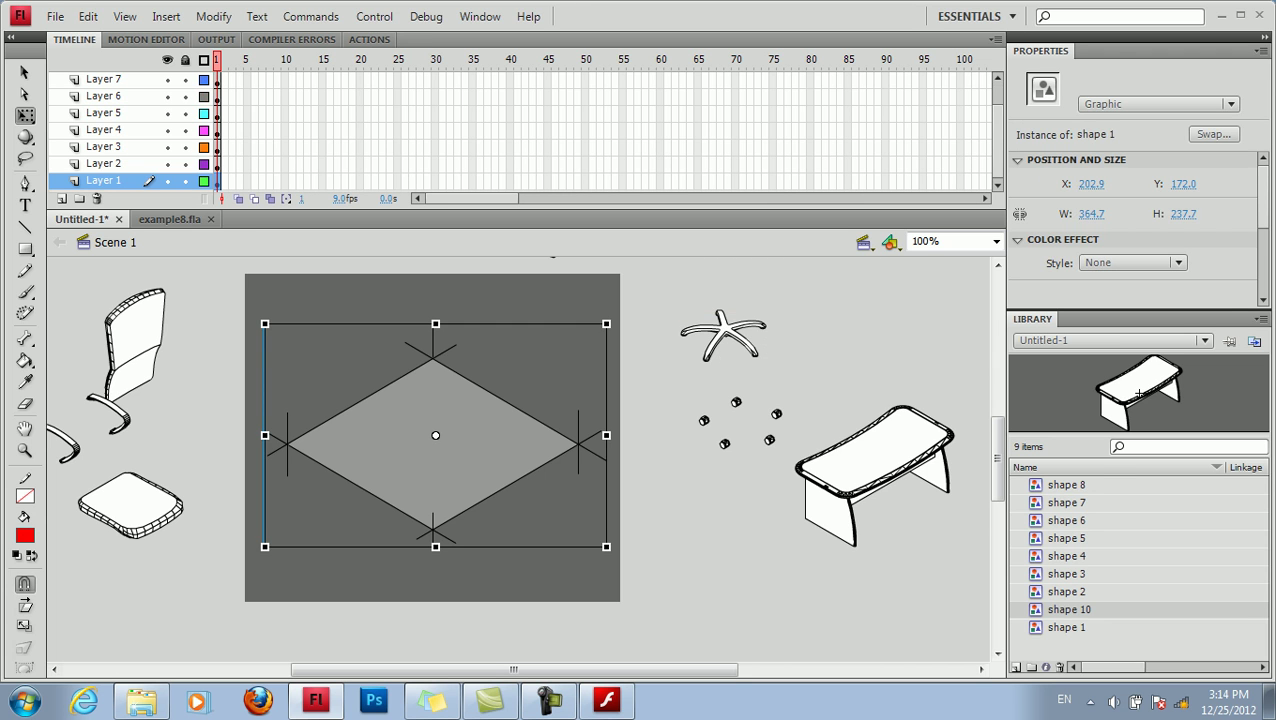
{"action": "left_click", "coordinate": [217, 181]}
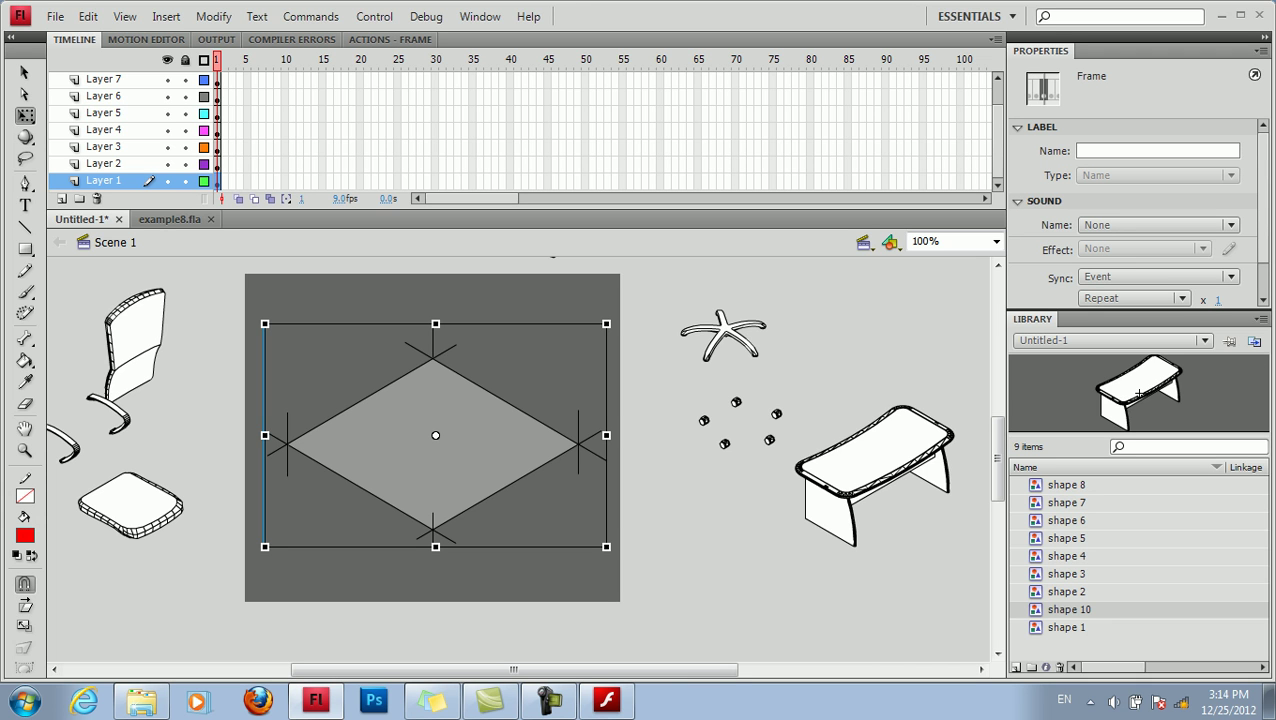
{"action": "left_click", "coordinate": [185, 181]}
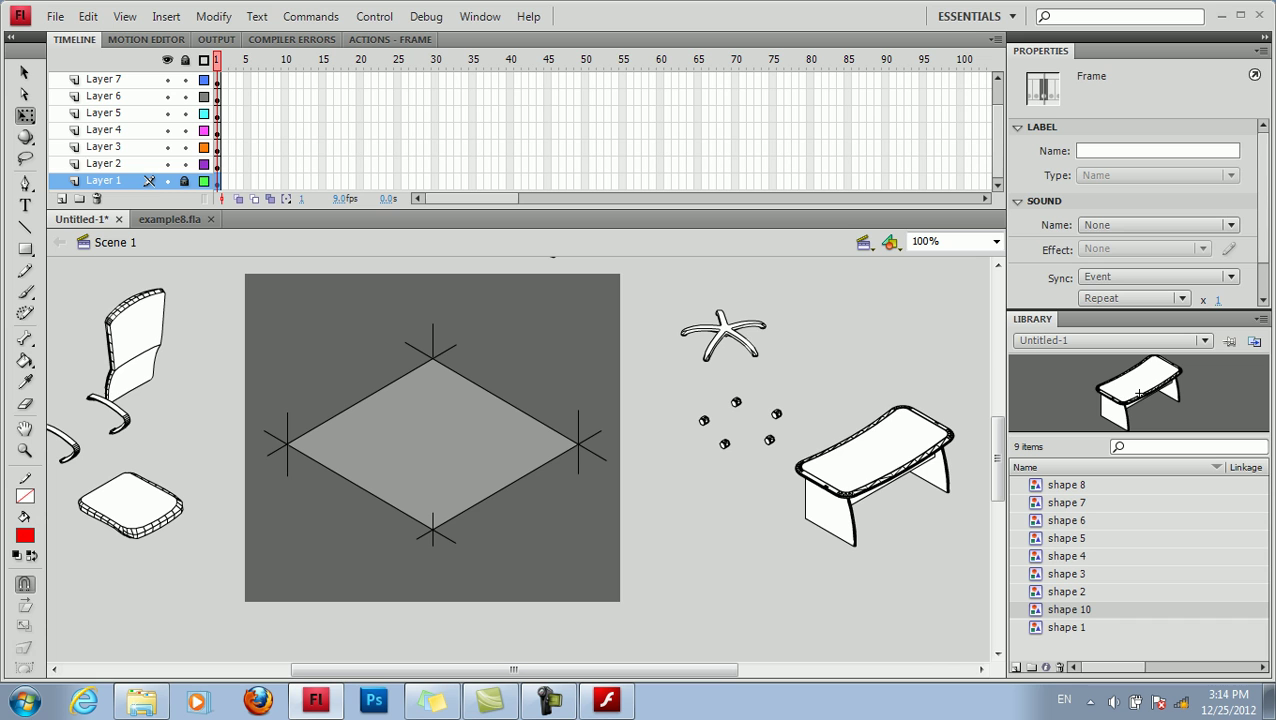
{"action": "left_click", "coordinate": [736, 402]}
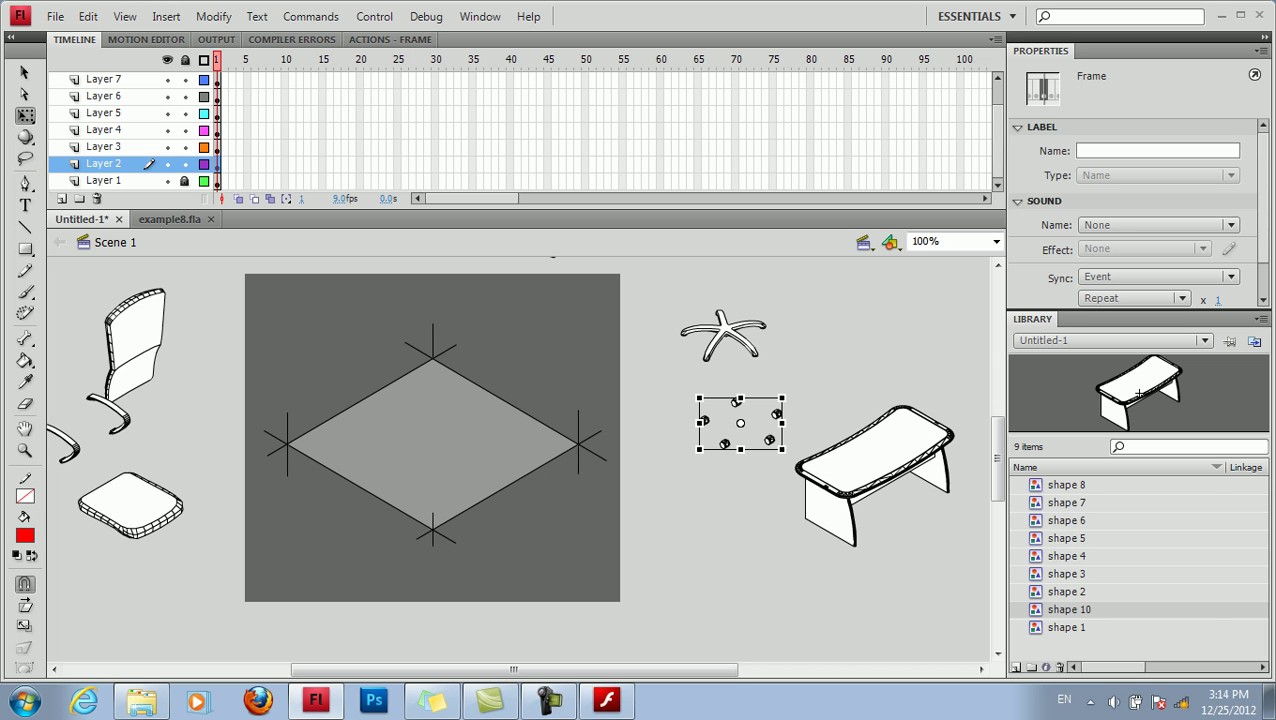
{"action": "right_click", "coordinate": [958, 181]}
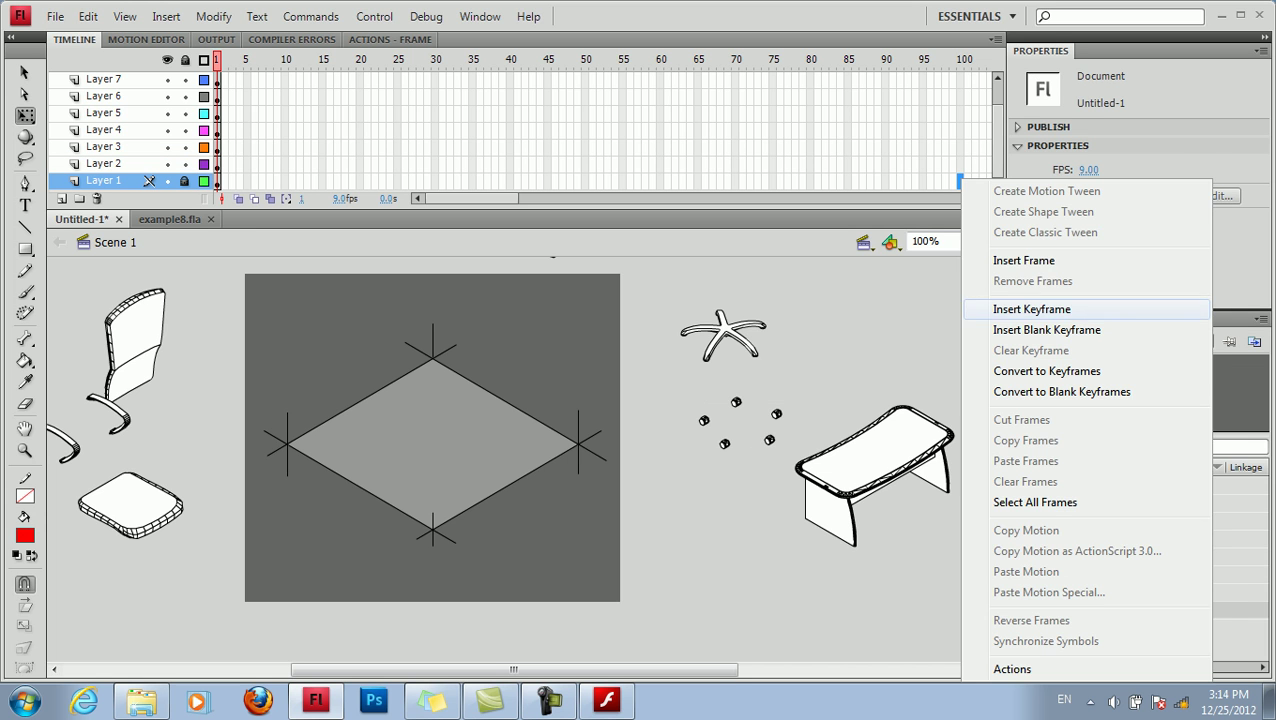
{"action": "left_click", "coordinate": [1030, 309]}
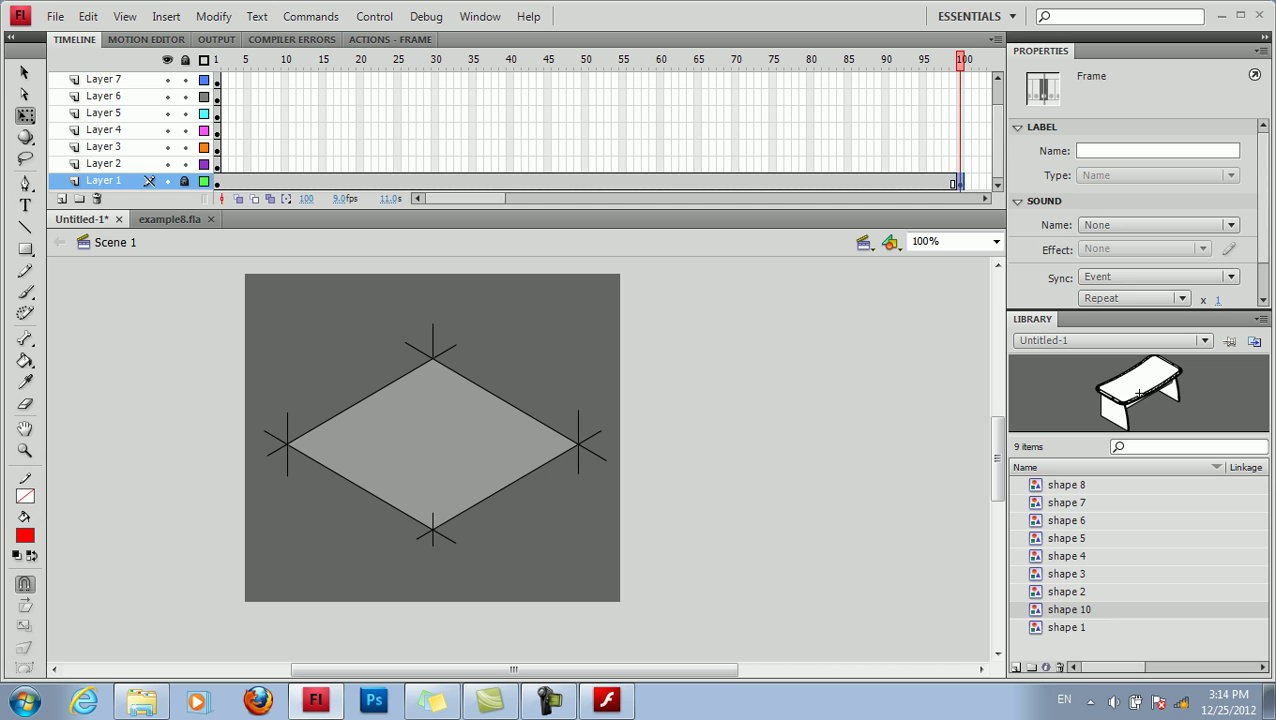
Step: Insert a keyframe at frame 5 of Layer 2 and create a classic tween between frames 1 and 5
{"action": "left_click", "coordinate": [247, 164]}
{"action": "right_click", "coordinate": [247, 164]}
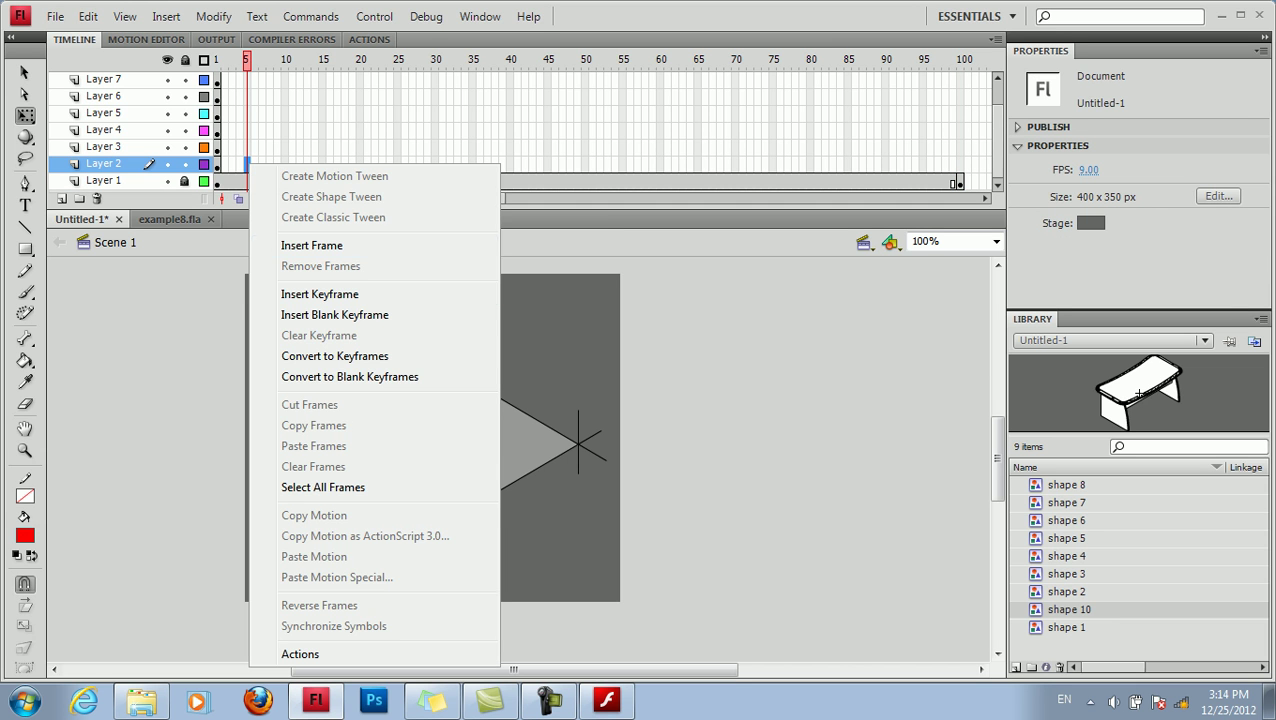
{"action": "left_click", "coordinate": [319, 294]}
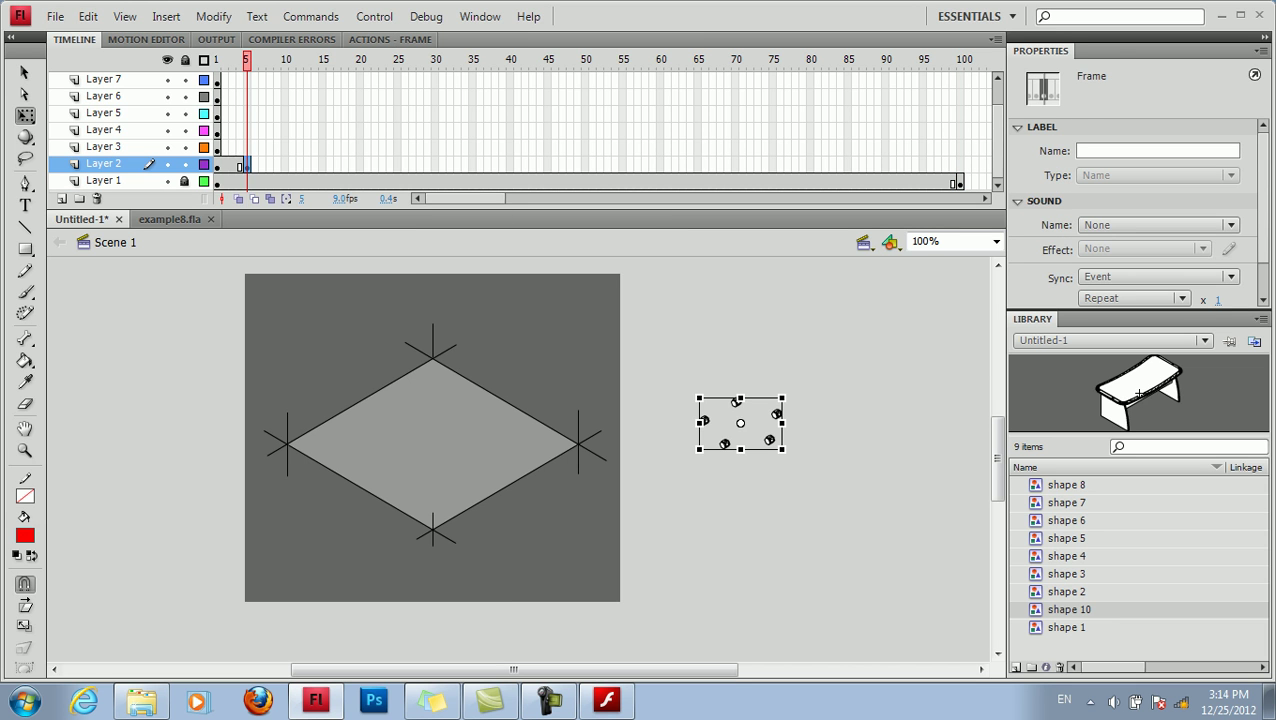
{"action": "left_click", "coordinate": [232, 164]}
{"action": "right_click", "coordinate": [232, 164]}
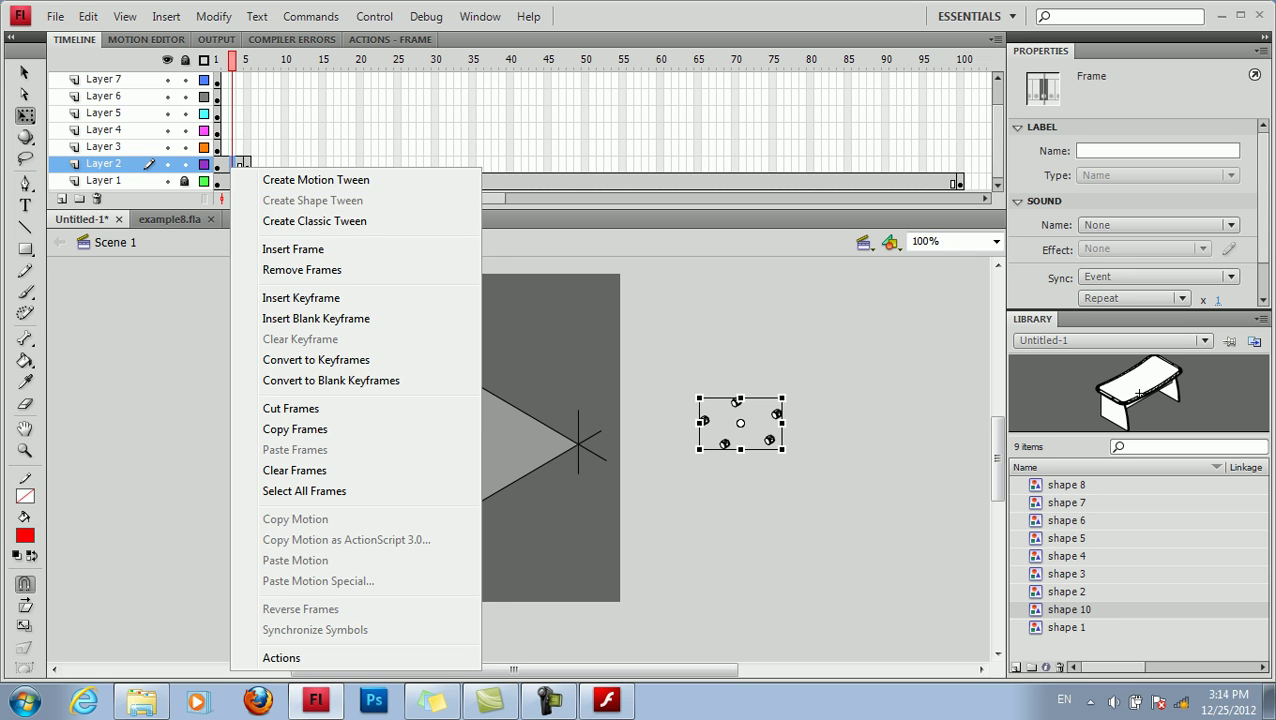
{"action": "left_click", "coordinate": [247, 162]}
{"action": "left_click", "coordinate": [232, 164]}
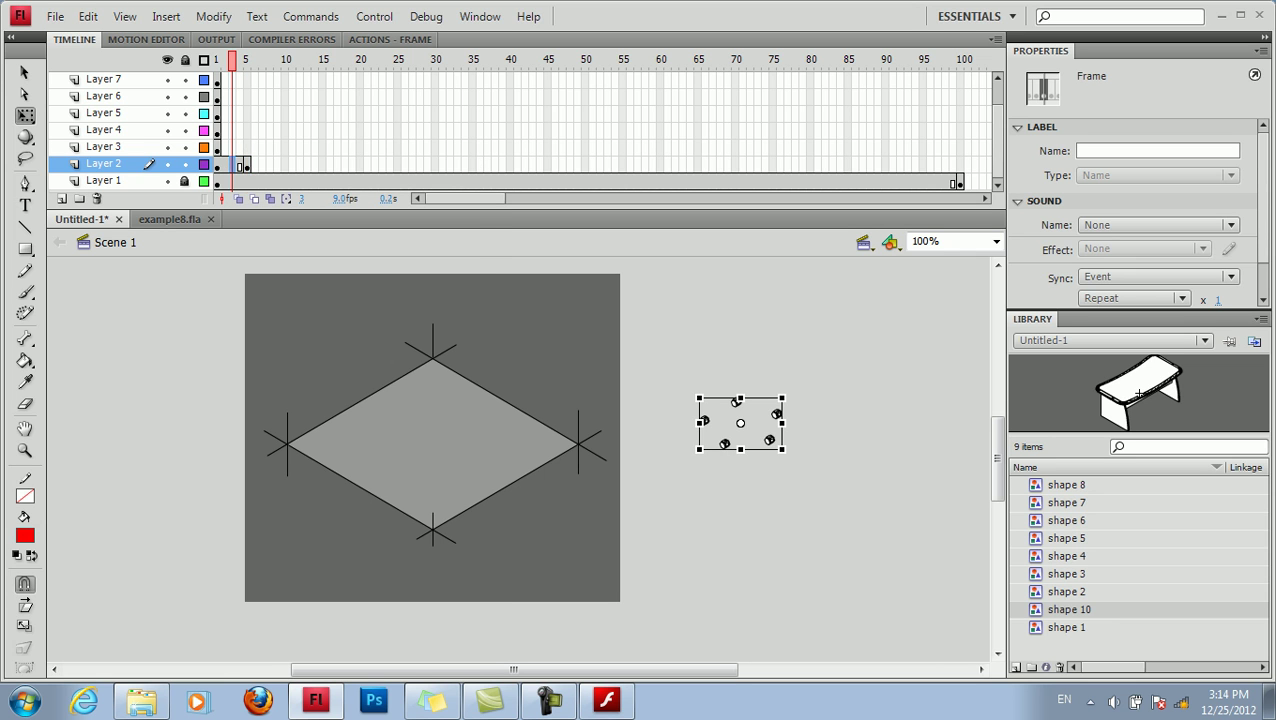
{"action": "right_click", "coordinate": [232, 164]}
{"action": "left_click", "coordinate": [300, 215]}
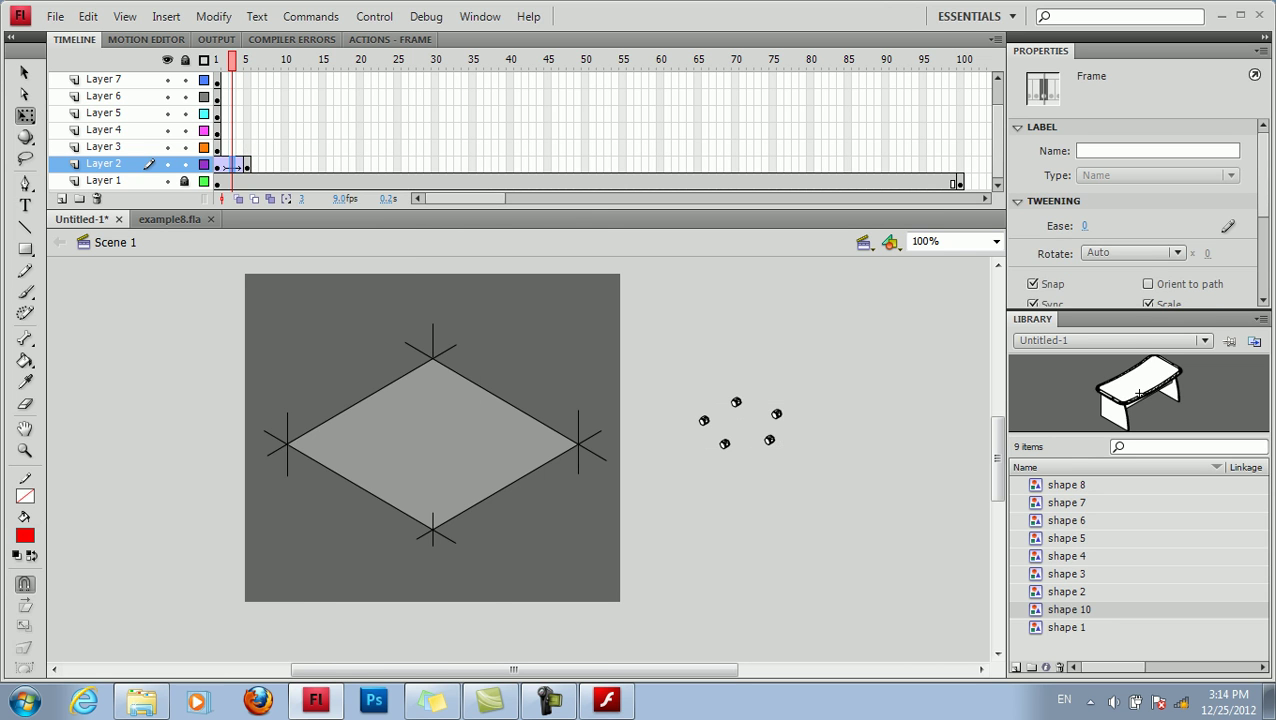
Step: Move the casters at frame 5 of Layer 2 horizontally onto the floor's upper-left half
{"action": "left_click", "coordinate": [247, 164]}
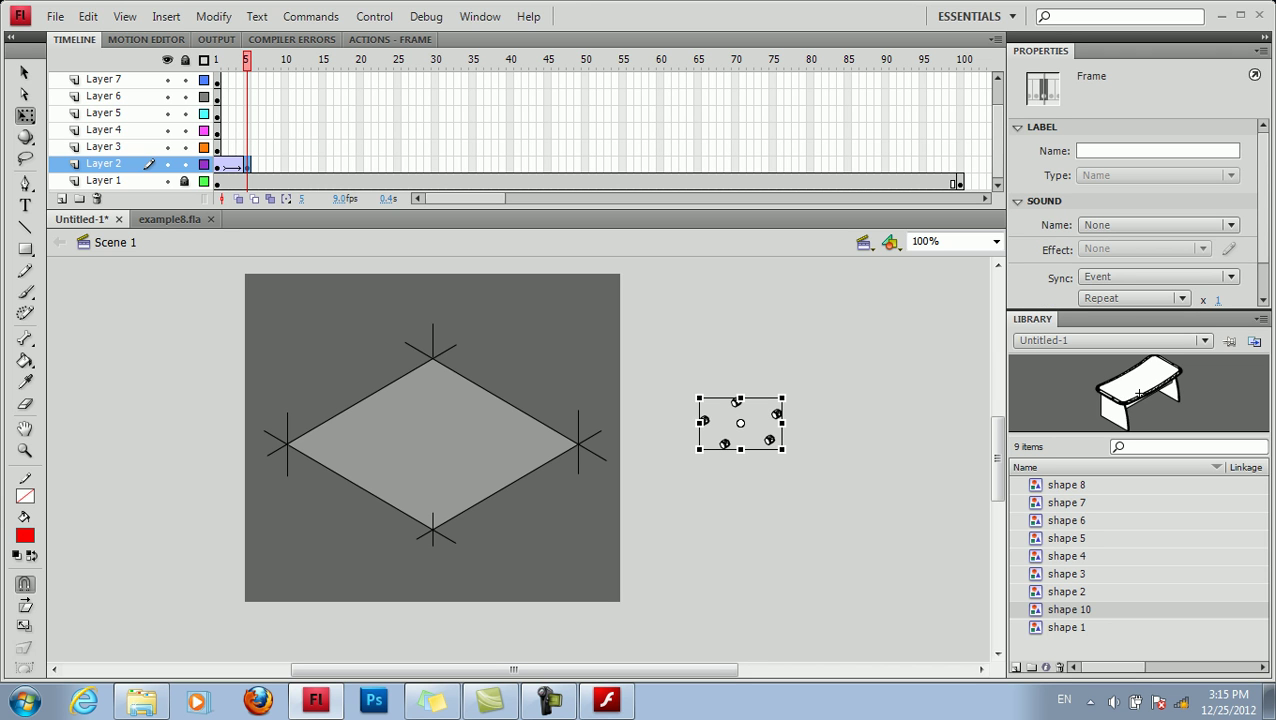
{"action": "left_click_drag", "start_coordinate": [740, 423], "coordinate": [409, 423]}
{"action": "key", "text": "Escape"}
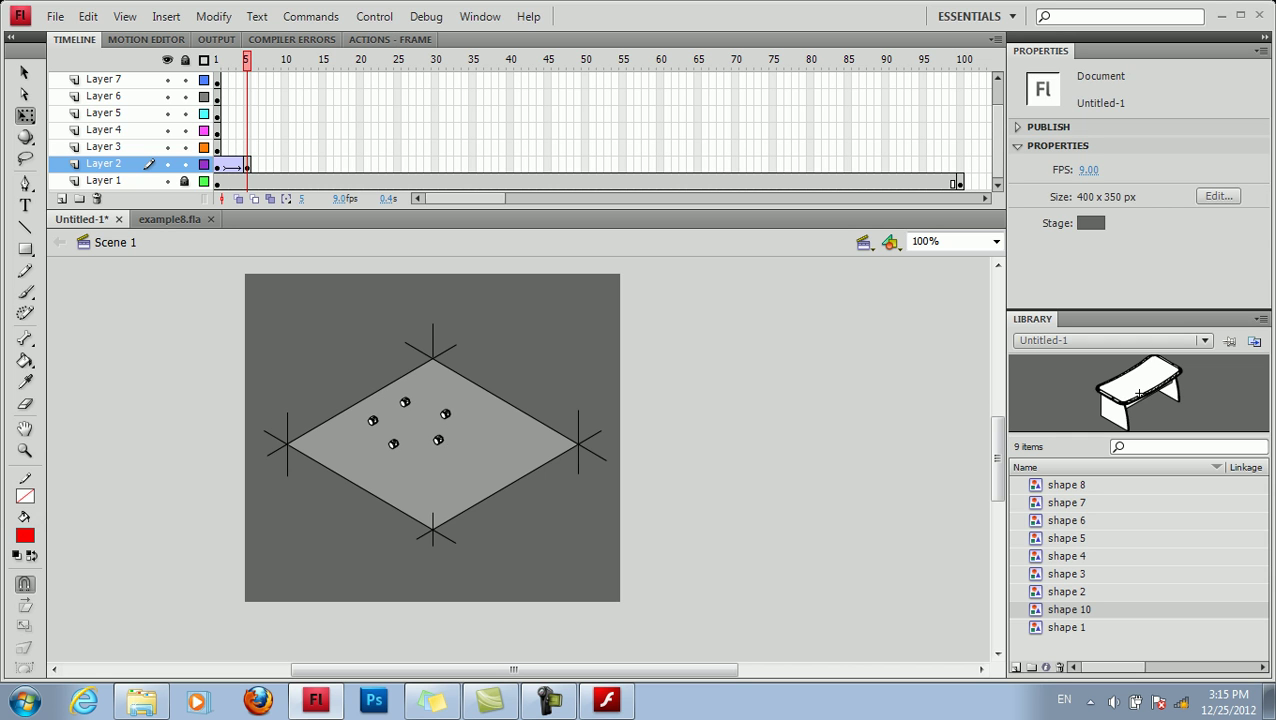
Step: Shift the first keyframe of Layer 3 to frame 5 and insert another keyframe at frame 10
{"action": "left_click", "coordinate": [217, 148]}
{"action": "left_click_drag", "start_coordinate": [217, 147], "coordinate": [247, 148]}
{"action": "left_click", "coordinate": [285, 147]}
{"action": "right_click", "coordinate": [285, 147]}
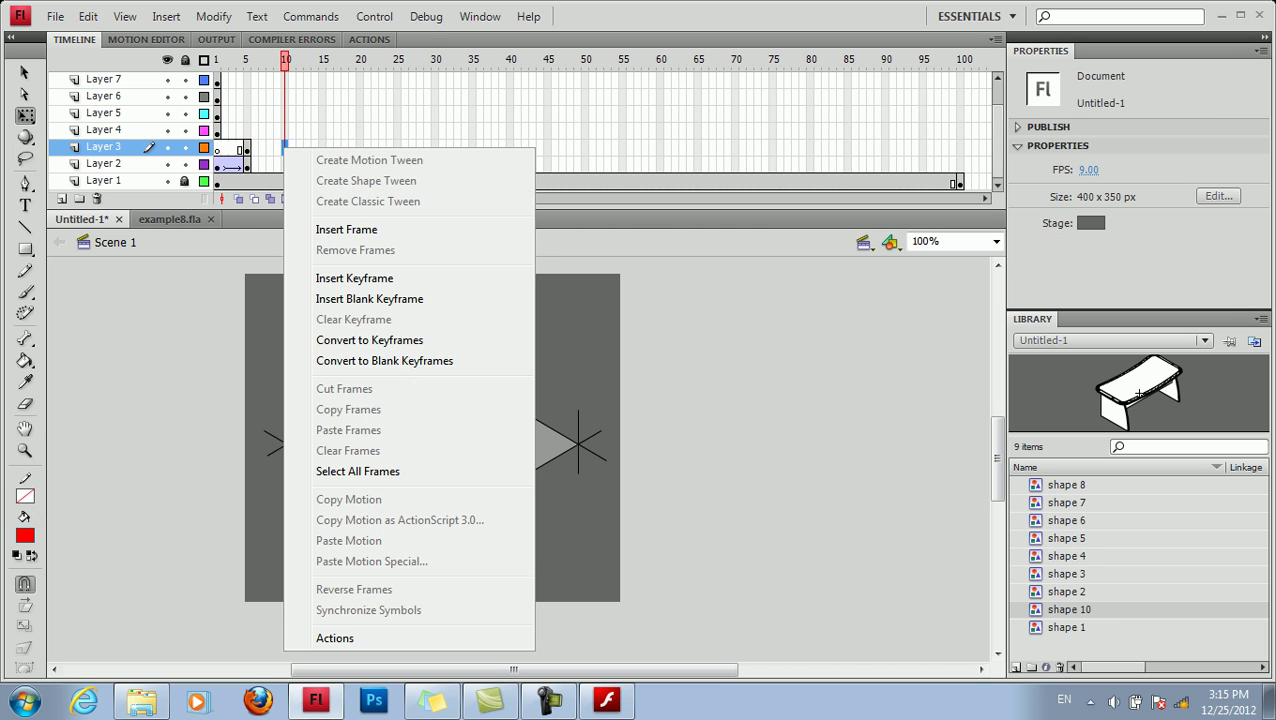
{"action": "left_click", "coordinate": [354, 278]}
Step: Create a classic tween between frames 5 and 10 of Layer 3 for the star base
{"action": "left_click", "coordinate": [262, 148]}
{"action": "right_click", "coordinate": [262, 148]}
{"action": "left_click", "coordinate": [340, 204]}
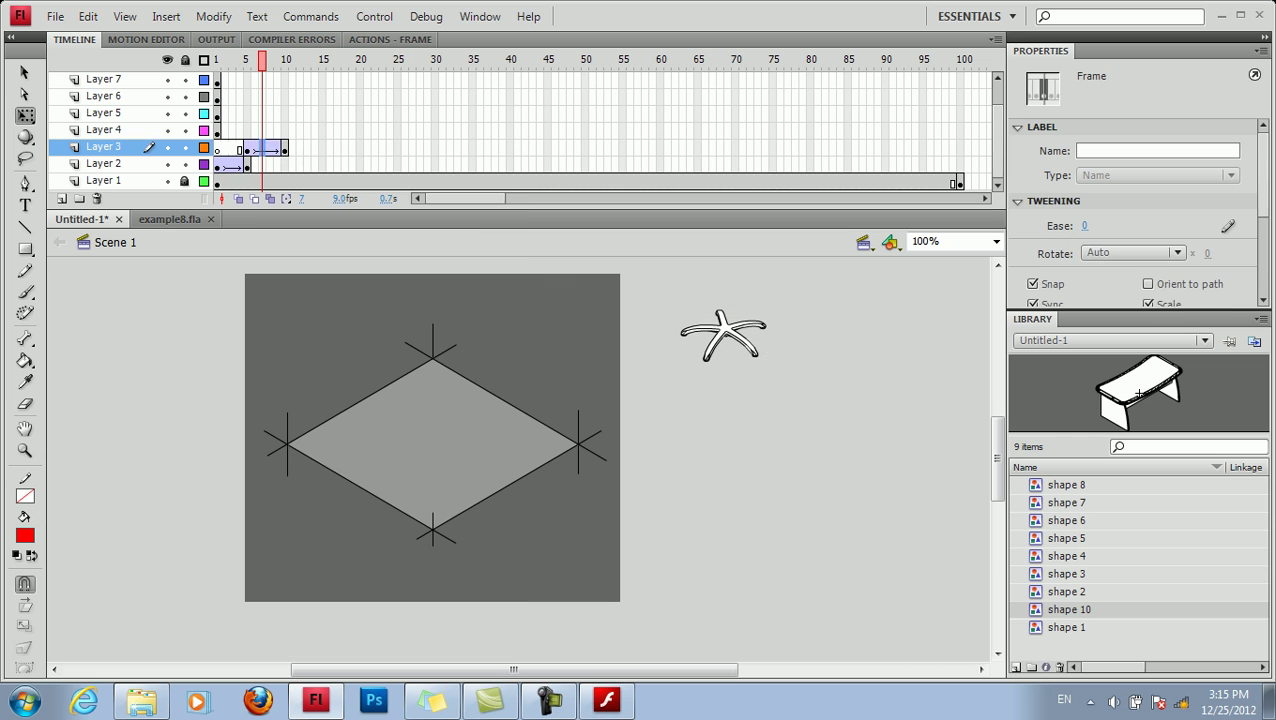
Step: Insert a keyframe at frame 100 of Layer 2 to keep the casters on the floor
{"action": "left_click", "coordinate": [285, 148]}
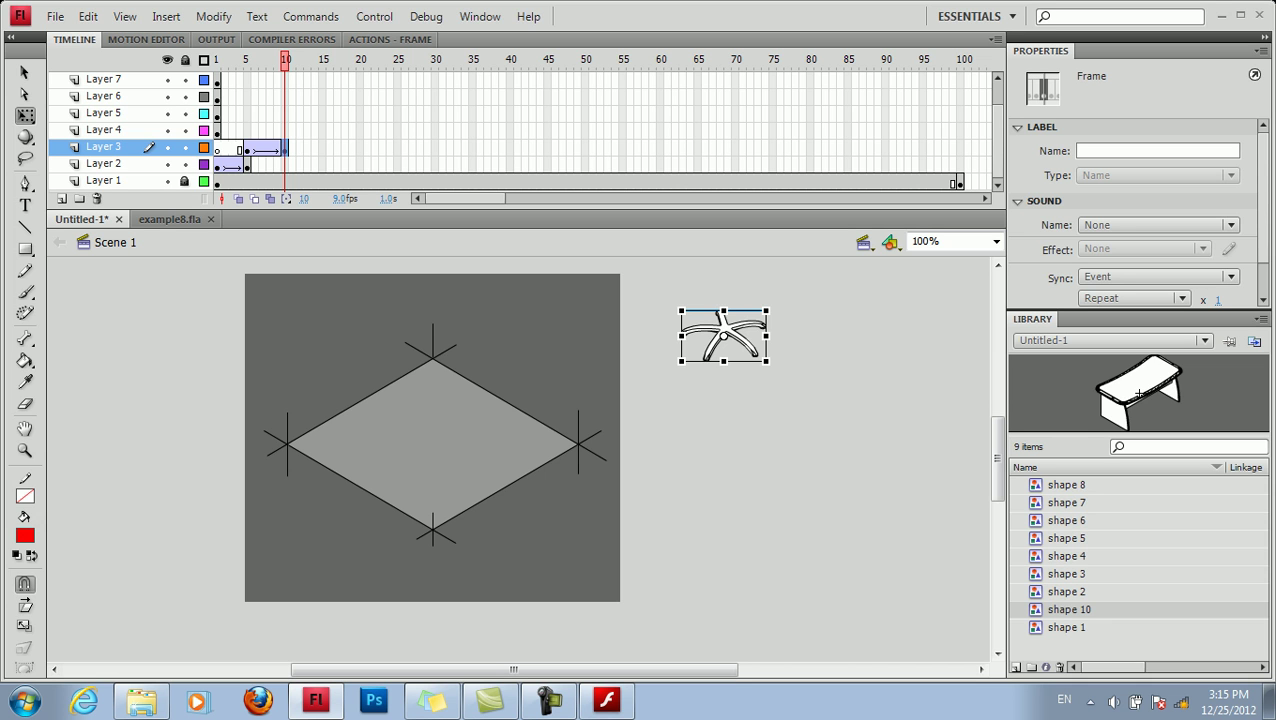
{"action": "left_click", "coordinate": [960, 164]}
{"action": "right_click", "coordinate": [960, 164]}
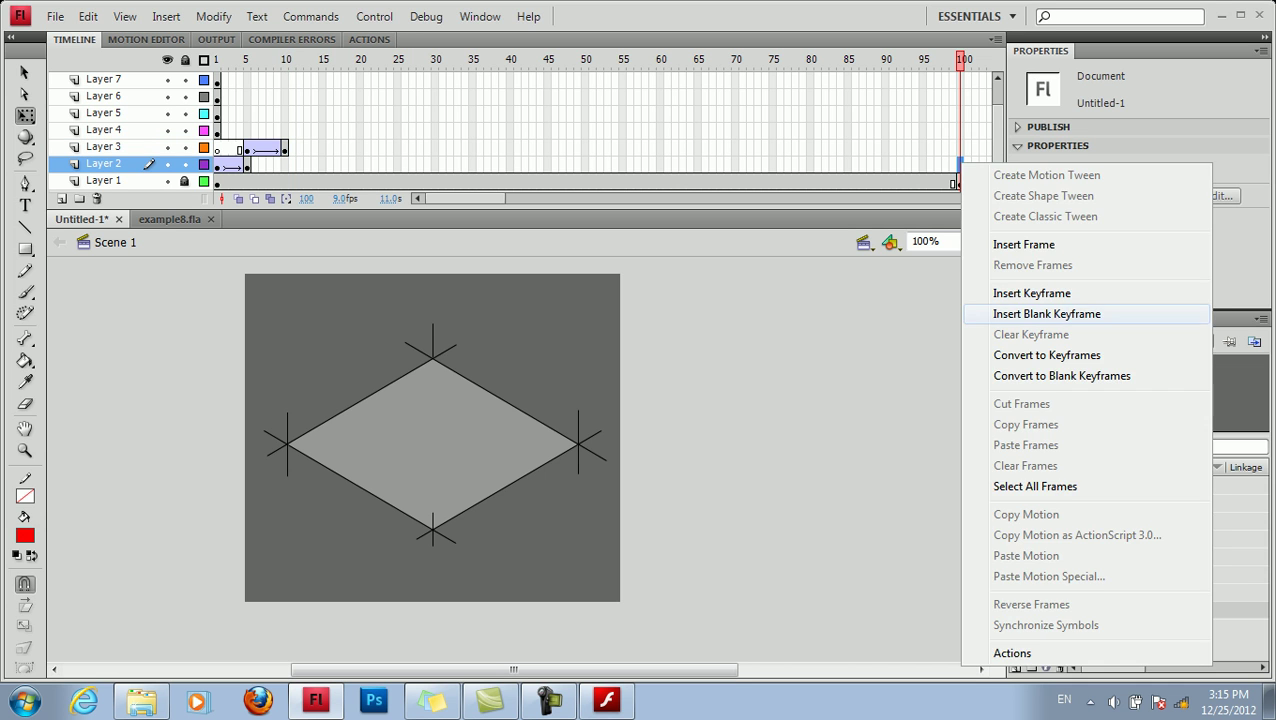
{"action": "key", "text": "Return"}
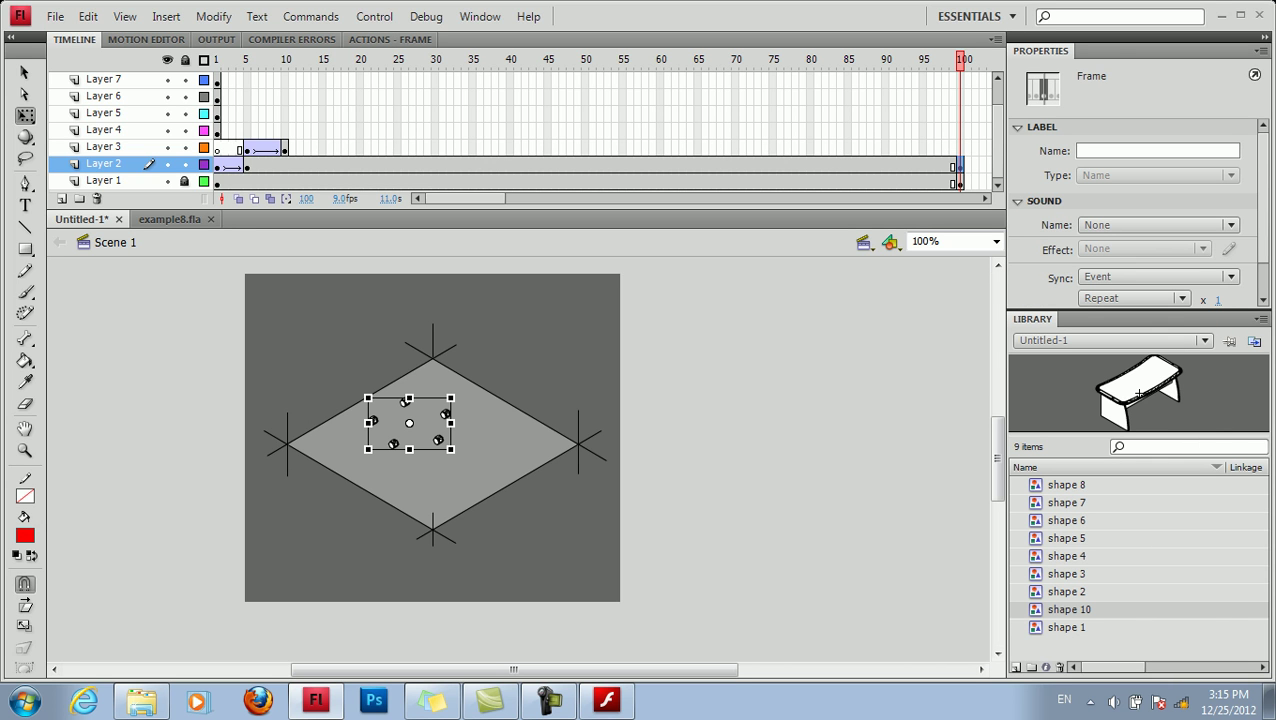
Step: Move the star base at frame 10 of Layer 3 onto the casters and nudge it into alignment with them
{"action": "left_click", "coordinate": [285, 148]}
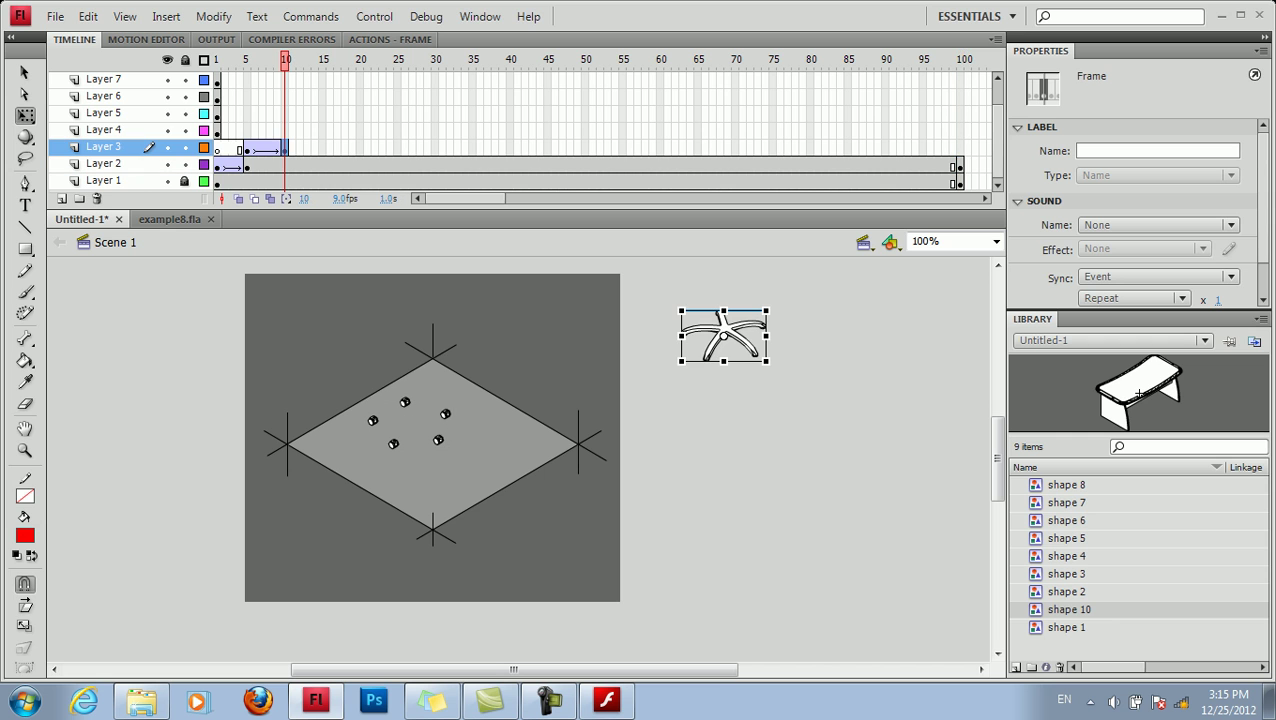
{"action": "left_click_drag", "start_coordinate": [724, 335], "coordinate": [410, 419]}
{"action": "key", "text": "Left"}
{"action": "key", "text": "Left"}
{"action": "key", "text": "Left"}
{"action": "key", "text": "Left"}
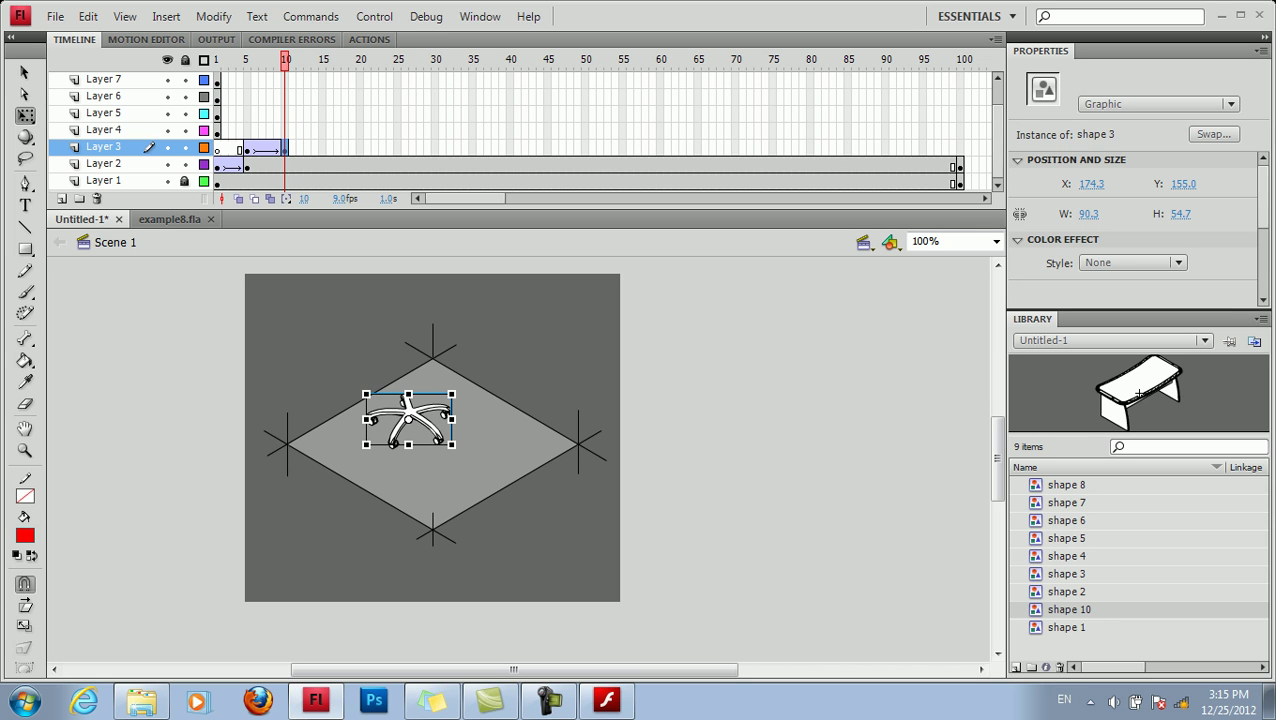
{"action": "key", "text": "Down"}
{"action": "key", "text": "Down"}
{"action": "key", "text": "Right"}
{"action": "key", "text": "Right"}
{"action": "key", "text": "Right"}
{"action": "key", "text": "Up"}
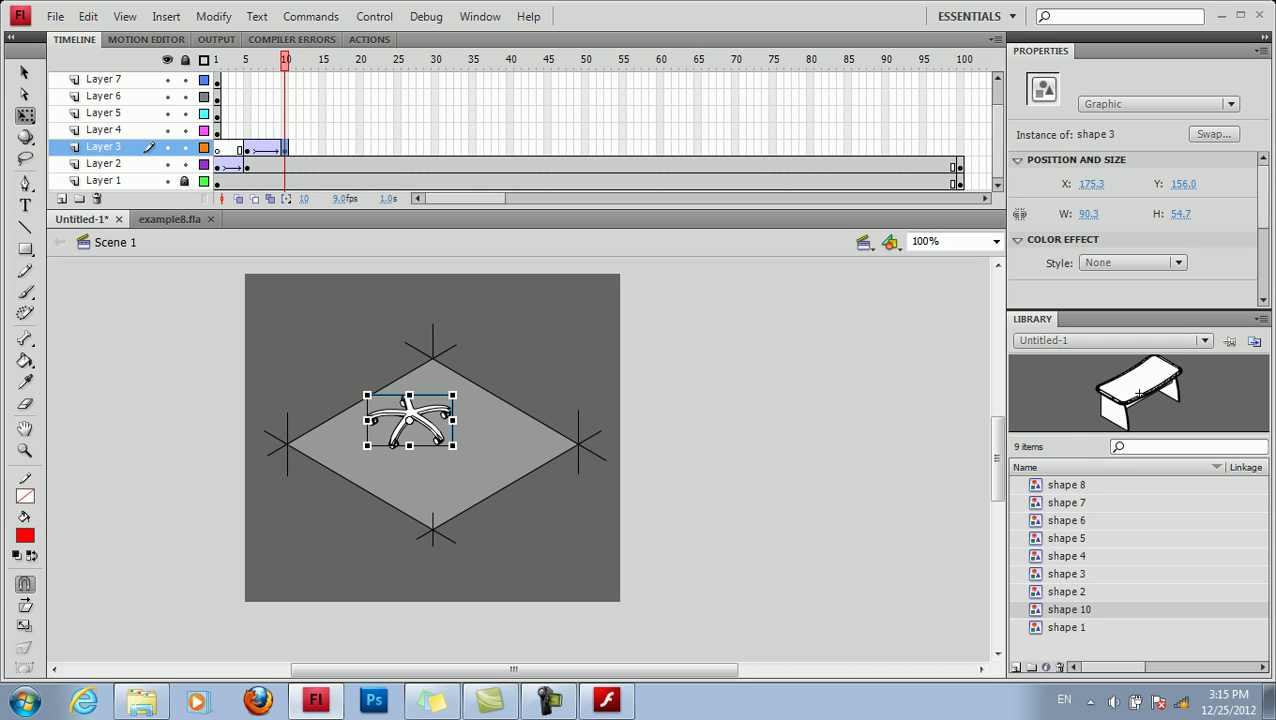
Step: Shift the first keyframe of Layer 4 to frame 10 and create a classic tween to a new keyframe at frame 15
{"action": "left_click", "coordinate": [217, 131]}
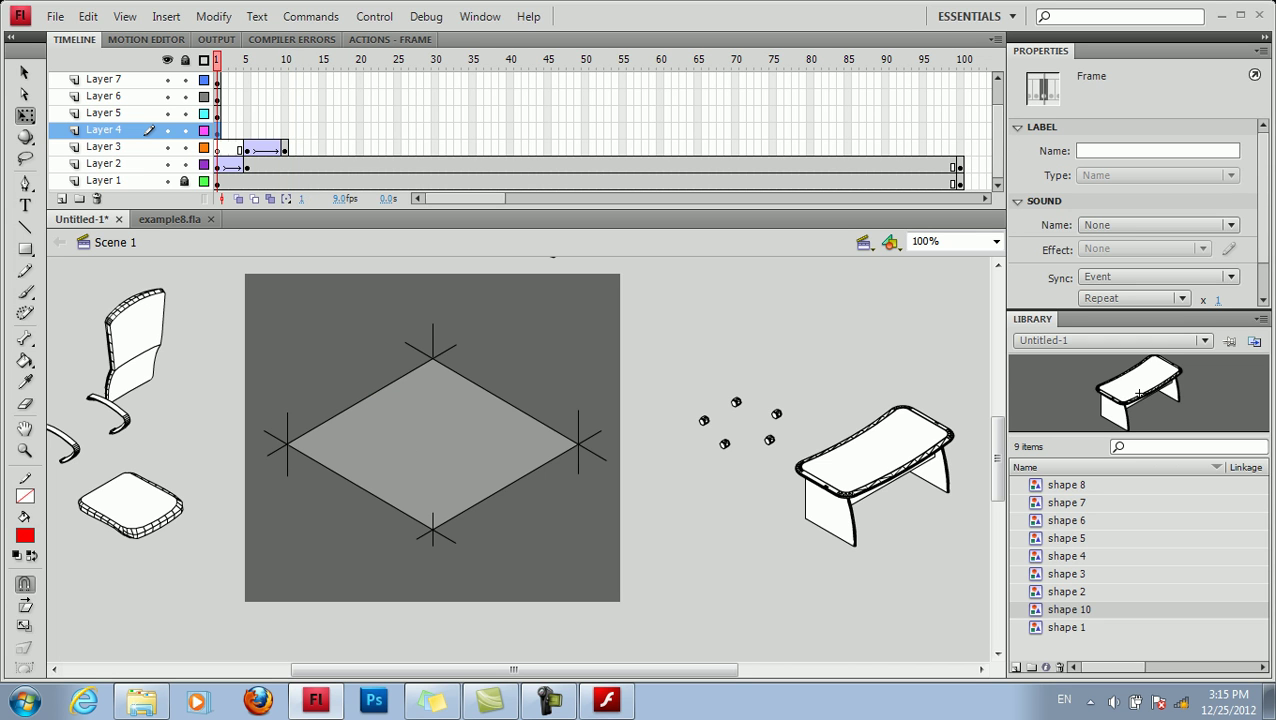
{"action": "left_click", "coordinate": [284, 131]}
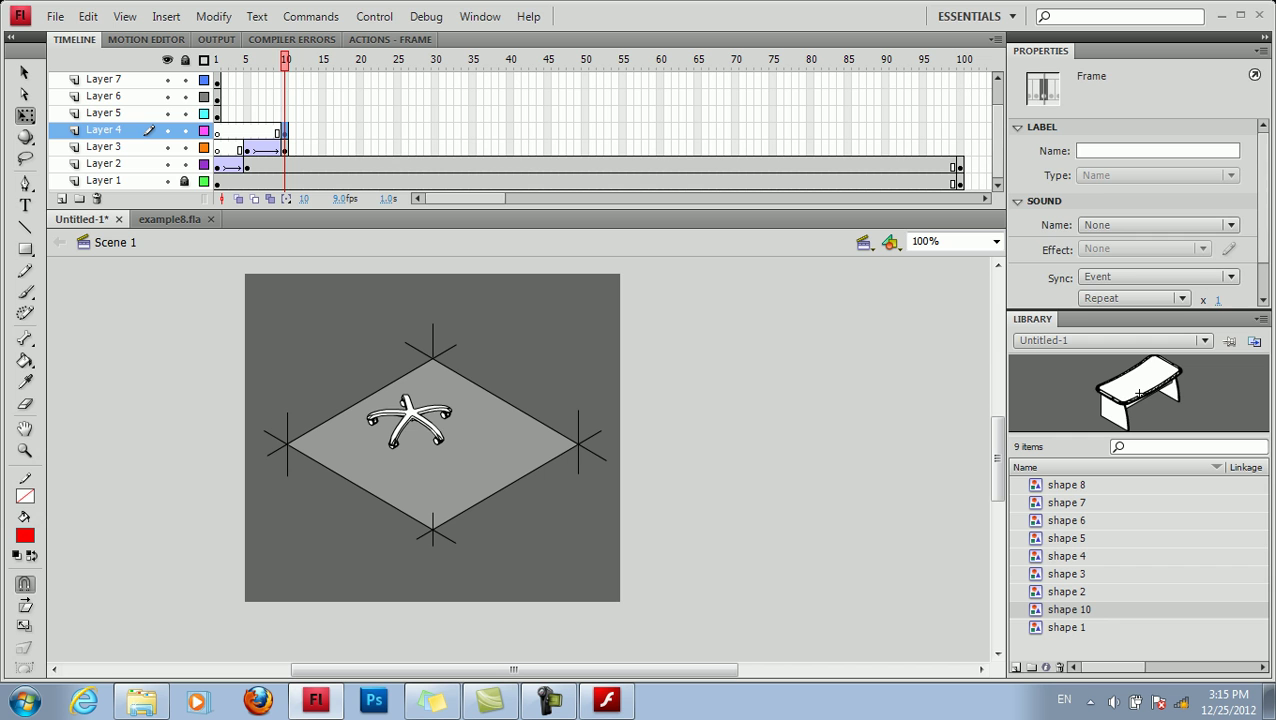
{"action": "left_click", "coordinate": [322, 131]}
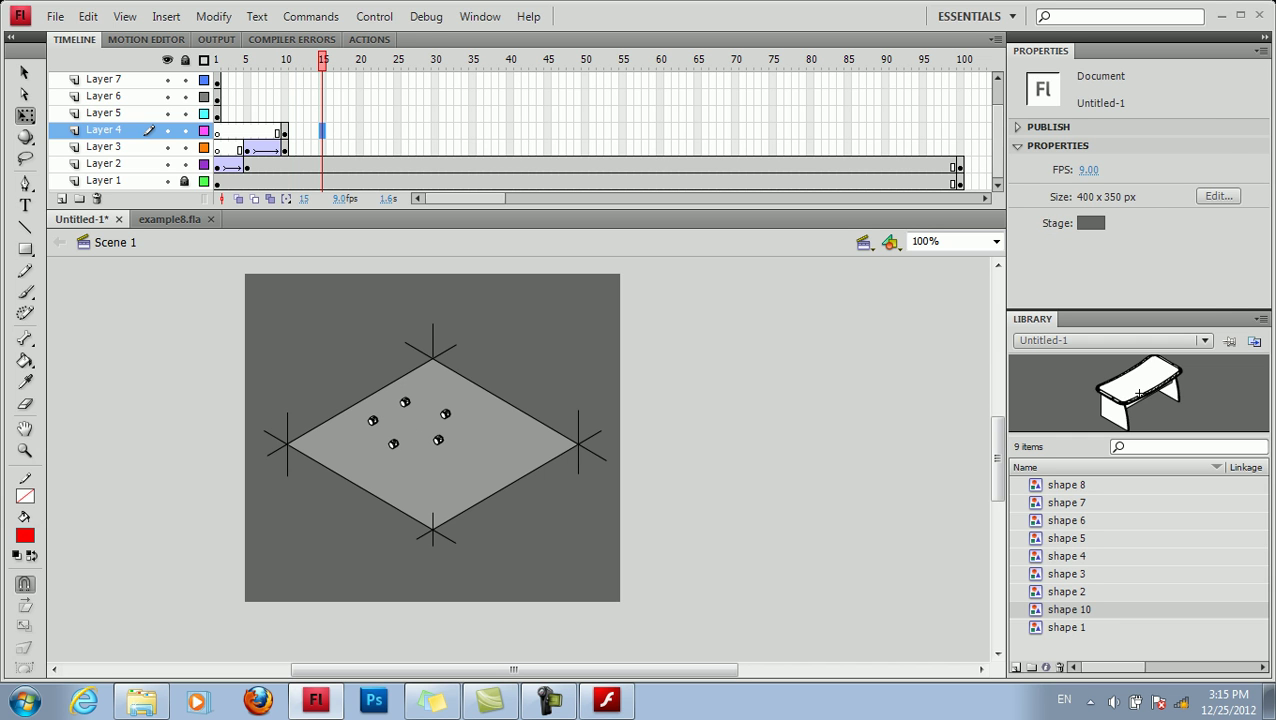
{"action": "key", "text": "F5"}
{"action": "right_click", "coordinate": [299, 131]}
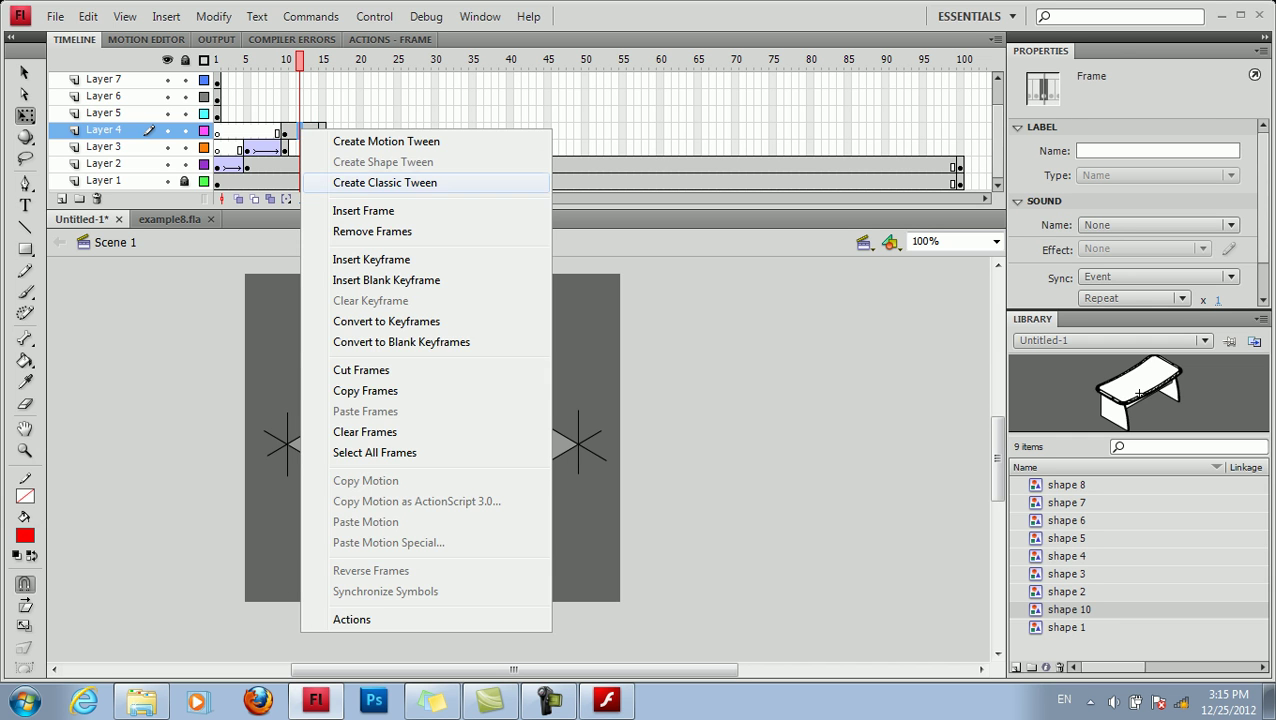
{"action": "left_click", "coordinate": [370, 184]}
Step: Insert a keyframe at frame 100 of Layer 3 to hold the star base in place
{"action": "left_click", "coordinate": [322, 132]}
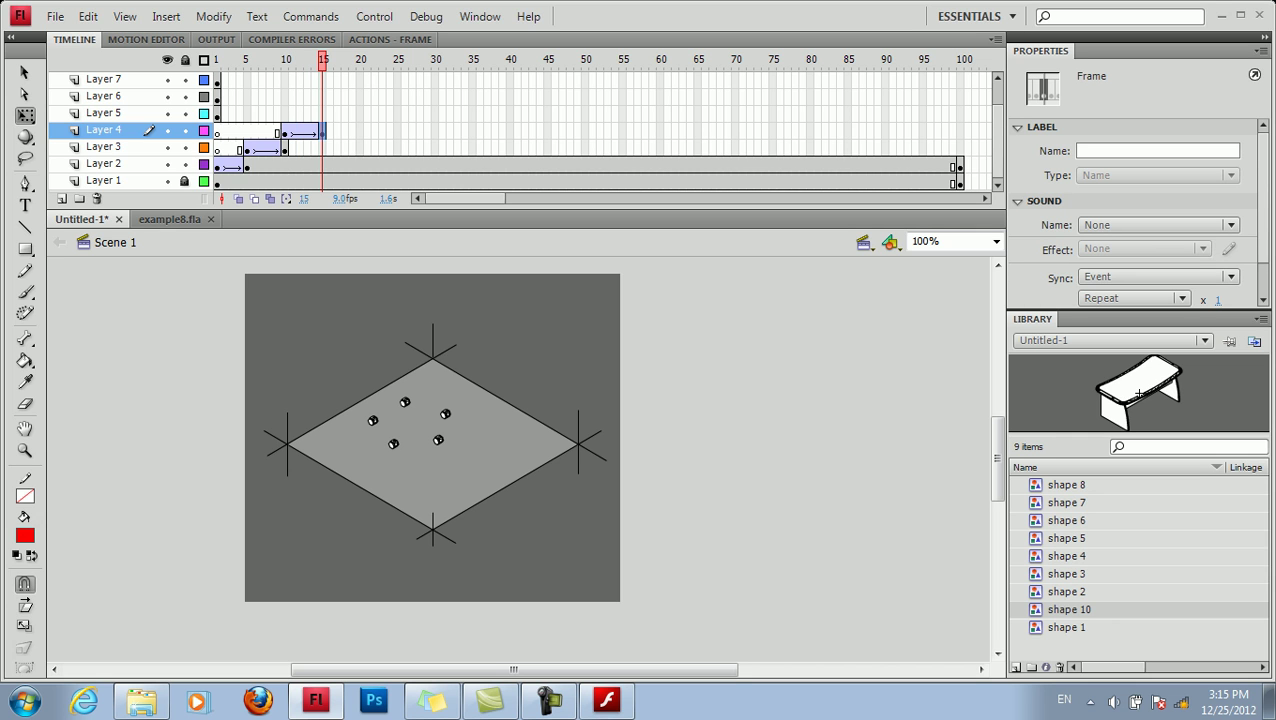
{"action": "left_click", "coordinate": [960, 148]}
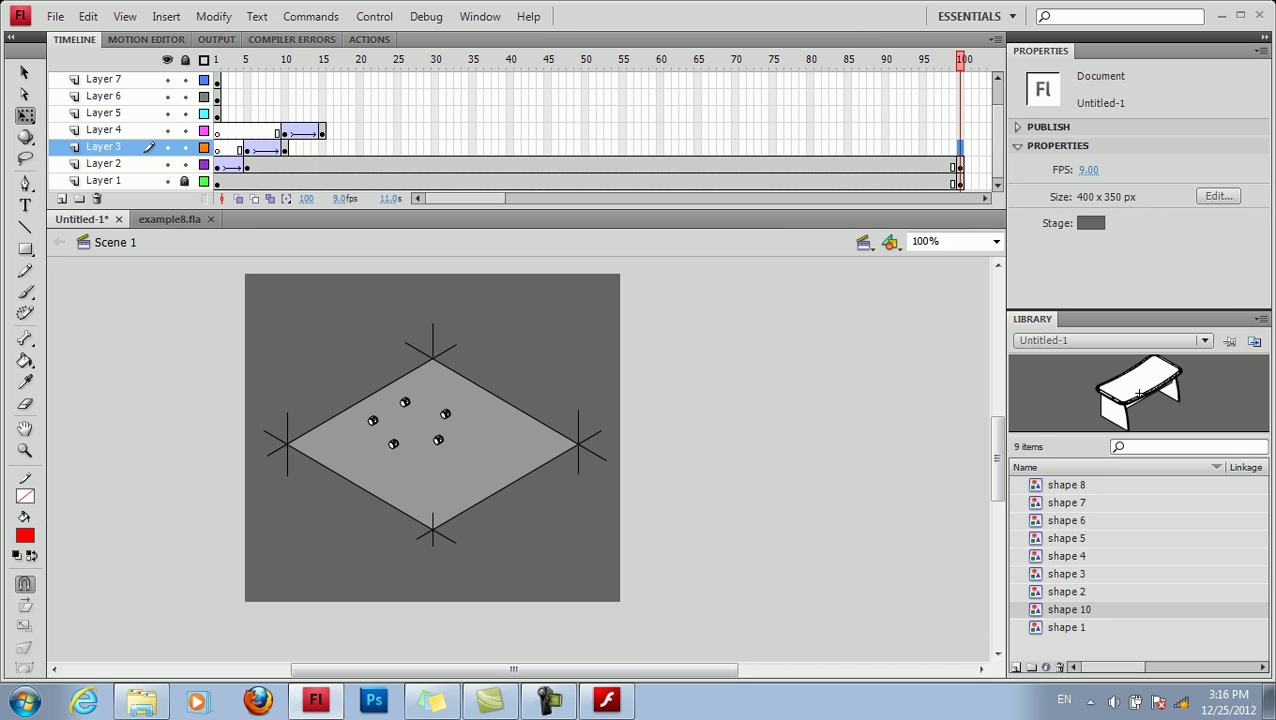
{"action": "key", "text": "F5"}
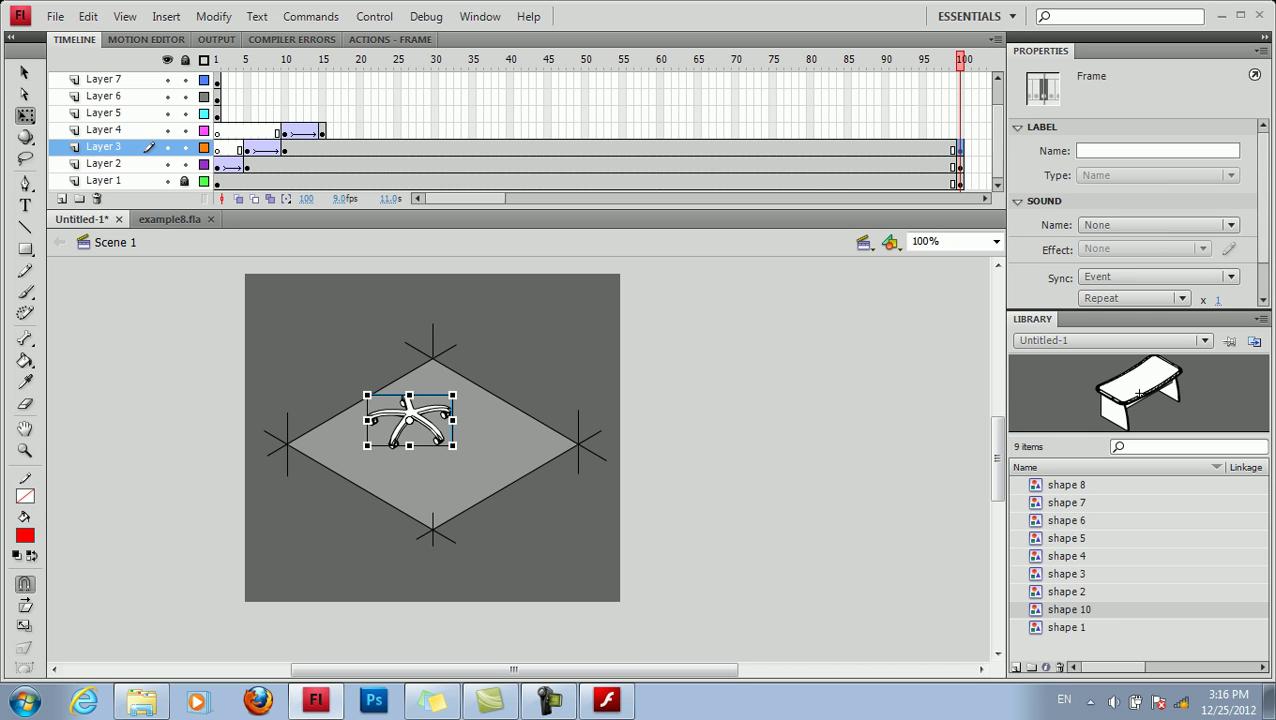
Step: Move the chair's lift cylinder at frame 15 of Layer 4 down onto the centre of the star base
{"action": "left_click", "coordinate": [322, 132]}
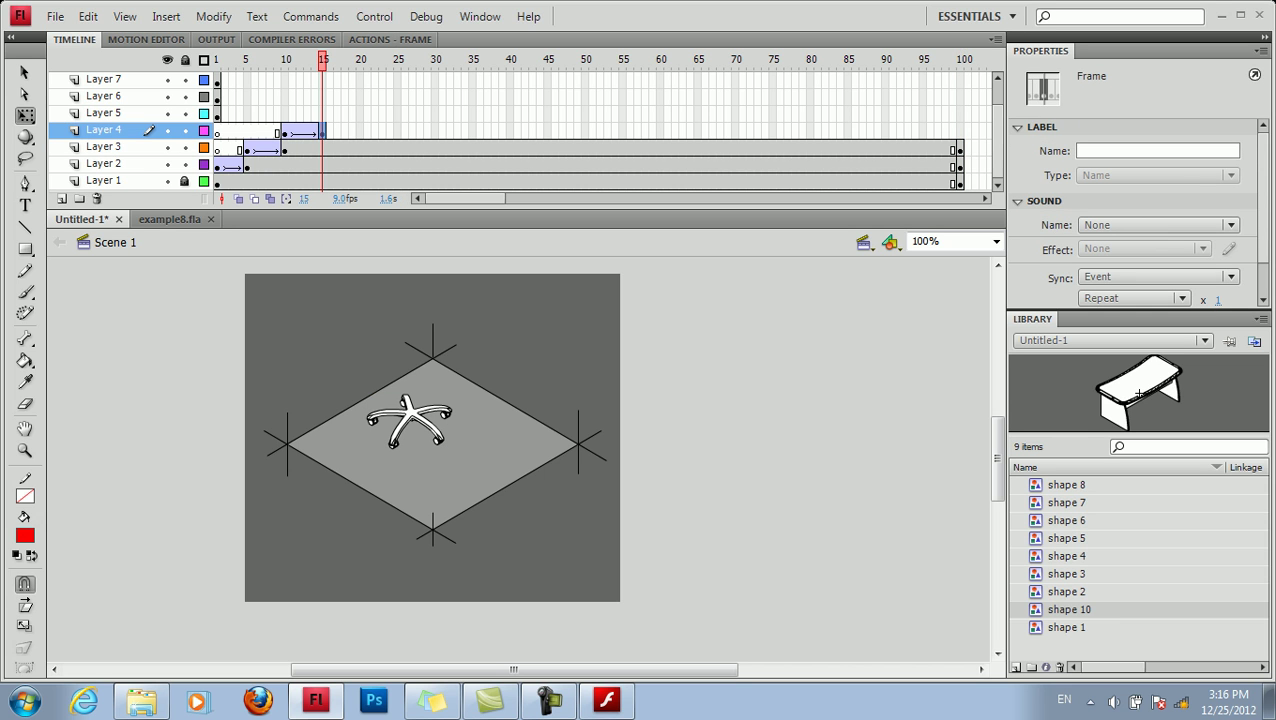
{"action": "left_click_drag", "start_coordinate": [997, 458], "coordinate": [997, 435]}
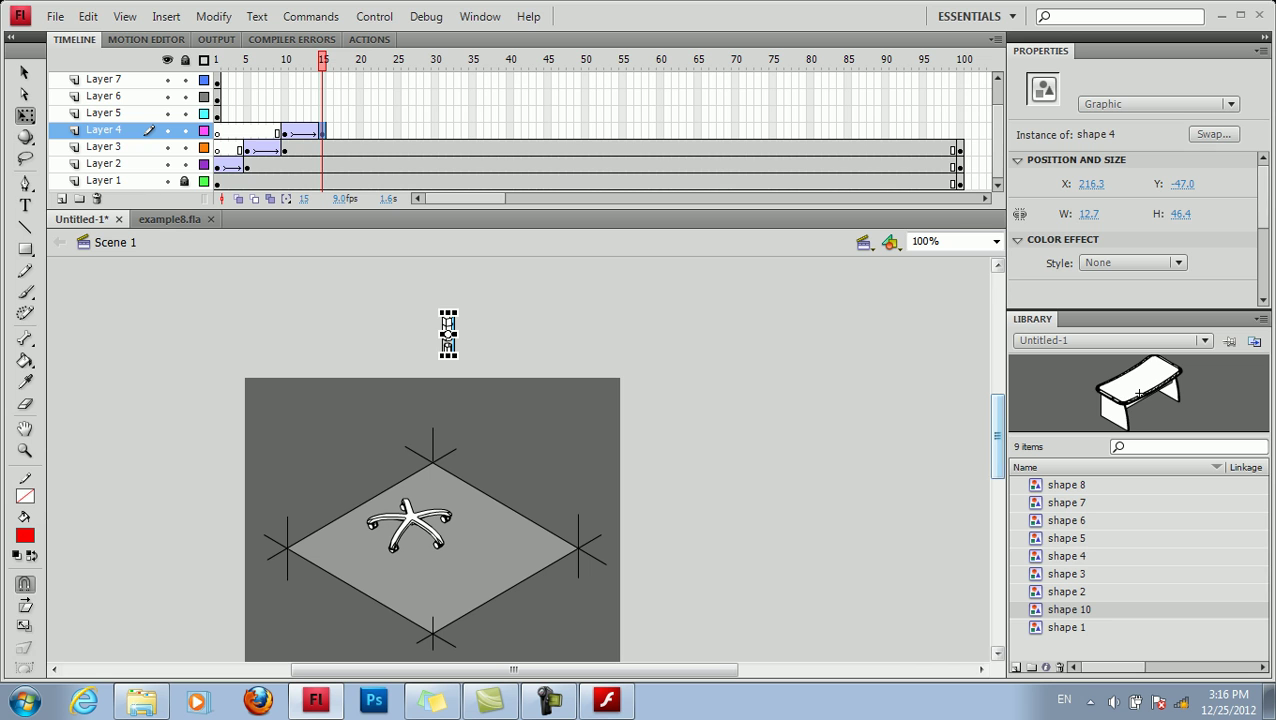
{"action": "left_click_drag", "start_coordinate": [448, 333], "coordinate": [410, 497]}
{"action": "key", "text": "Down"}
{"action": "key", "text": "Escape"}
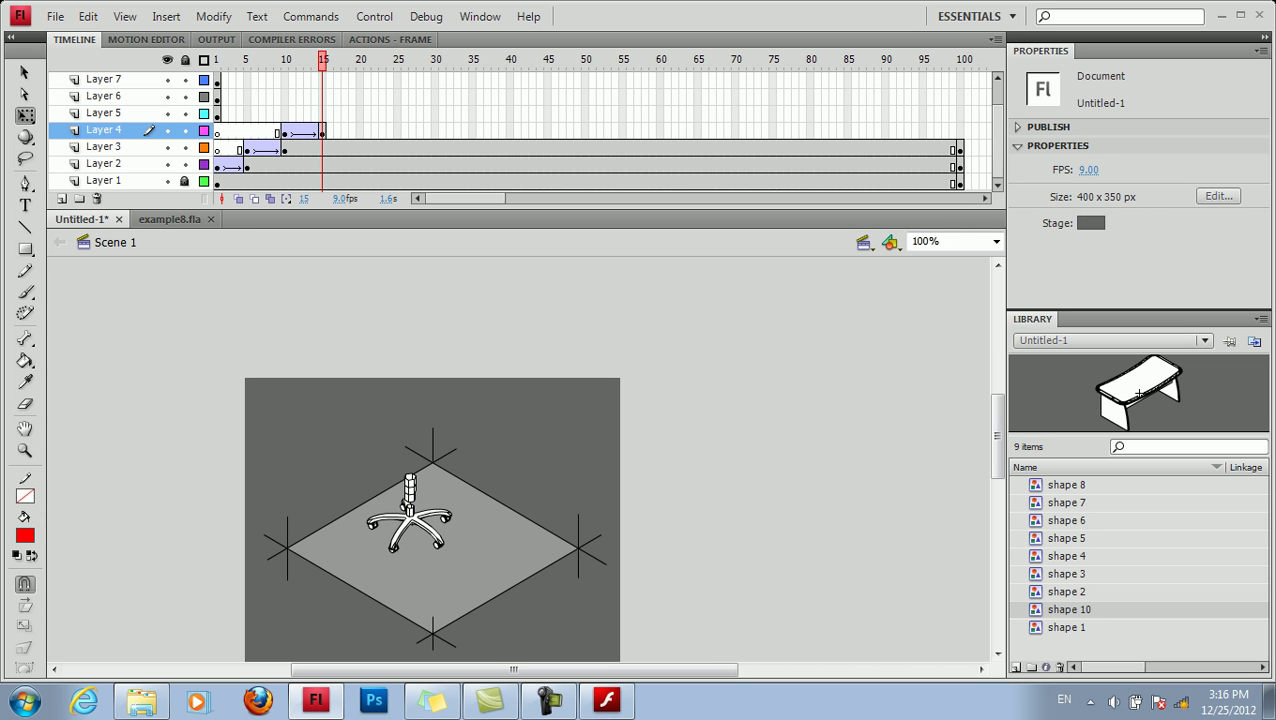
Step: Shift the first keyframe of Layer 5 to frame 15 and create a classic tween to a new keyframe at frame 20
{"action": "left_click", "coordinate": [217, 113]}
{"action": "left_click_drag", "start_coordinate": [299, 97], "coordinate": [322, 114]}
{"action": "key", "text": "F6"}
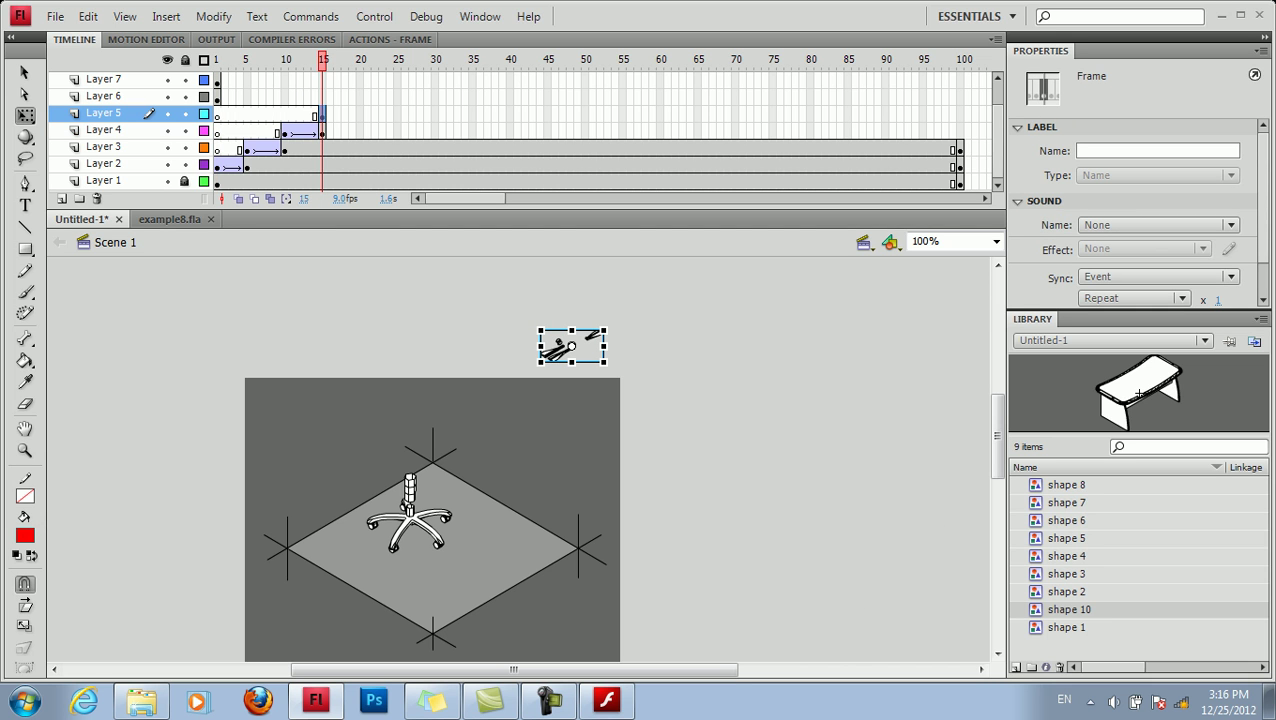
{"action": "left_click", "coordinate": [359, 113]}
{"action": "right_click", "coordinate": [359, 113]}
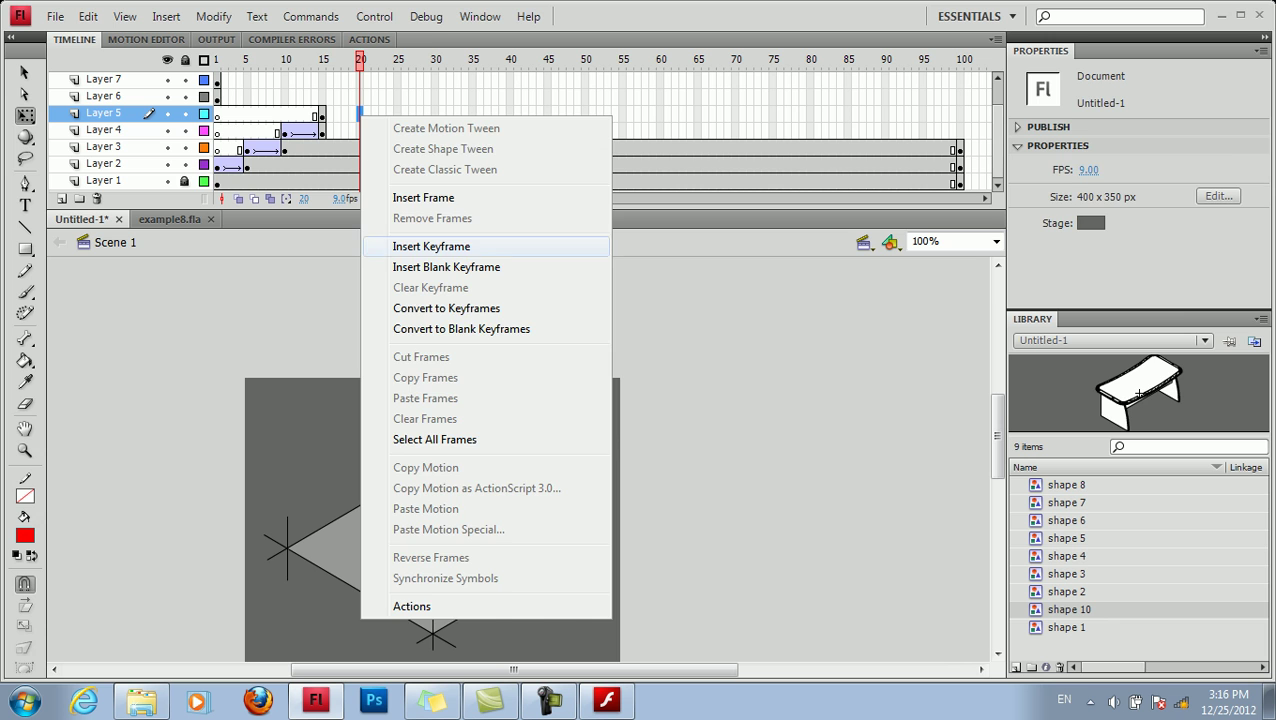
{"action": "left_click", "coordinate": [433, 247]}
{"action": "left_click", "coordinate": [337, 113]}
{"action": "right_click", "coordinate": [337, 113]}
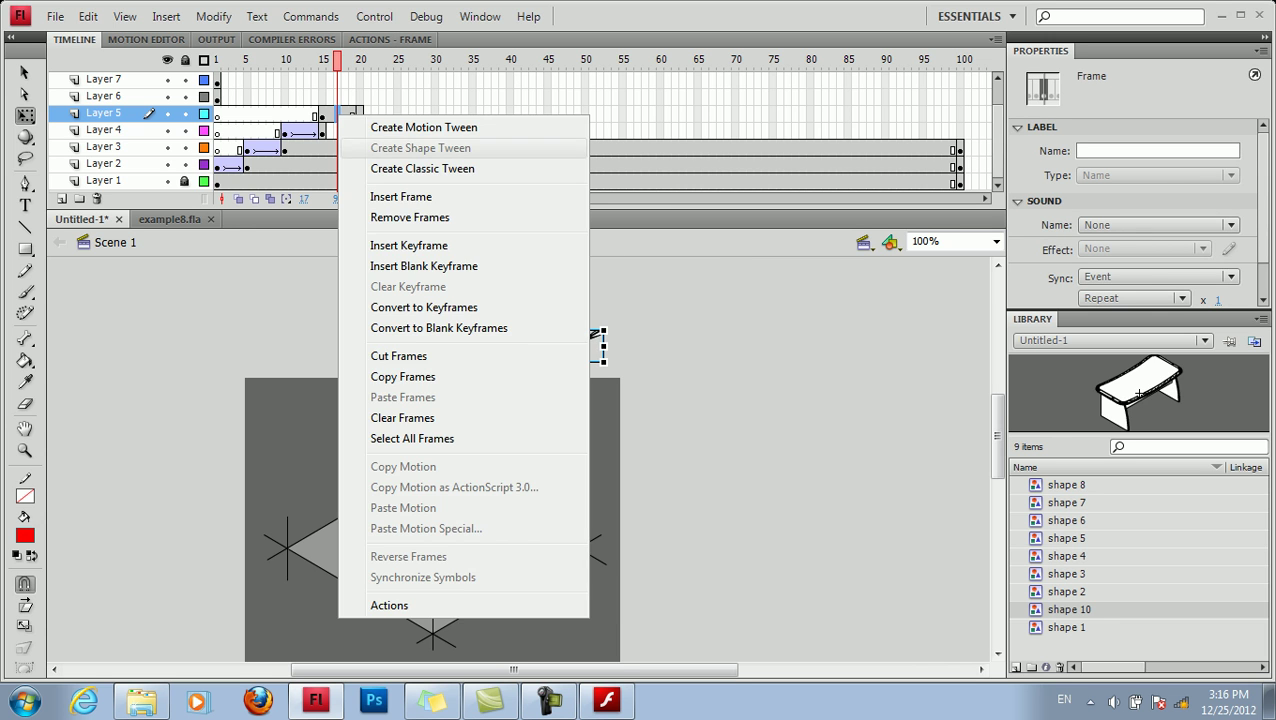
{"action": "left_click", "coordinate": [440, 168]}
Step: Move the seat bracket at frame 20 of Layer 5 above the star base and insert a keyframe at frame 100 of Layer 4
{"action": "left_click", "coordinate": [360, 115]}
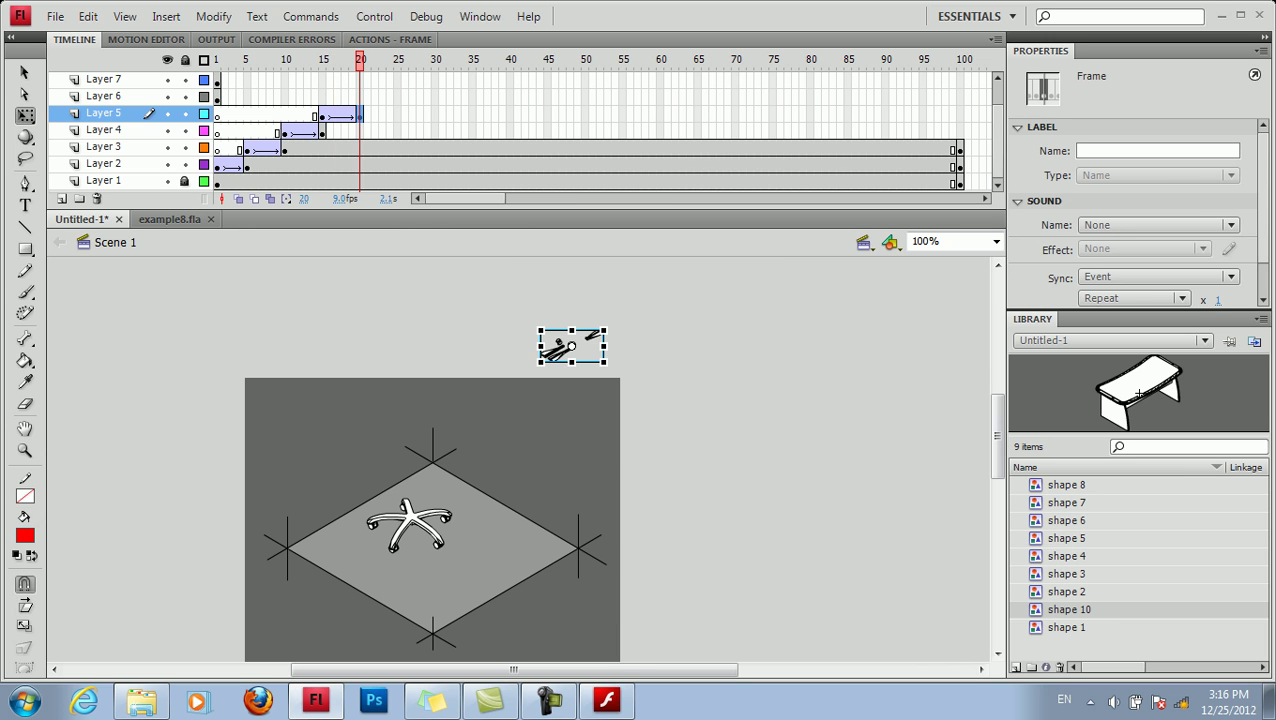
{"action": "left_click_drag", "start_coordinate": [571, 346], "coordinate": [404, 489]}
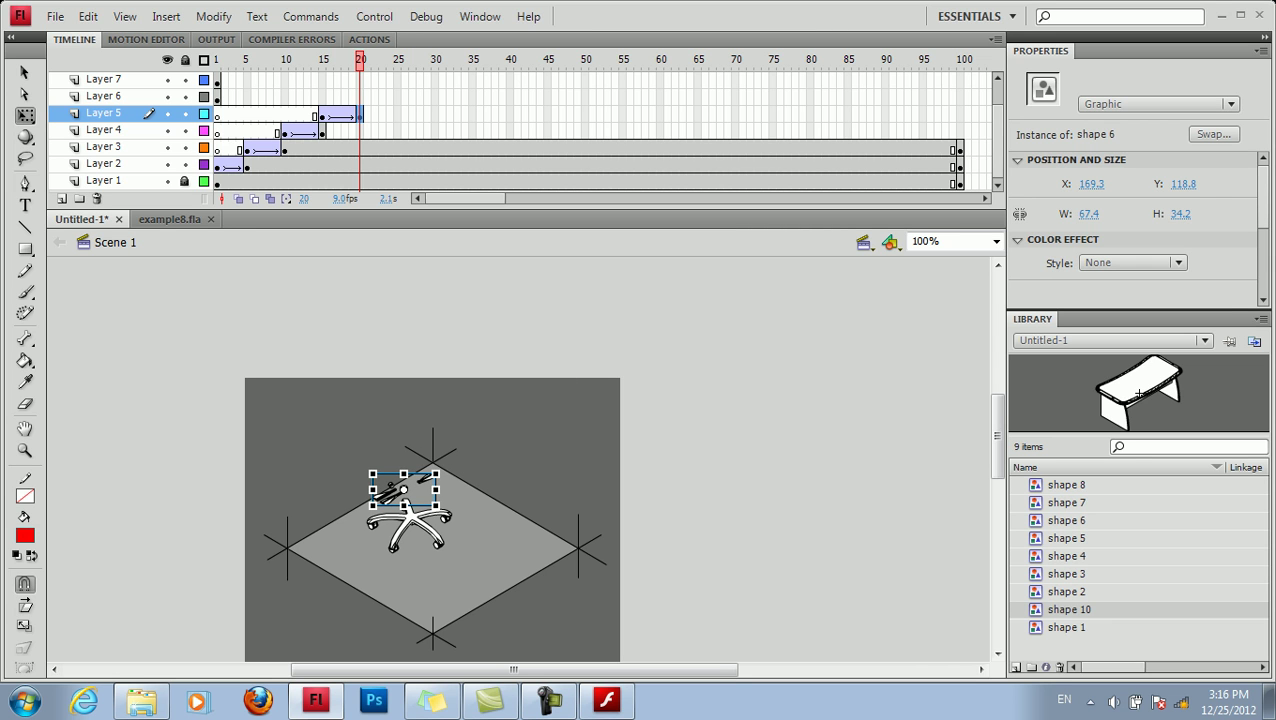
{"action": "left_click", "coordinate": [960, 131]}
{"action": "key", "text": "F6"}
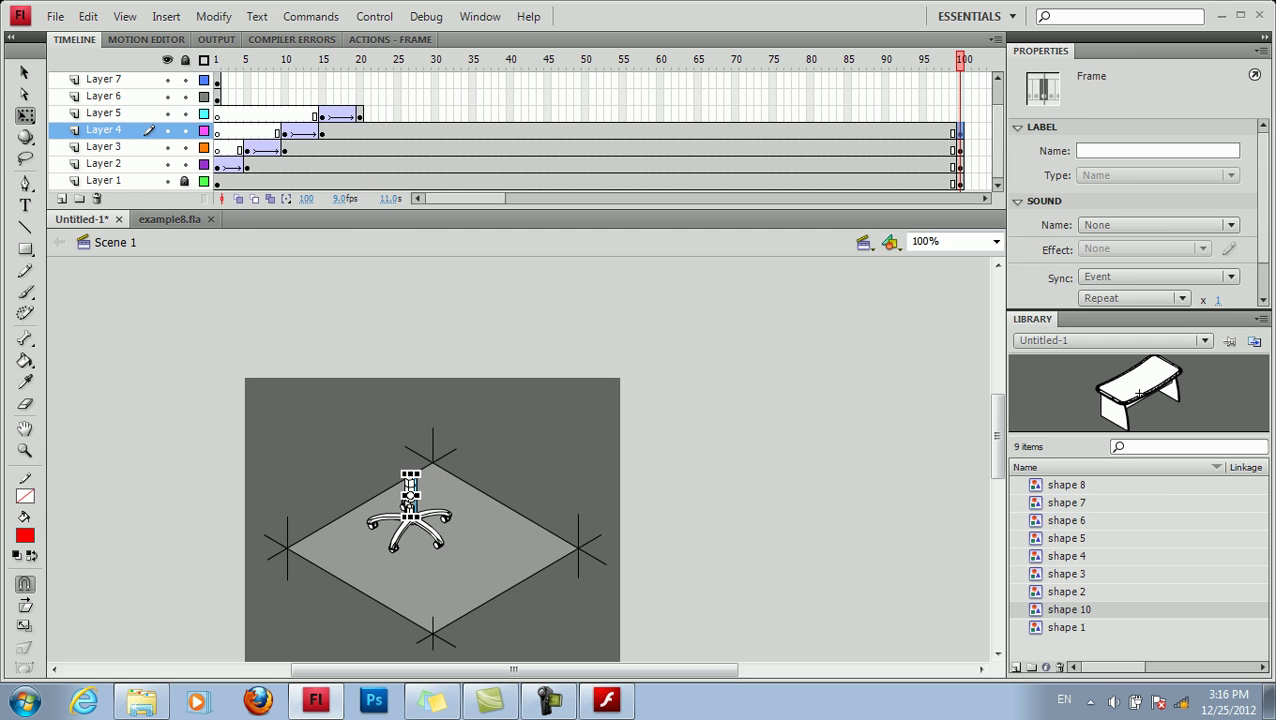
Step: Nudge the seat bracket at frame 20 of Layer 5 up and left to fit the top of the lift cylinder
{"action": "left_click", "coordinate": [360, 114]}
{"action": "key", "text": "Up"}
{"action": "key", "text": "Up"}
{"action": "key", "text": "Up"}
{"action": "key", "text": "Up"}
{"action": "key", "text": "Up"}
{"action": "key", "text": "Up"}
{"action": "key", "text": "Up"}
{"action": "key", "text": "Up"}
{"action": "key", "text": "Up"}
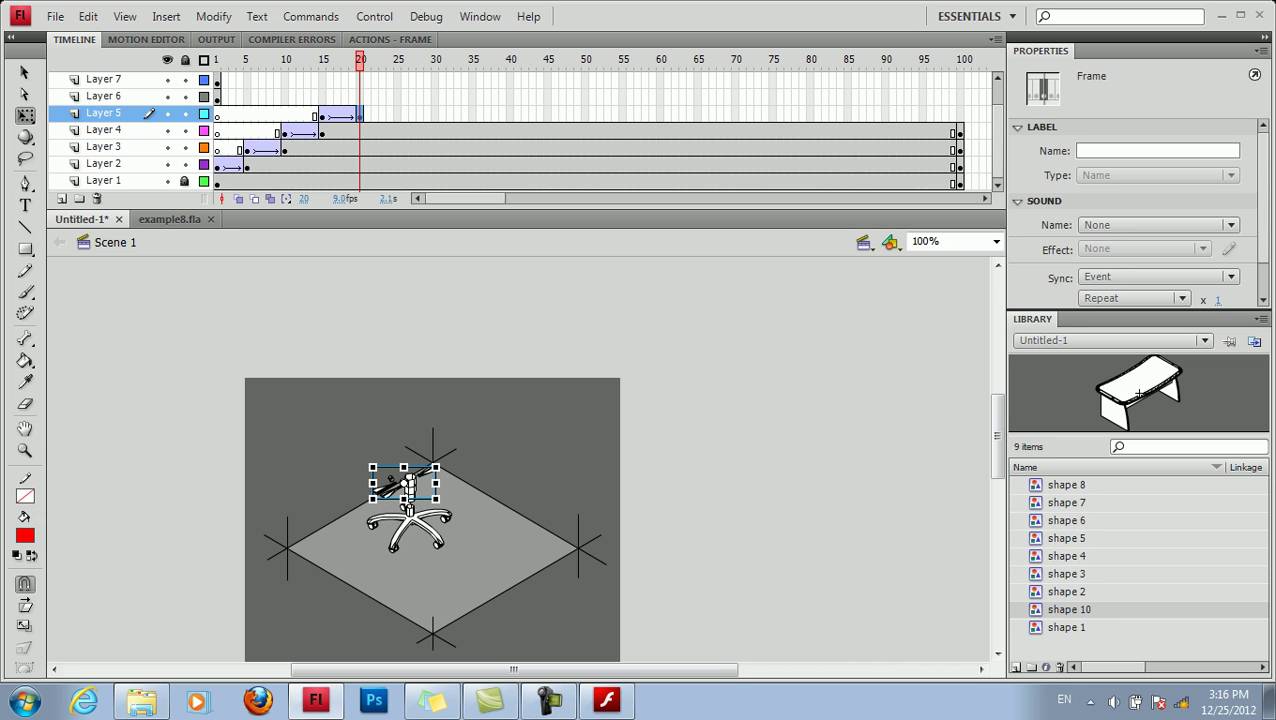
{"action": "key", "text": "Left"}
{"action": "key", "text": "Left"}
{"action": "key", "text": "Left"}
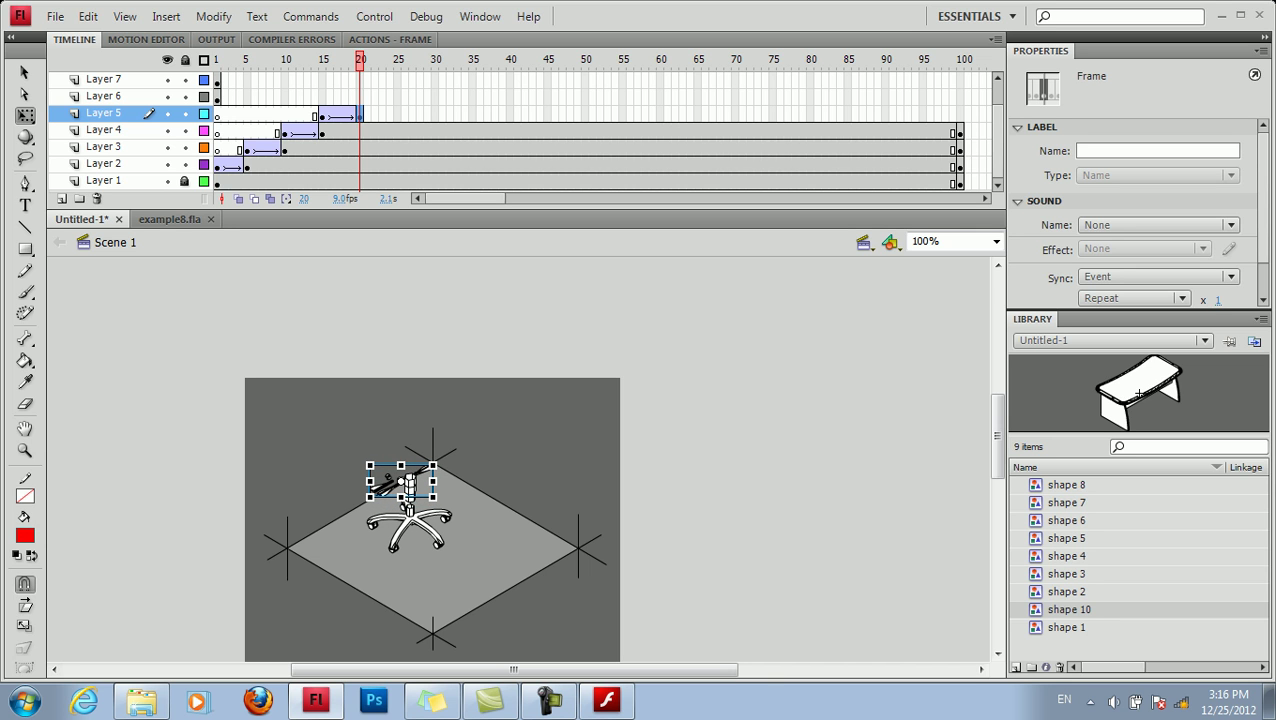
Step: Shift the first keyframe of Layer 6 to frame 20 and create a classic tween to a new keyframe at frame 25
{"action": "left_click", "coordinate": [217, 96]}
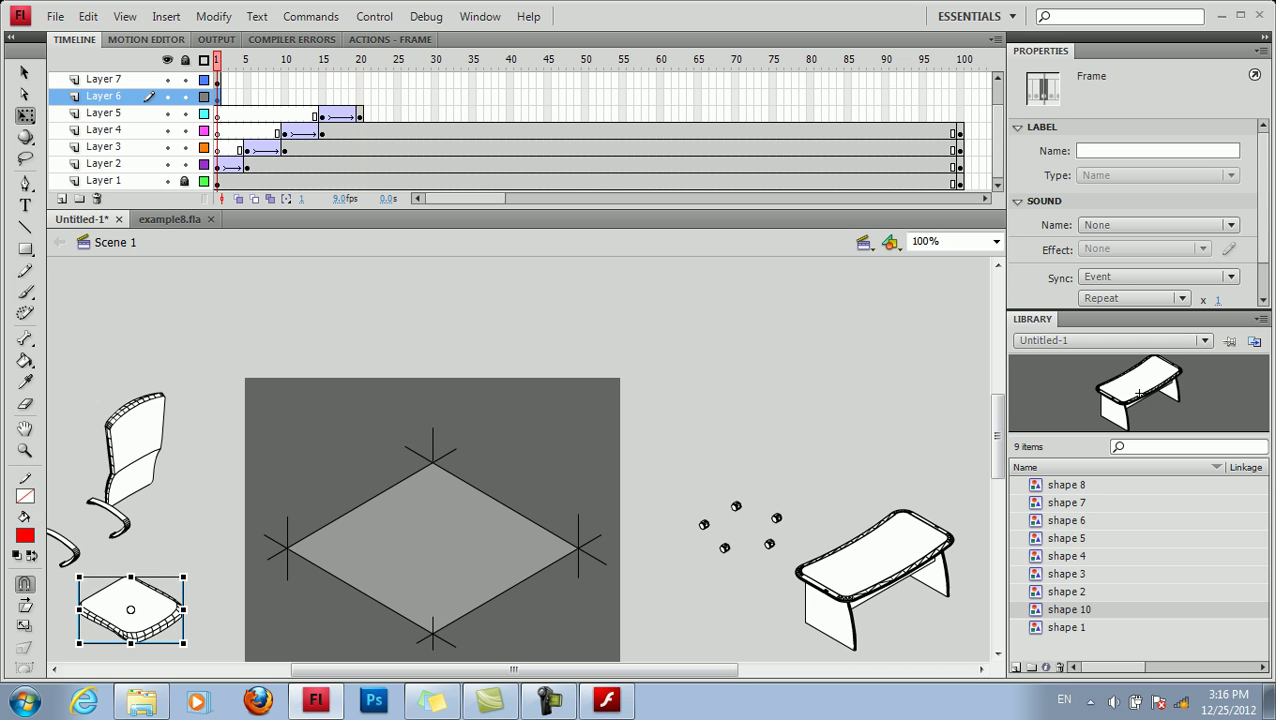
{"action": "left_click_drag", "start_coordinate": [217, 97], "coordinate": [360, 97]}
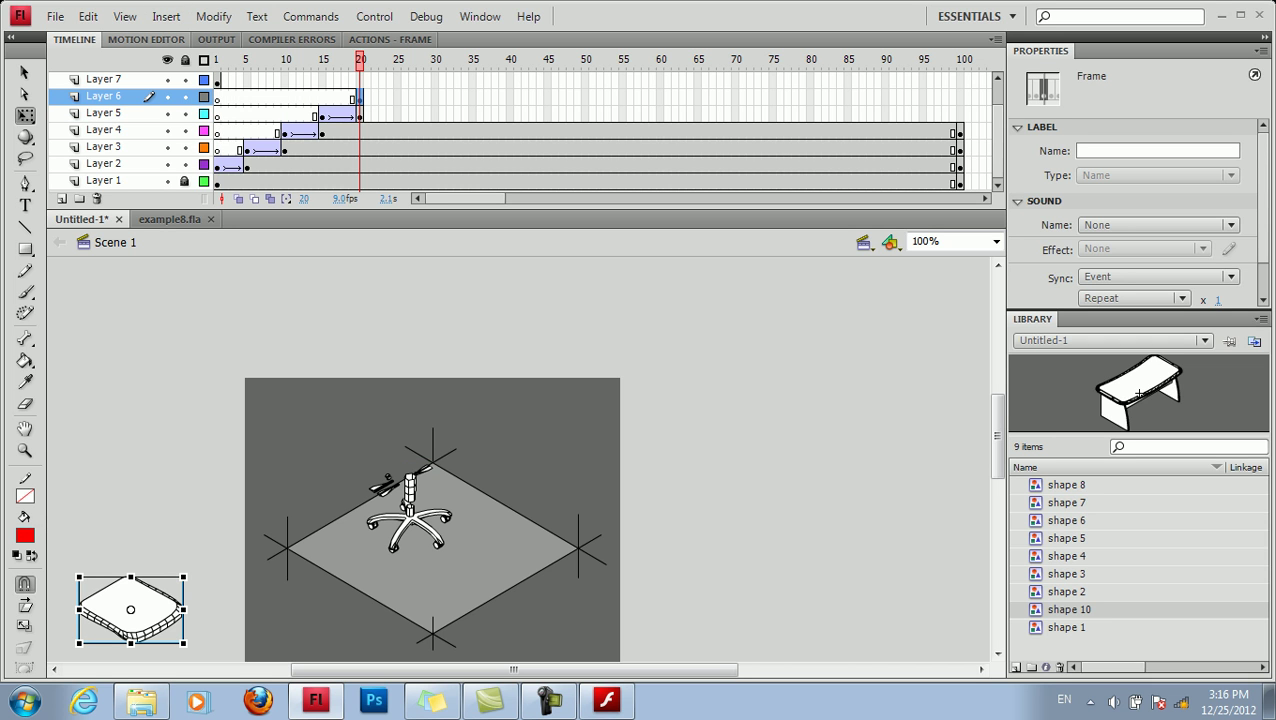
{"action": "left_click", "coordinate": [397, 96]}
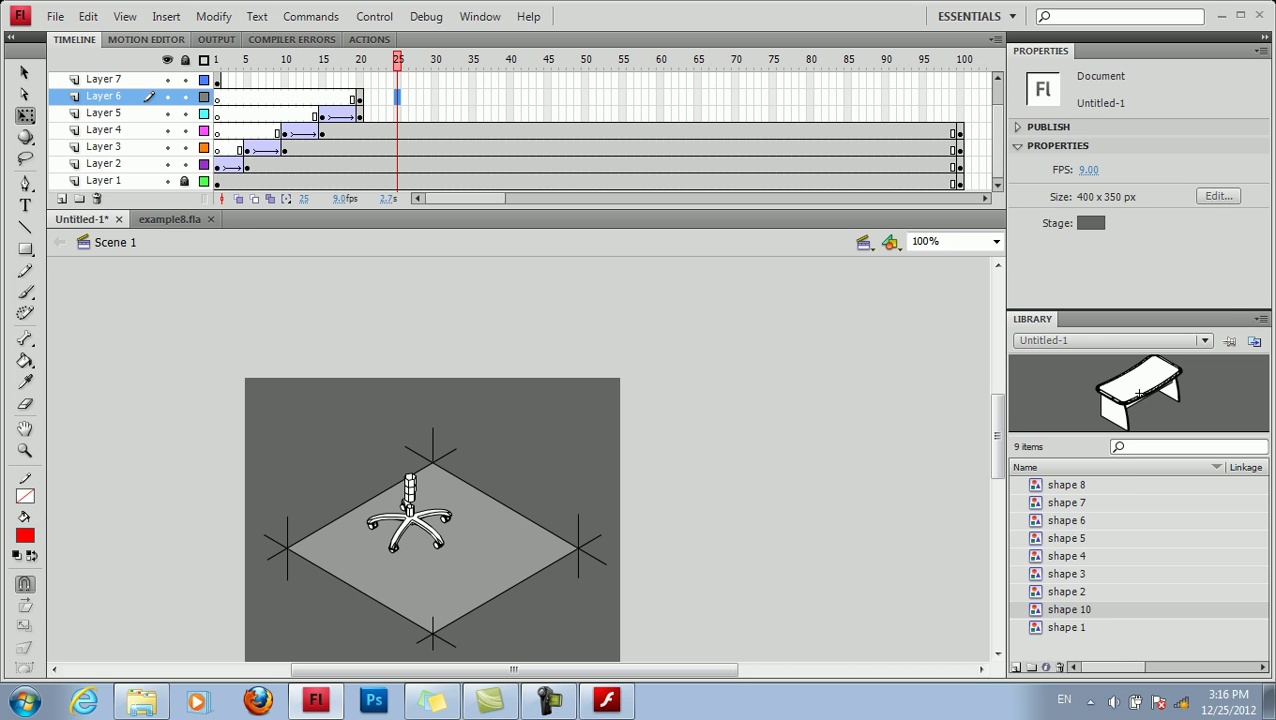
{"action": "key", "text": "F6"}
{"action": "right_click", "coordinate": [367, 97]}
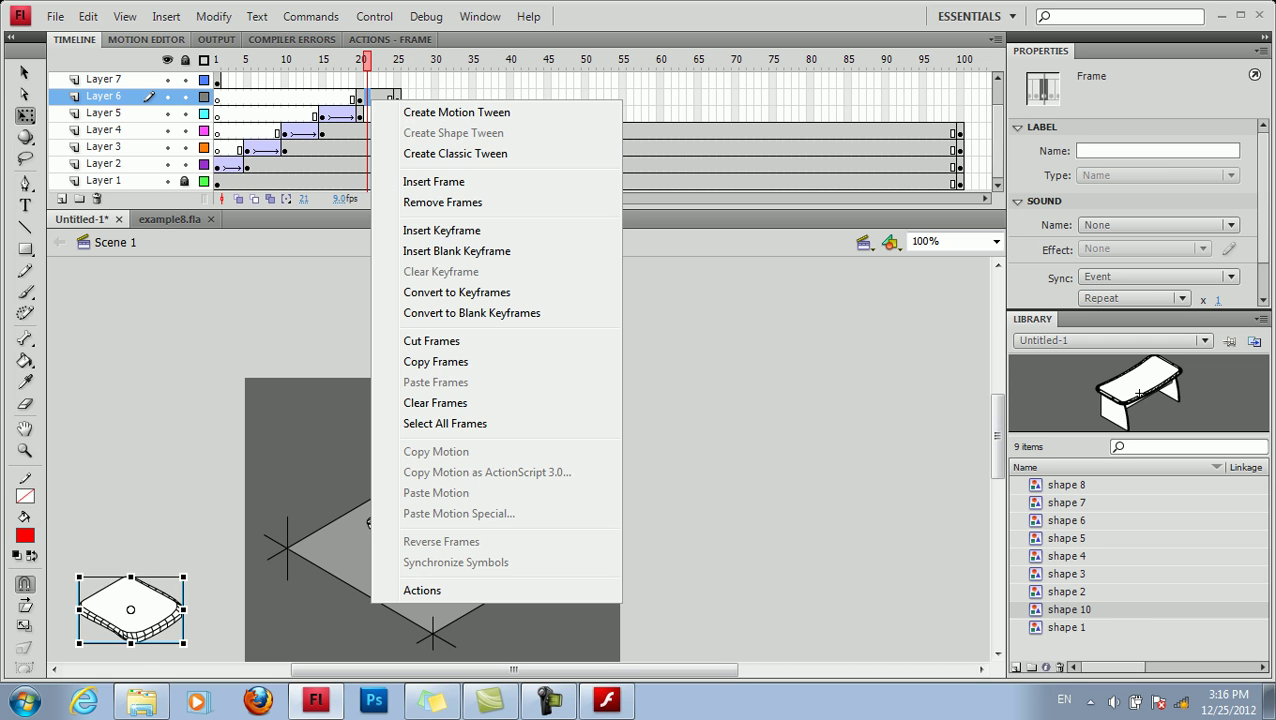
{"action": "left_click", "coordinate": [455, 153]}
Step: Move the seat at frame 25 of Layer 6 onto the lift cylinder and insert a keyframe at frame 100 of Layer 5
{"action": "left_click", "coordinate": [397, 97]}
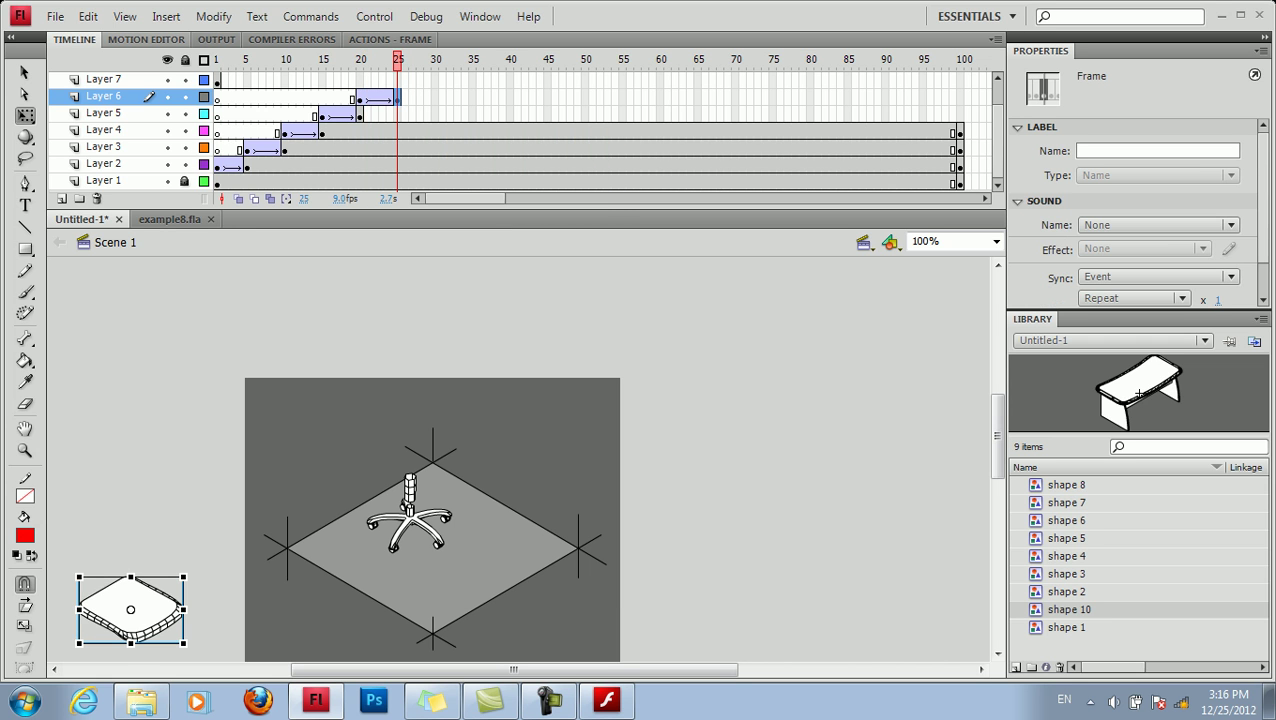
{"action": "left_click_drag", "start_coordinate": [130, 609], "coordinate": [418, 479]}
{"action": "left_click", "coordinate": [960, 115]}
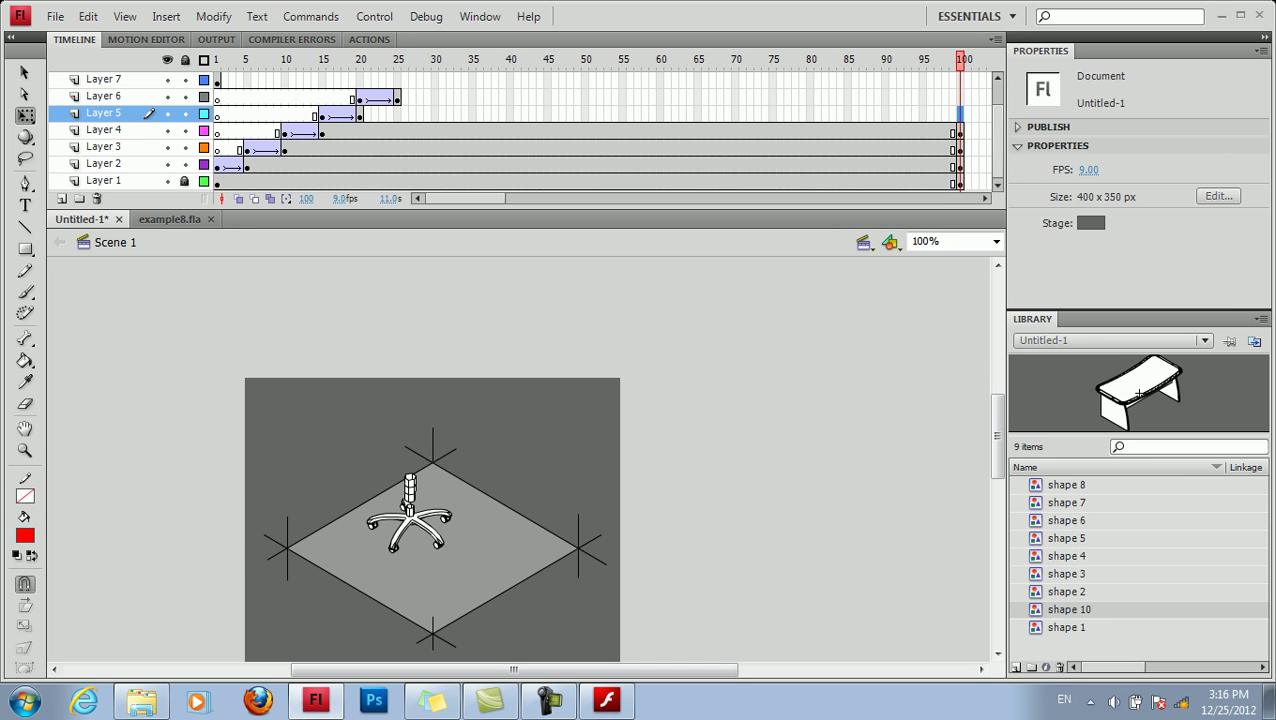
{"action": "key", "text": "F6"}
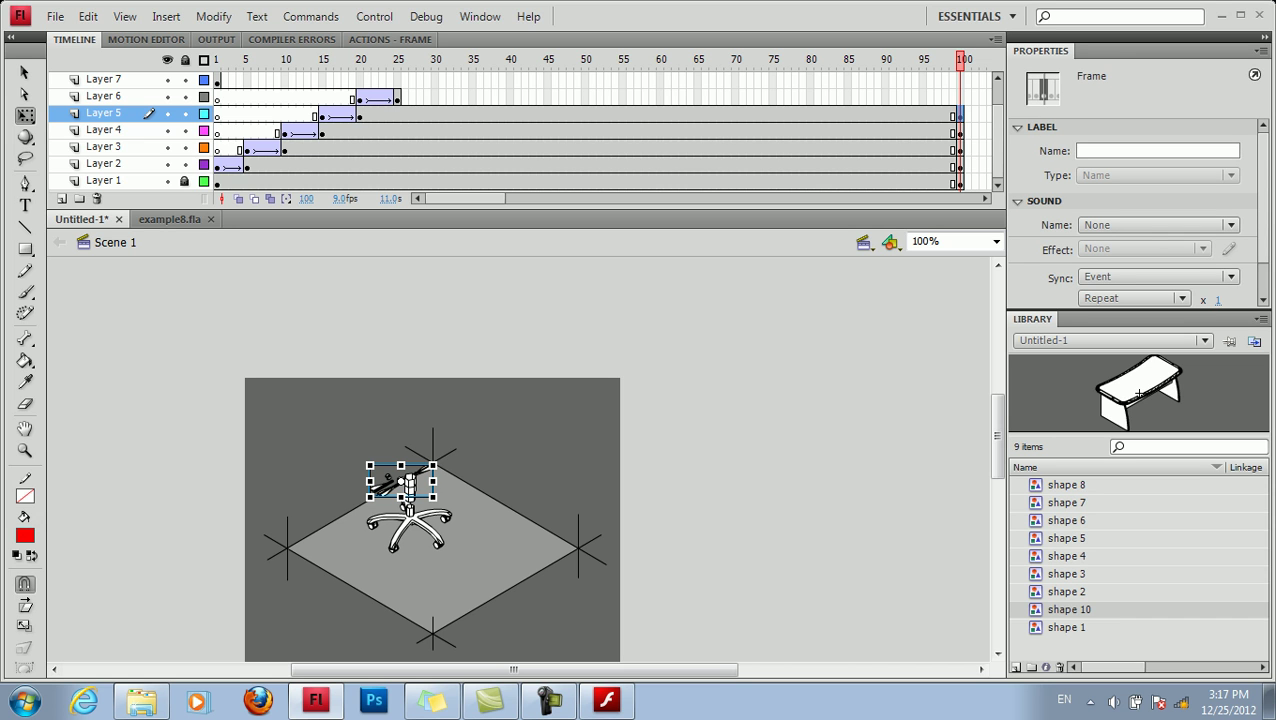
Step: Nudge the seat at frame 25 of Layer 6 slightly left and up to centre it over the bracket and lift
{"action": "left_click", "coordinate": [397, 99]}
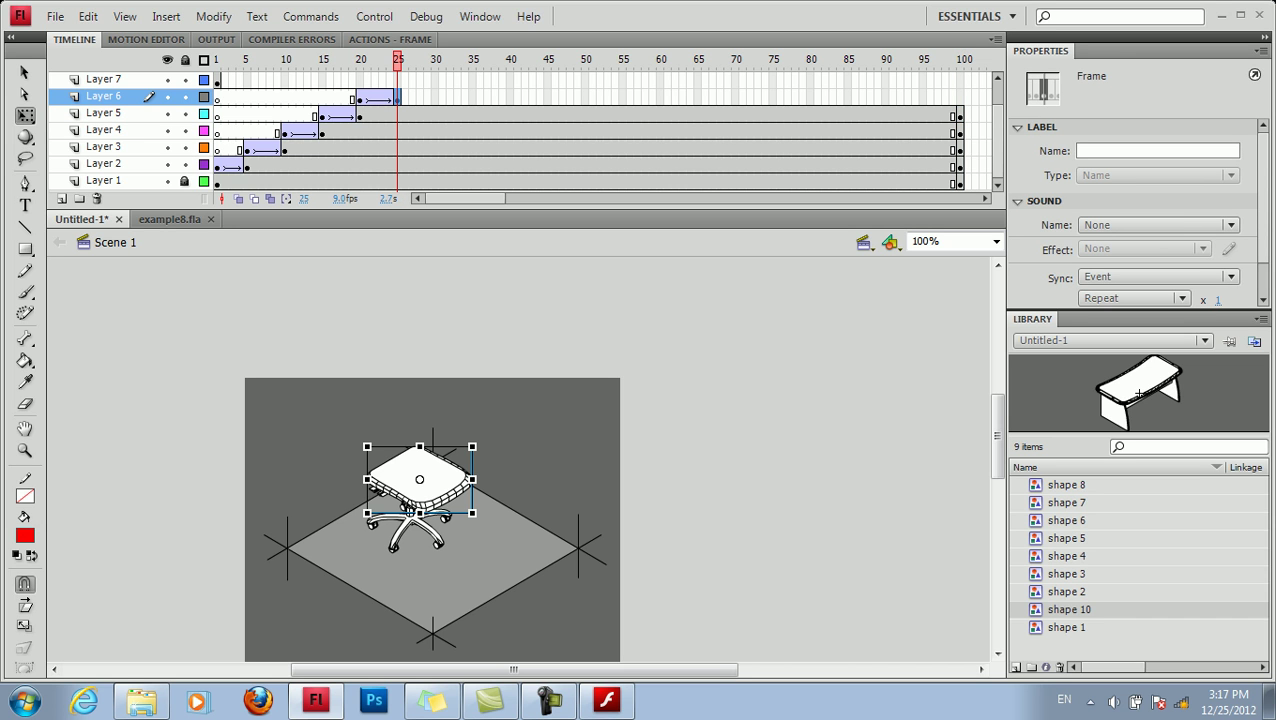
{"action": "key", "text": "Up"}
{"action": "key", "text": "Up"}
{"action": "key", "text": "Down"}
{"action": "key", "text": "Down"}
{"action": "key", "text": "Left"}
{"action": "key", "text": "Left"}
{"action": "key", "text": "Left"}
{"action": "key", "text": "Left"}
{"action": "key", "text": "Left"}
{"action": "key", "text": "Left"}
{"action": "key", "text": "Up"}
{"action": "key", "text": "Up"}
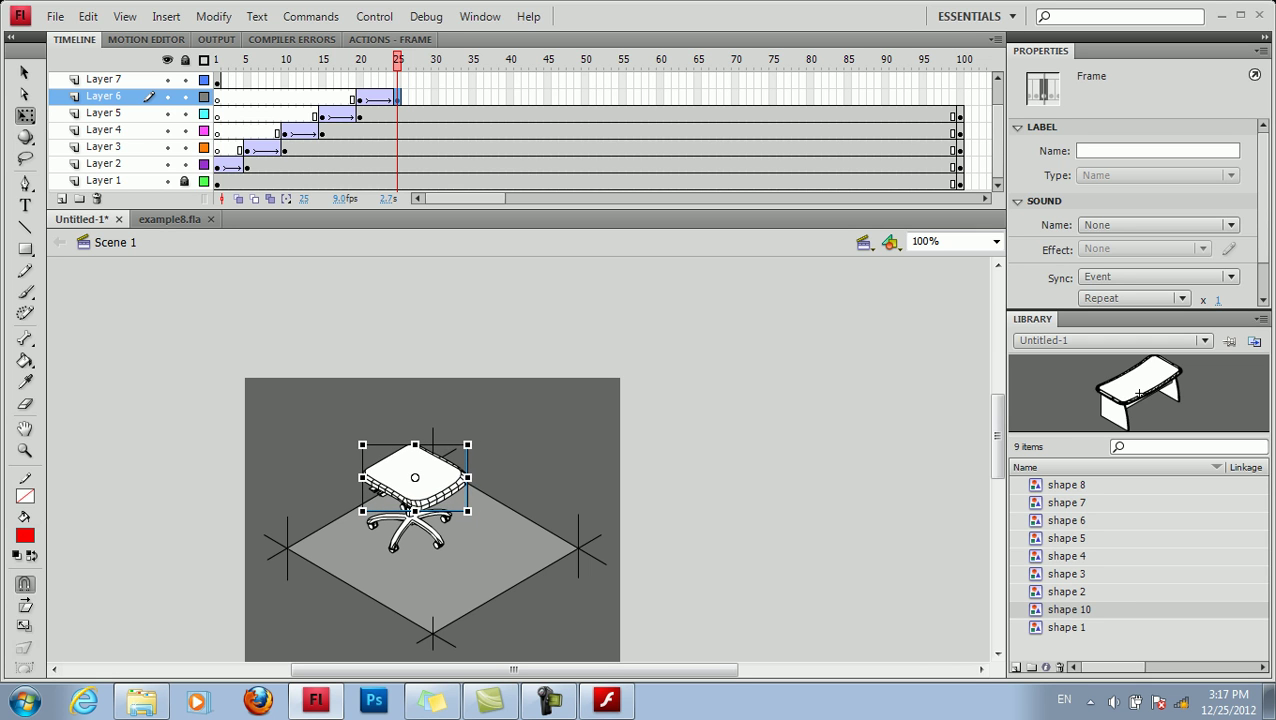
{"action": "key", "text": "Right"}
{"action": "key", "text": "Right"}
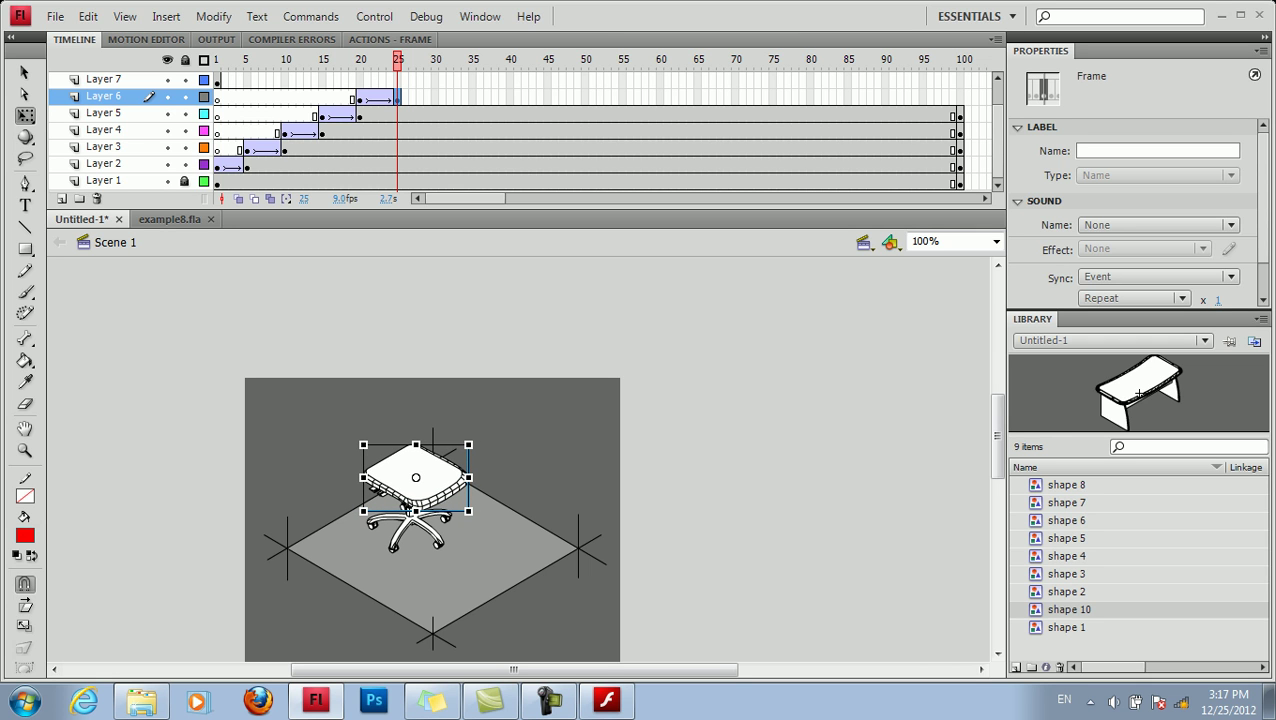
{"action": "key", "text": "Escape"}
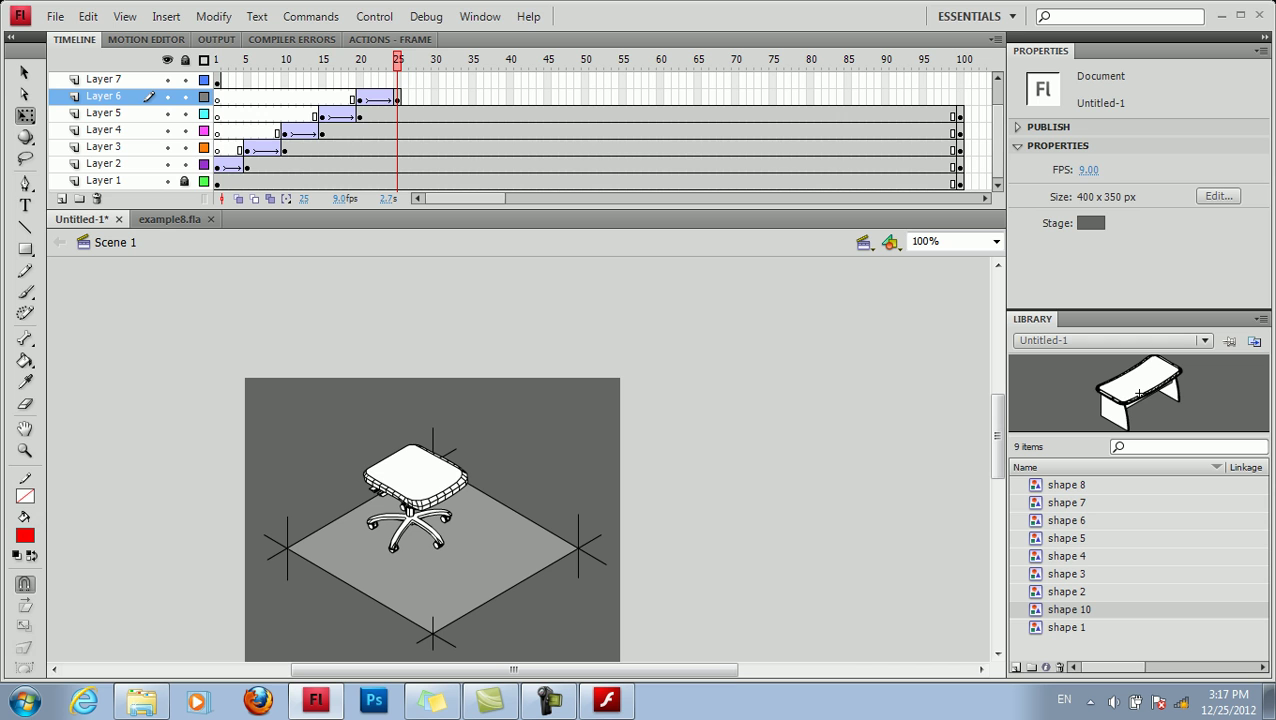
Step: Shift the first keyframe of Layer 7 to frame 25 and create a classic tween to a new keyframe at frame 30
{"action": "left_click", "coordinate": [217, 80]}
{"action": "left_click_drag", "start_coordinate": [217, 80], "coordinate": [397, 80]}
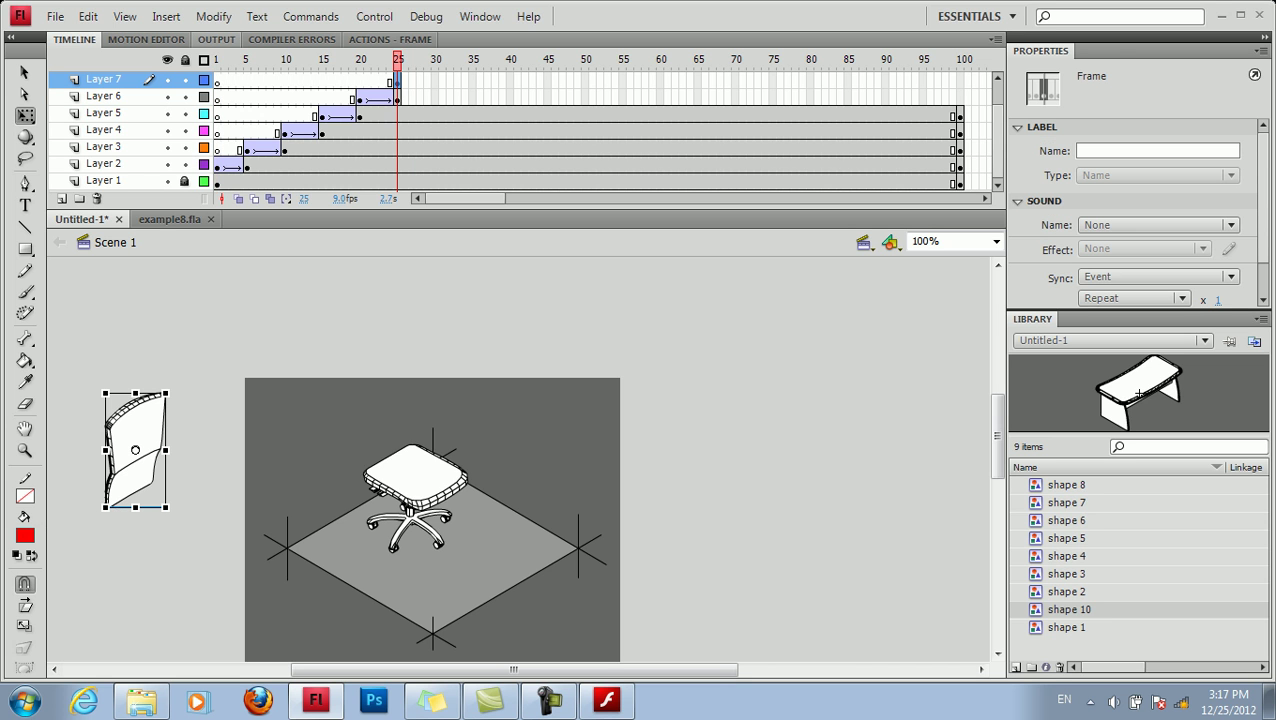
{"action": "left_click", "coordinate": [435, 80]}
{"action": "right_click", "coordinate": [435, 80]}
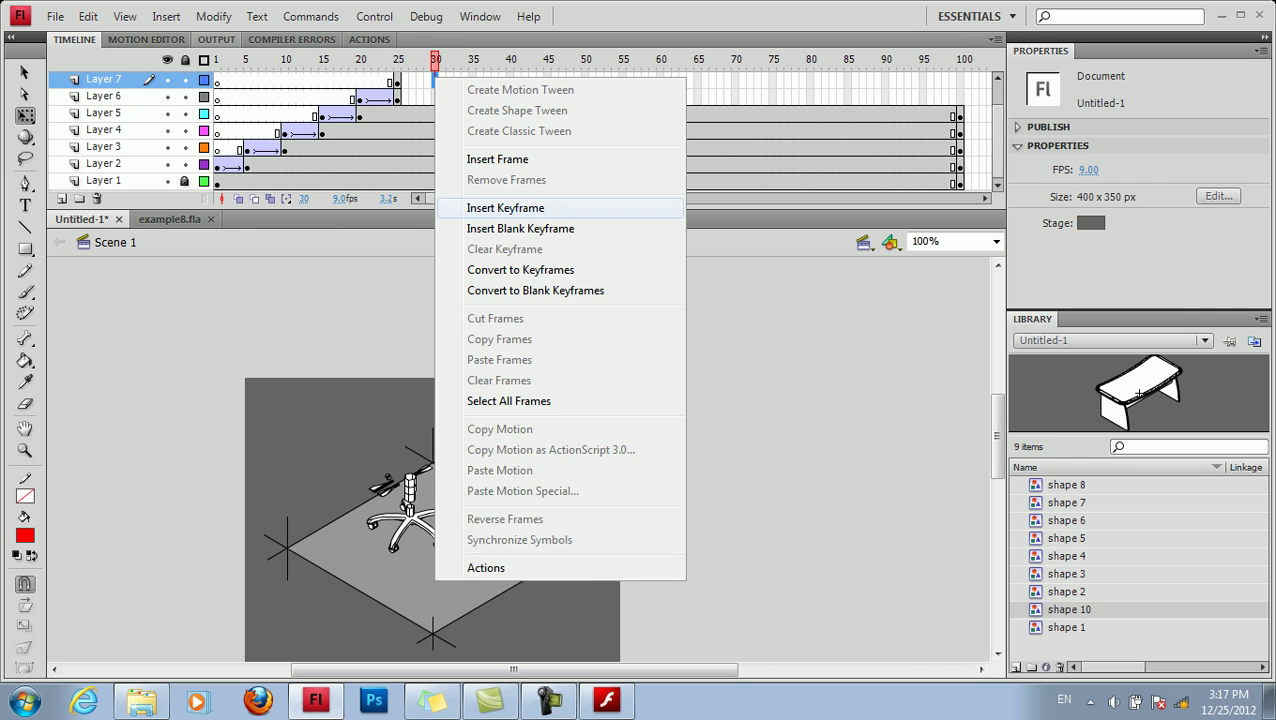
{"action": "left_click", "coordinate": [470, 208]}
{"action": "right_click", "coordinate": [412, 81]}
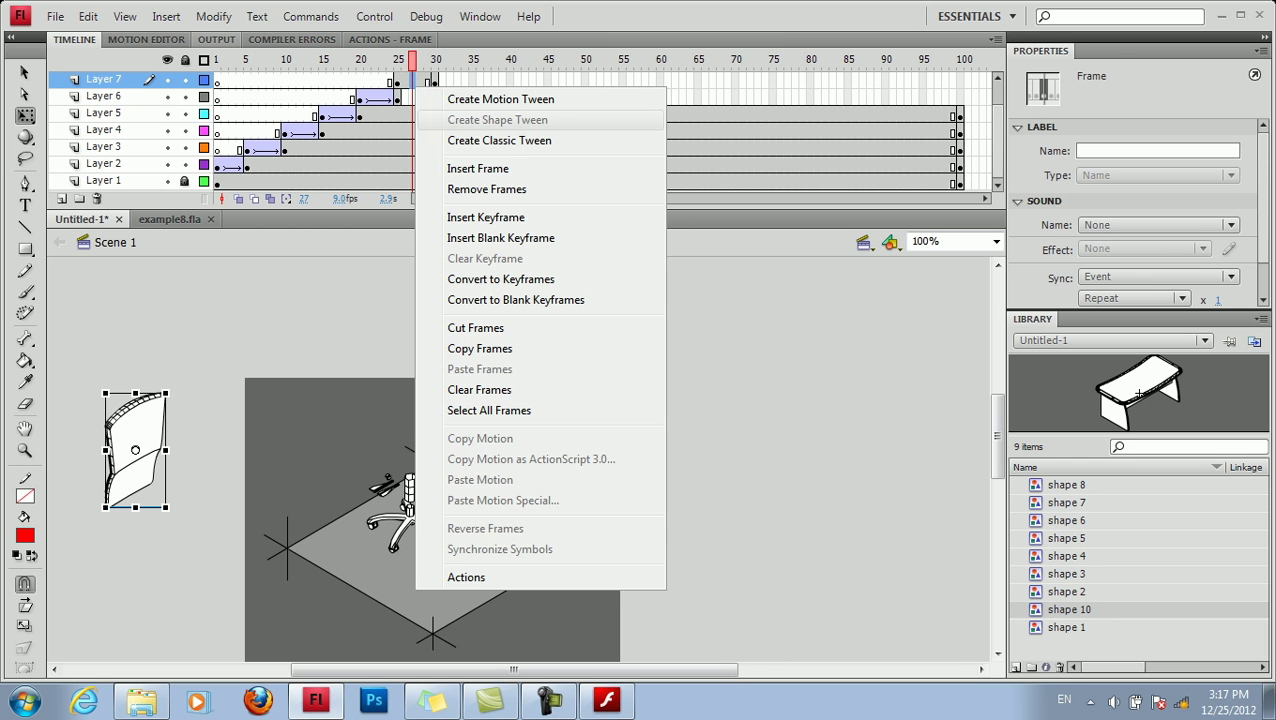
{"action": "left_click", "coordinate": [499, 140]}
{"action": "left_click", "coordinate": [435, 81]}
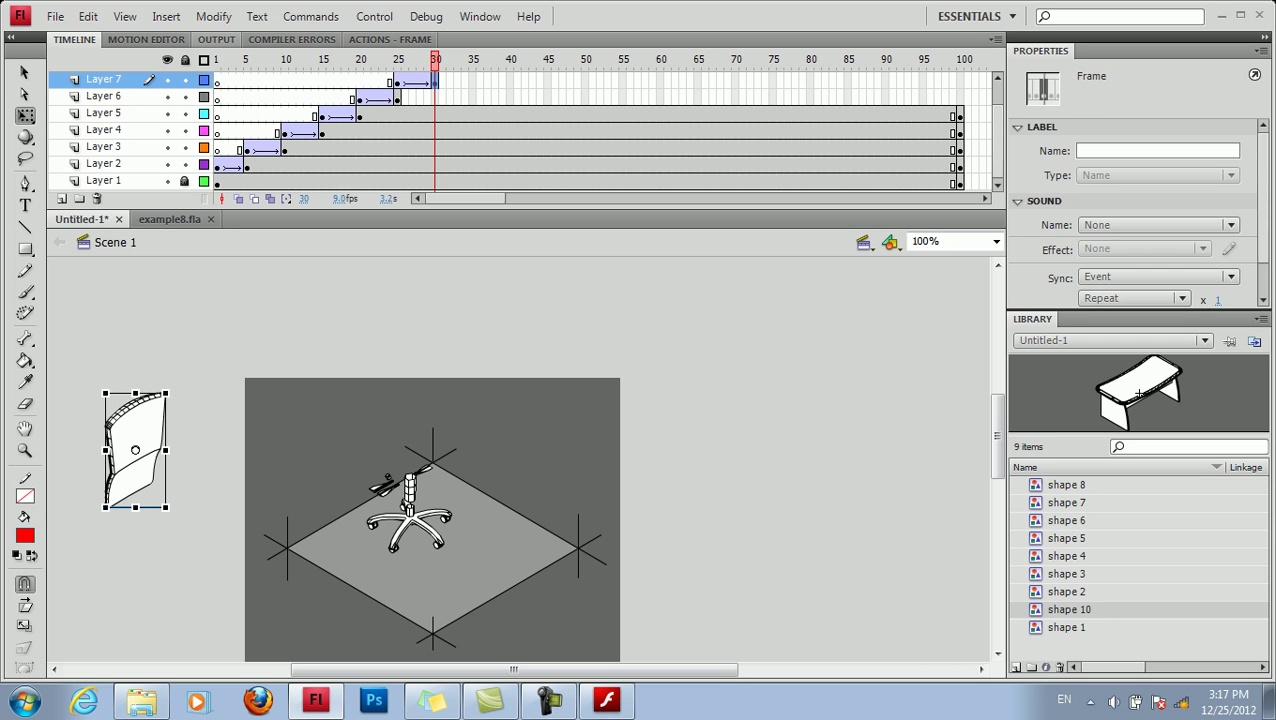
Step: Insert a keyframe at frame 100 of Layer 6 and move the backrest at frame 30 of Layer 7 onto the rear of the seat
{"action": "left_click", "coordinate": [960, 97]}
{"action": "key", "text": "F5"}
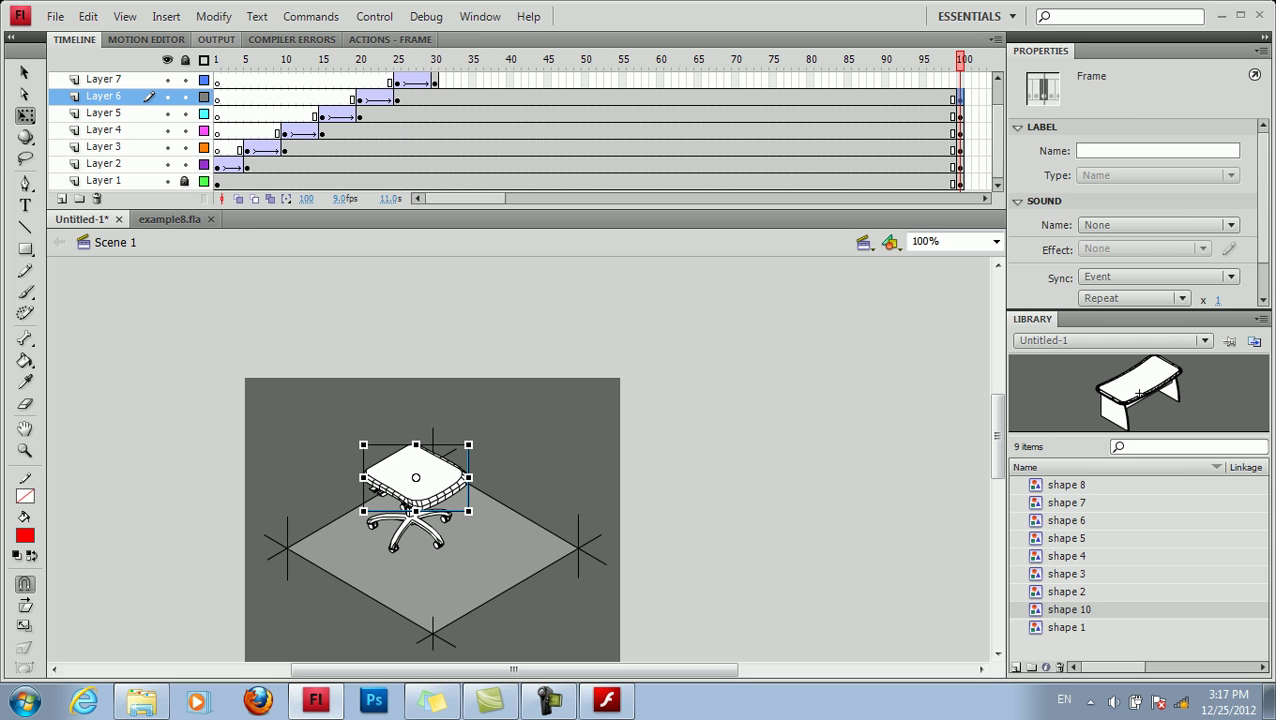
{"action": "left_click", "coordinate": [435, 82]}
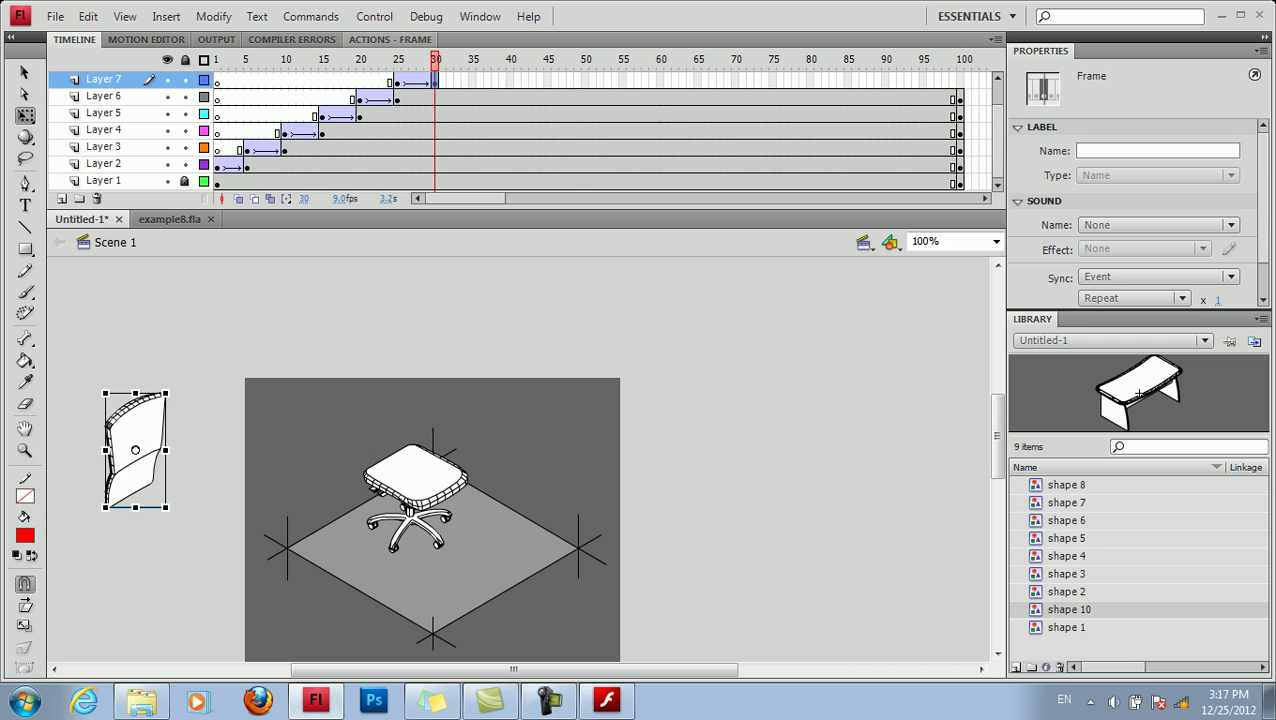
{"action": "left_click_drag", "start_coordinate": [140, 426], "coordinate": [398, 388]}
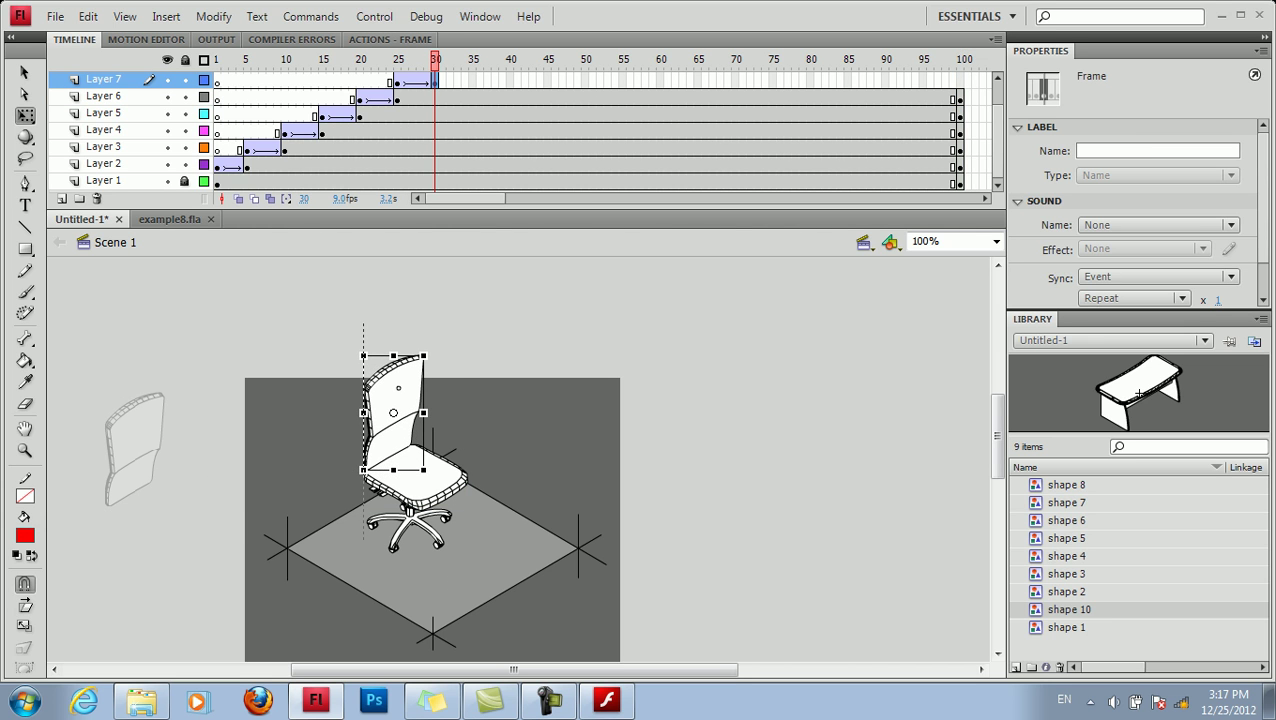
{"action": "left_click_drag", "start_coordinate": [398, 388], "coordinate": [397, 387]}
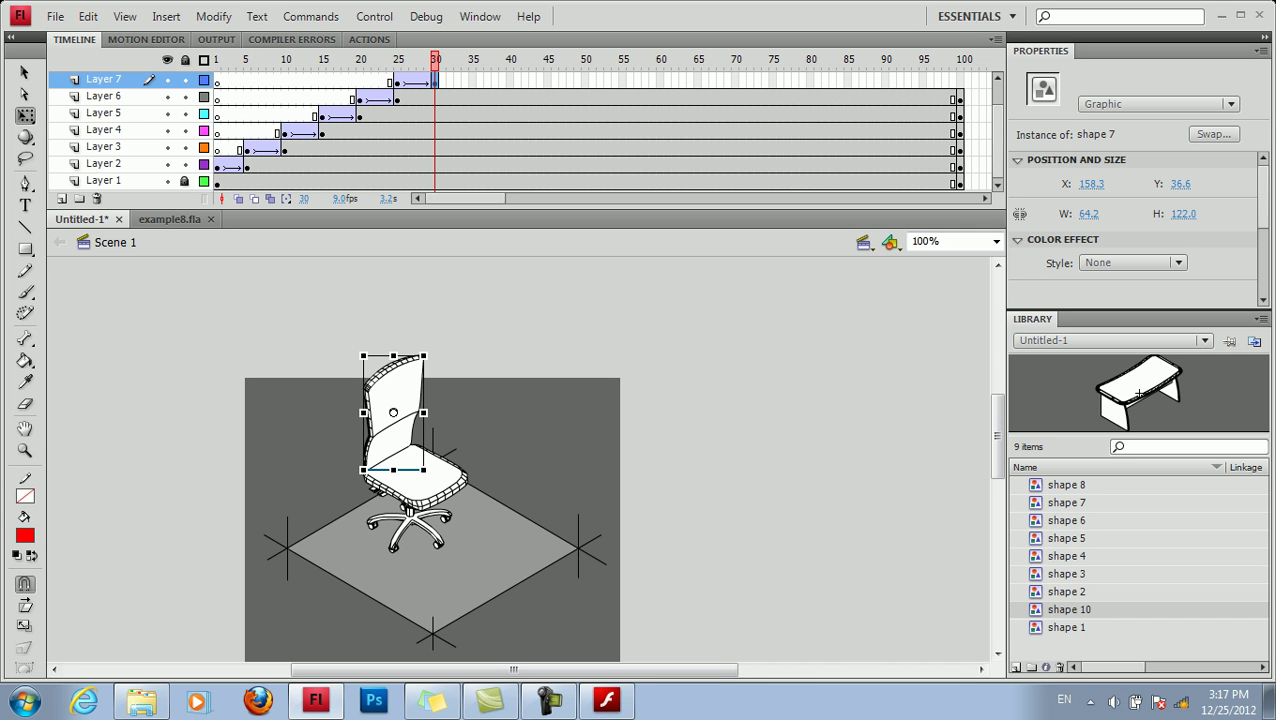
Step: Insert a keyframe at frame 100 of Layer 7 to hold the assembled backrest
{"action": "scroll", "coordinate": [520, 130], "scroll_direction": "up", "scroll_amount": 1}
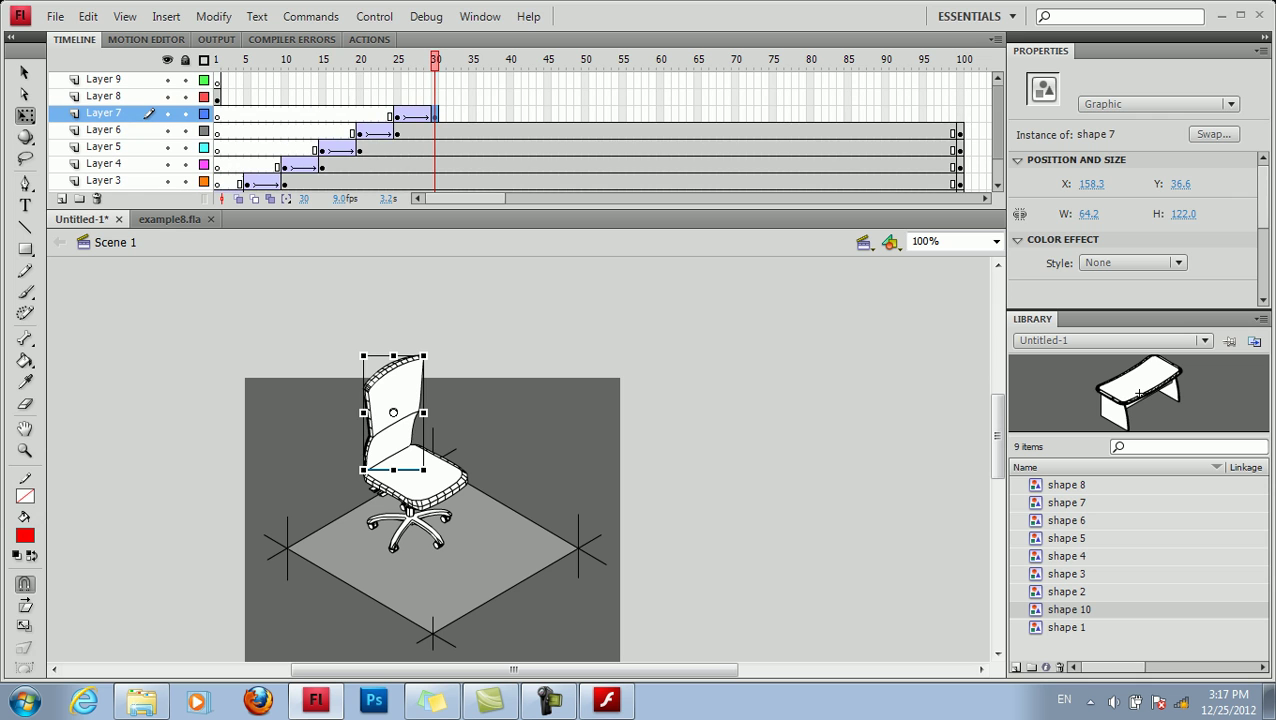
{"action": "left_click", "coordinate": [960, 114]}
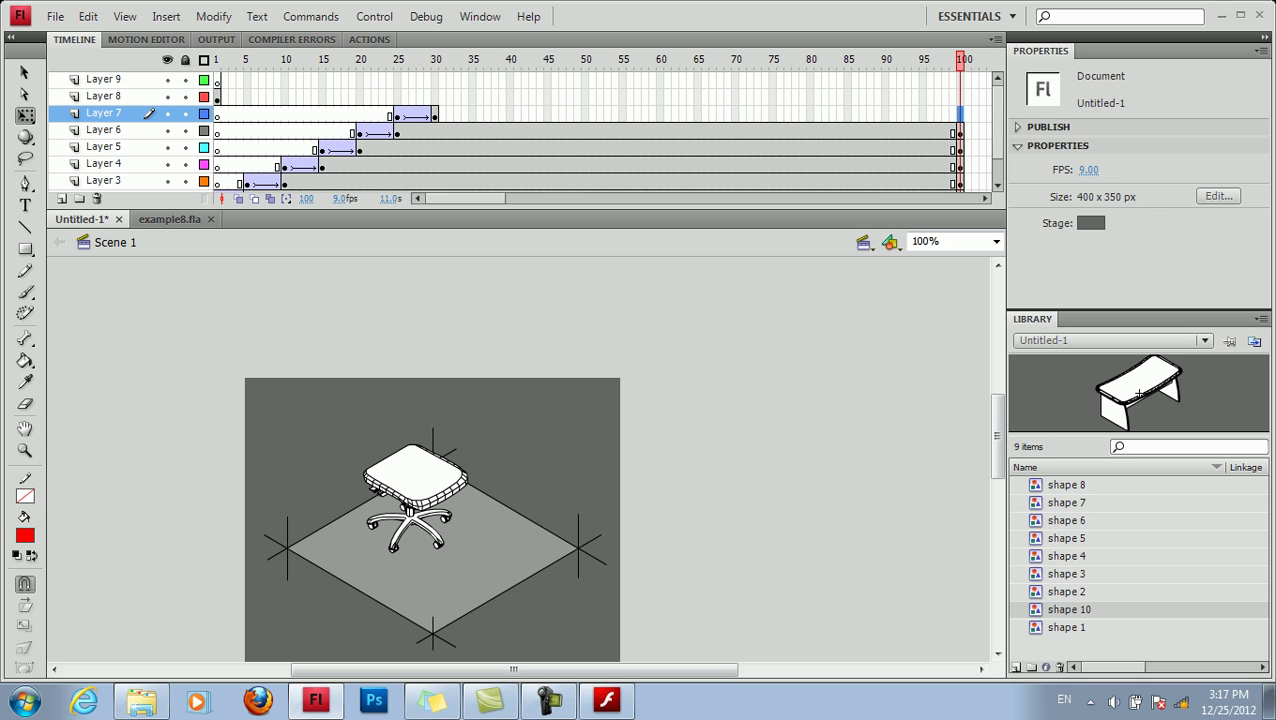
{"action": "key", "text": "F5"}
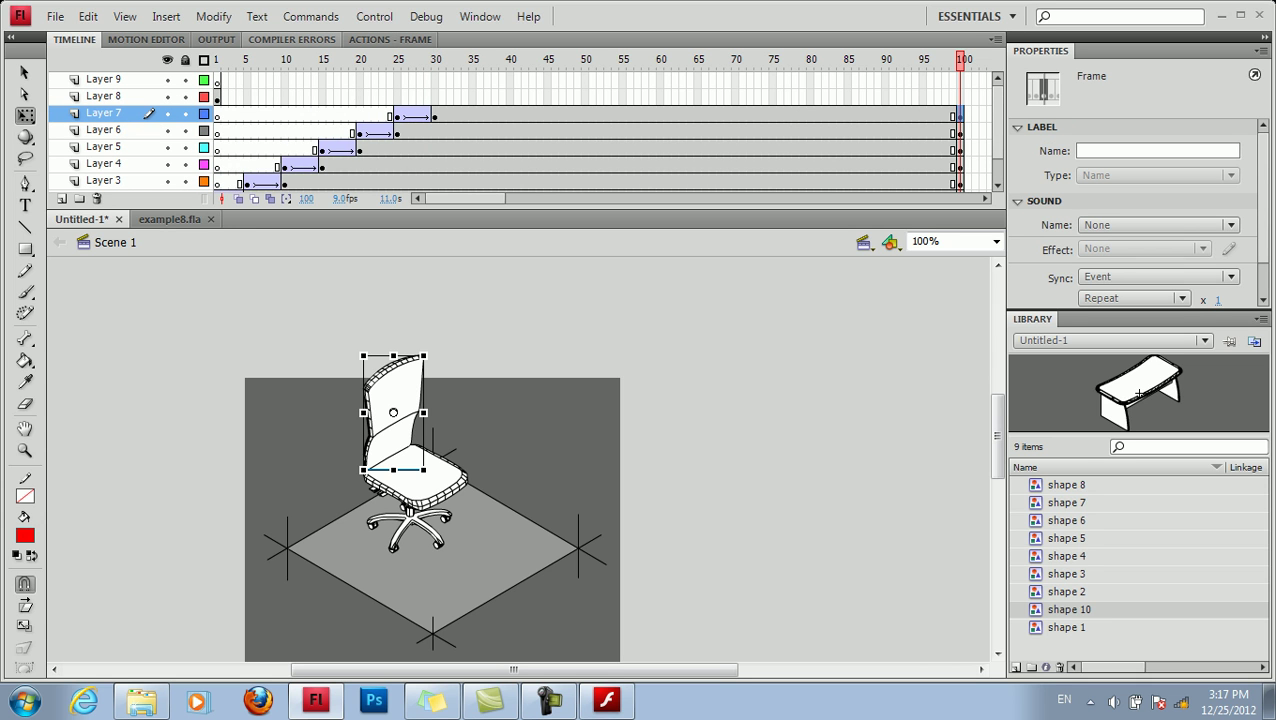
Step: Shift the first keyframe of Layer 8 to frame 30 and deselect its contents
{"action": "left_click", "coordinate": [217, 98]}
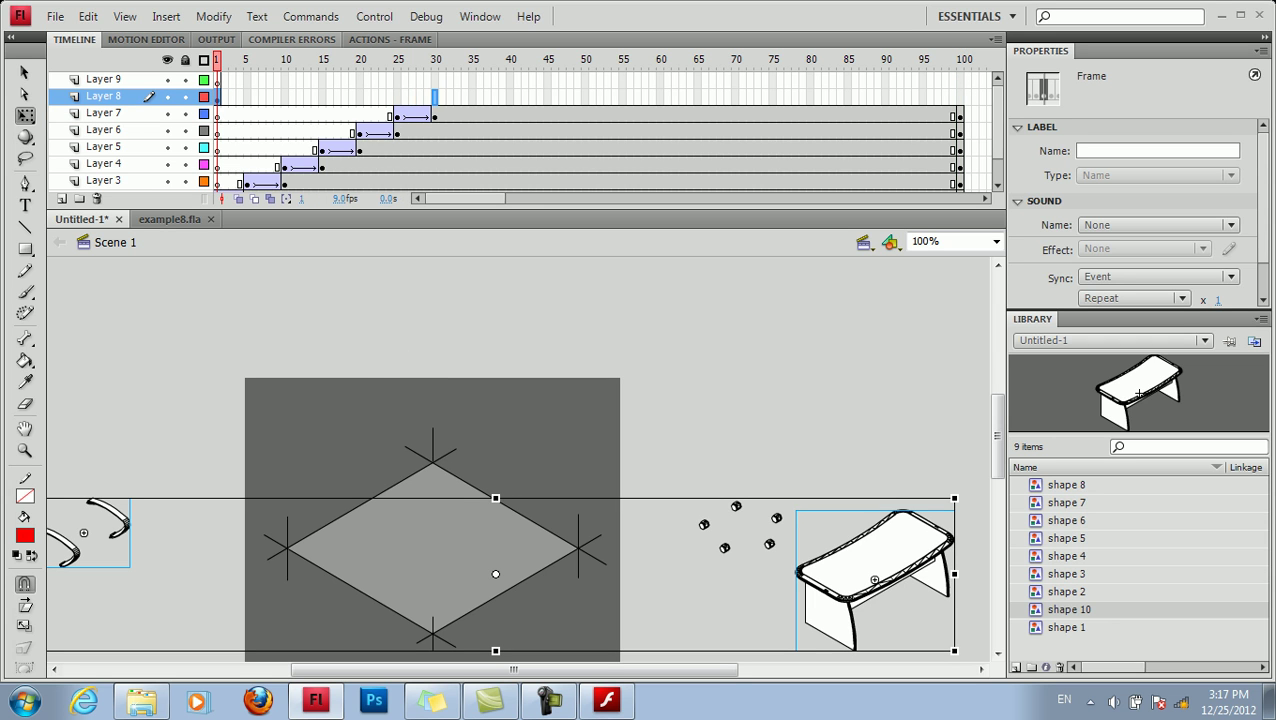
{"action": "left_click", "coordinate": [433, 96]}
{"action": "key", "text": "F5"}
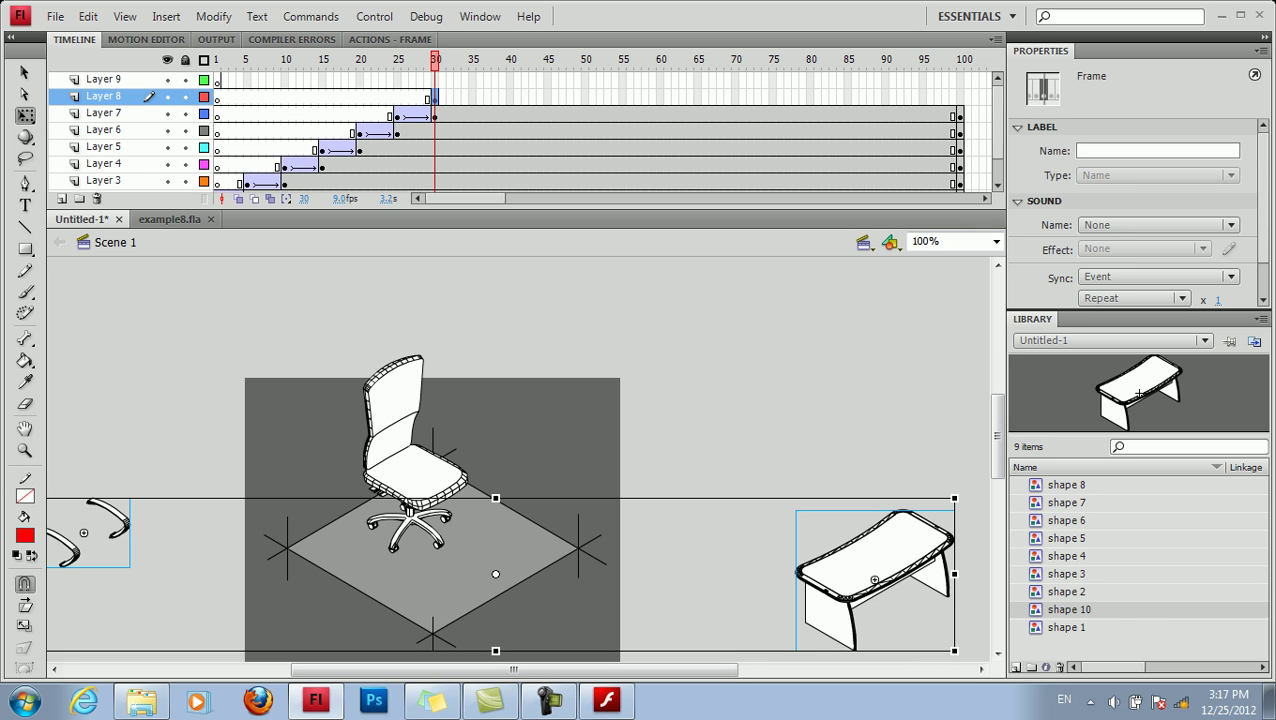
{"action": "key", "text": "Escape"}
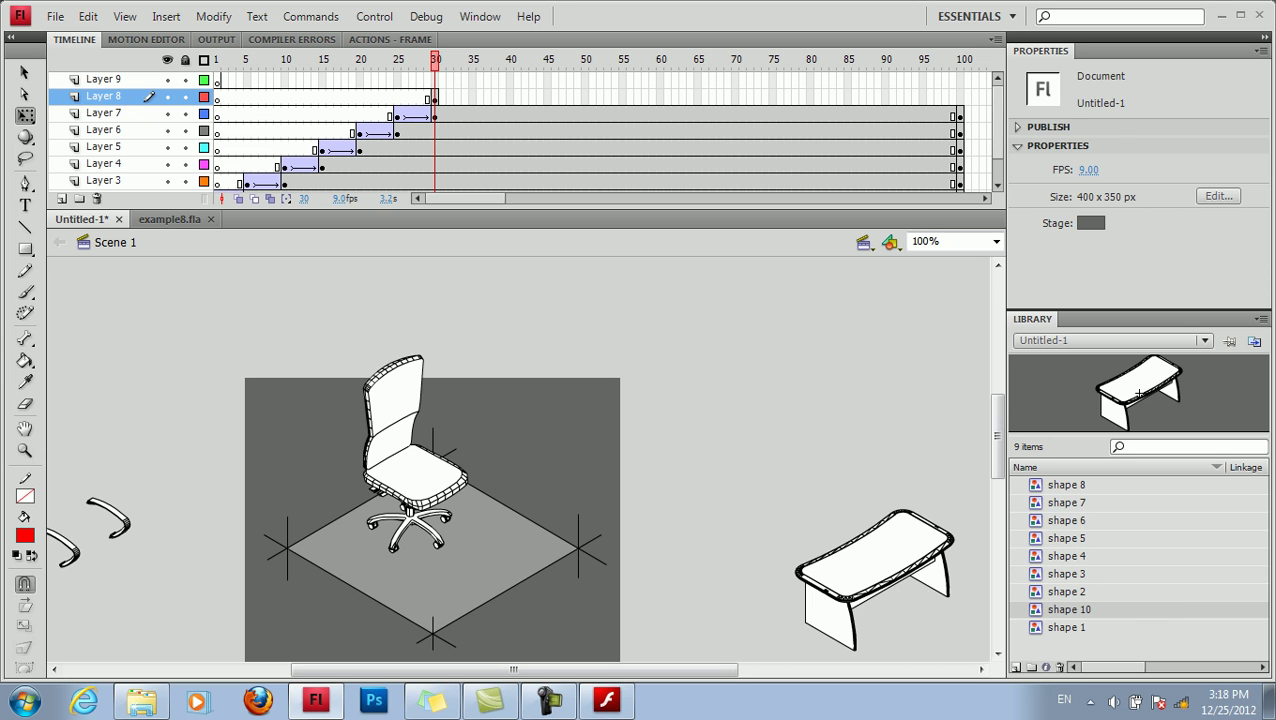
Step: Transfer the desk from frame 30 of Layer 8 to frame 1 of Layer 9 and place it off the stage's right side
{"action": "left_click", "coordinate": [875, 562]}
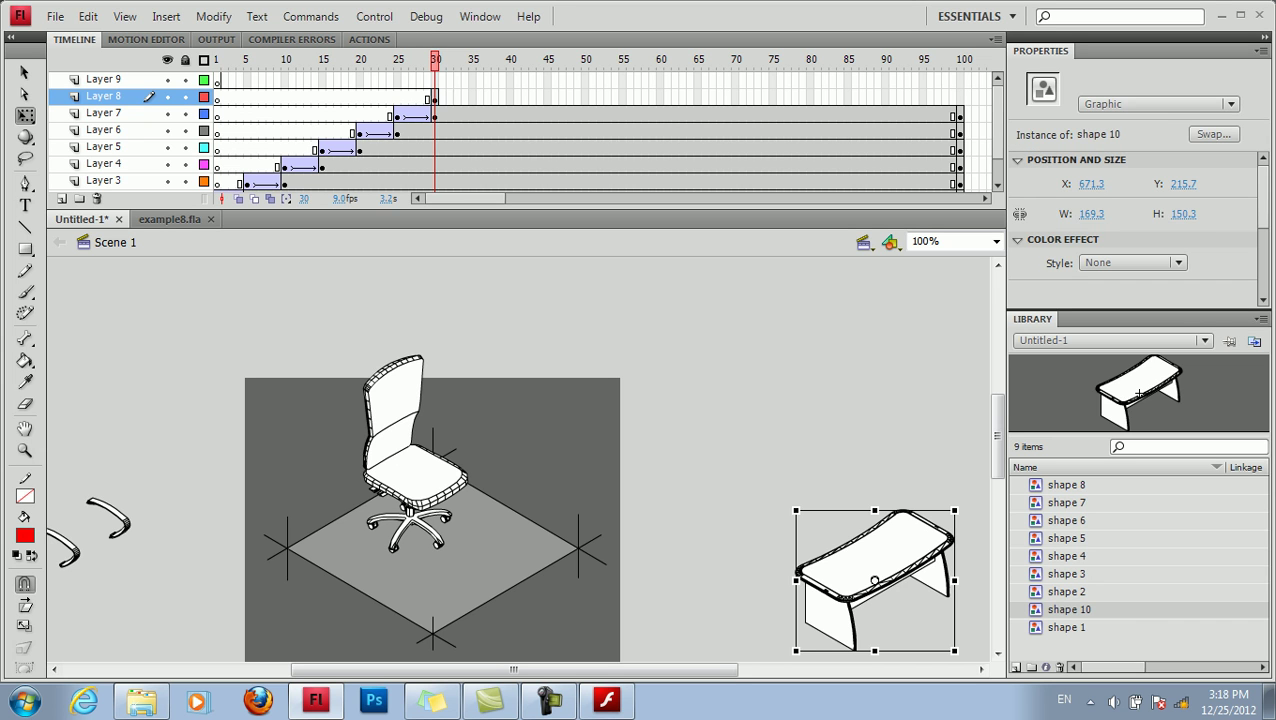
{"action": "key", "text": "Delete"}
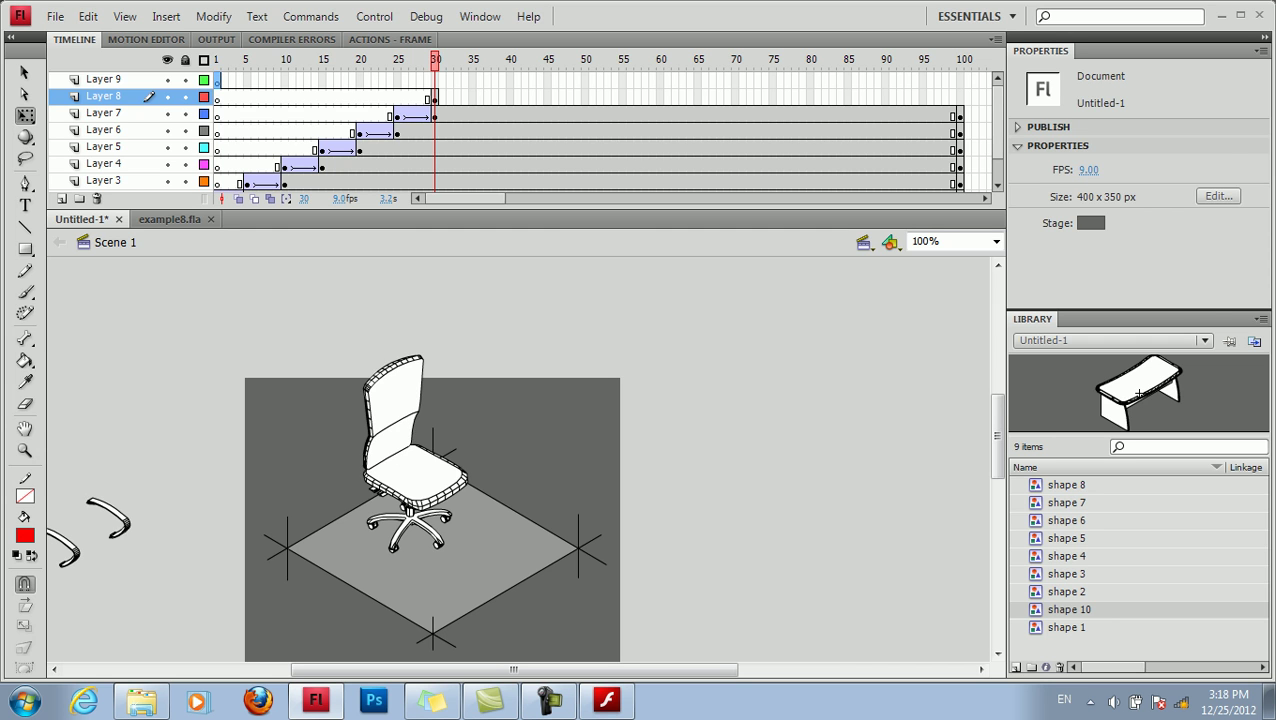
{"action": "left_click", "coordinate": [104, 79]}
{"action": "key", "text": "ctrl+v"}
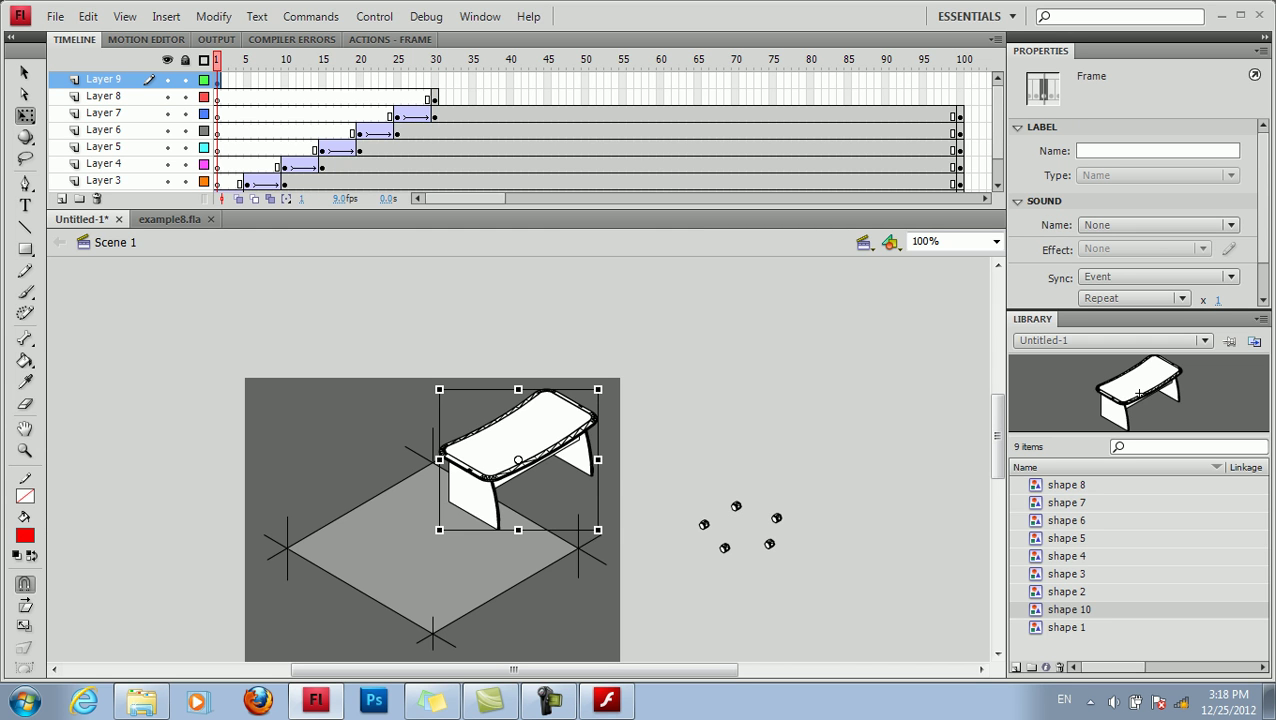
{"action": "left_click_drag", "start_coordinate": [518, 460], "coordinate": [857, 405]}
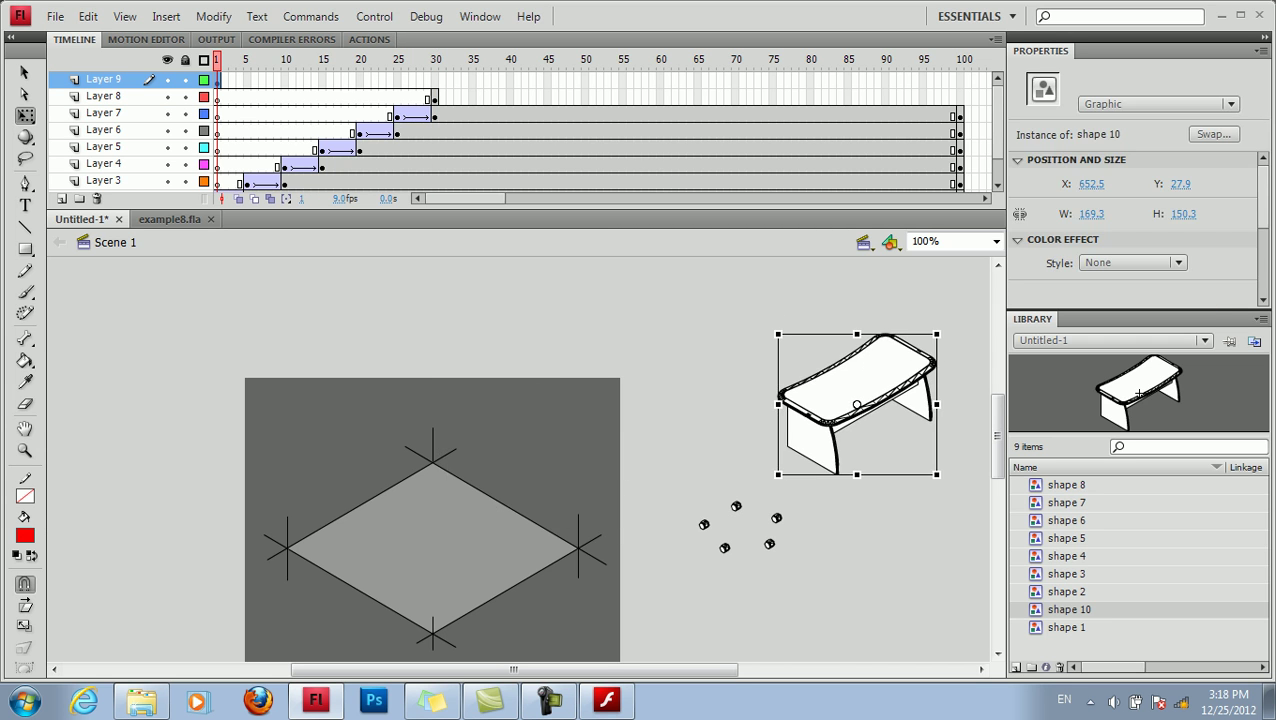
Step: Insert a keyframe at frame 35 of Layer 8 and create a classic tween from frame 30
{"action": "left_click", "coordinate": [435, 98]}
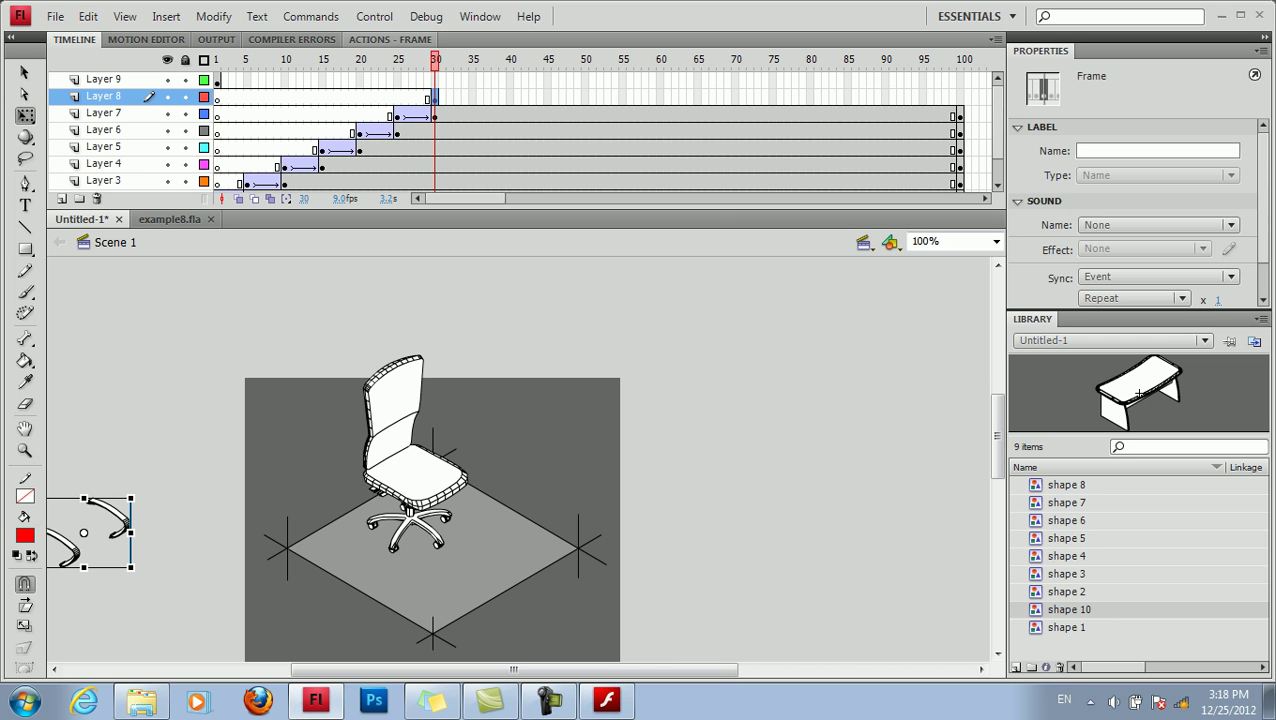
{"action": "left_click", "coordinate": [472, 96]}
{"action": "right_click", "coordinate": [472, 96]}
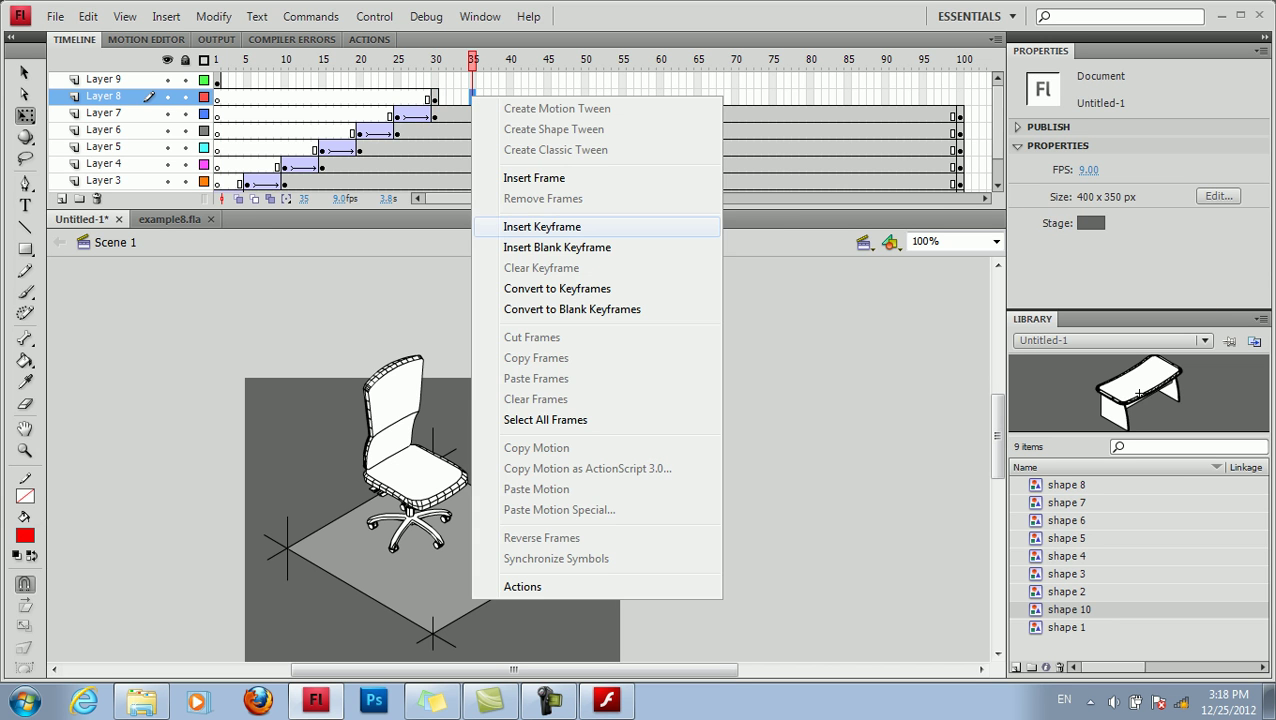
{"action": "left_click", "coordinate": [472, 96]}
{"action": "right_click", "coordinate": [448, 96]}
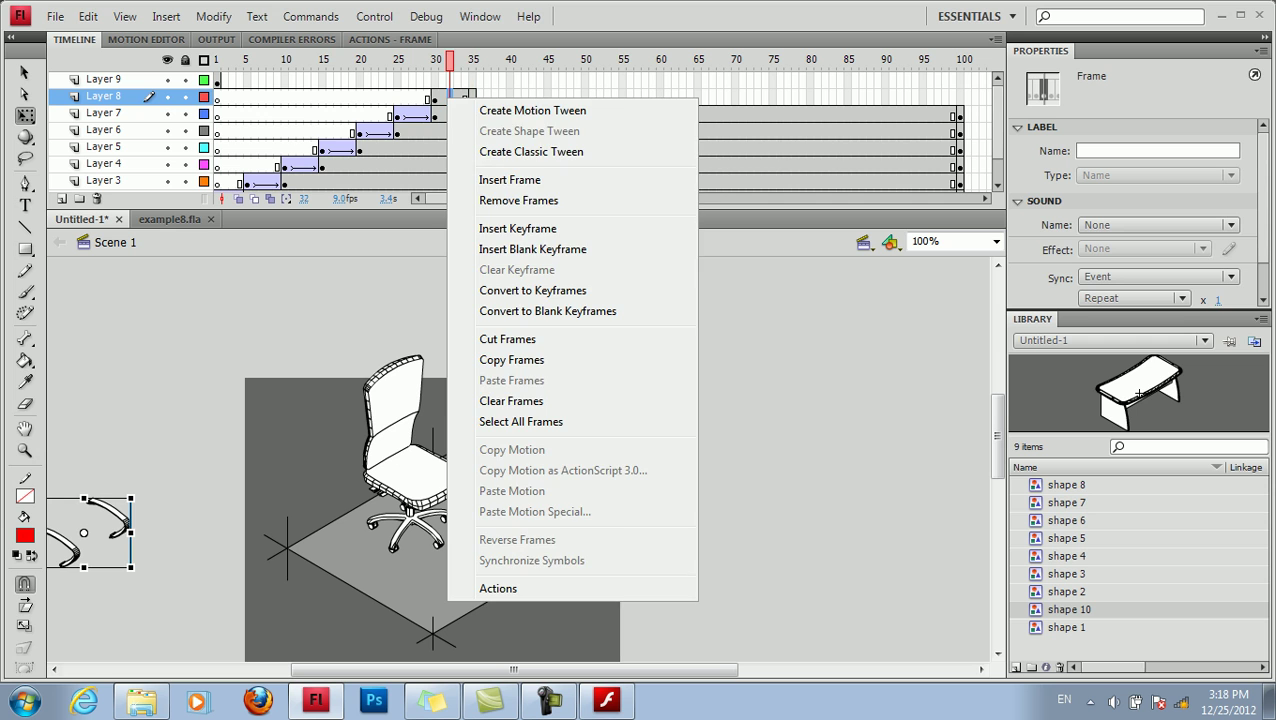
{"action": "left_click", "coordinate": [531, 151]}
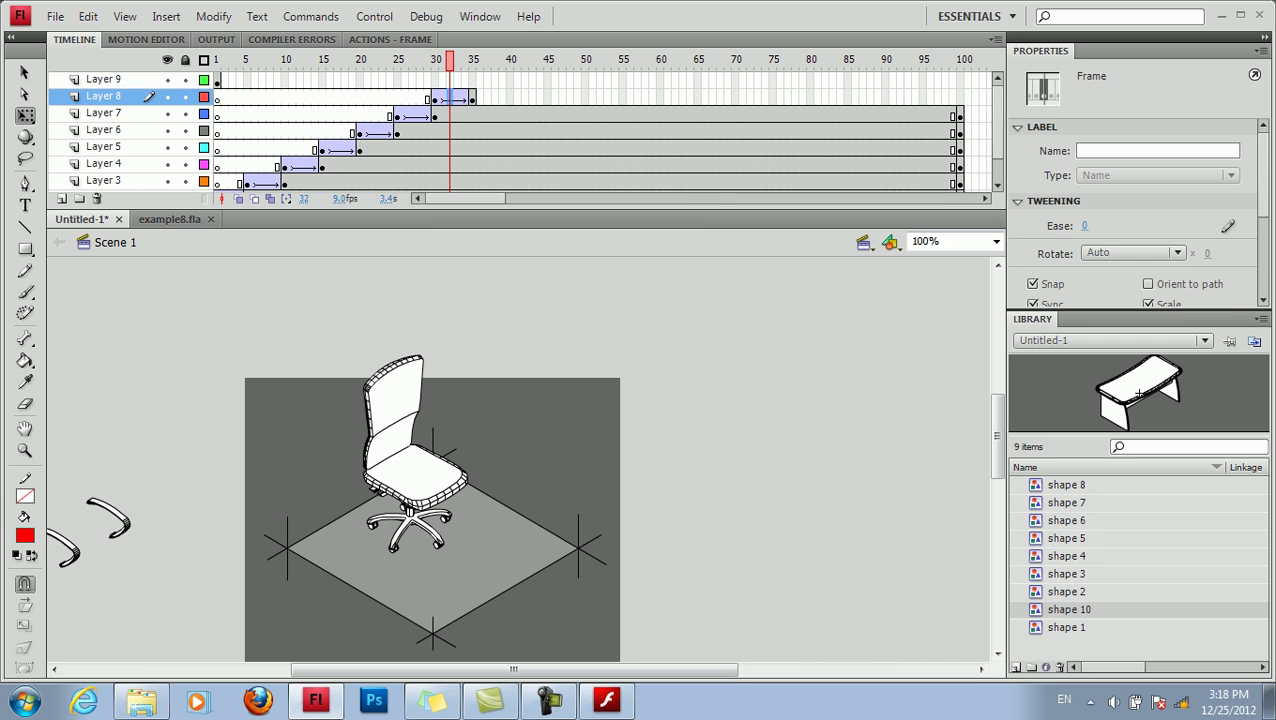
Step: Move the armrests at frame 35 of Layer 8 onto the sides of the chair seat
{"action": "left_click", "coordinate": [472, 98]}
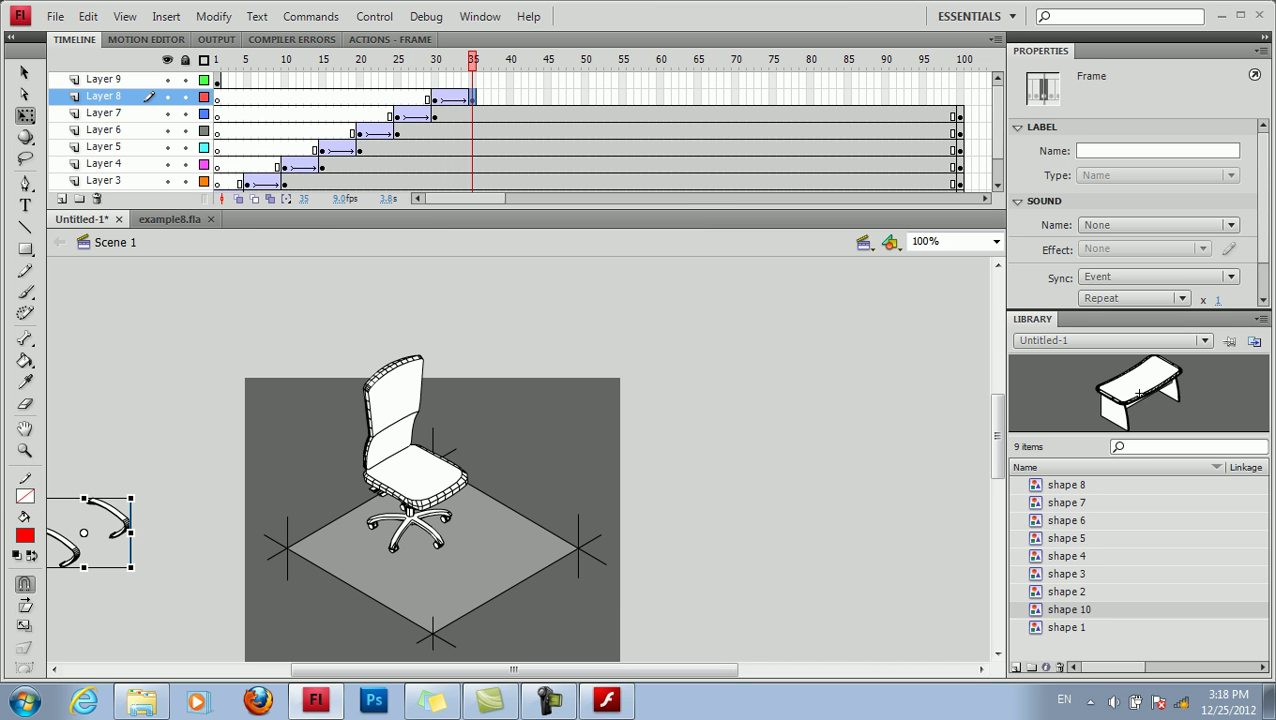
{"action": "left_click_drag", "start_coordinate": [84, 533], "coordinate": [434, 479]}
{"action": "left_click_drag", "start_coordinate": [455, 450], "coordinate": [456, 445]}
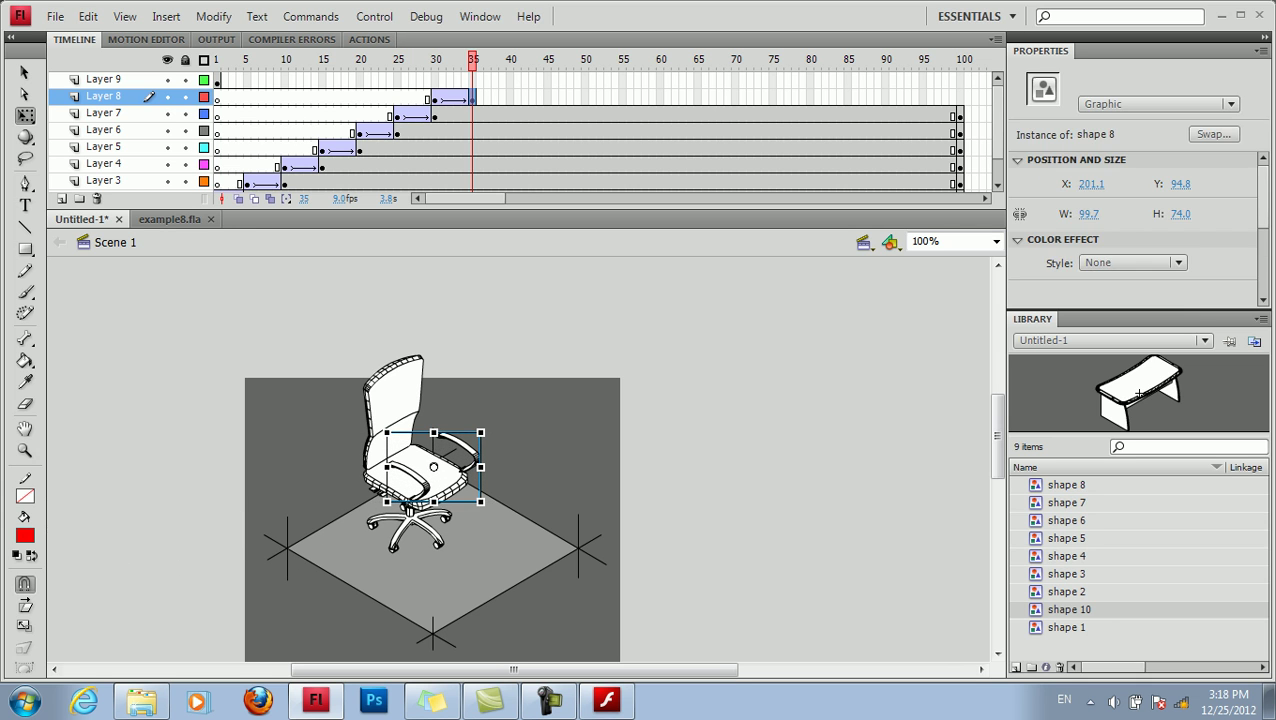
Step: Undo the armrest move, the classic tween and the frame 35 keyframe on Layer 8
{"action": "key", "text": "ctrl+z"}
{"action": "key", "text": "ctrl+z"}
{"action": "key", "text": "ctrl+z"}
{"action": "key", "text": "ctrl+z"}
{"action": "key", "text": "ctrl+z"}
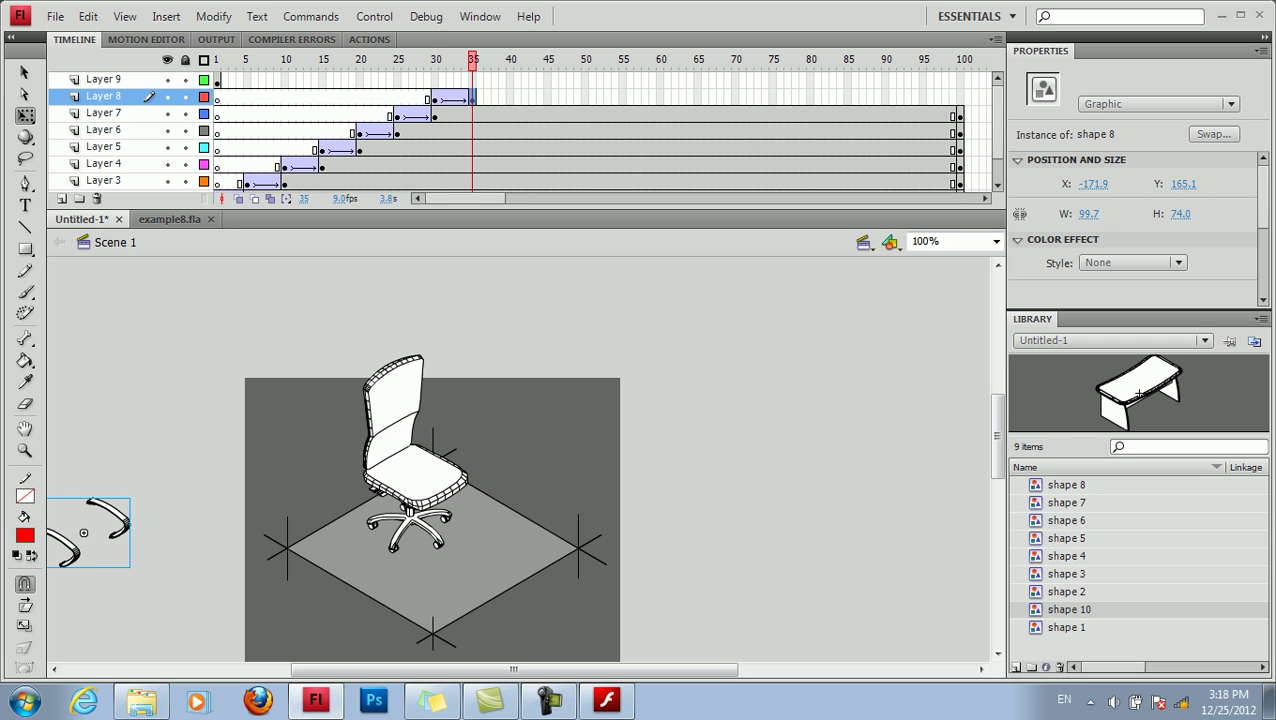
{"action": "key", "text": "Delete"}
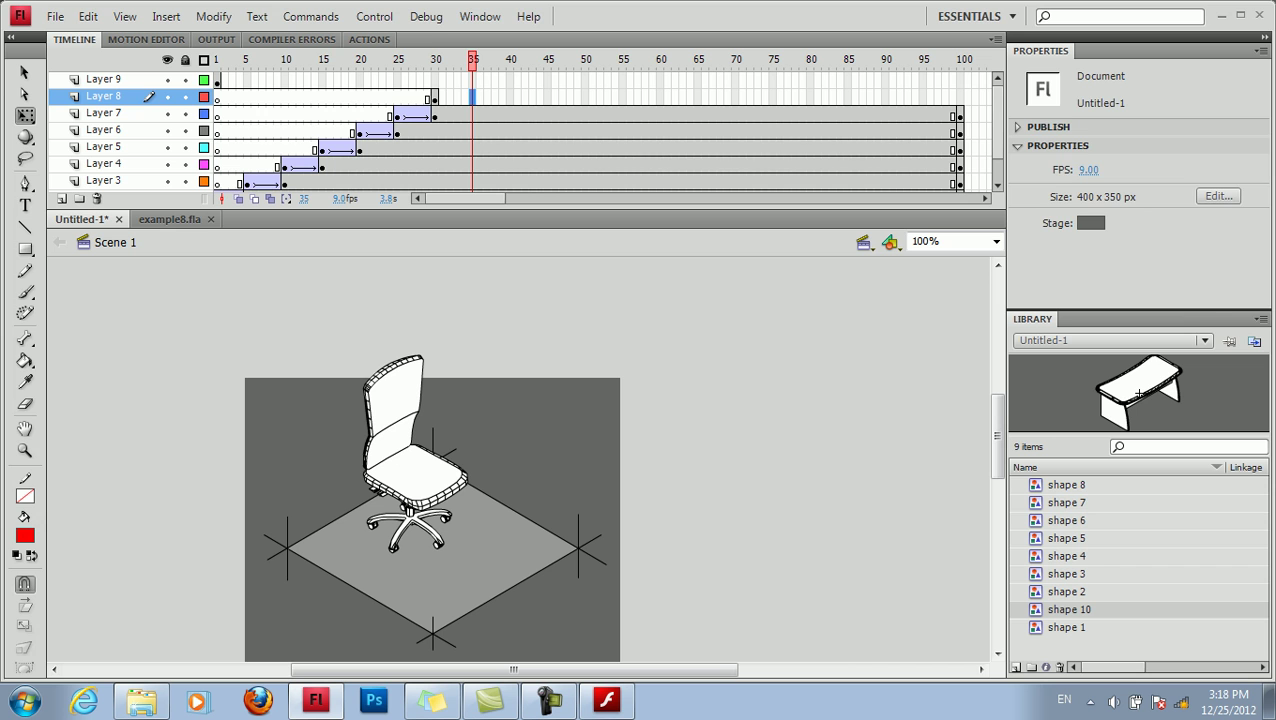
Step: Move the armrests at frame 30 of Layer 8 above the stage's upper-right corner and create a classic tween to a new keyframe at frame 35
{"action": "left_click", "coordinate": [435, 98]}
{"action": "left_click_drag", "start_coordinate": [84, 540], "coordinate": [624, 338]}
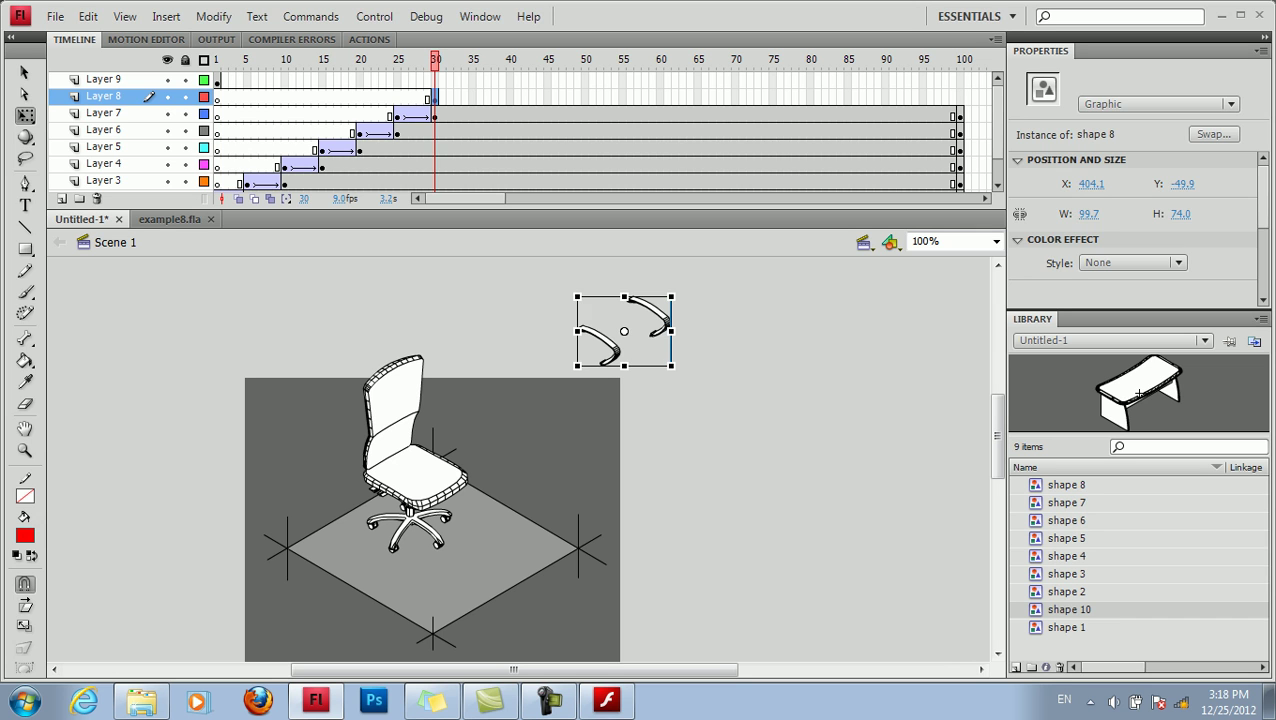
{"action": "left_click", "coordinate": [473, 96]}
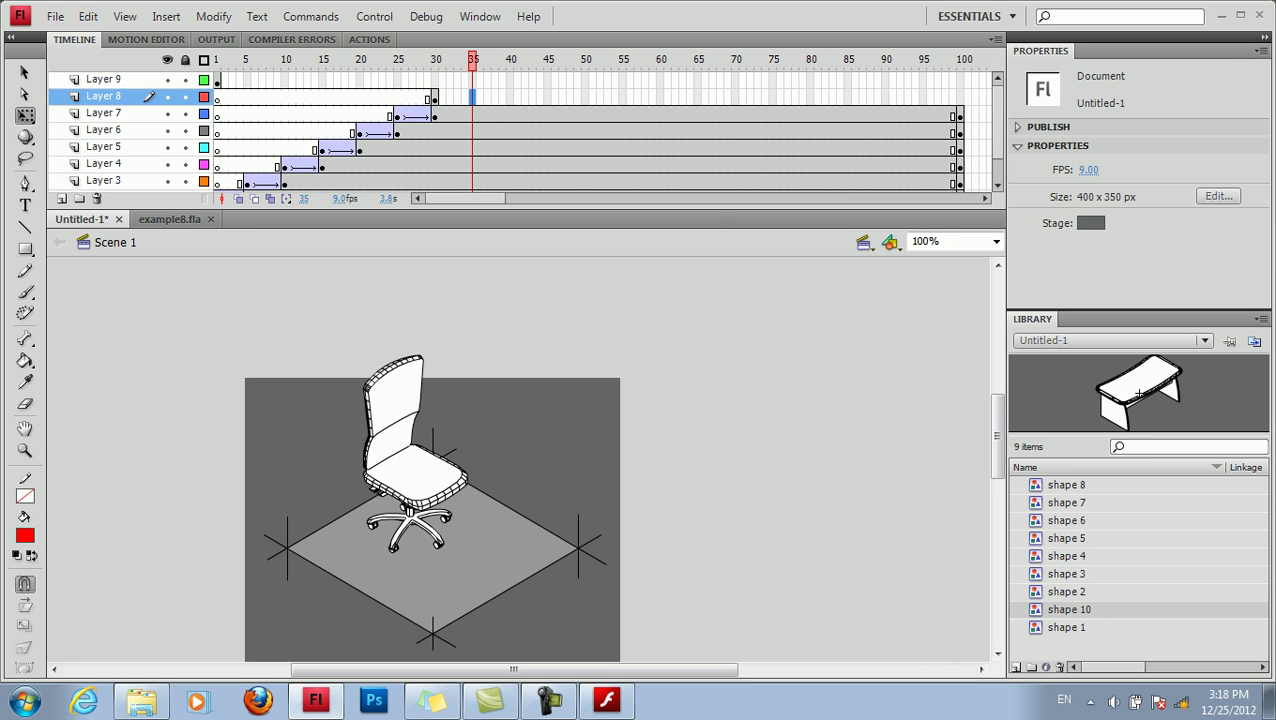
{"action": "right_click", "coordinate": [472, 96]}
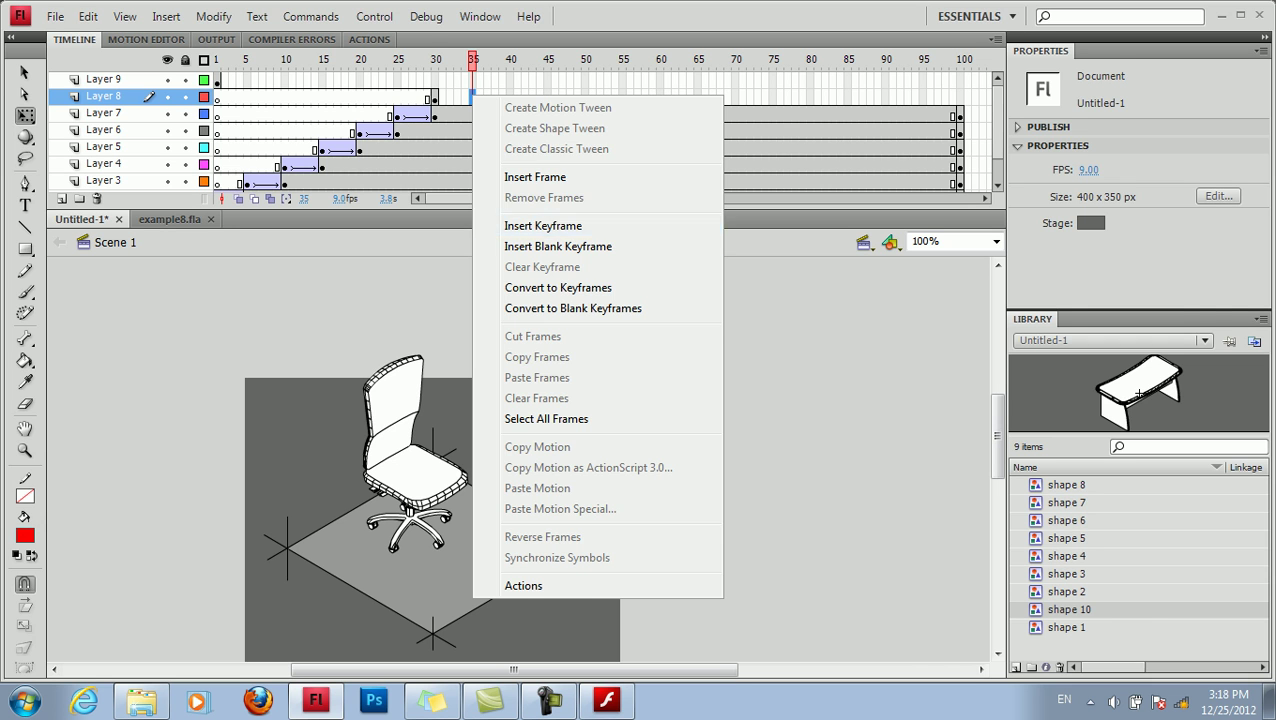
{"action": "left_click", "coordinate": [543, 226]}
{"action": "left_click", "coordinate": [449, 96]}
{"action": "right_click", "coordinate": [449, 96]}
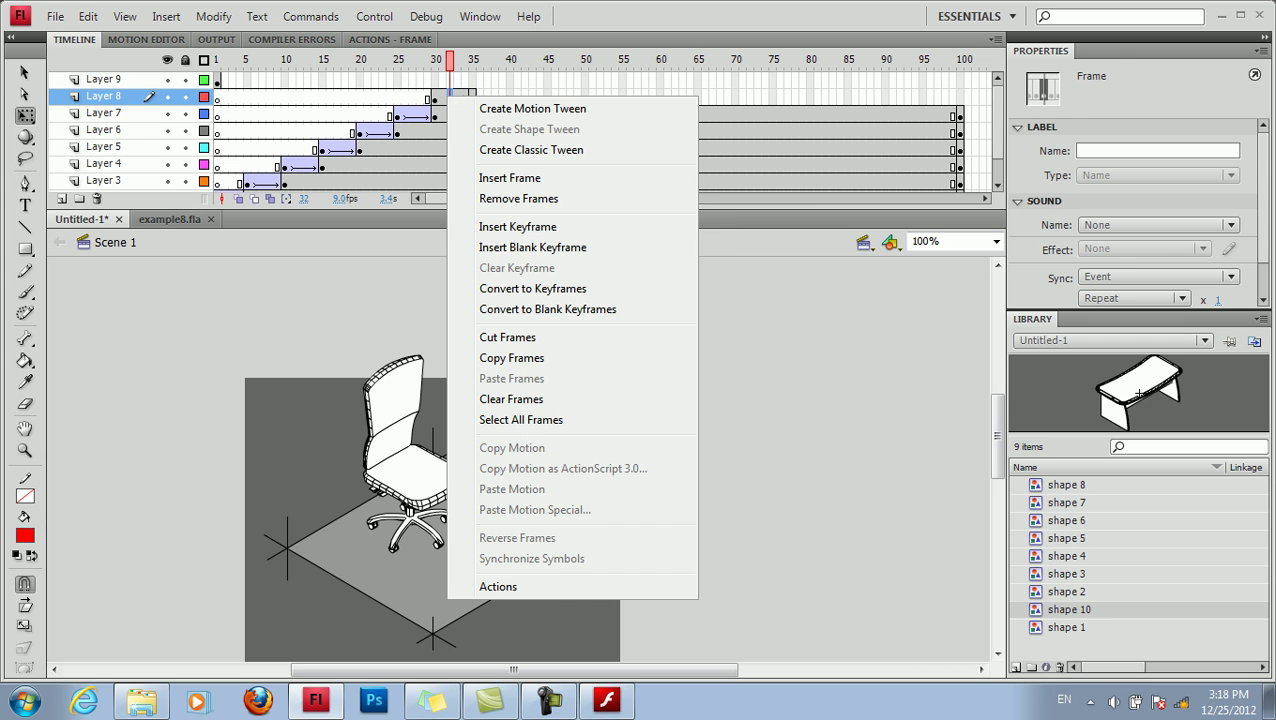
{"action": "left_click", "coordinate": [531, 149]}
Step: Move the armrests at frame 35 of Layer 8 from above the stage onto the chair seat
{"action": "left_click", "coordinate": [472, 97]}
{"action": "left_click_drag", "start_coordinate": [597, 328], "coordinate": [567, 363]}
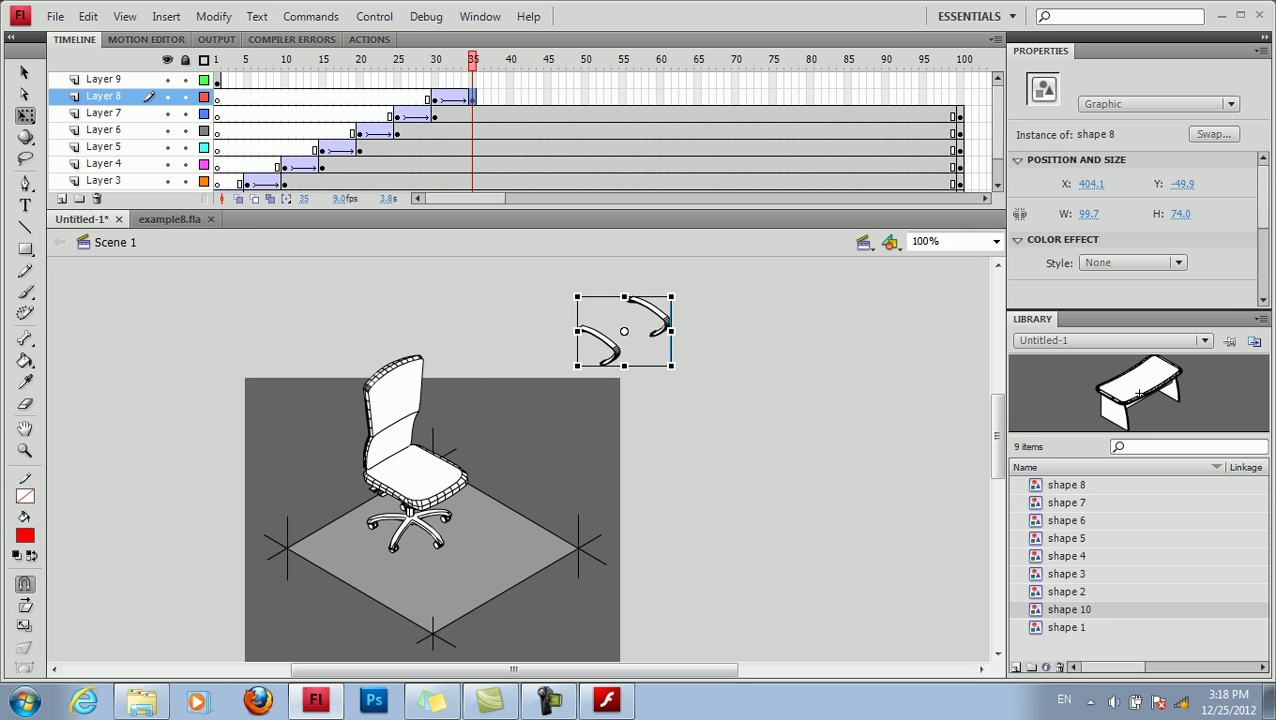
{"action": "double_click", "coordinate": [612, 350]}
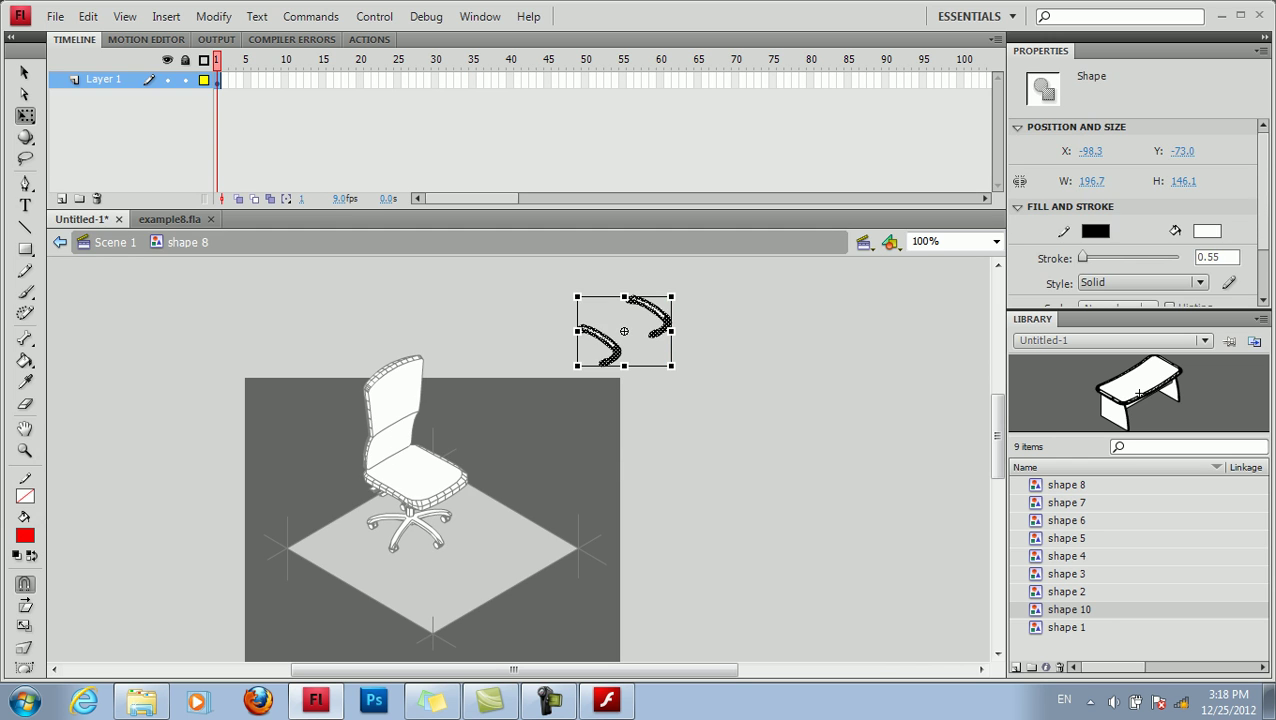
{"action": "key", "text": "ctrl+e"}
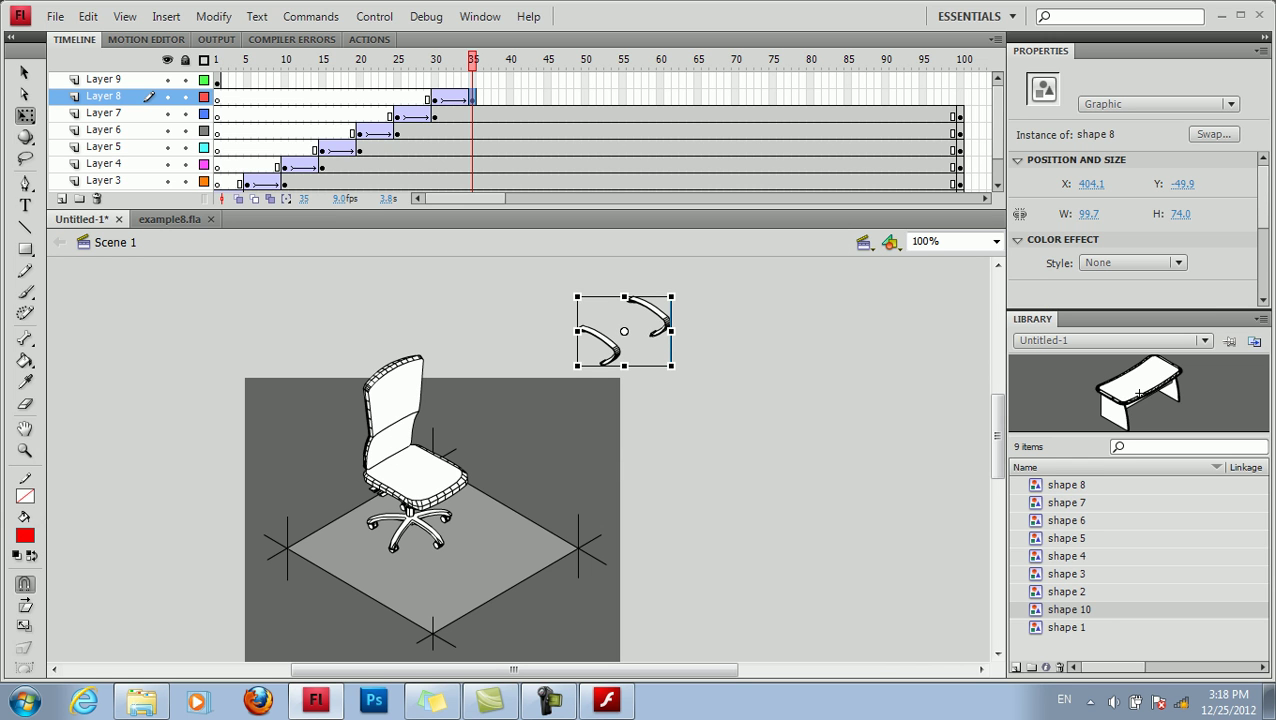
{"action": "left_click_drag", "start_coordinate": [624, 331], "coordinate": [430, 471]}
Step: Nudge the armrests at frame 35 of Layer 8 up to X 197.2, Y 94.0 so they fit the seat sides
{"action": "key", "text": "Up"}
{"action": "key", "text": "Up"}
{"action": "key", "text": "Up"}
{"action": "key", "text": "Up"}
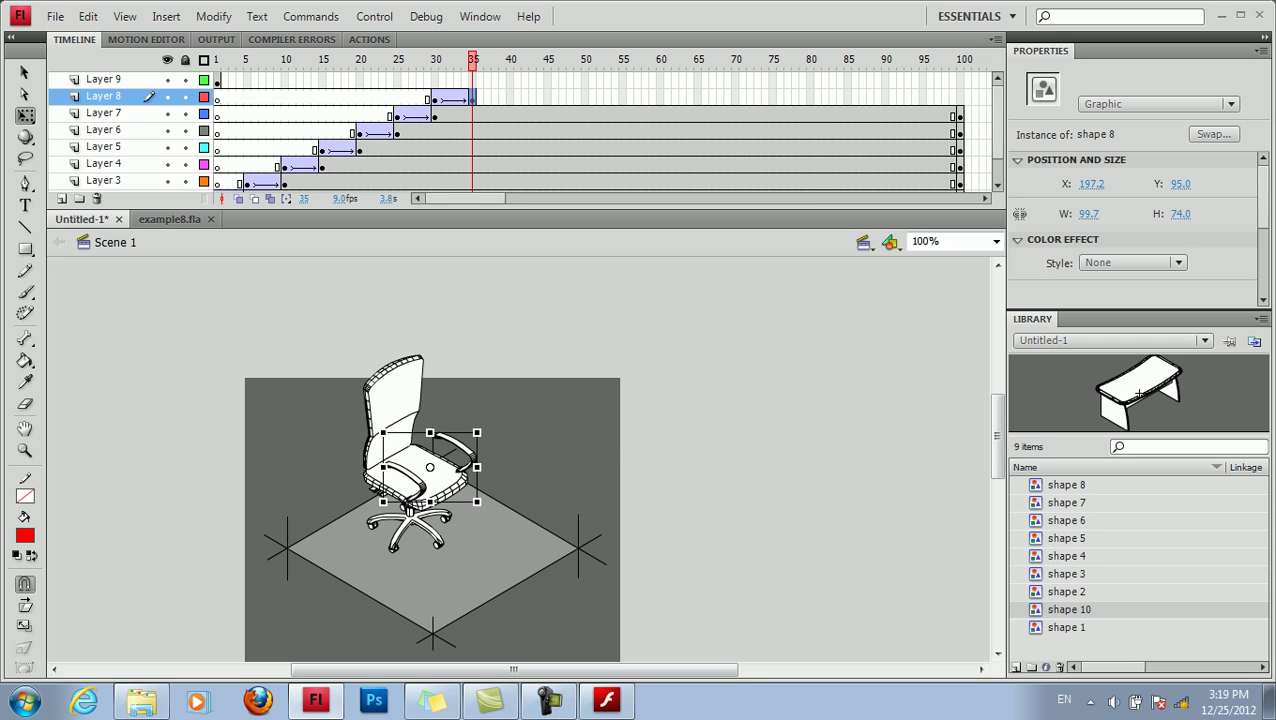
{"action": "key", "text": "Right"}
{"action": "key", "text": "Up"}
{"action": "key", "text": "Left"}
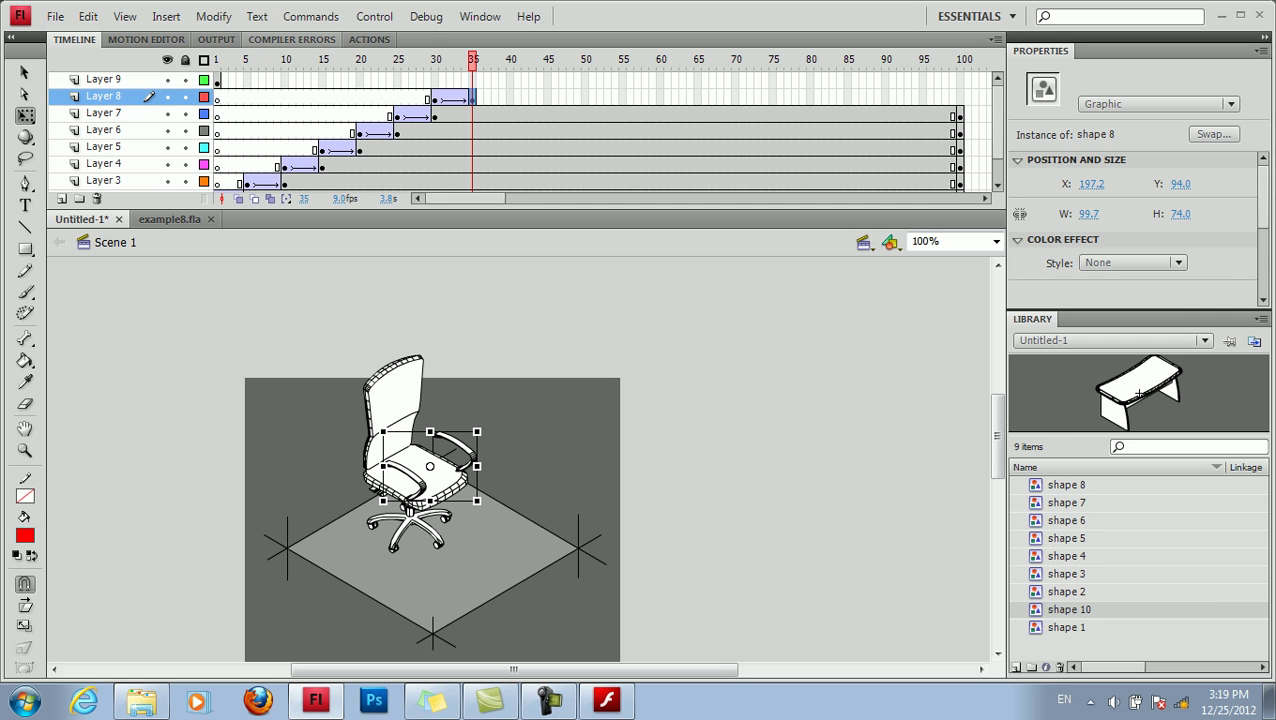
Step: Shift the desk keyframe of Layer 9 from frame 1 to frame 35 and create a classic tween to a new keyframe at frame 40
{"action": "left_click", "coordinate": [217, 81]}
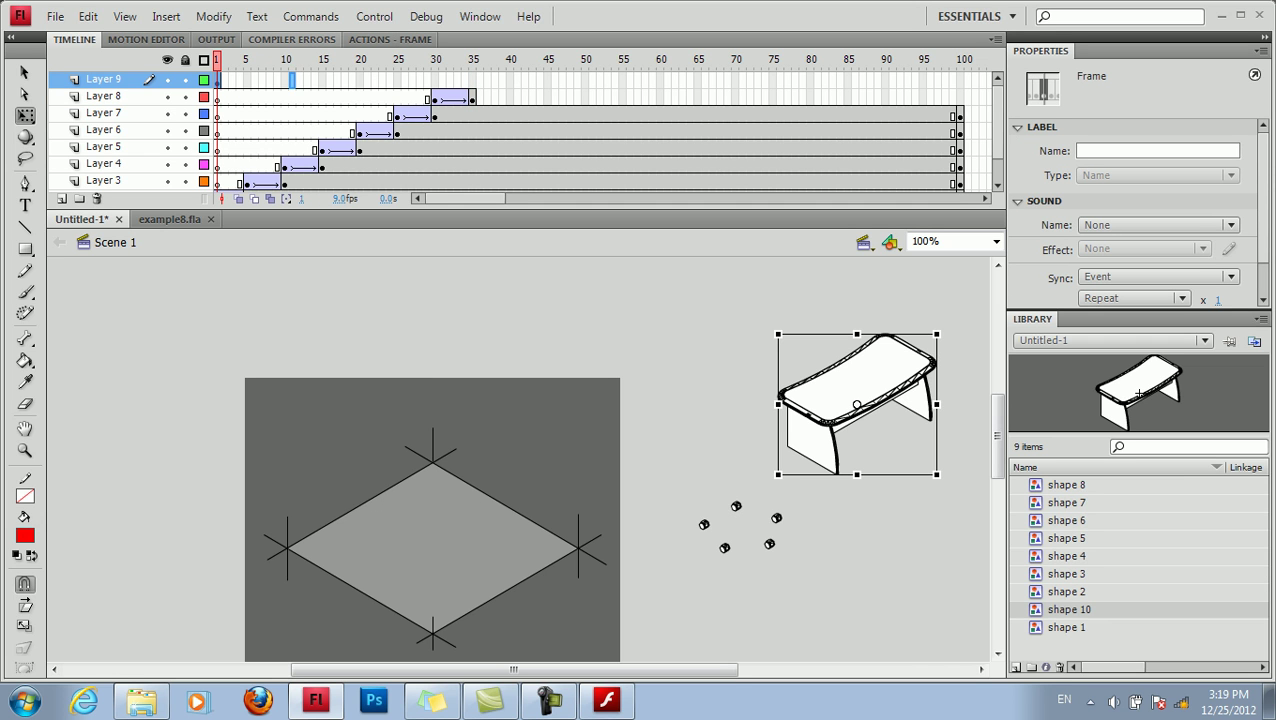
{"action": "left_click_drag", "start_coordinate": [217, 81], "coordinate": [472, 81]}
{"action": "left_click", "coordinate": [510, 81]}
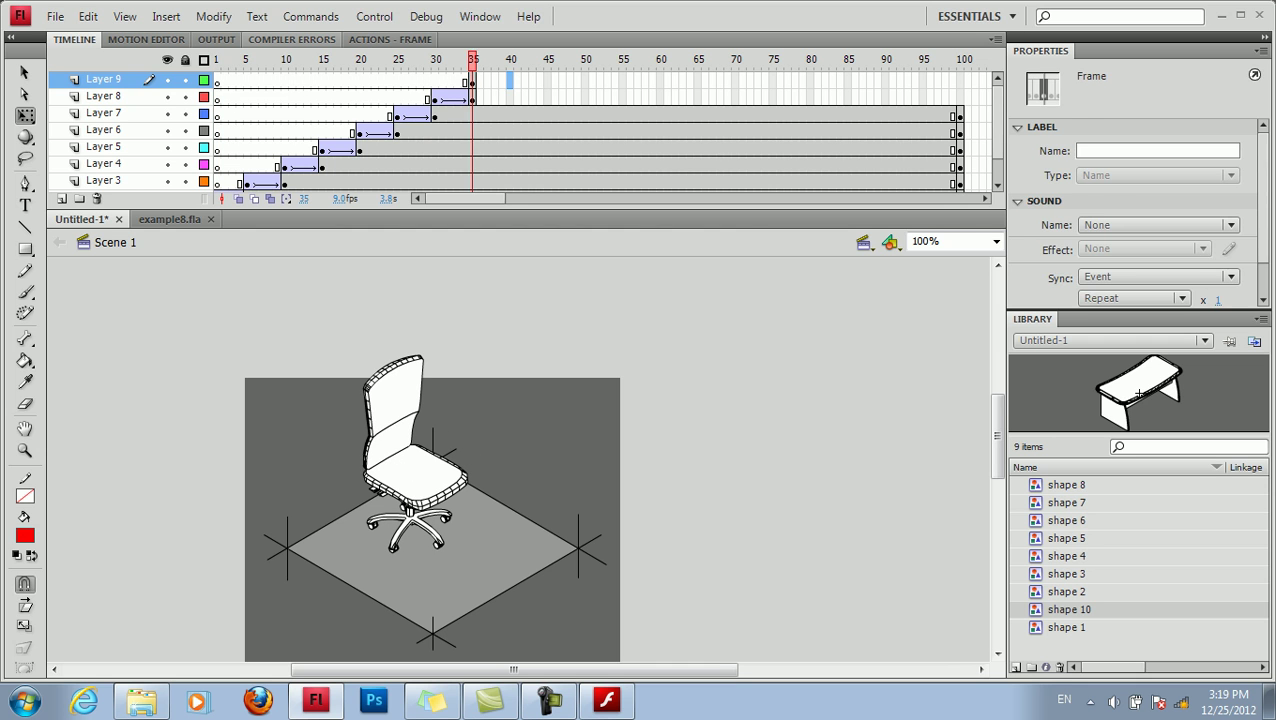
{"action": "right_click", "coordinate": [503, 80]}
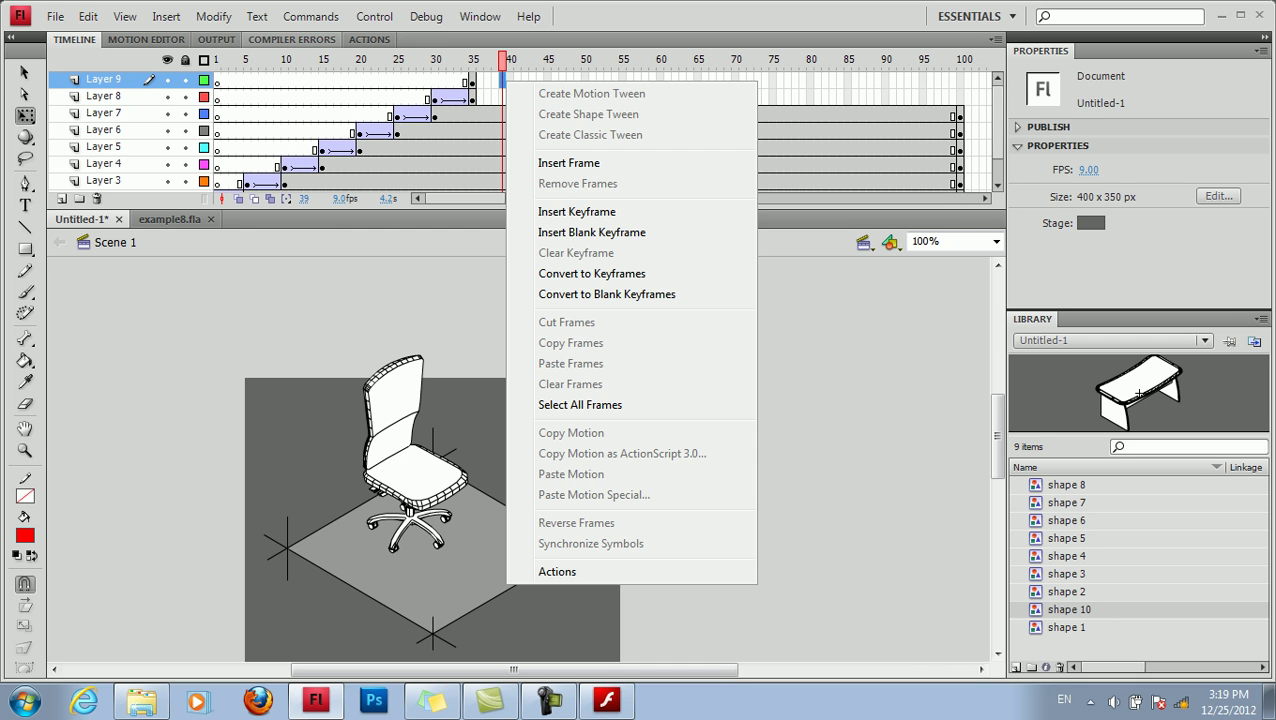
{"action": "left_click", "coordinate": [510, 80]}
{"action": "right_click", "coordinate": [510, 80]}
{"action": "left_click", "coordinate": [576, 211]}
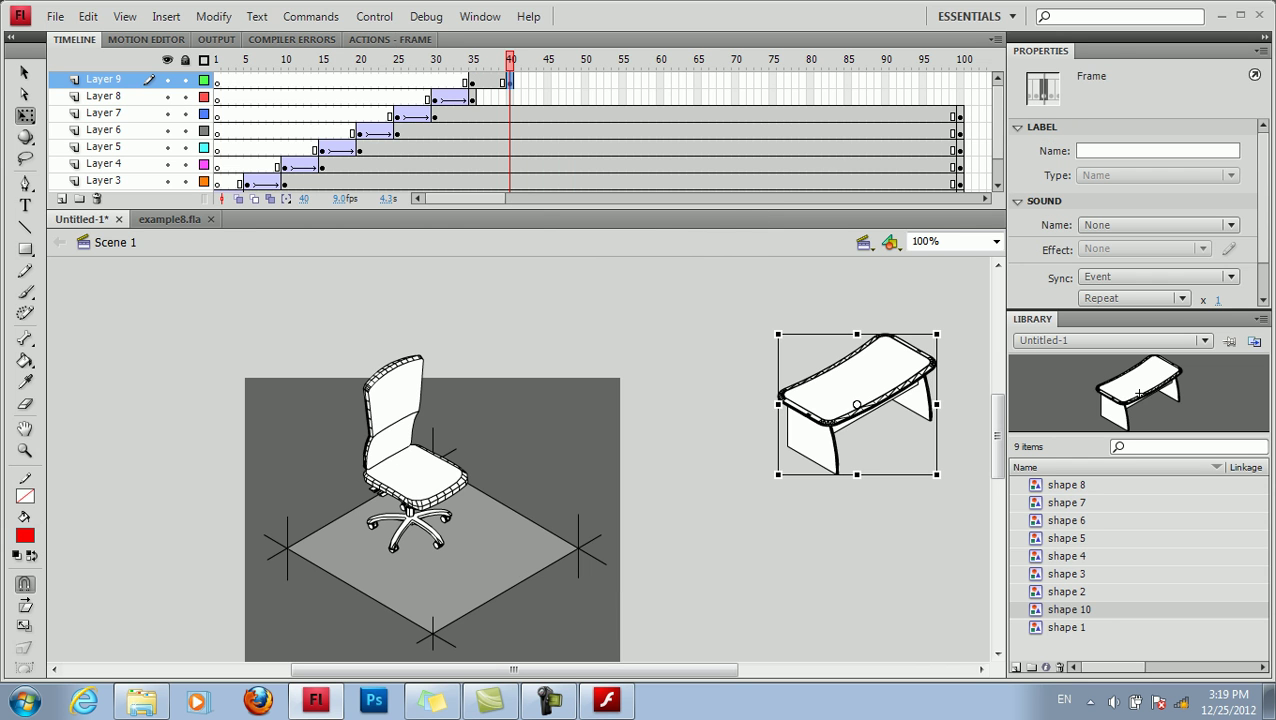
{"action": "right_click", "coordinate": [487, 80]}
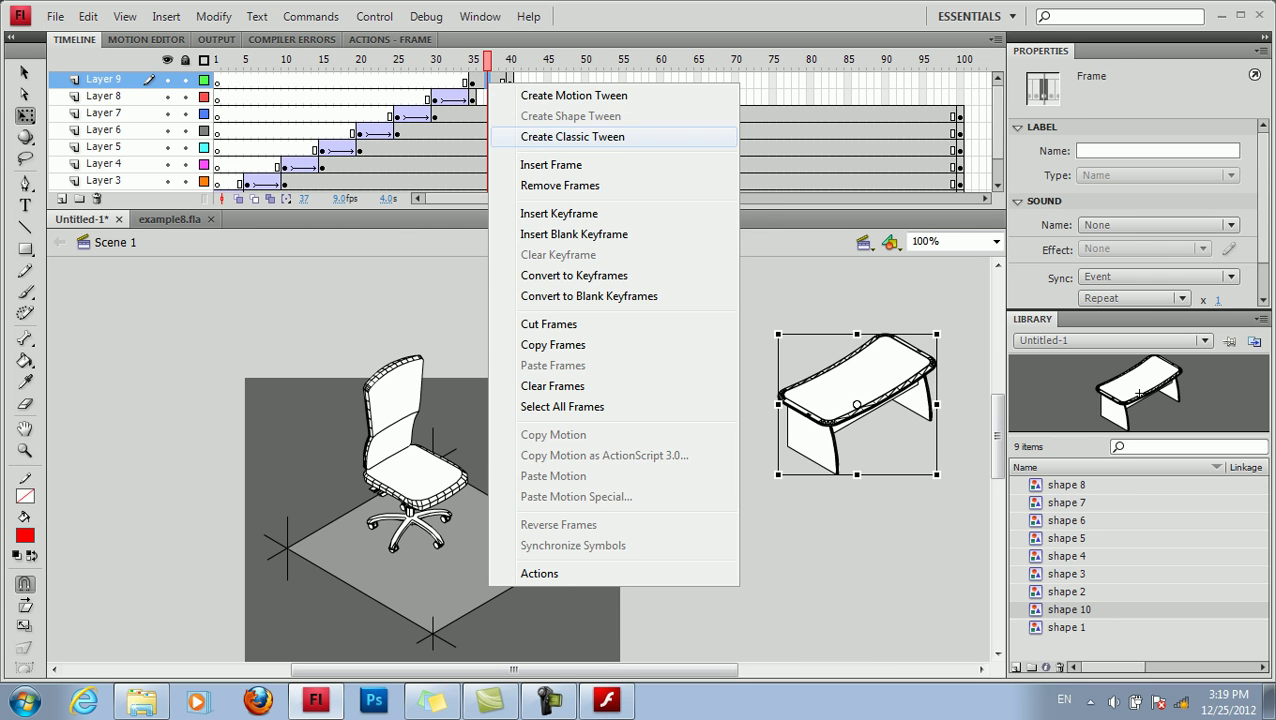
{"action": "left_click", "coordinate": [572, 136]}
Step: Scale the desk at frame 40 of Layer 9 down to about 133 by 124 px and move it onto the floor in front of the chair
{"action": "left_click", "coordinate": [510, 80]}
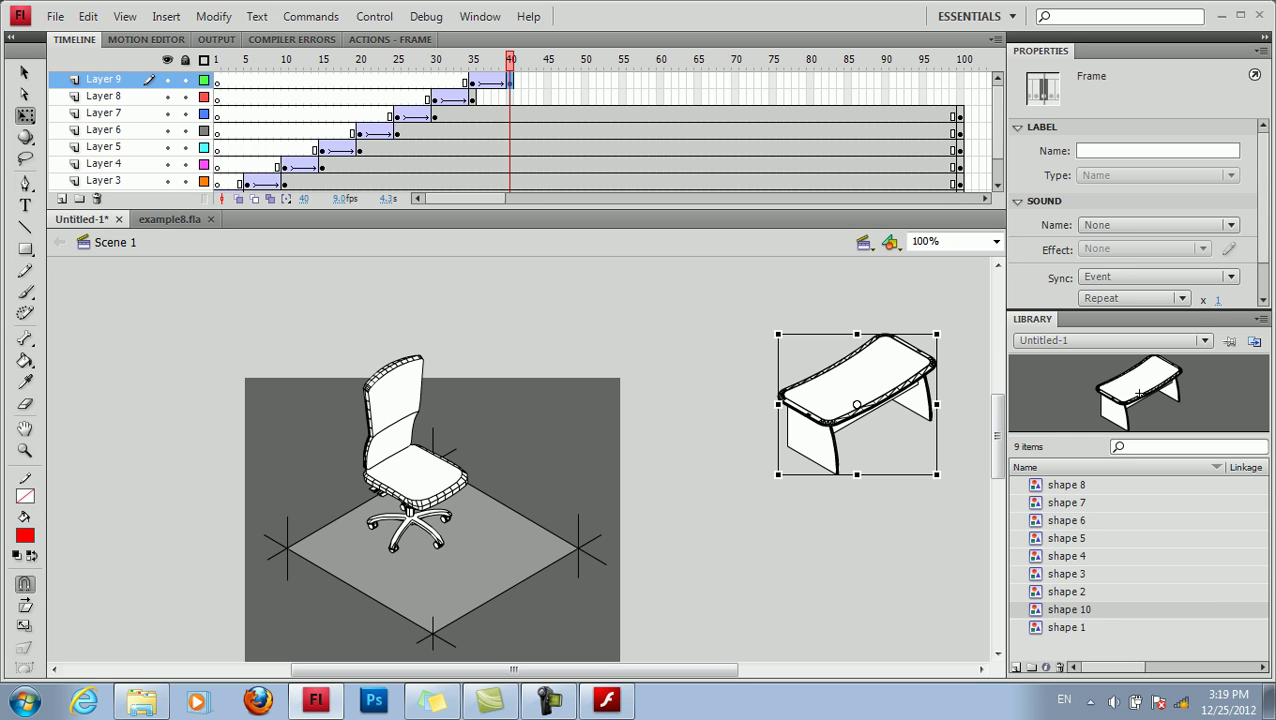
{"action": "left_click_drag", "start_coordinate": [778, 334], "coordinate": [795, 346]}
{"action": "left_click_drag", "start_coordinate": [857, 405], "coordinate": [486, 536]}
{"action": "left_click", "coordinate": [690, 470]}
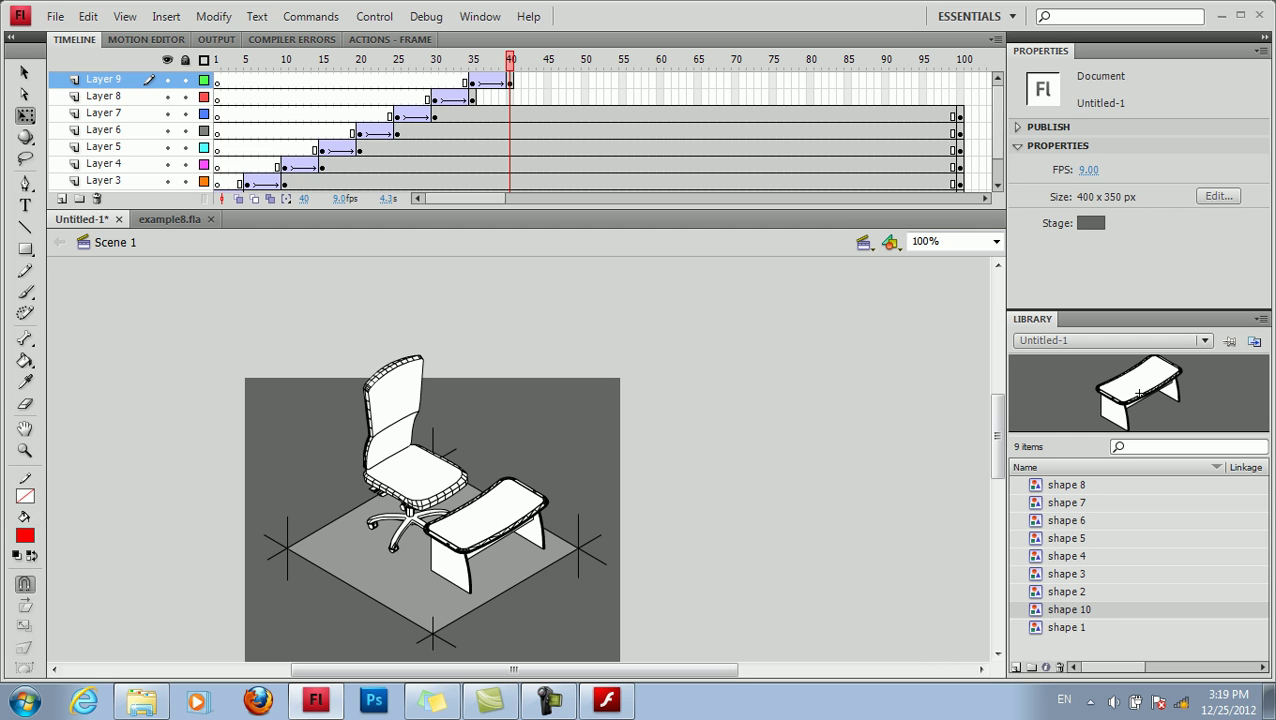
Step: Unlock Layer 1 and select its floor shape at frame 1
{"action": "scroll", "coordinate": [600, 130], "scroll_direction": "down", "scroll_amount": 2}
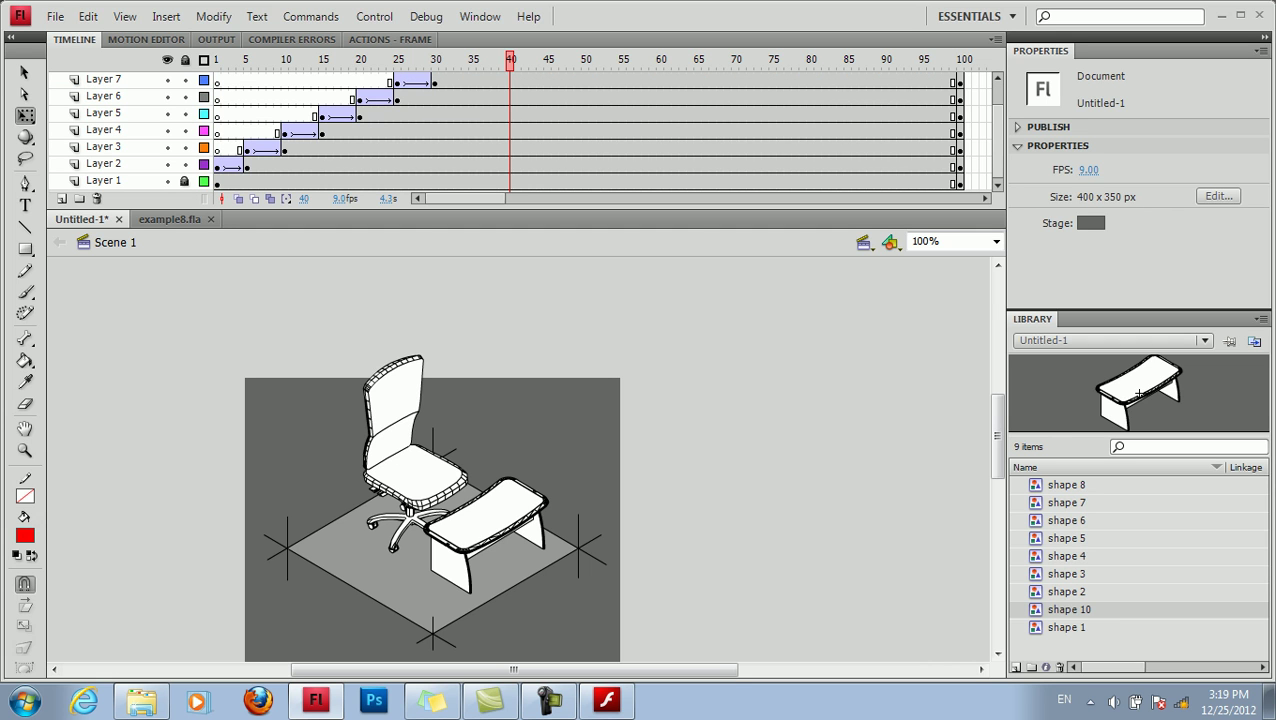
{"action": "left_click", "coordinate": [217, 183]}
{"action": "left_click", "coordinate": [185, 181]}
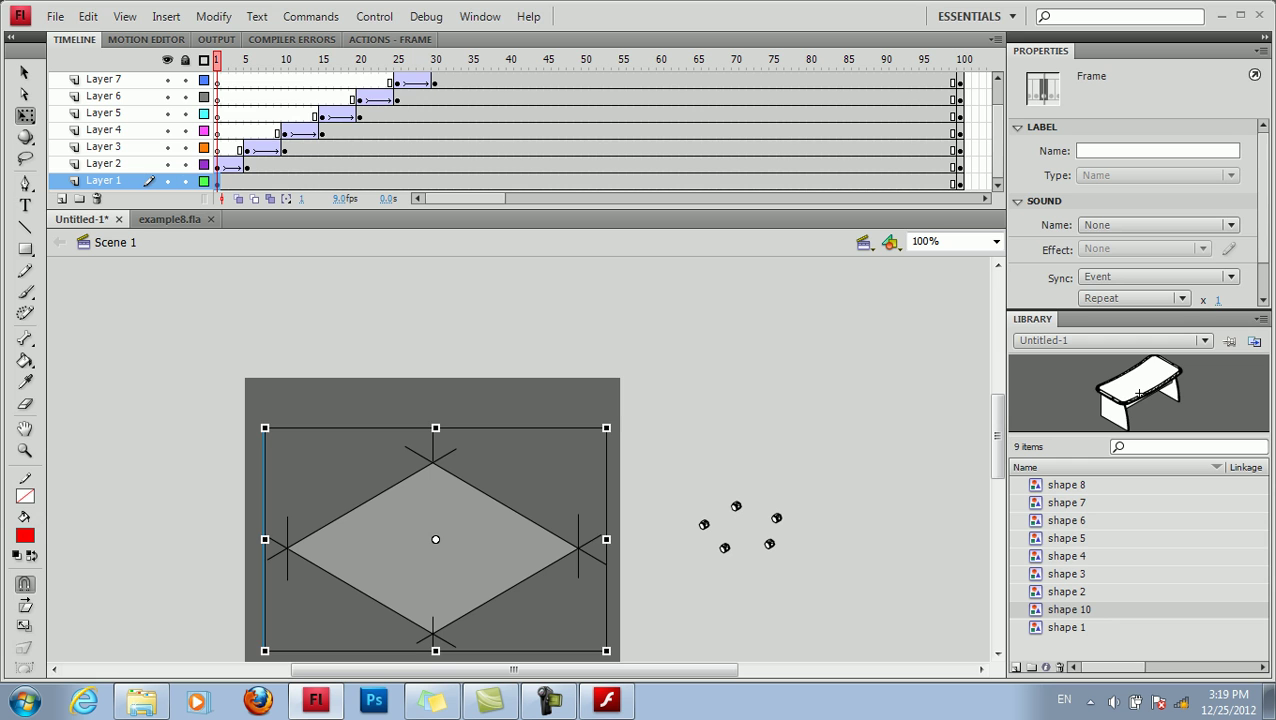
{"action": "left_click_drag", "start_coordinate": [997, 437], "coordinate": [997, 457]}
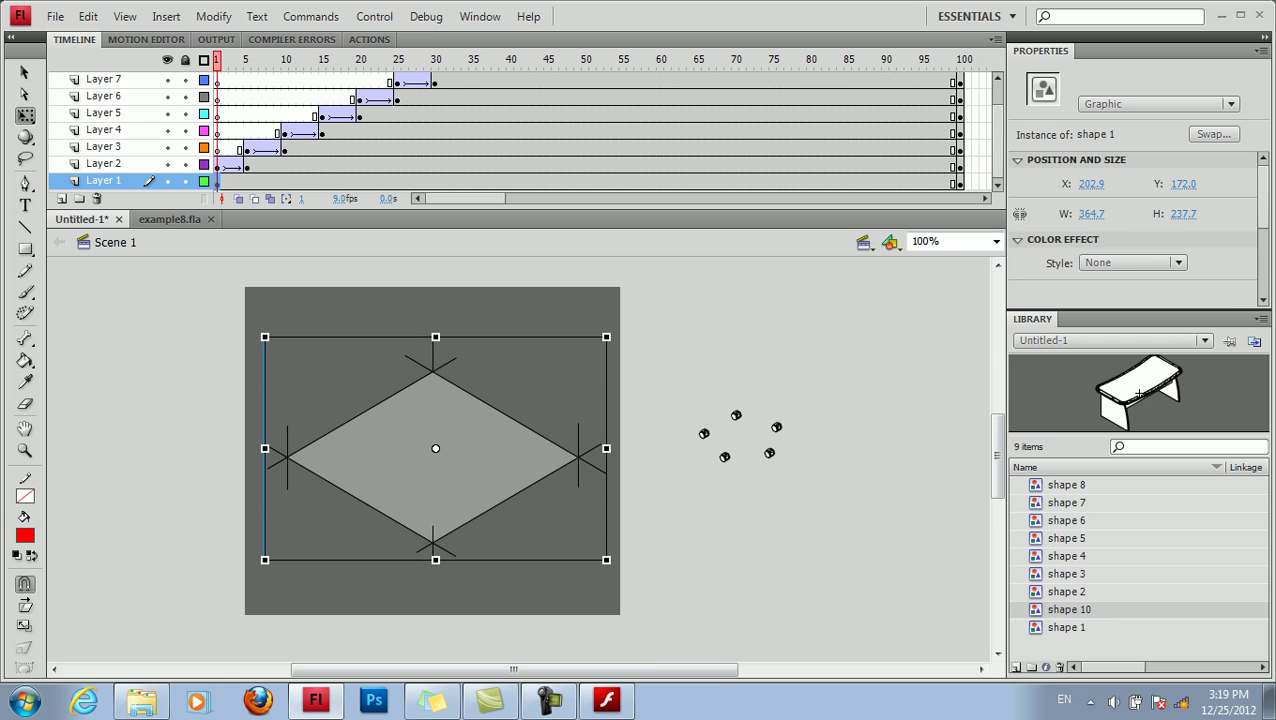
Step: Set the document height to 400 px, keeping the width at 400 px
{"action": "key", "text": "Escape"}
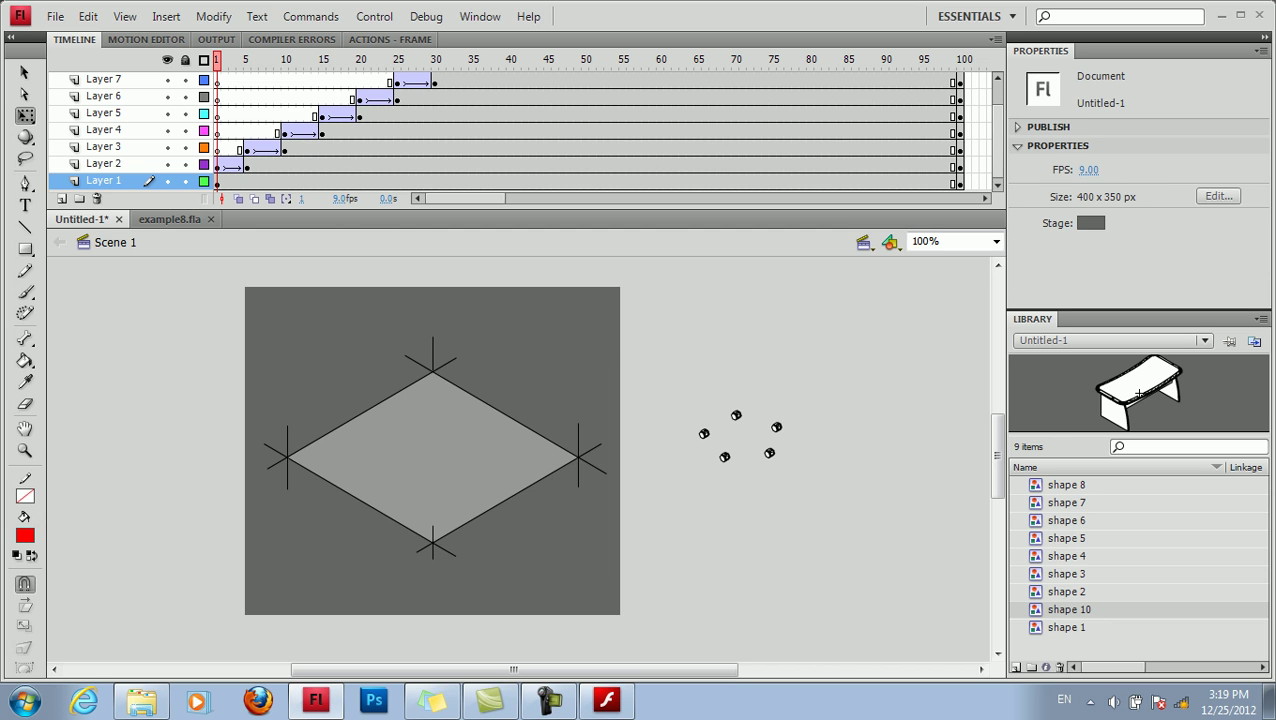
{"action": "left_click", "coordinate": [1218, 196]}
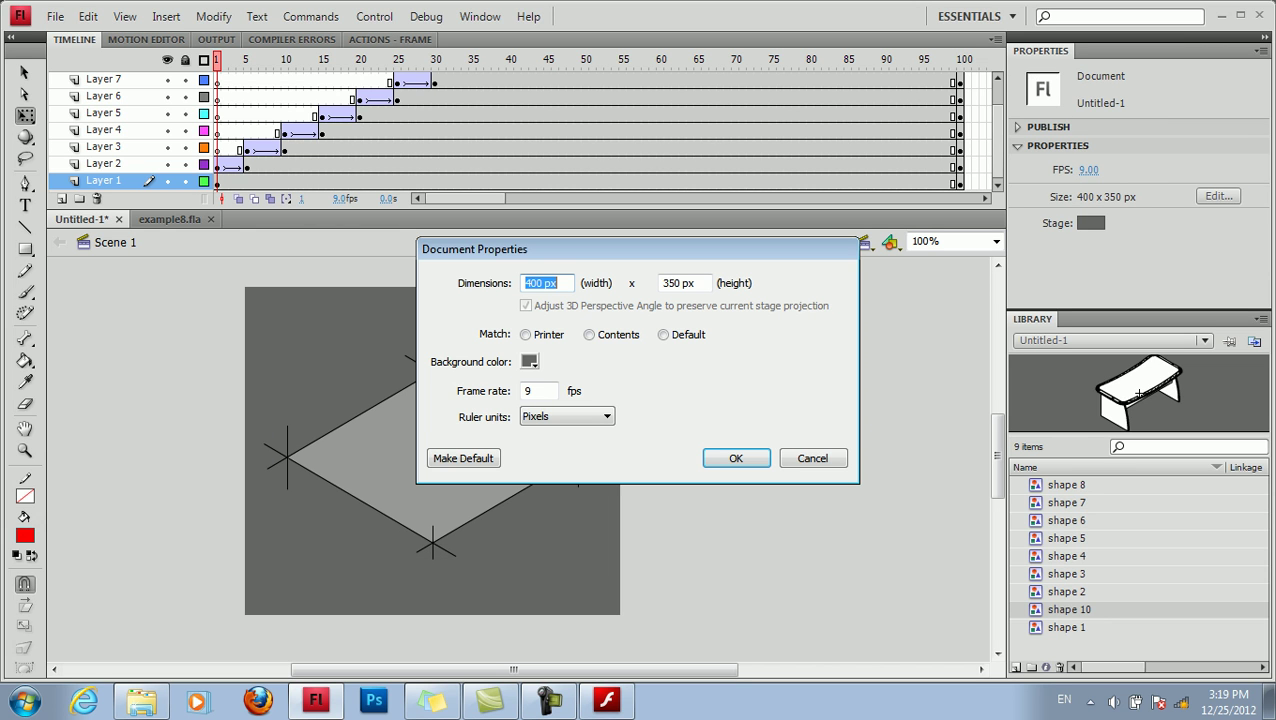
{"action": "double_click", "coordinate": [672, 283]}
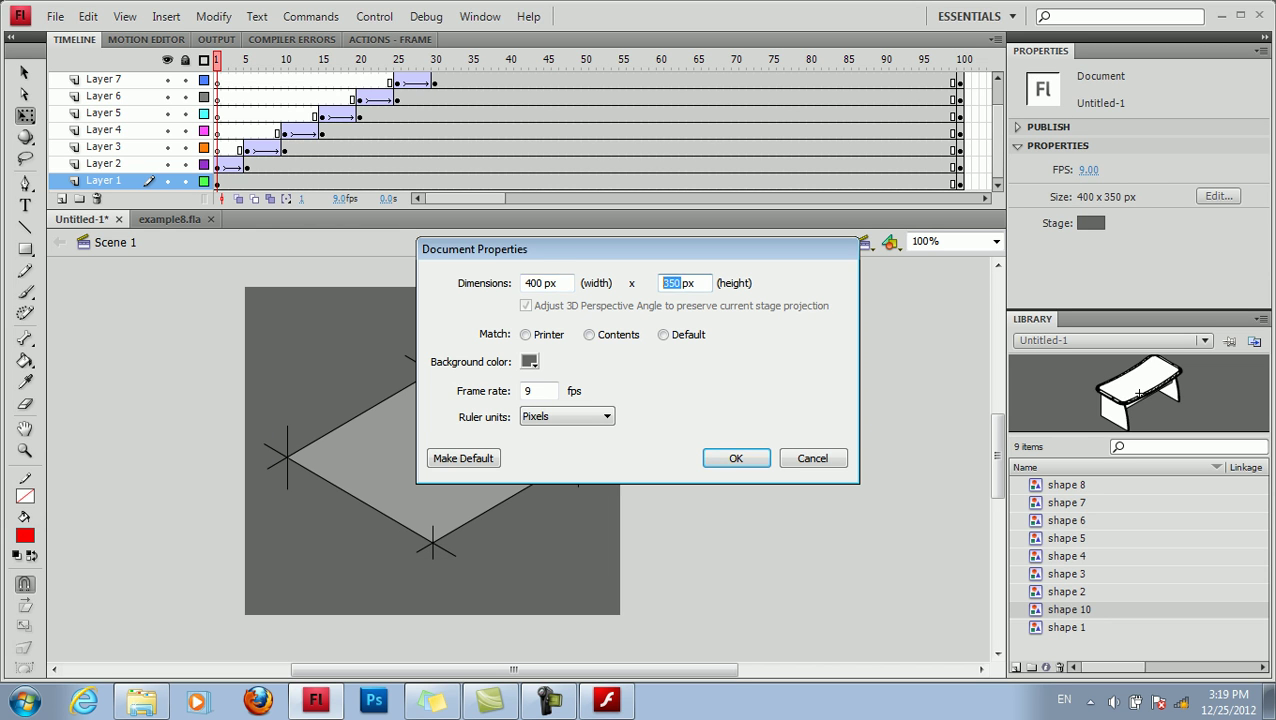
{"action": "type", "text": "400"}
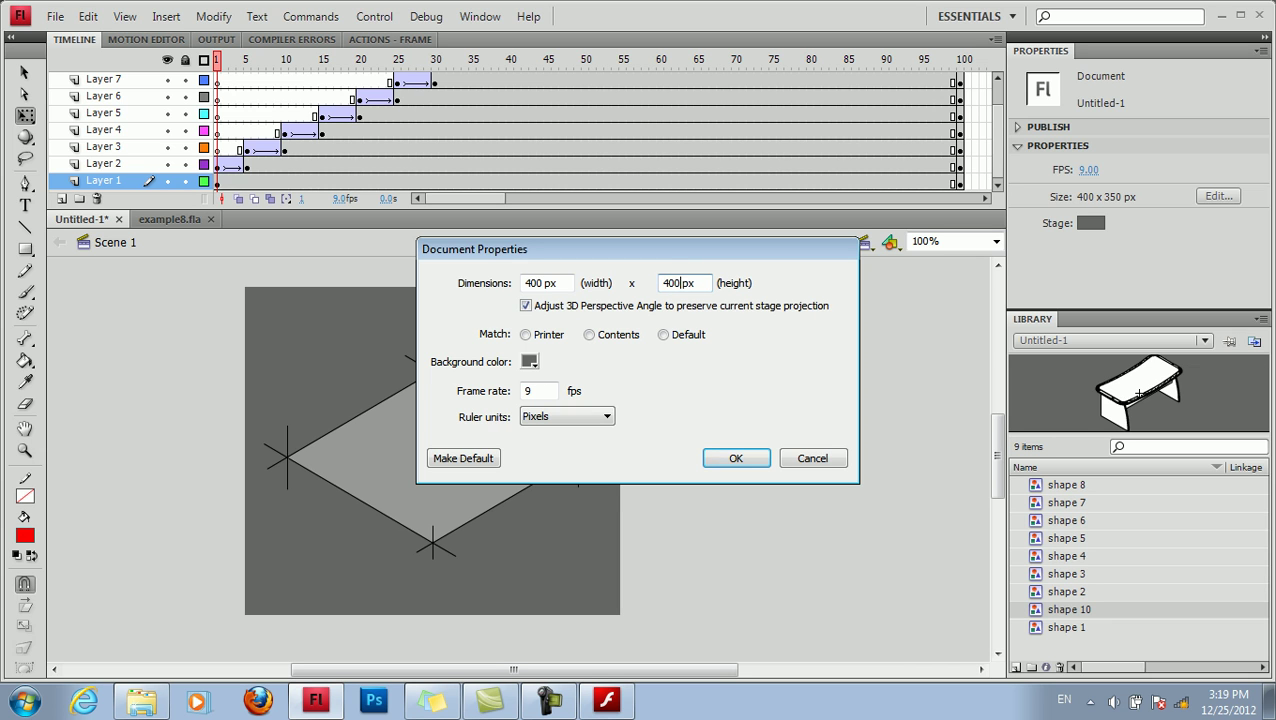
{"action": "left_click", "coordinate": [735, 458]}
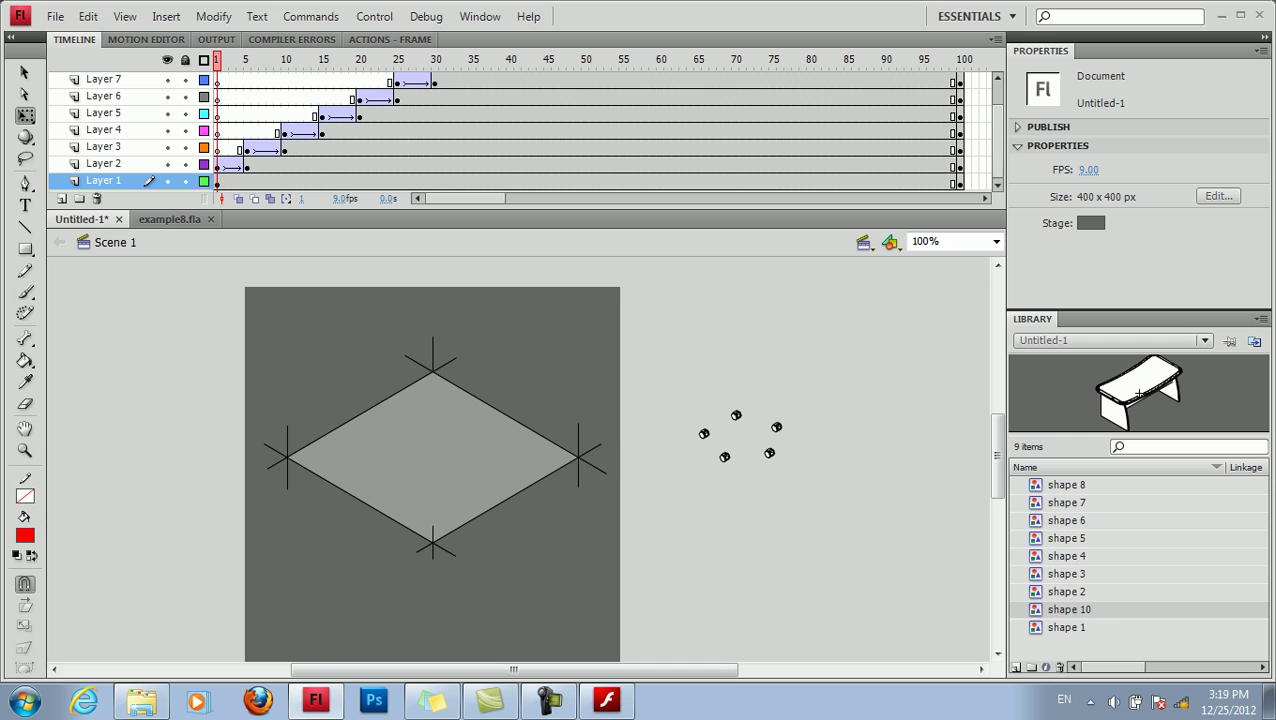
{"action": "left_click_drag", "start_coordinate": [997, 456], "coordinate": [997, 461]}
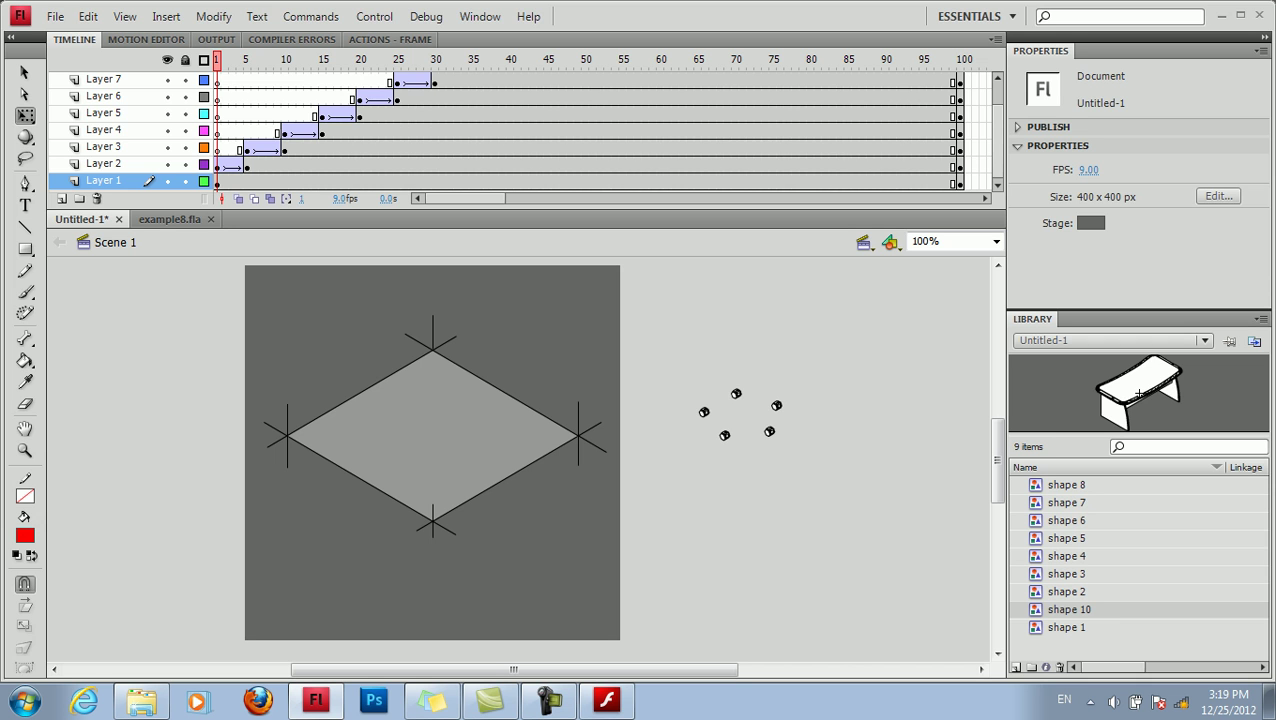
Step: Check the chair parts' placement at the keyframes of Layers 7, 2 and 3 and preview the animation in a test movie
{"action": "left_click", "coordinate": [435, 83]}
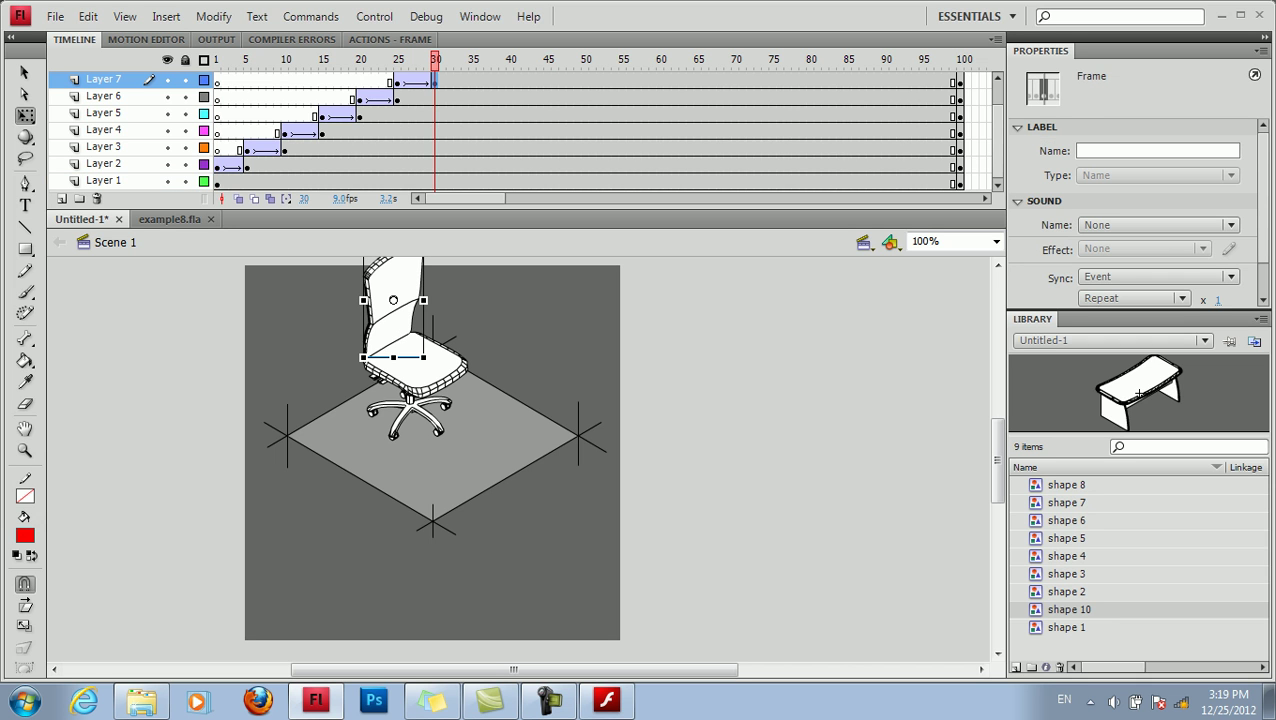
{"action": "scroll", "coordinate": [997, 440], "scroll_direction": "up", "scroll_amount": 6}
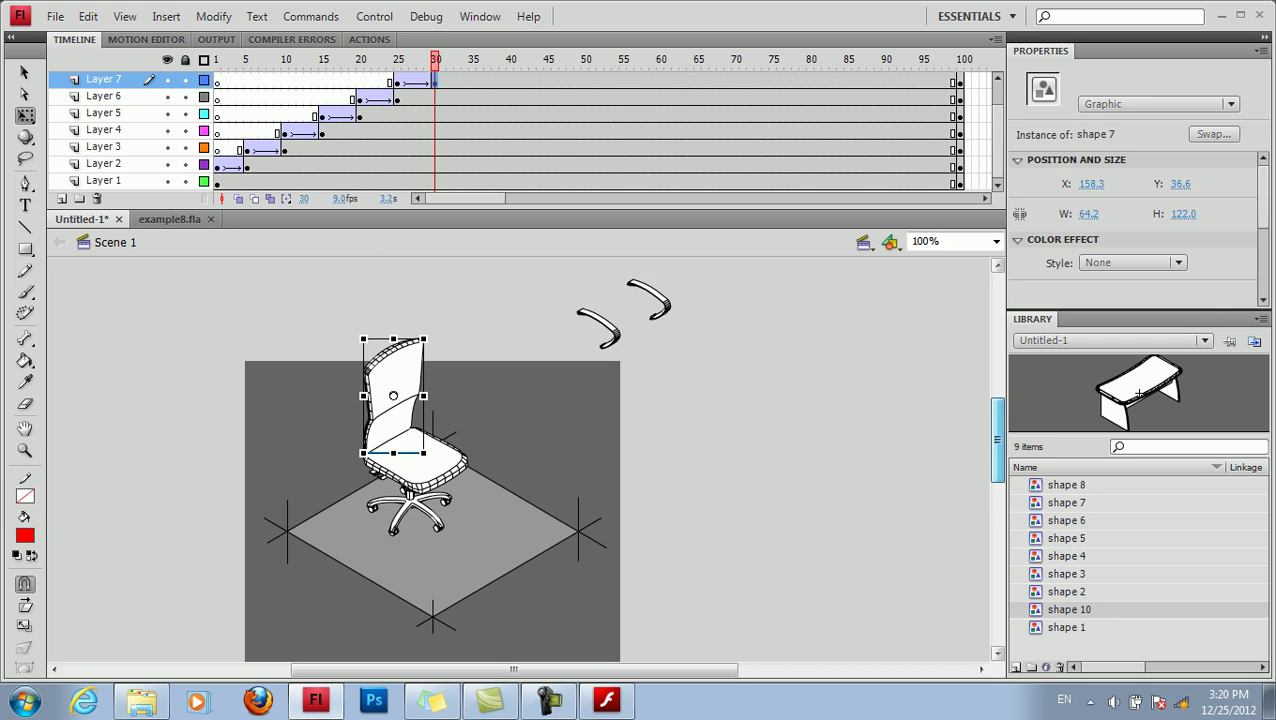
{"action": "scroll", "coordinate": [997, 440], "scroll_direction": "down", "scroll_amount": 5}
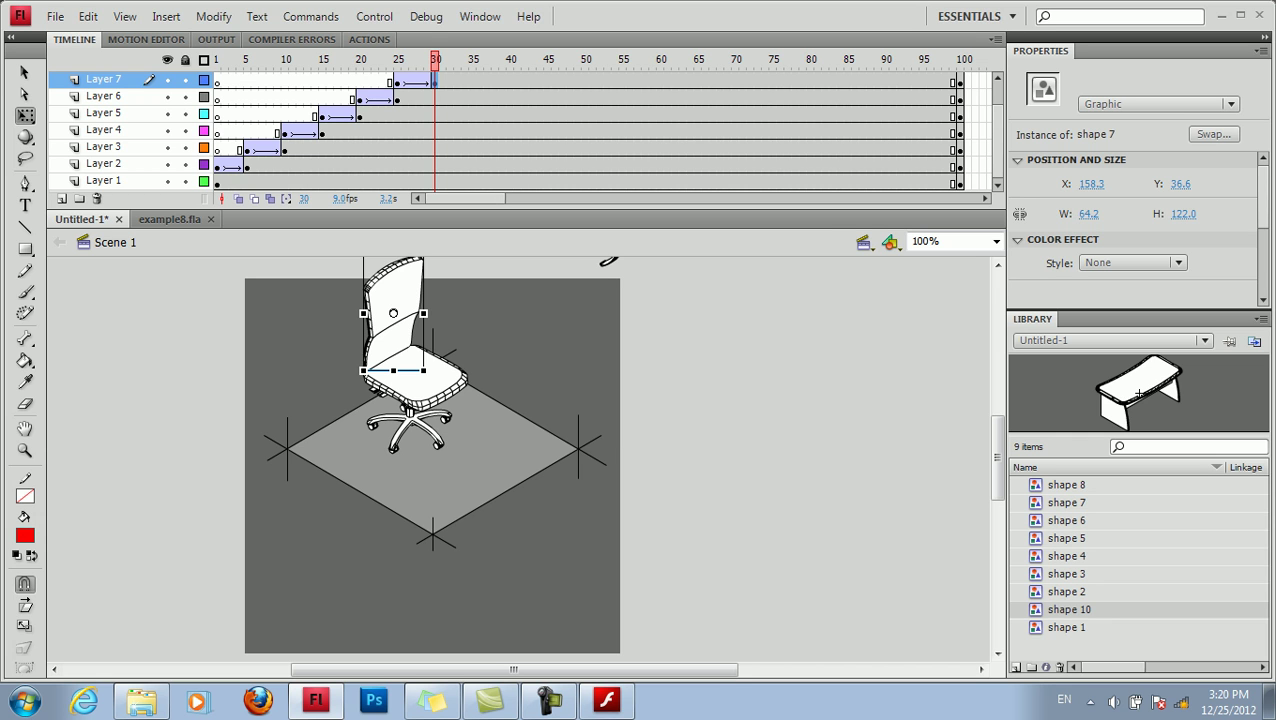
{"action": "left_click", "coordinate": [217, 166]}
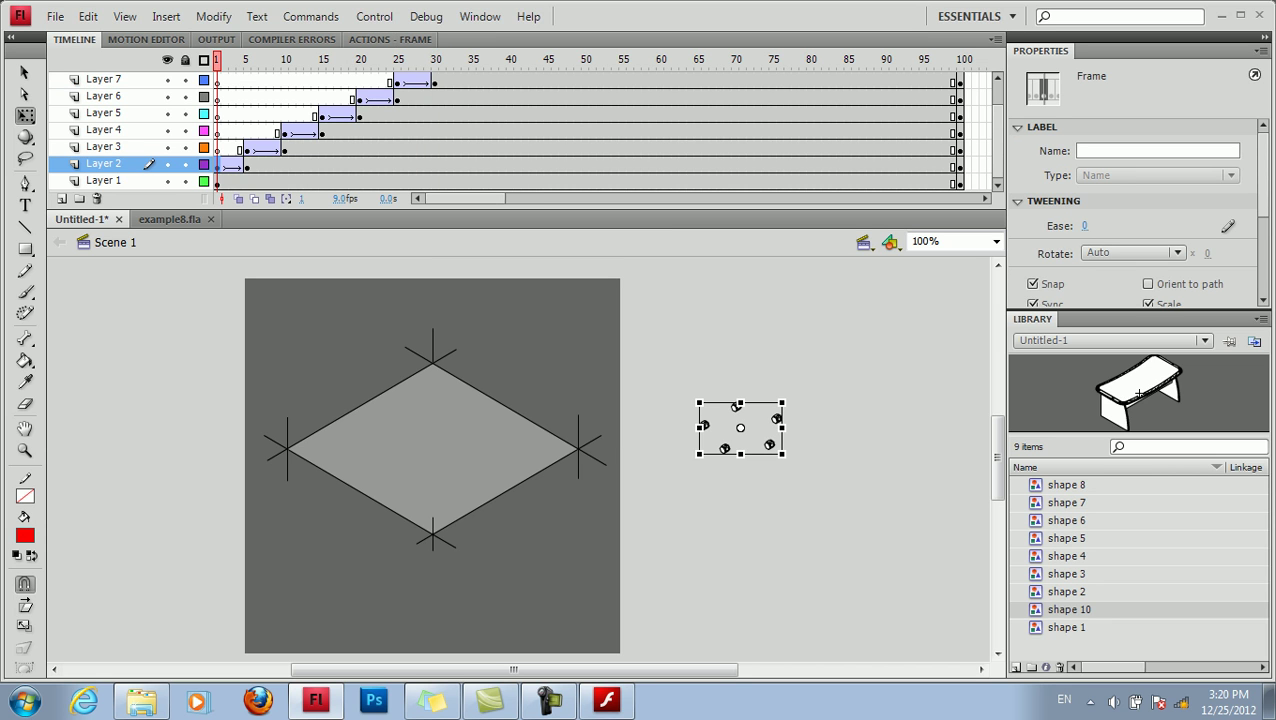
{"action": "left_click", "coordinate": [247, 166]}
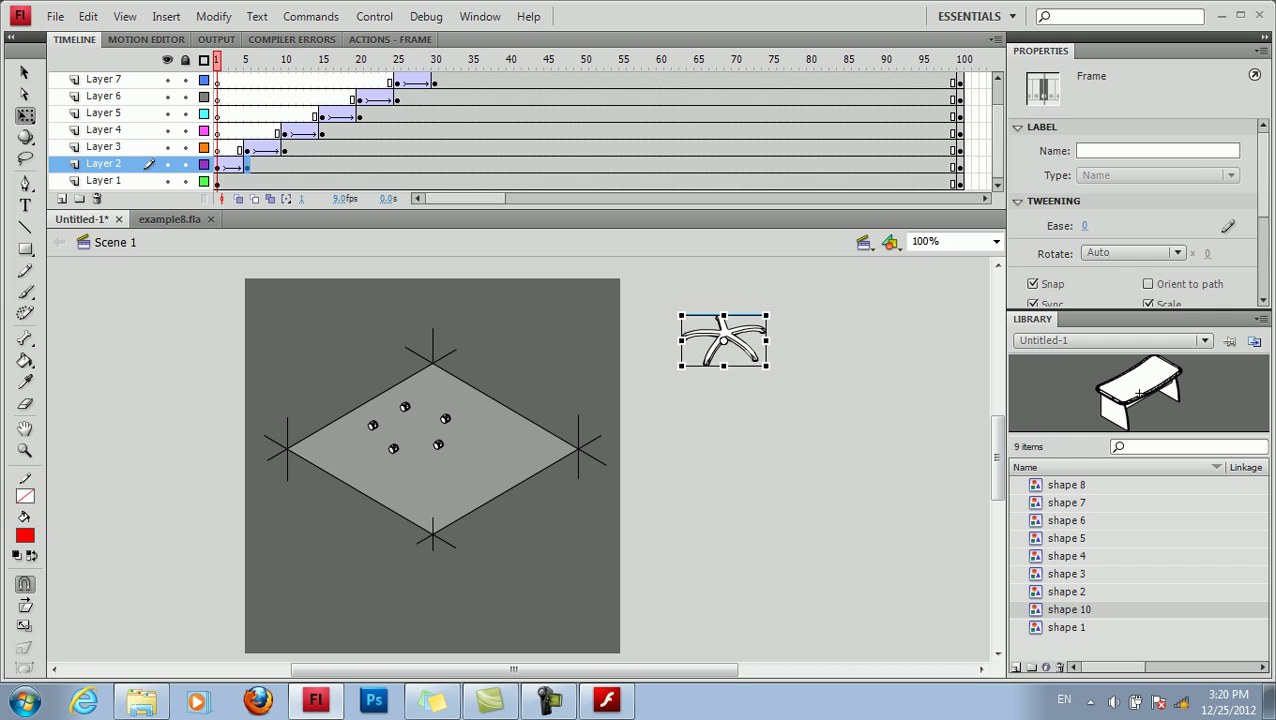
{"action": "left_click", "coordinate": [285, 149]}
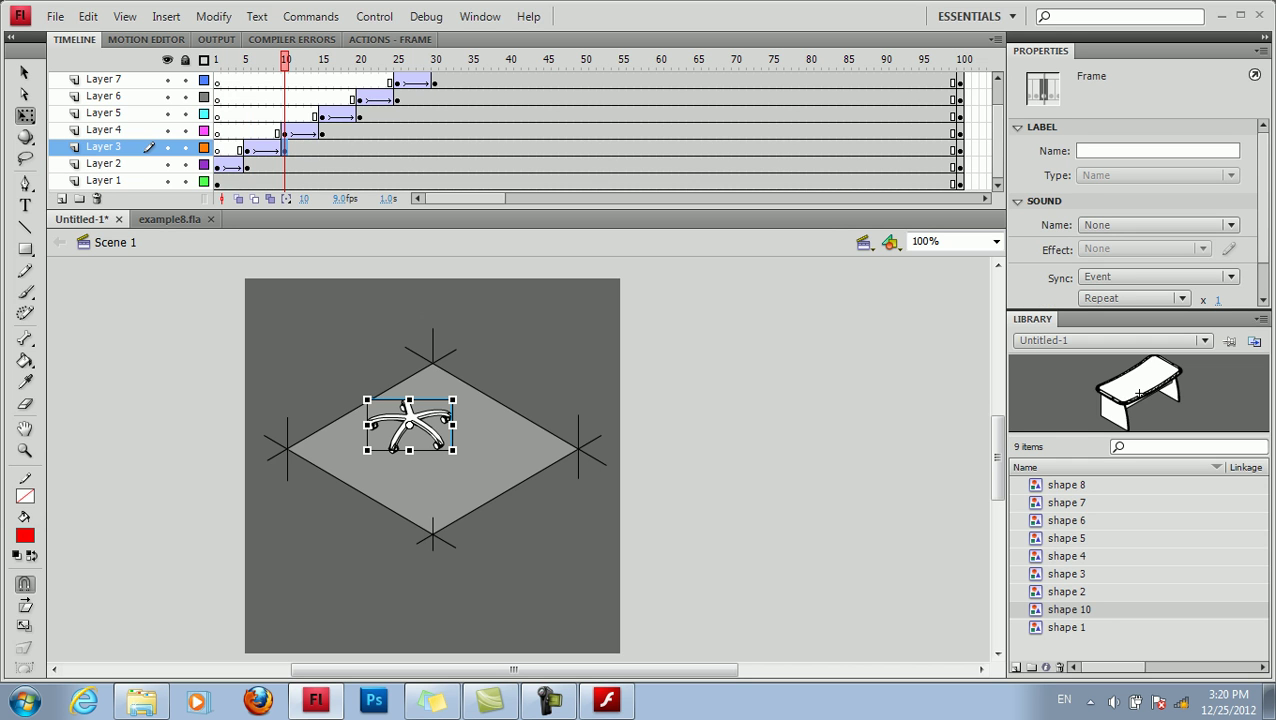
{"action": "key", "text": "ctrl+Return"}
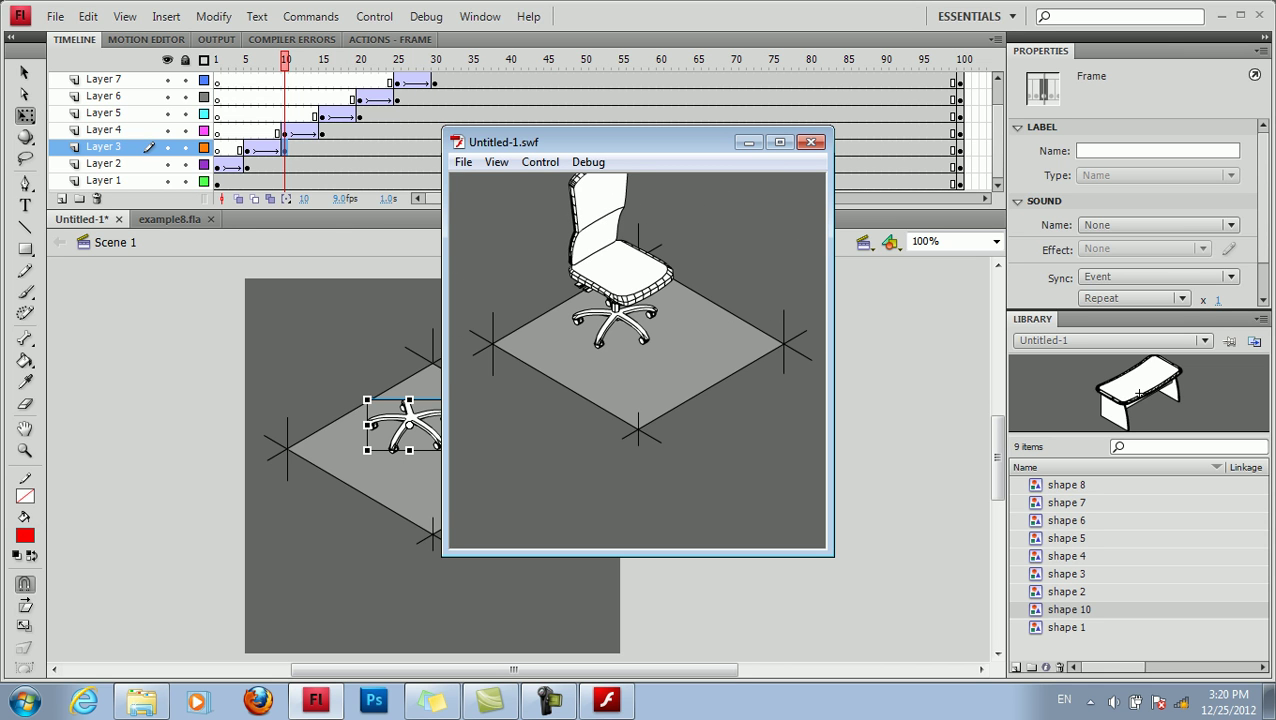
{"action": "left_click", "coordinate": [811, 142]}
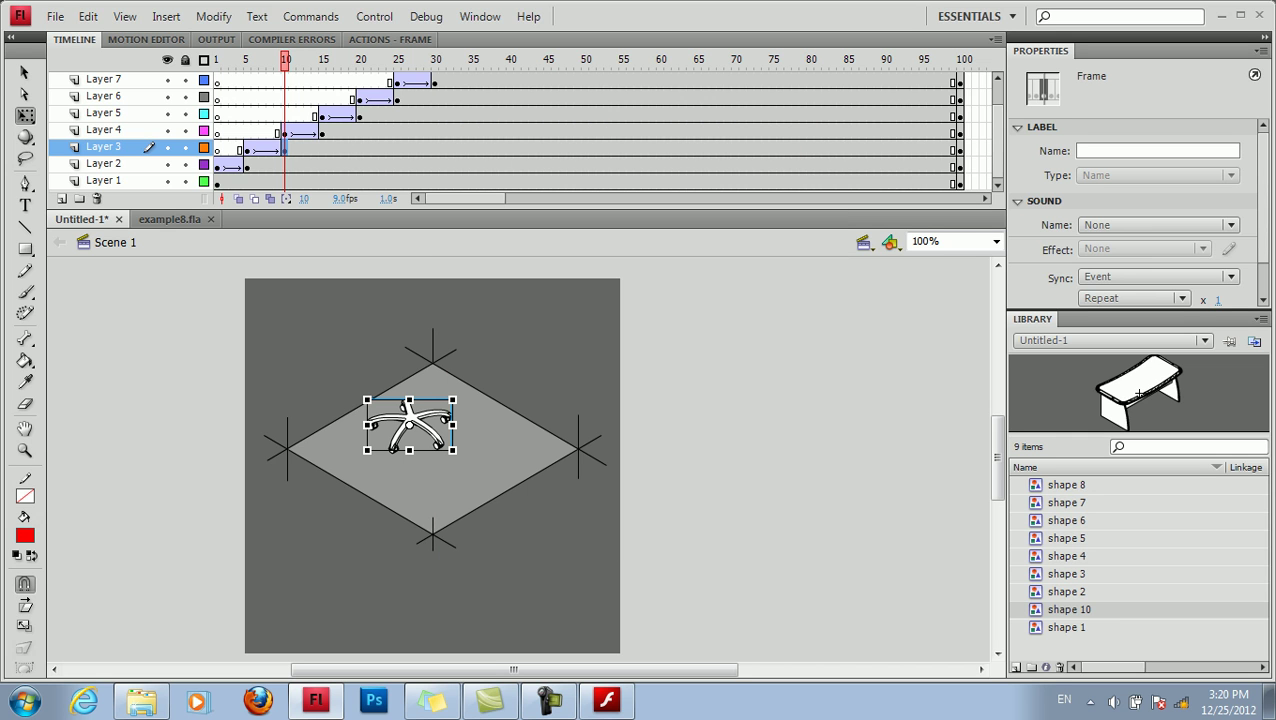
Step: Insert keyframes at frames 55 and 60 of Layer 9 and create a classic tween between them
{"action": "scroll", "coordinate": [520, 131], "scroll_direction": "up", "scroll_amount": 2}
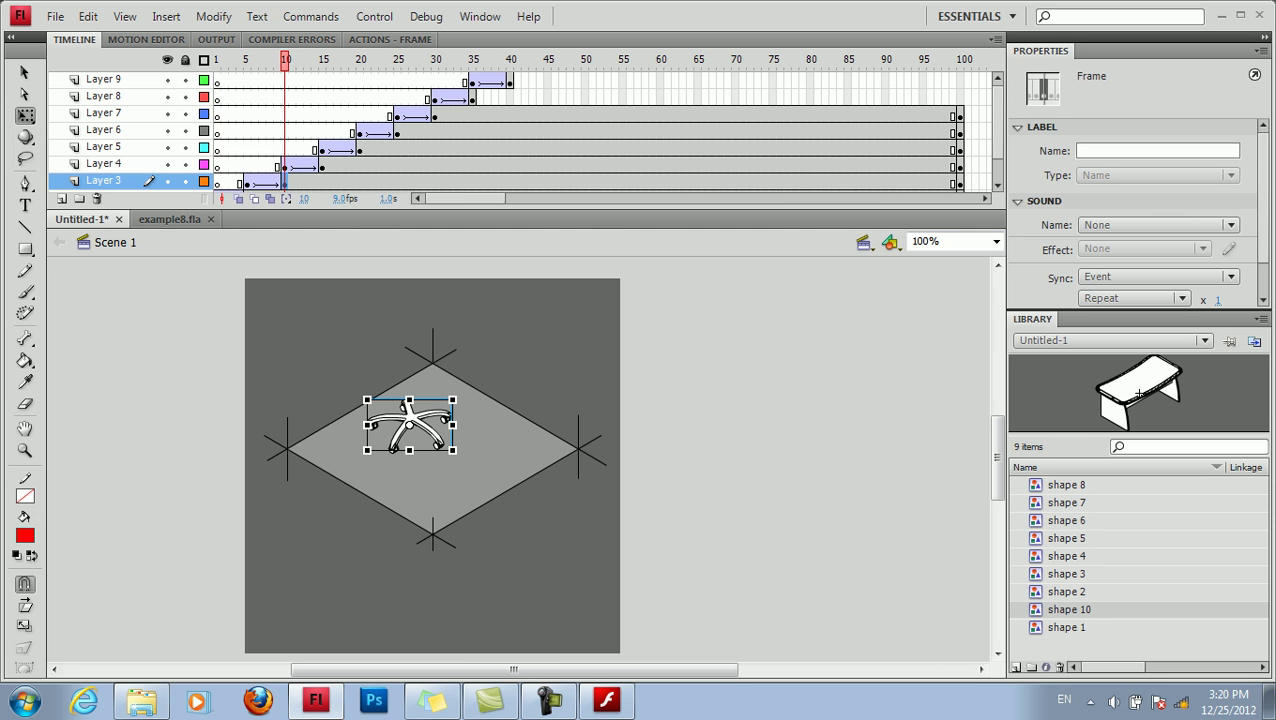
{"action": "left_click", "coordinate": [622, 79]}
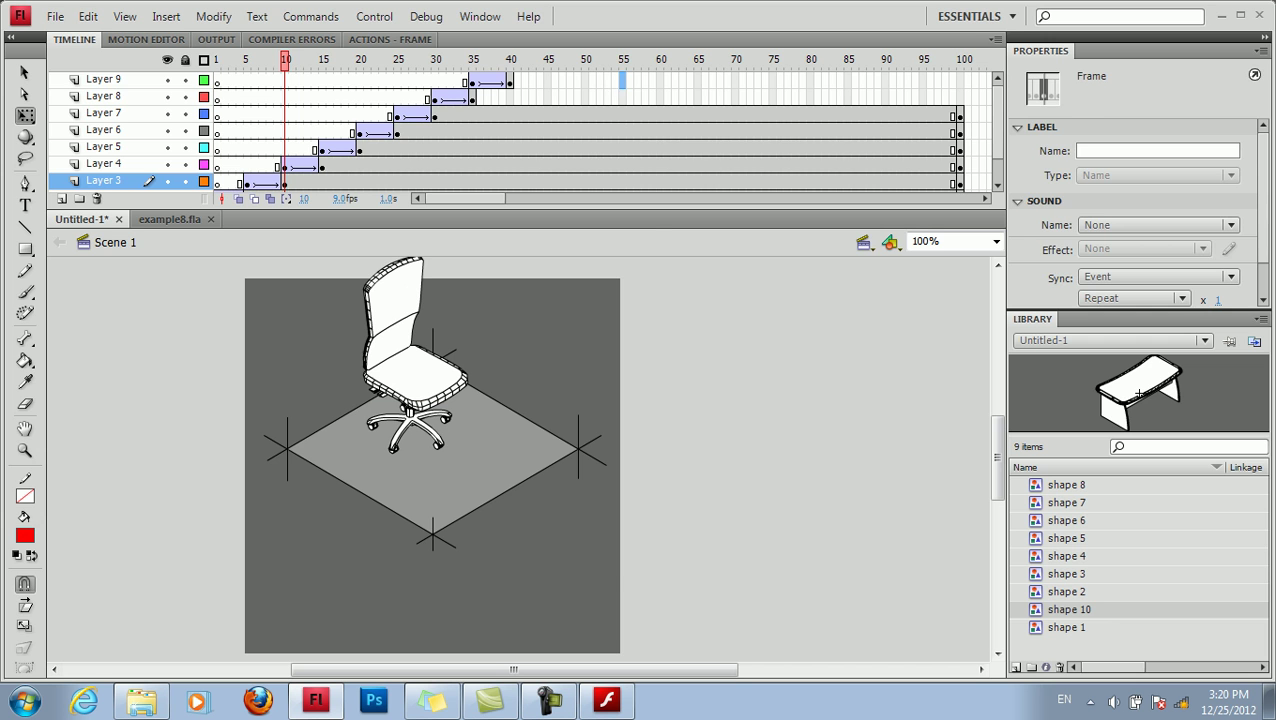
{"action": "right_click", "coordinate": [622, 79]}
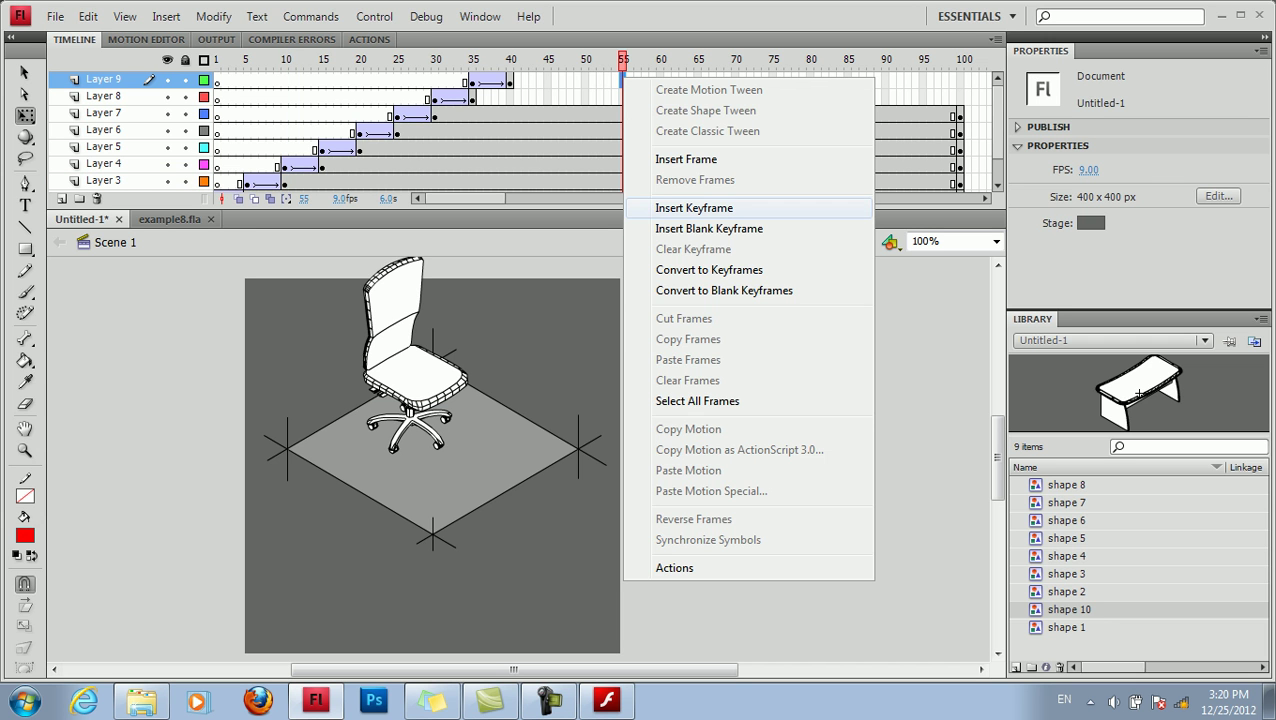
{"action": "left_click", "coordinate": [694, 207]}
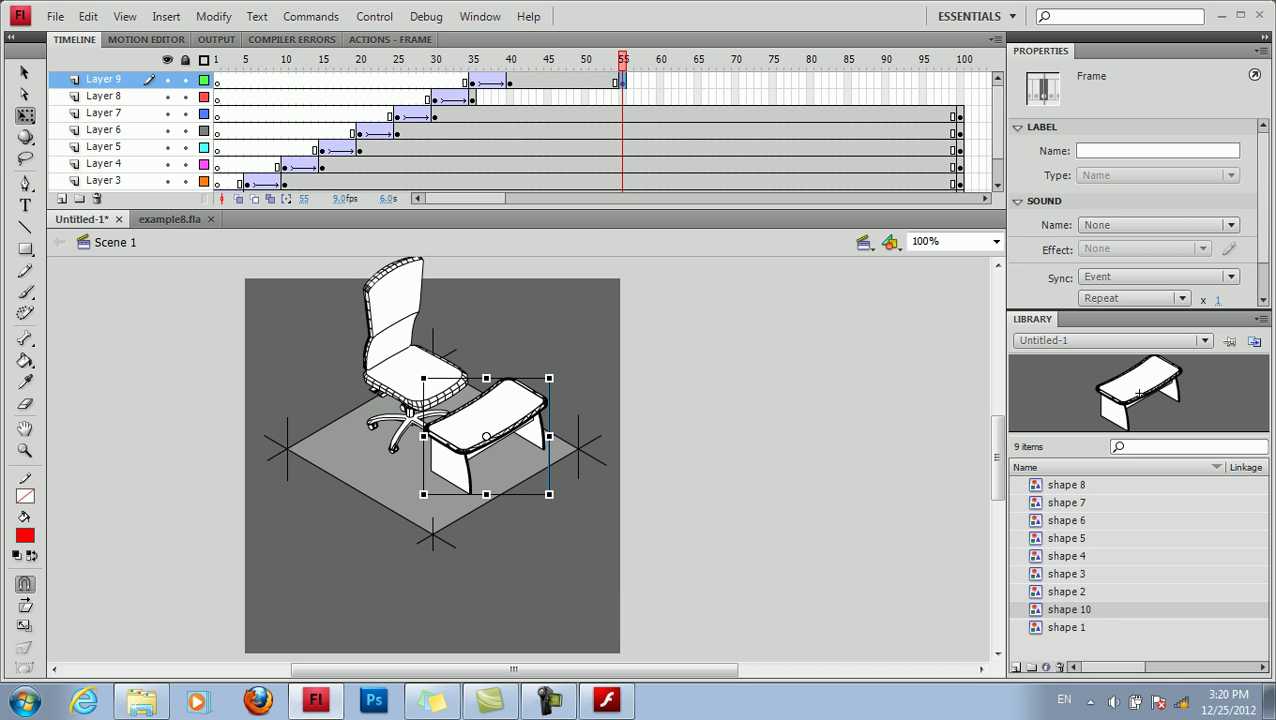
{"action": "left_click", "coordinate": [660, 79]}
{"action": "right_click", "coordinate": [660, 79]}
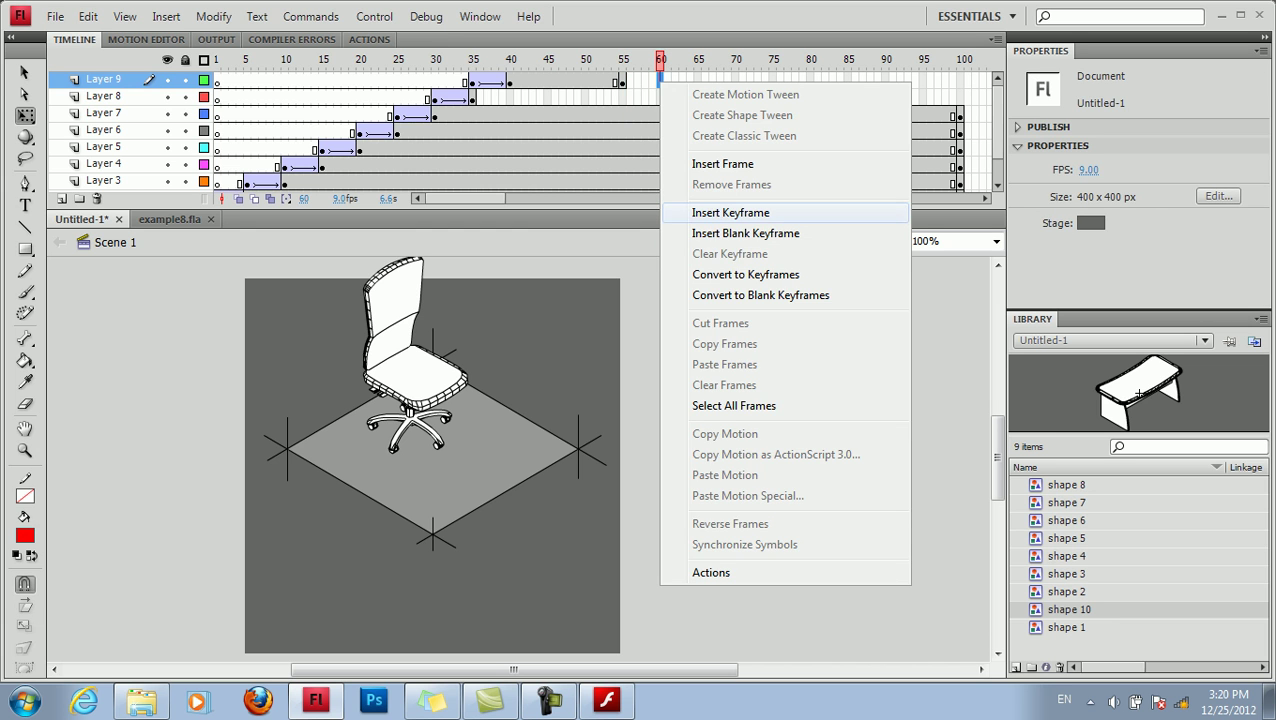
{"action": "left_click", "coordinate": [730, 212]}
{"action": "left_click", "coordinate": [638, 79]}
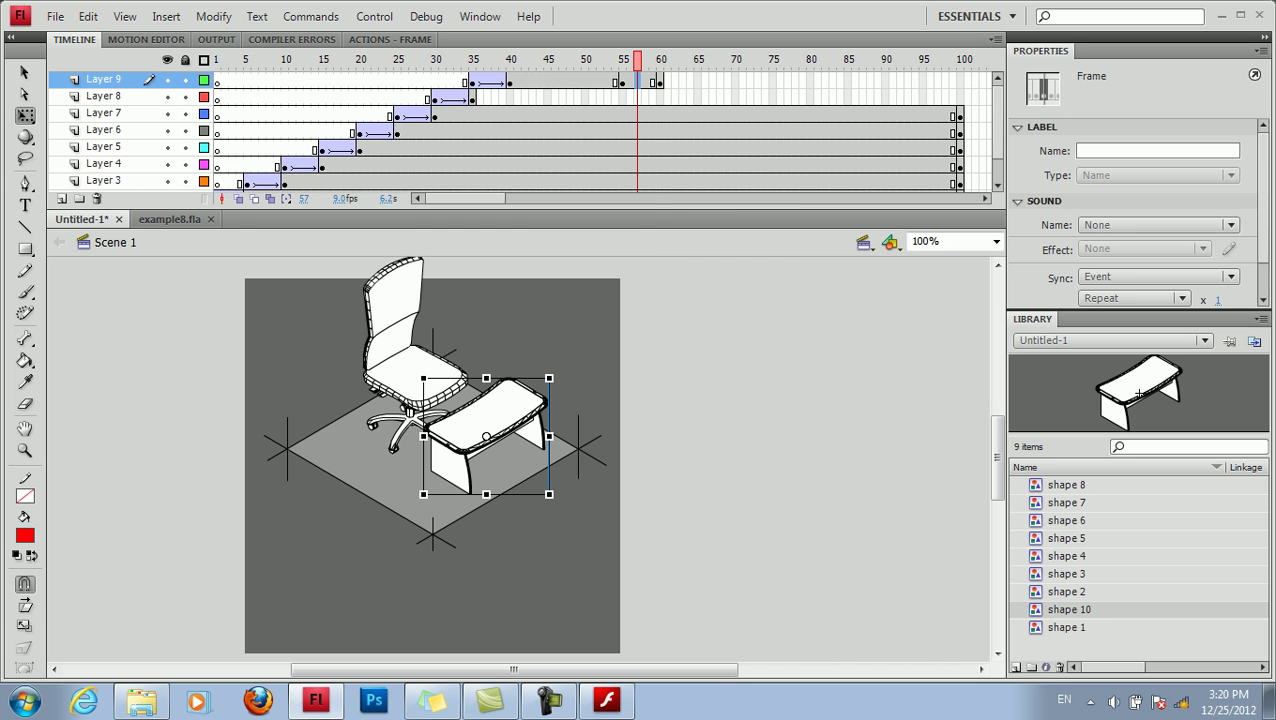
{"action": "right_click", "coordinate": [638, 79]}
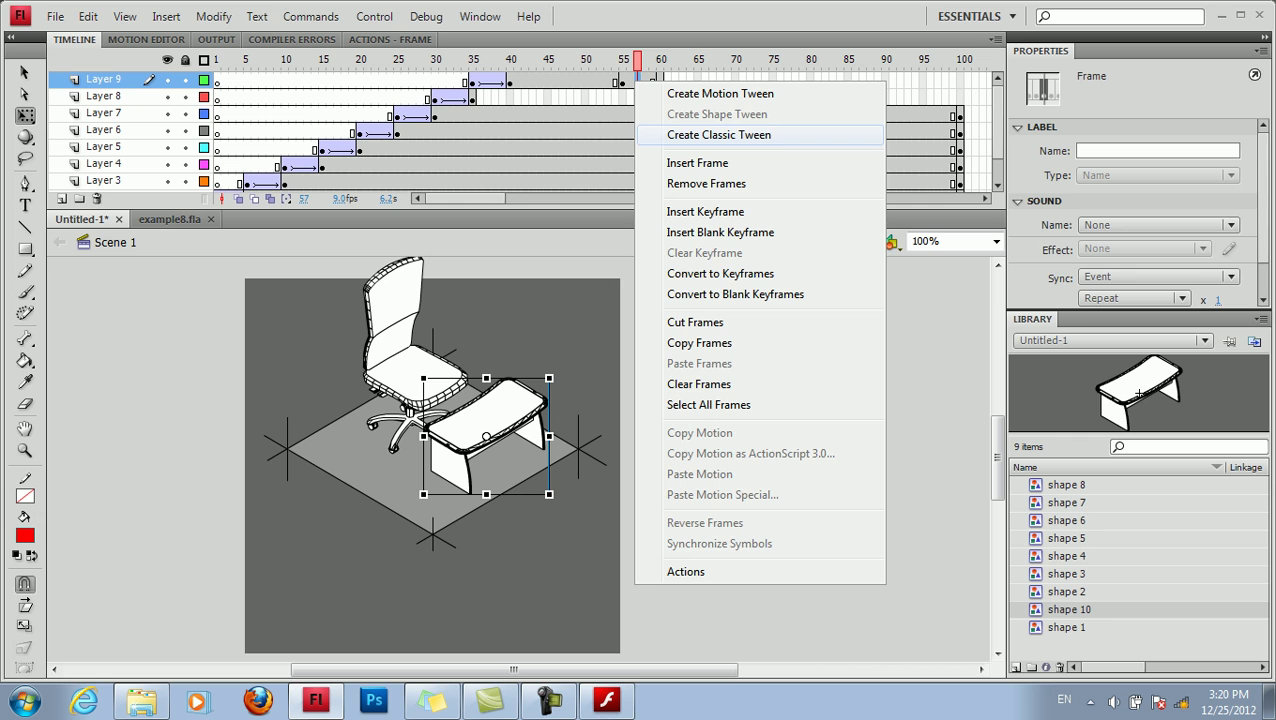
{"action": "left_click", "coordinate": [719, 134]}
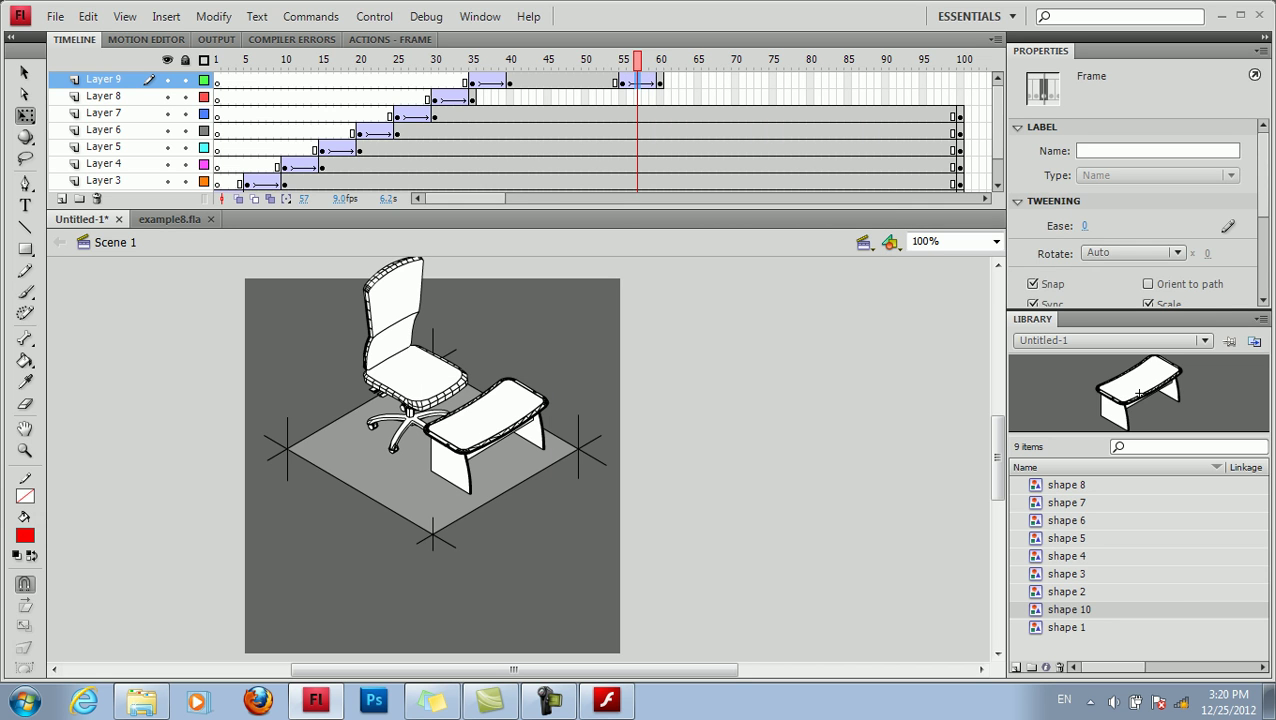
Step: Move the desk at frame 60 of Layer 9 to the stage's upper-right edge, about X 416, Y 67, and select frame 60 of Layer 8
{"action": "left_click", "coordinate": [660, 81]}
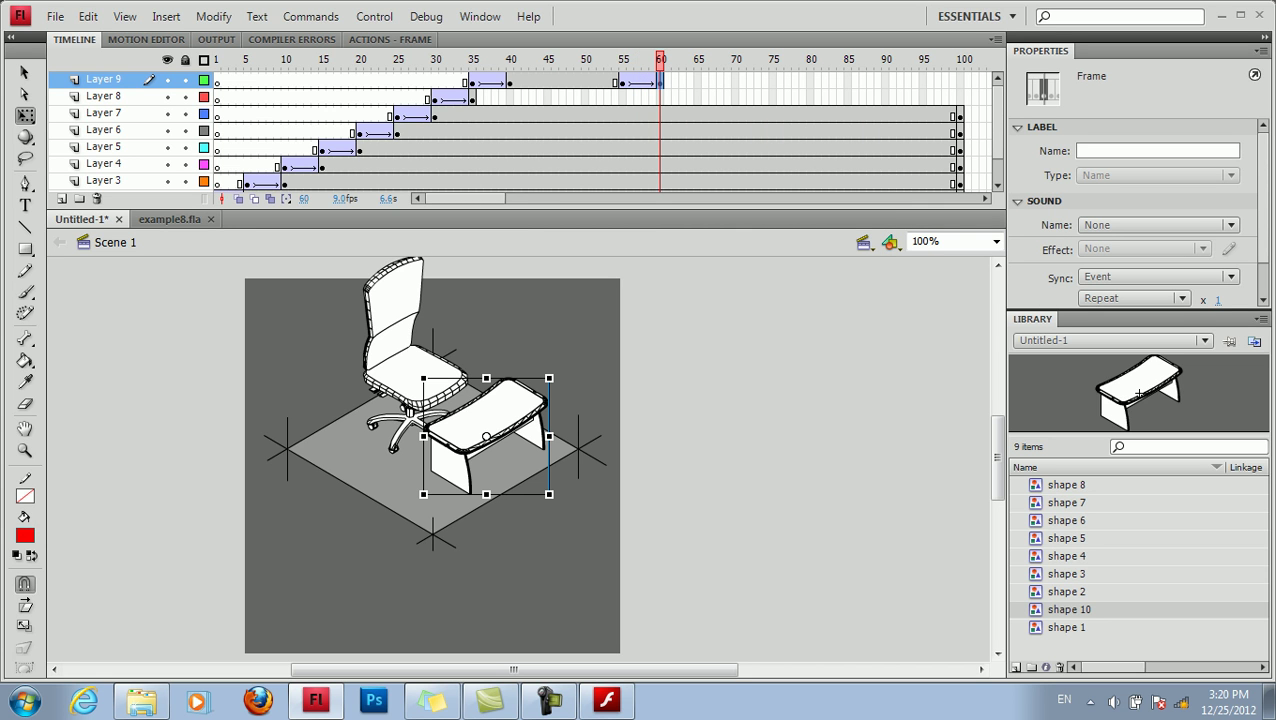
{"action": "left_click_drag", "start_coordinate": [486, 436], "coordinate": [635, 342]}
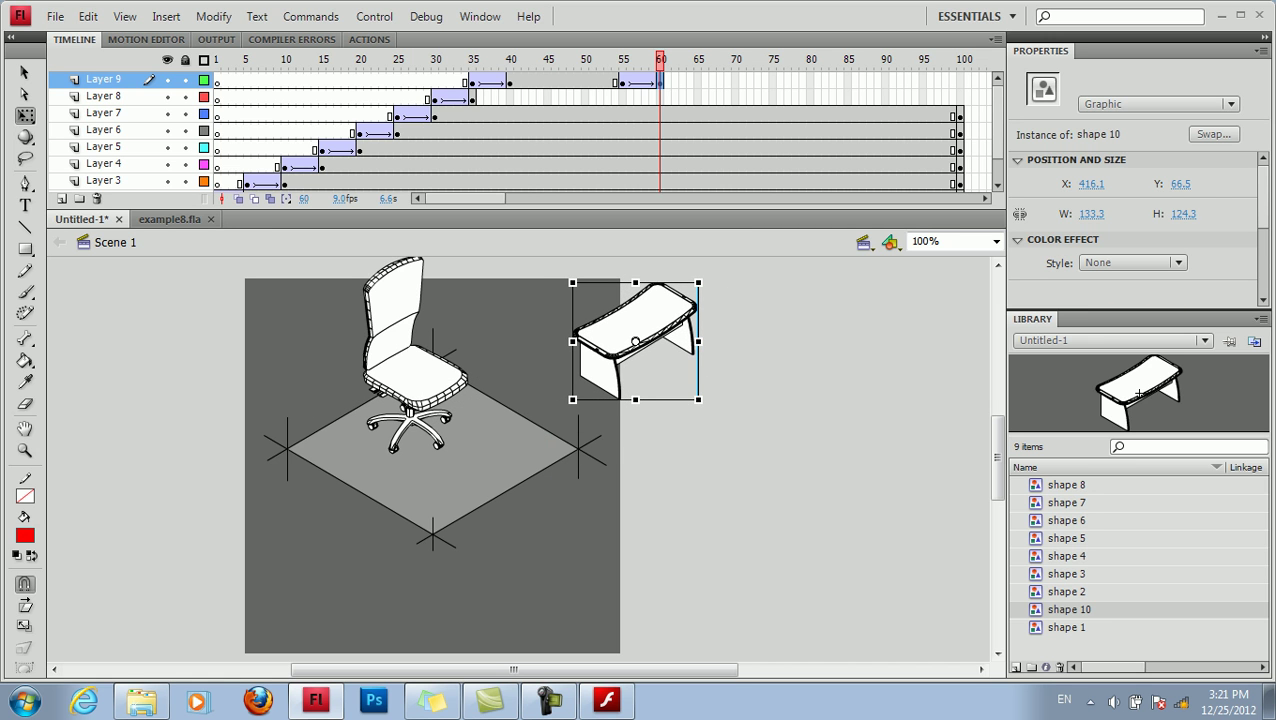
{"action": "left_click", "coordinate": [660, 97]}
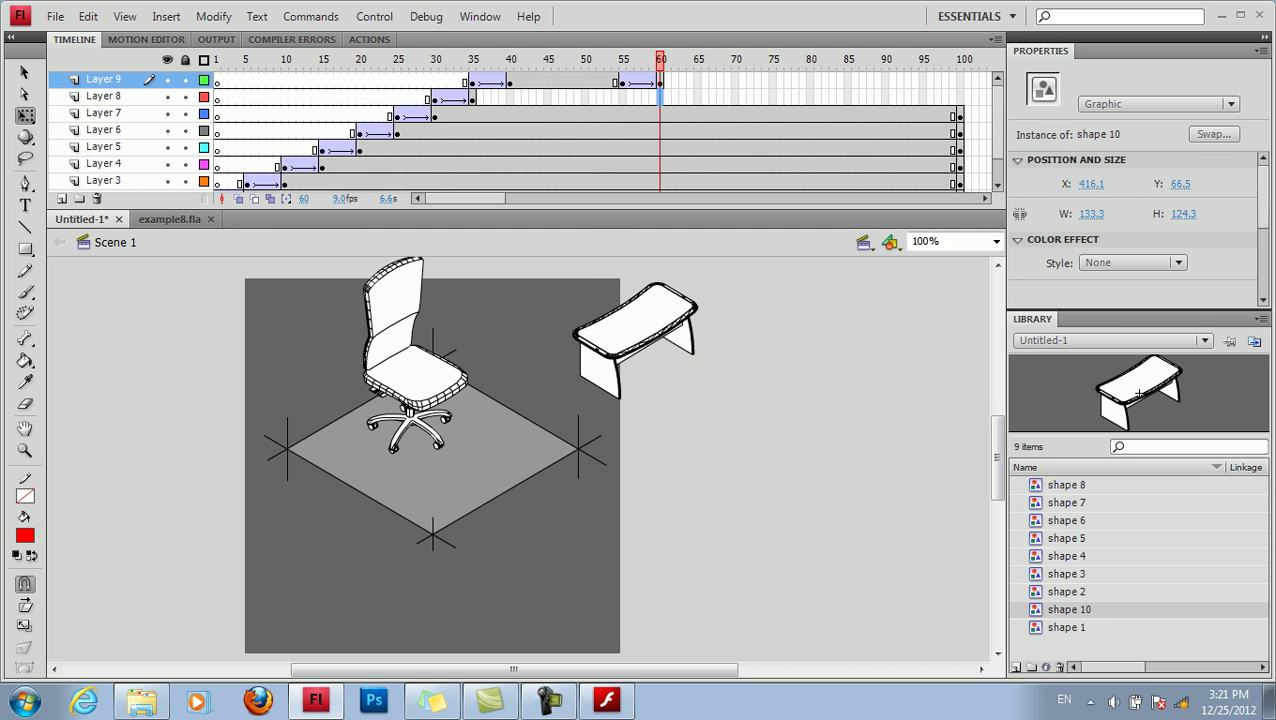
Step: Insert keyframes at frames 60 and 65 of Layer 8
{"action": "right_click", "coordinate": [659, 97]}
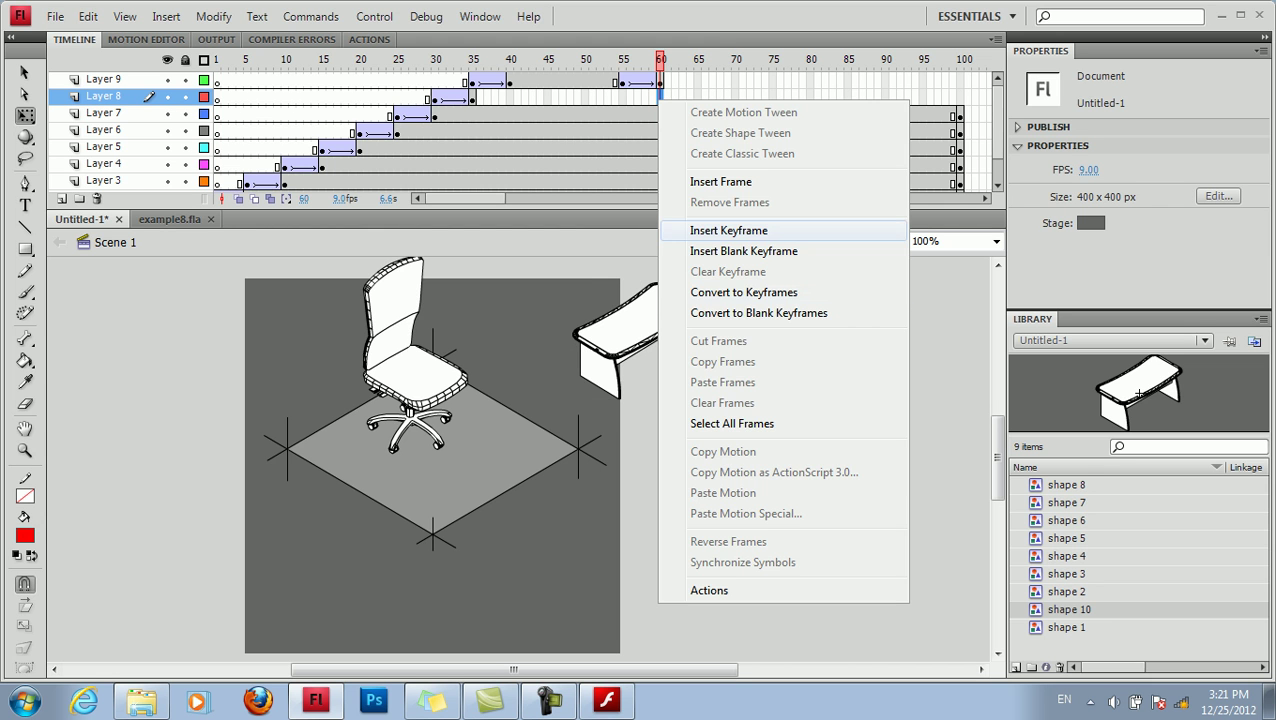
{"action": "left_click", "coordinate": [729, 230]}
{"action": "left_click", "coordinate": [697, 97]}
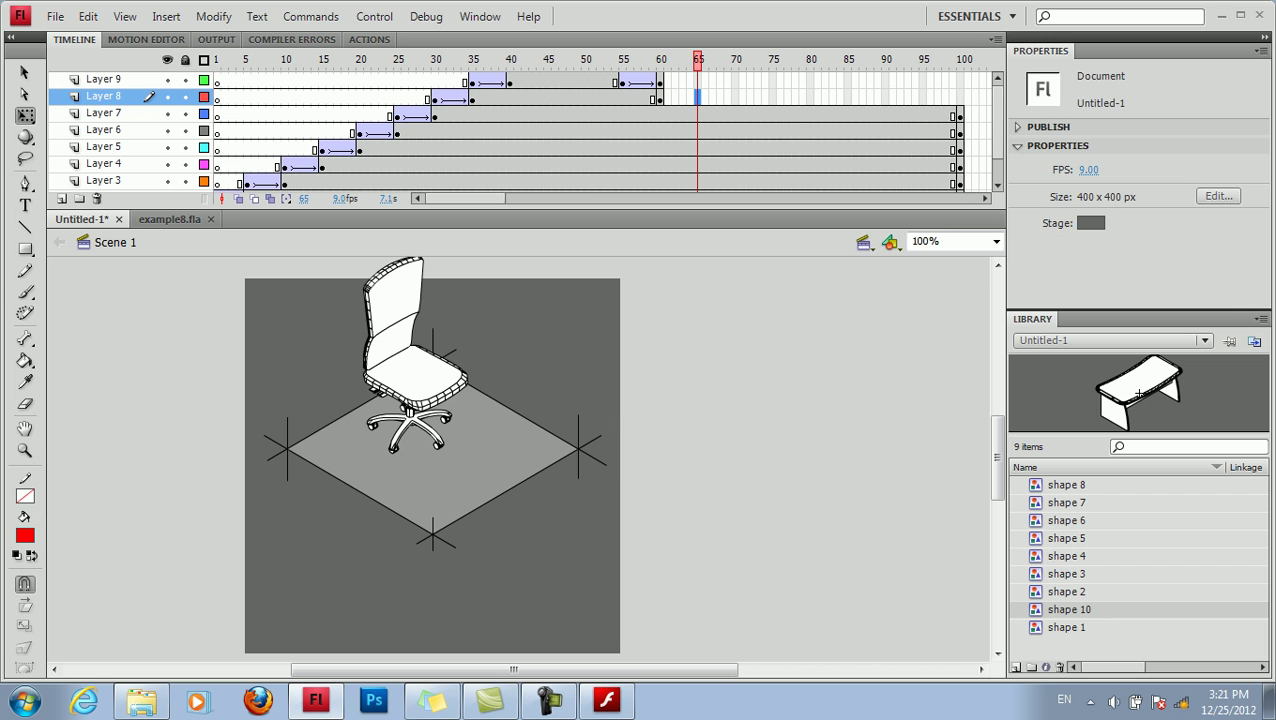
{"action": "right_click", "coordinate": [698, 95]}
{"action": "left_click", "coordinate": [770, 224]}
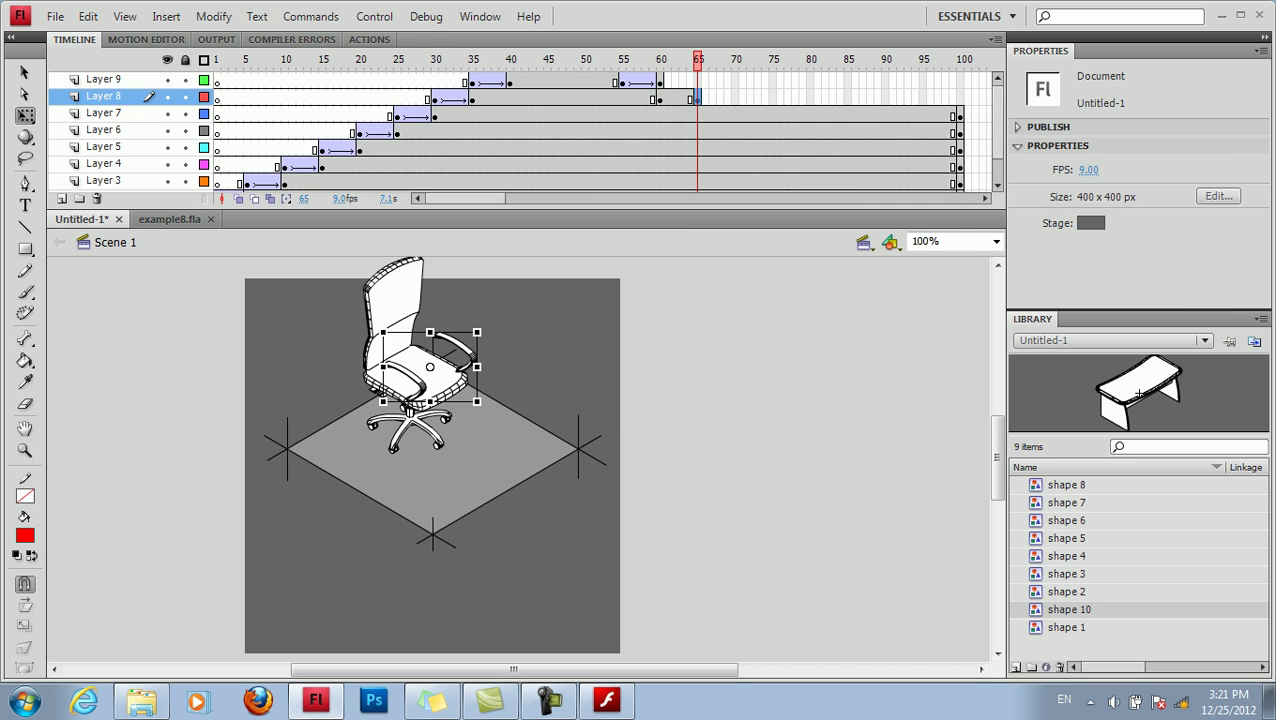
Step: Create a classic tween between frames 60 and 65 of Layer 8, and move the armrests at frame 65 to about X 464, Y 278
{"action": "left_click", "coordinate": [683, 96]}
{"action": "right_click", "coordinate": [683, 96]}
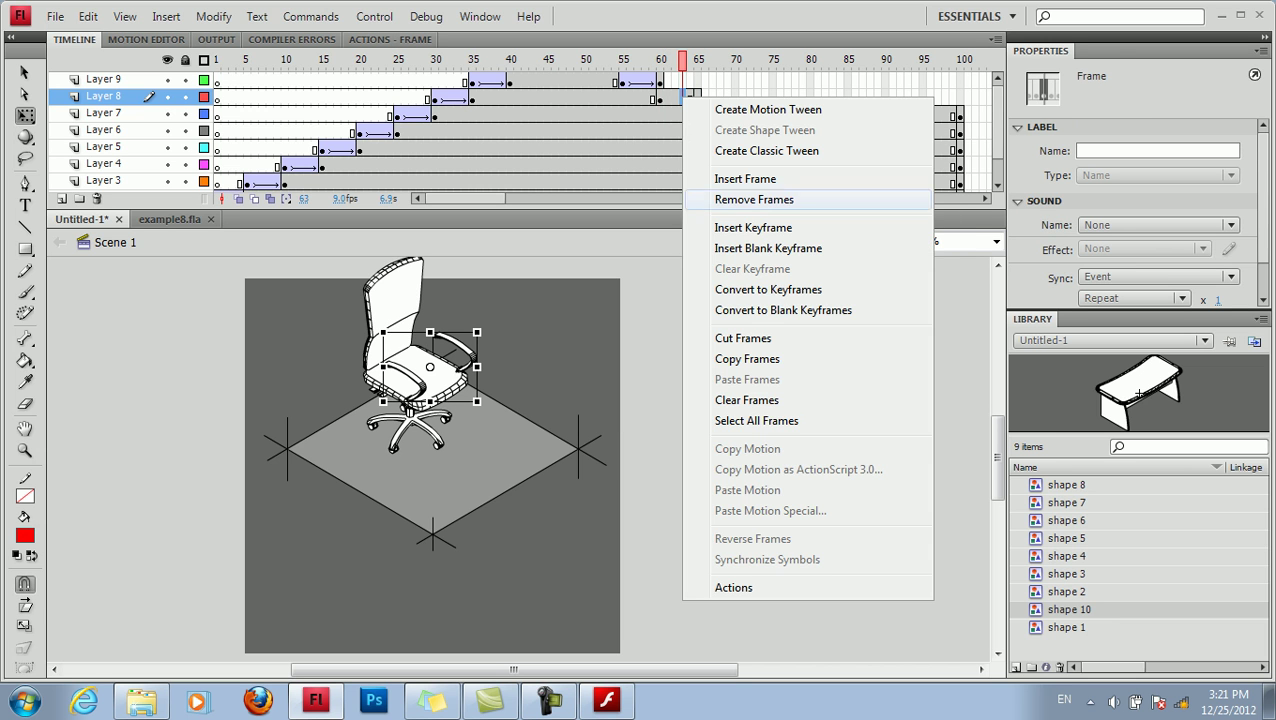
{"action": "left_click", "coordinate": [766, 150]}
{"action": "left_click", "coordinate": [697, 96]}
{"action": "left_click_drag", "start_coordinate": [430, 367], "coordinate": [680, 540]}
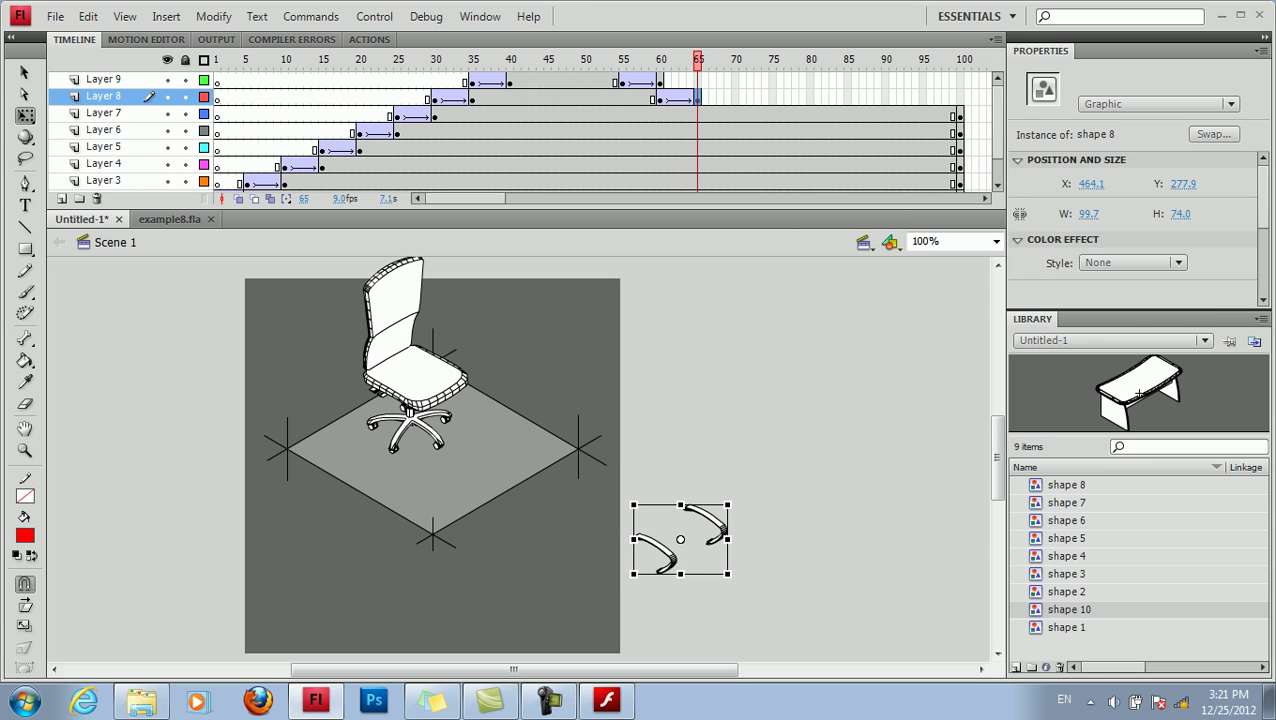
Step: Insert a keyframe at frame 65 of Layer 7
{"action": "left_click", "coordinate": [697, 113]}
{"action": "right_click", "coordinate": [698, 114]}
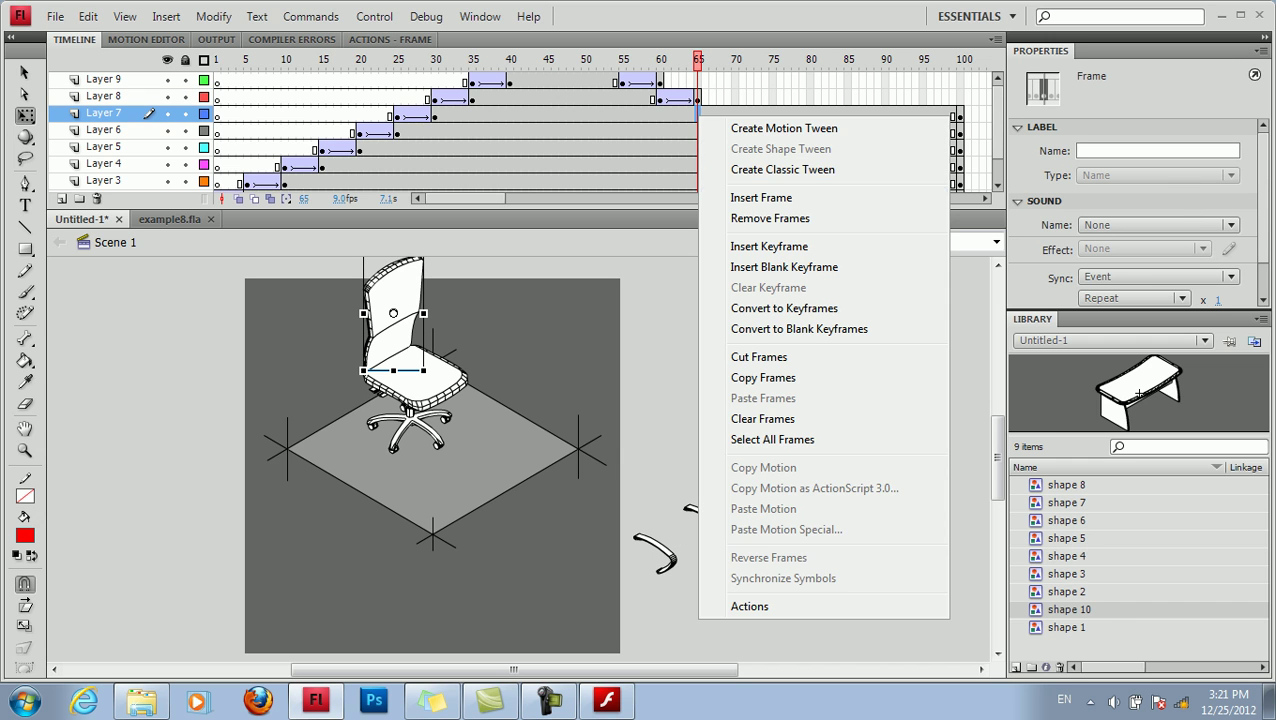
{"action": "left_click", "coordinate": [769, 246]}
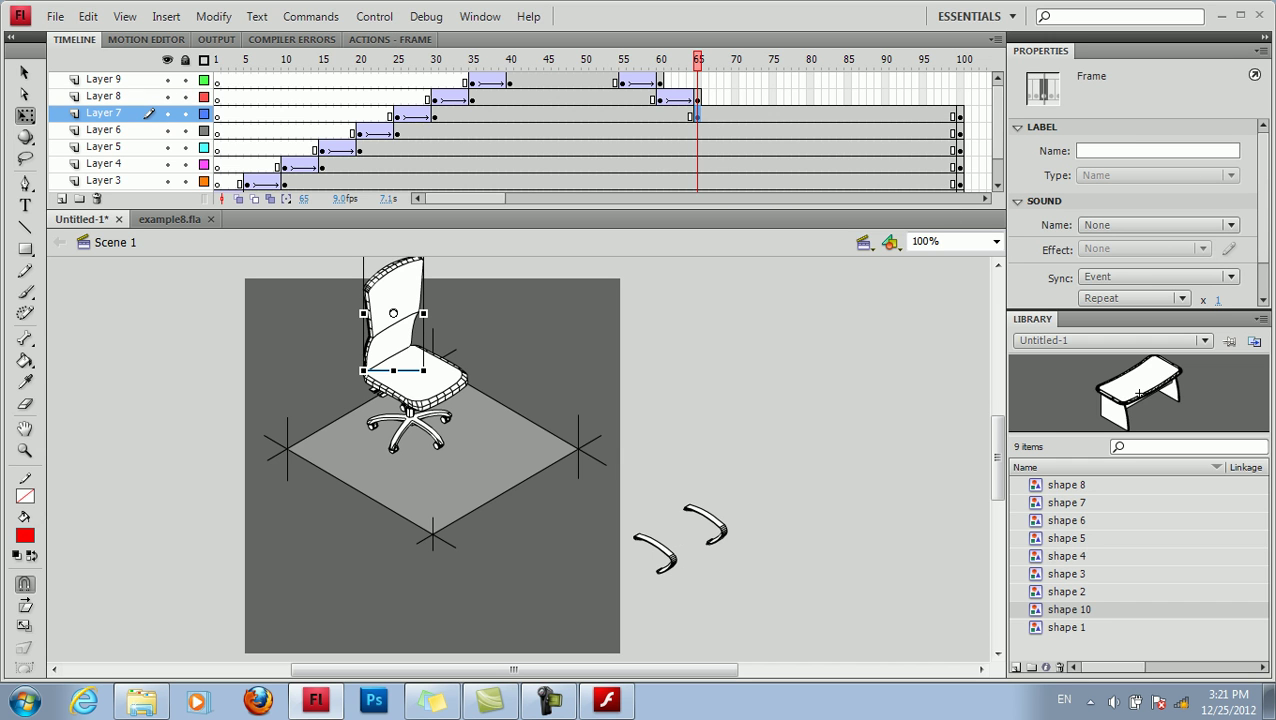
Step: Try a classic tween at frame 70 of Layer 7 and undo it
{"action": "left_click", "coordinate": [735, 113]}
{"action": "right_click", "coordinate": [735, 113]}
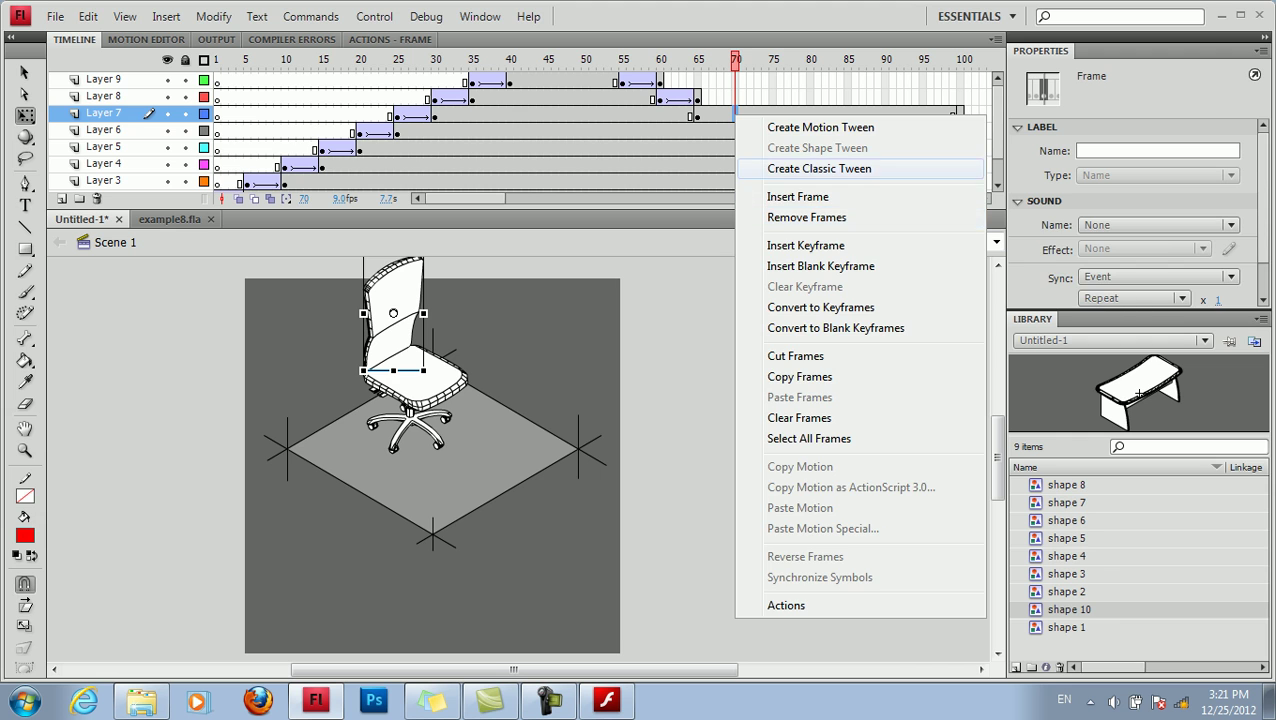
{"action": "left_click", "coordinate": [800, 168]}
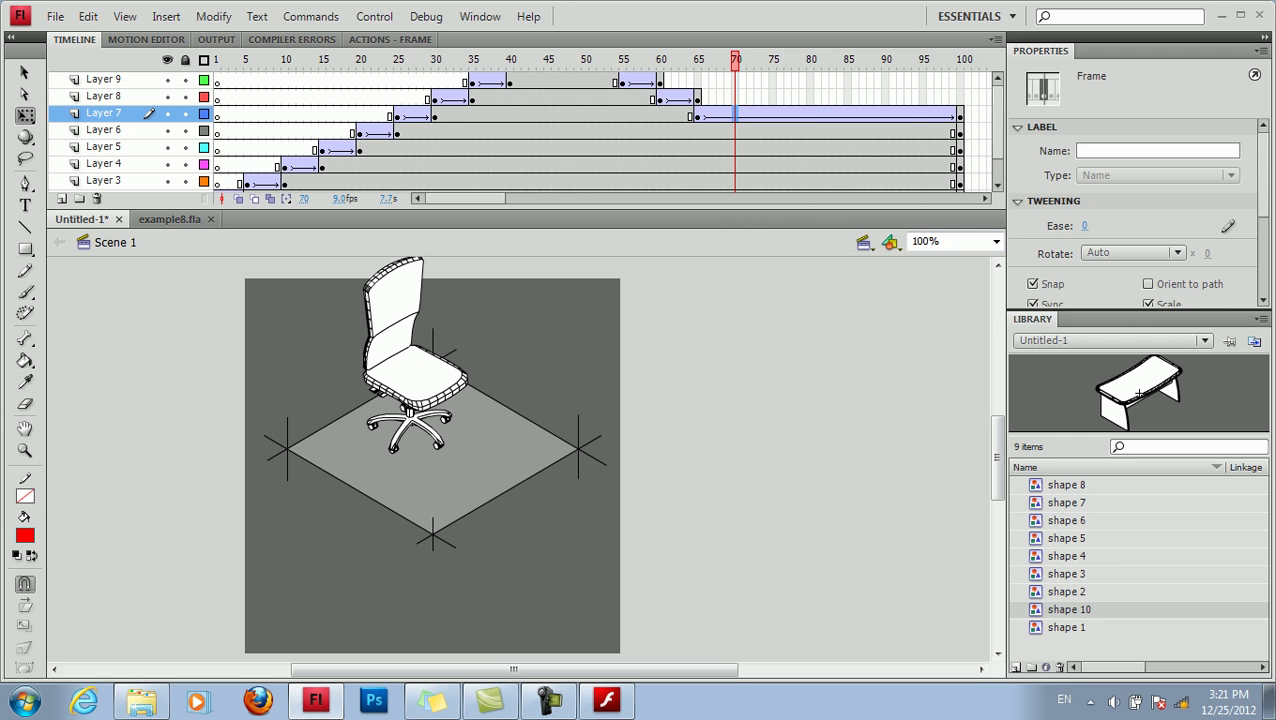
{"action": "key", "text": "ctrl+z"}
{"action": "key", "text": "ctrl+z"}
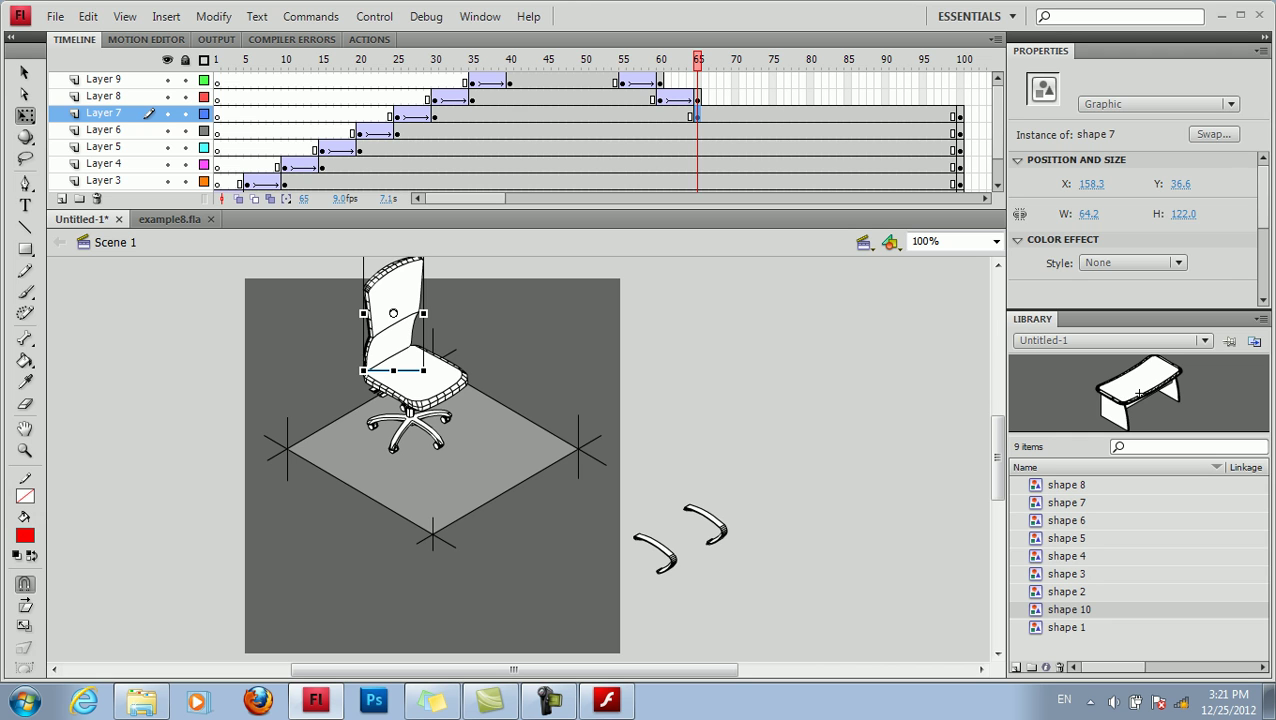
Step: Shift Layer 7's last keyframe to frame 70 and classic-tween the chair back from frame 65 to about X 17, Y 78
{"action": "left_click", "coordinate": [960, 114]}
{"action": "left_click_drag", "start_coordinate": [960, 114], "coordinate": [735, 116]}
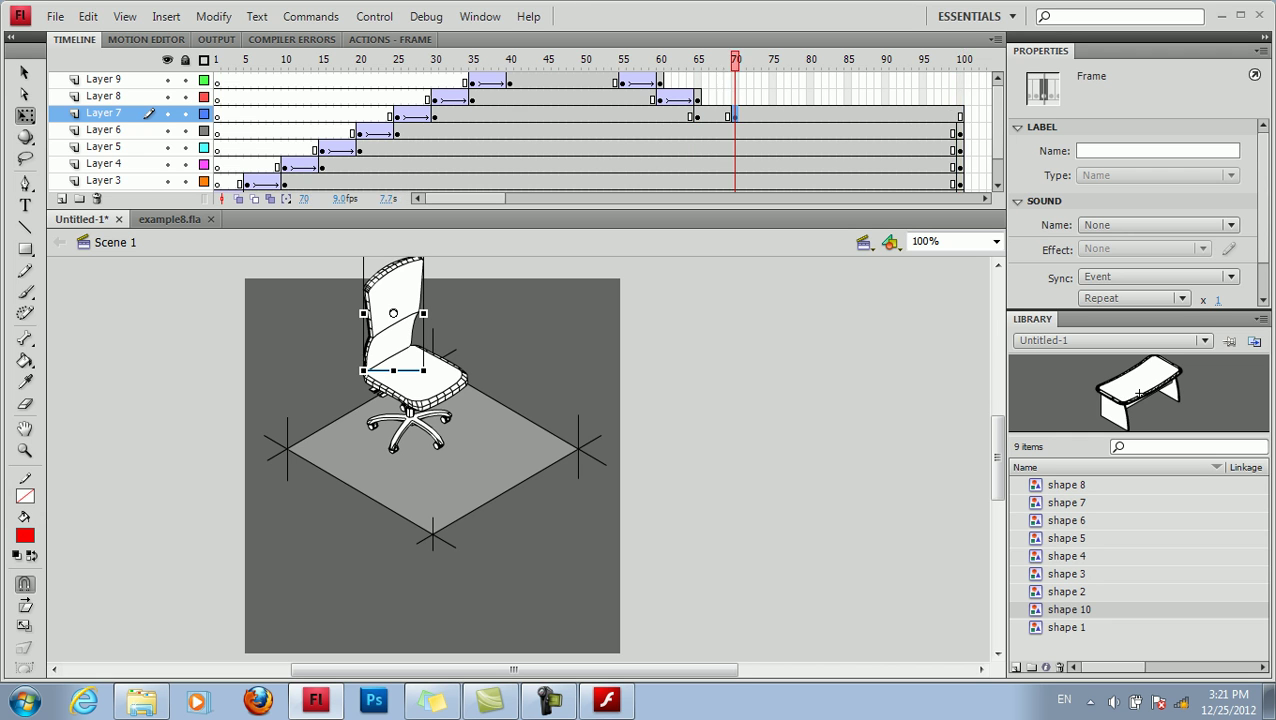
{"action": "left_click", "coordinate": [711, 116]}
{"action": "right_click", "coordinate": [711, 116]}
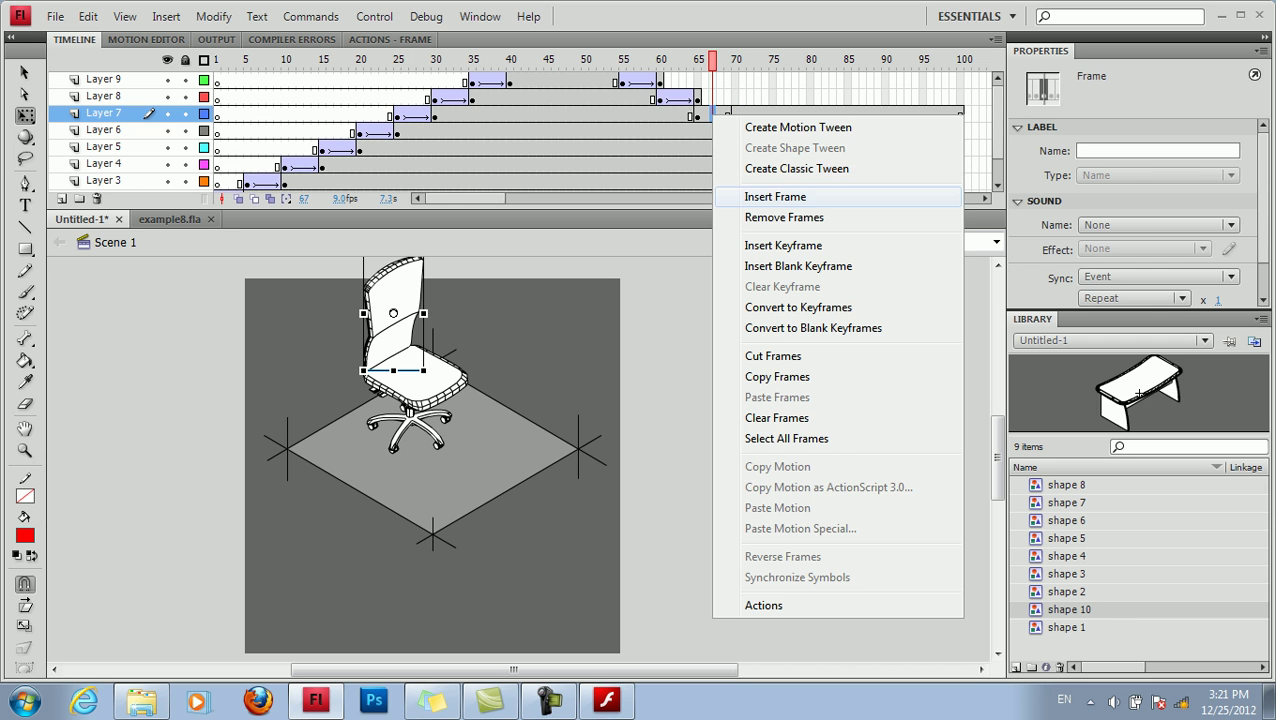
{"action": "left_click", "coordinate": [797, 168]}
{"action": "left_click", "coordinate": [735, 116]}
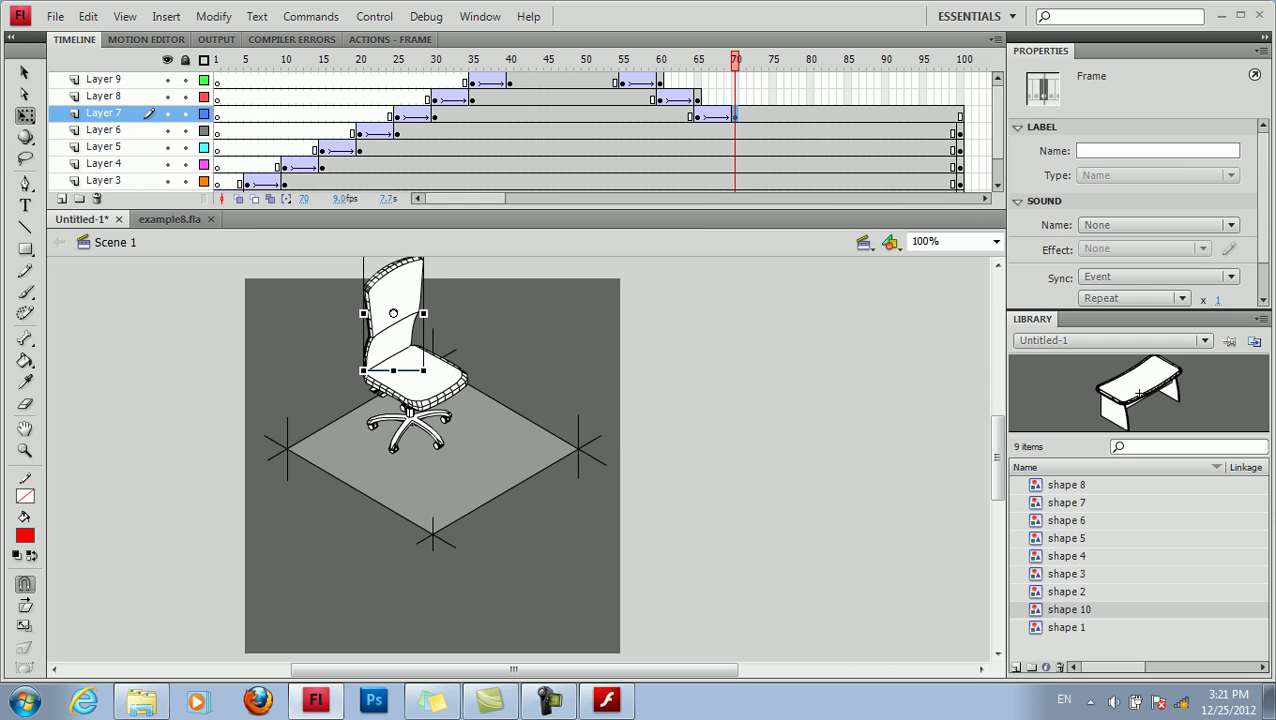
{"action": "left_click_drag", "start_coordinate": [224, 339], "coordinate": [261, 362]}
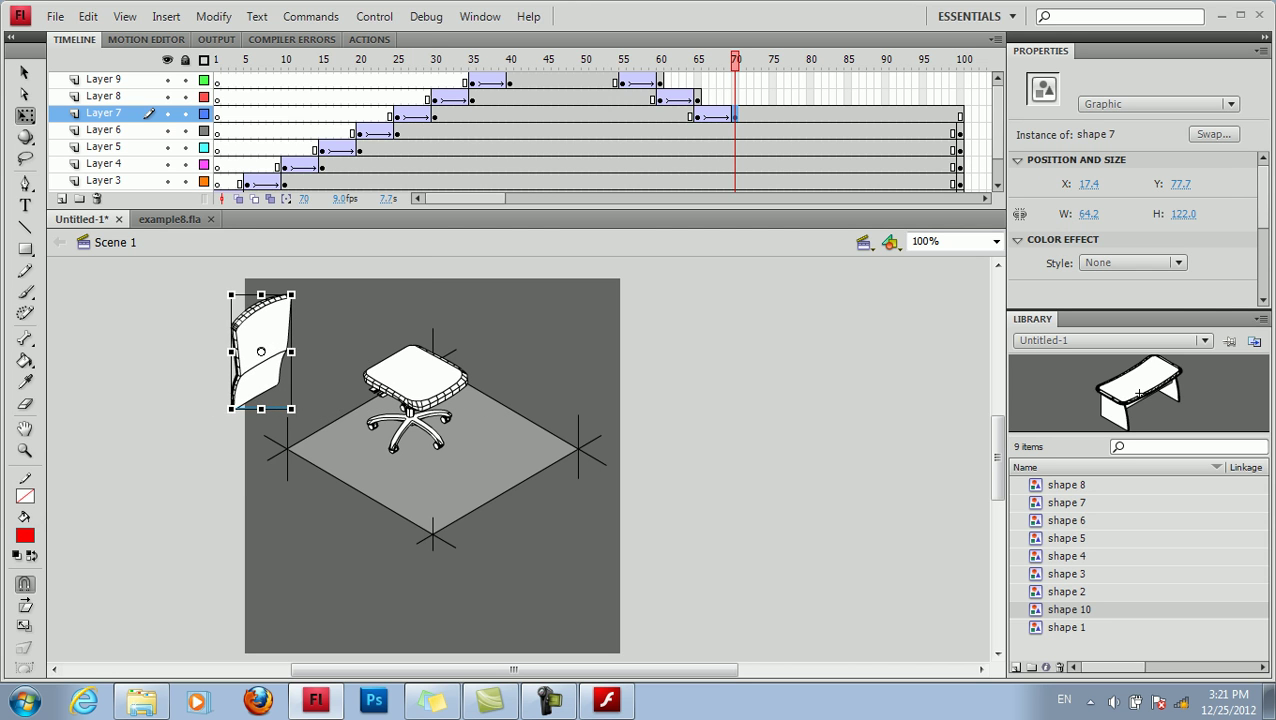
Step: Insert a keyframe at frame 70 of Layer 6 and shift the layer's last keyframe to frame 75
{"action": "left_click", "coordinate": [735, 131]}
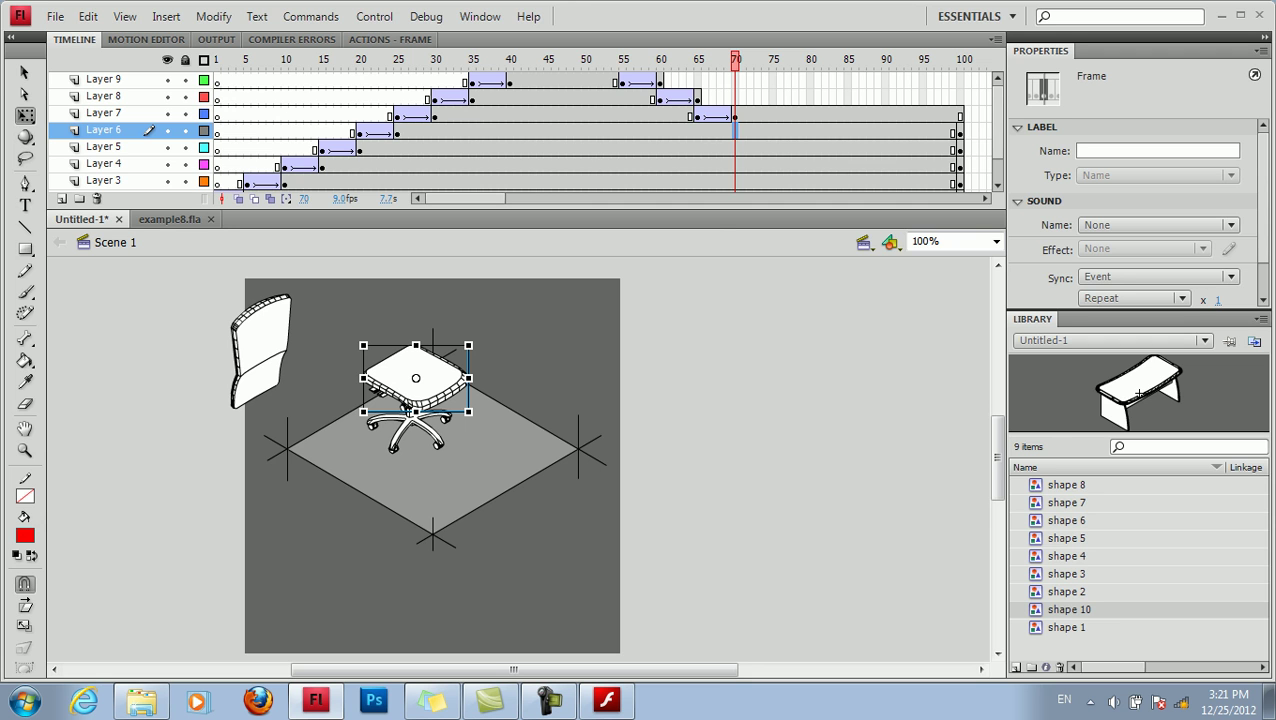
{"action": "right_click", "coordinate": [735, 130]}
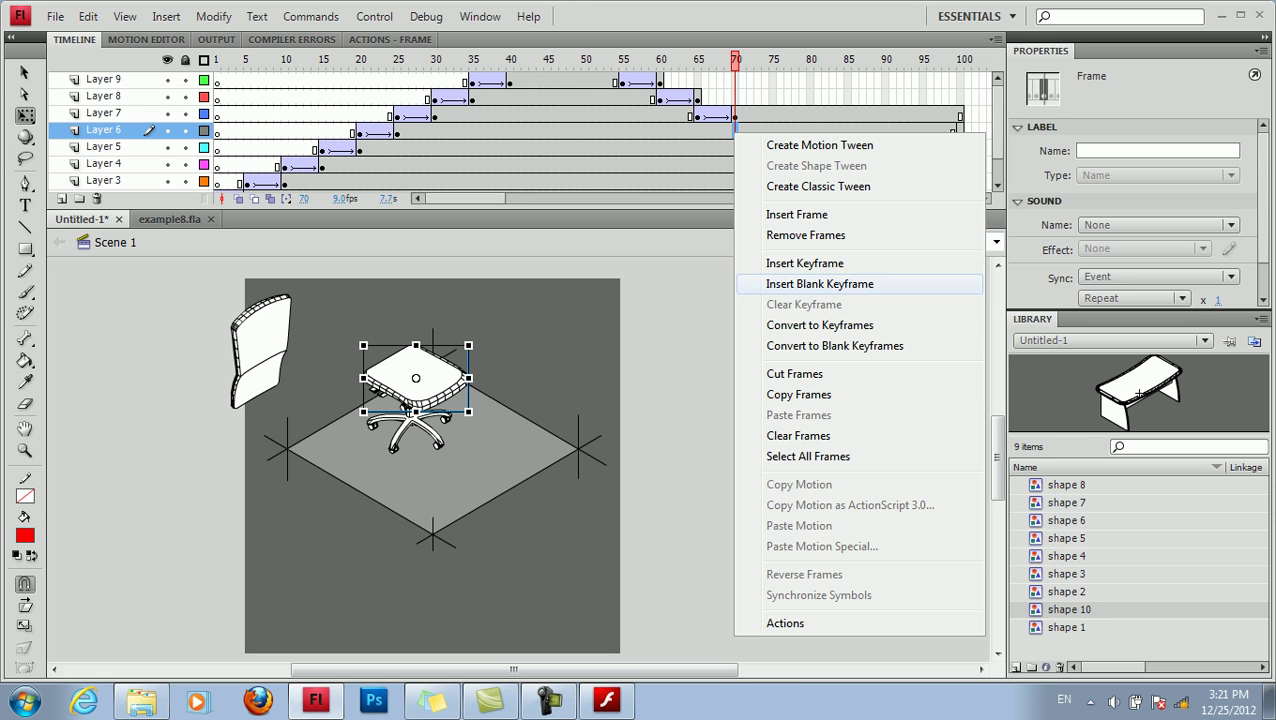
{"action": "left_click", "coordinate": [805, 263]}
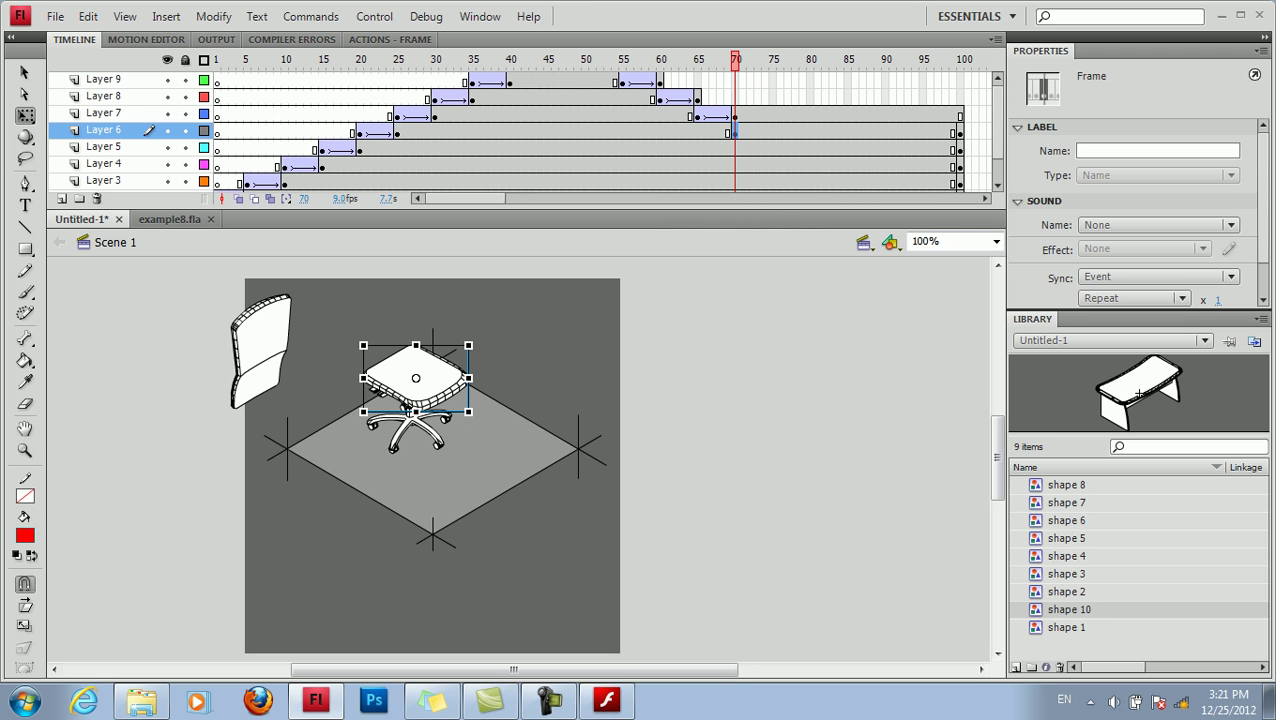
{"action": "left_click", "coordinate": [960, 132]}
{"action": "left_click_drag", "start_coordinate": [960, 132], "coordinate": [772, 130]}
Step: Create a classic tween between frames 70 and 75 of Layer 6, and move the seat at frame 75 to about X 20, Y 268
{"action": "left_click", "coordinate": [757, 130]}
{"action": "right_click", "coordinate": [757, 130]}
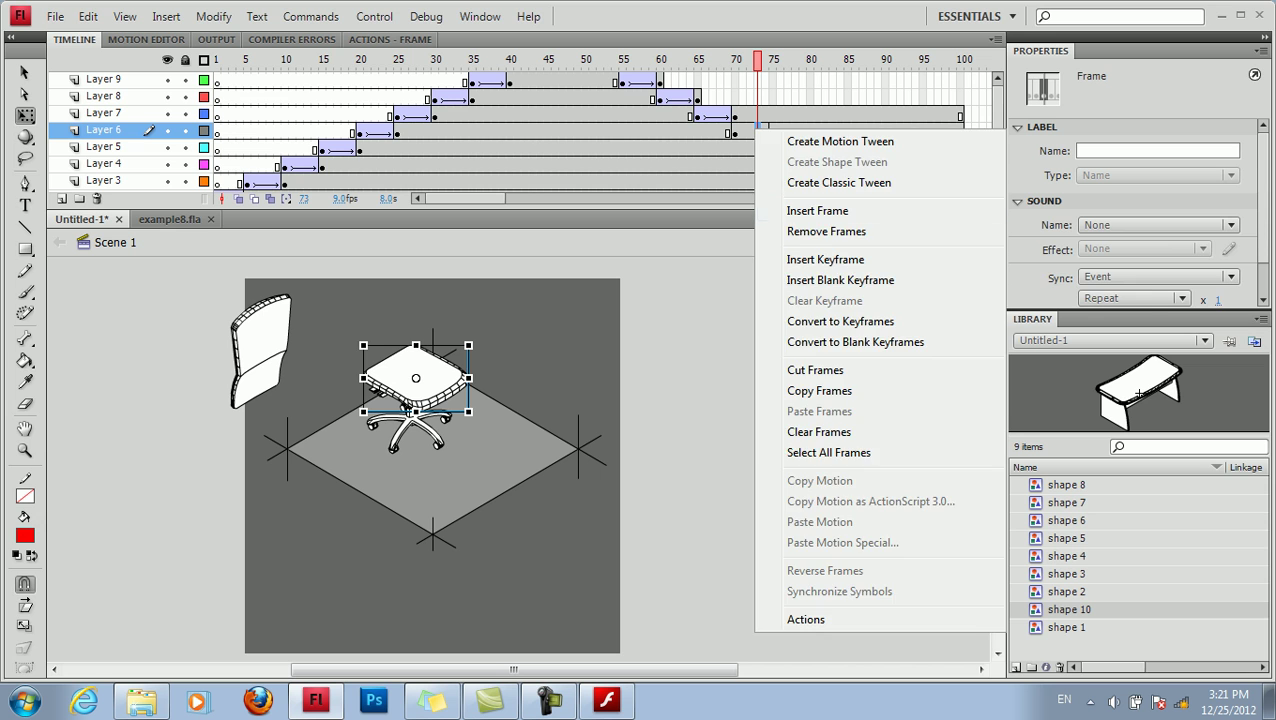
{"action": "left_click", "coordinate": [800, 181]}
{"action": "left_click", "coordinate": [765, 131]}
{"action": "left_click", "coordinate": [772, 131]}
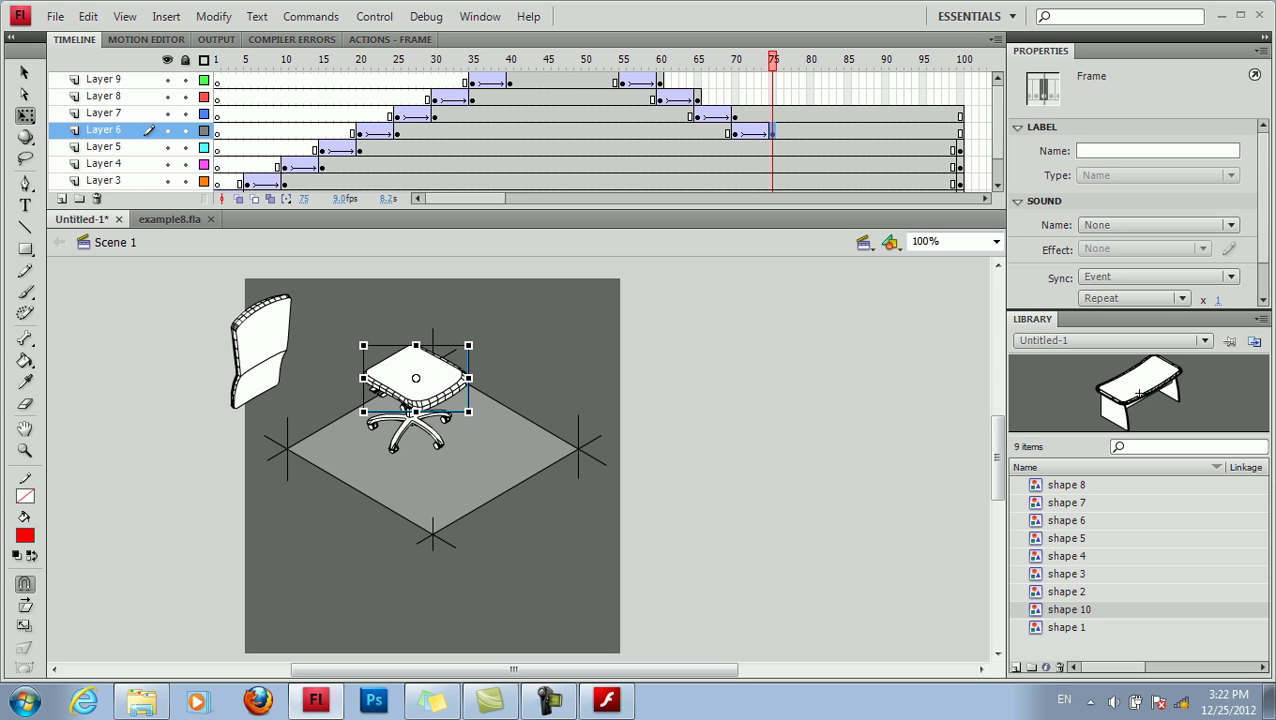
{"action": "left_click_drag", "start_coordinate": [440, 377], "coordinate": [291, 528]}
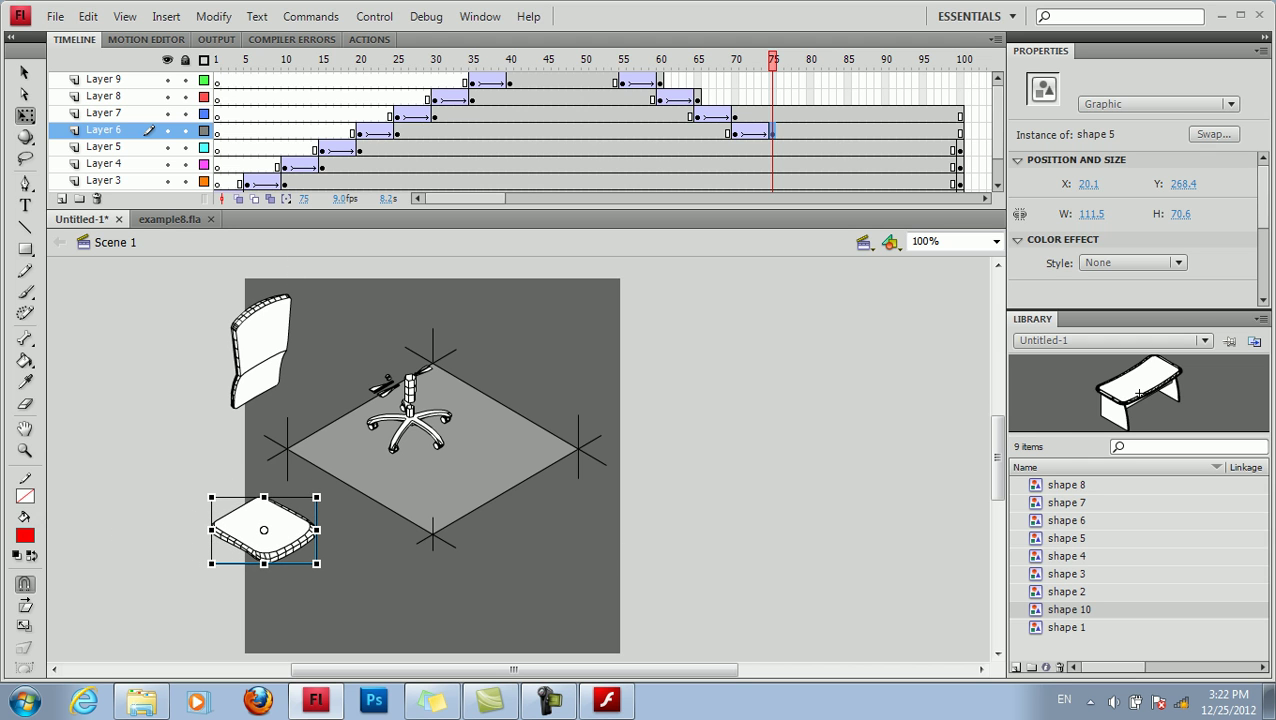
Step: Insert a keyframe at frame 75 of Layer 5 and shift the layer's last keyframe to frame 80
{"action": "left_click", "coordinate": [772, 130]}
{"action": "right_click", "coordinate": [772, 147]}
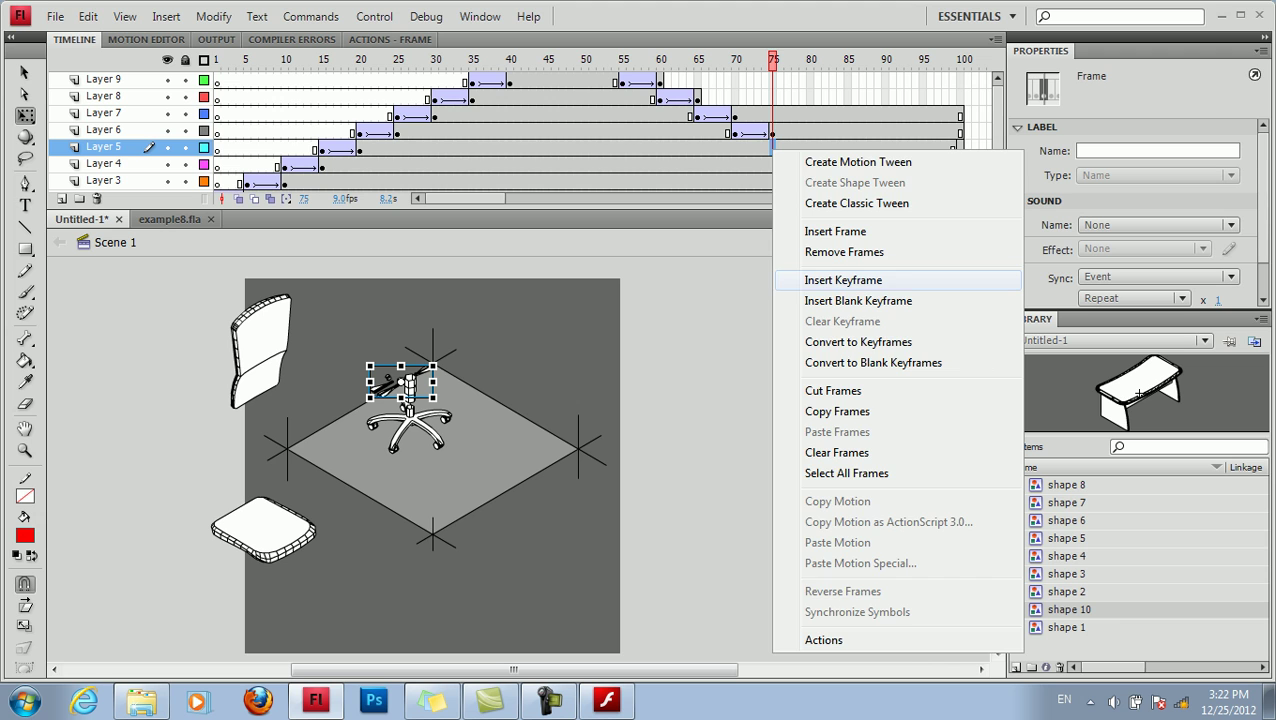
{"action": "left_click", "coordinate": [843, 280]}
{"action": "left_click", "coordinate": [960, 147]}
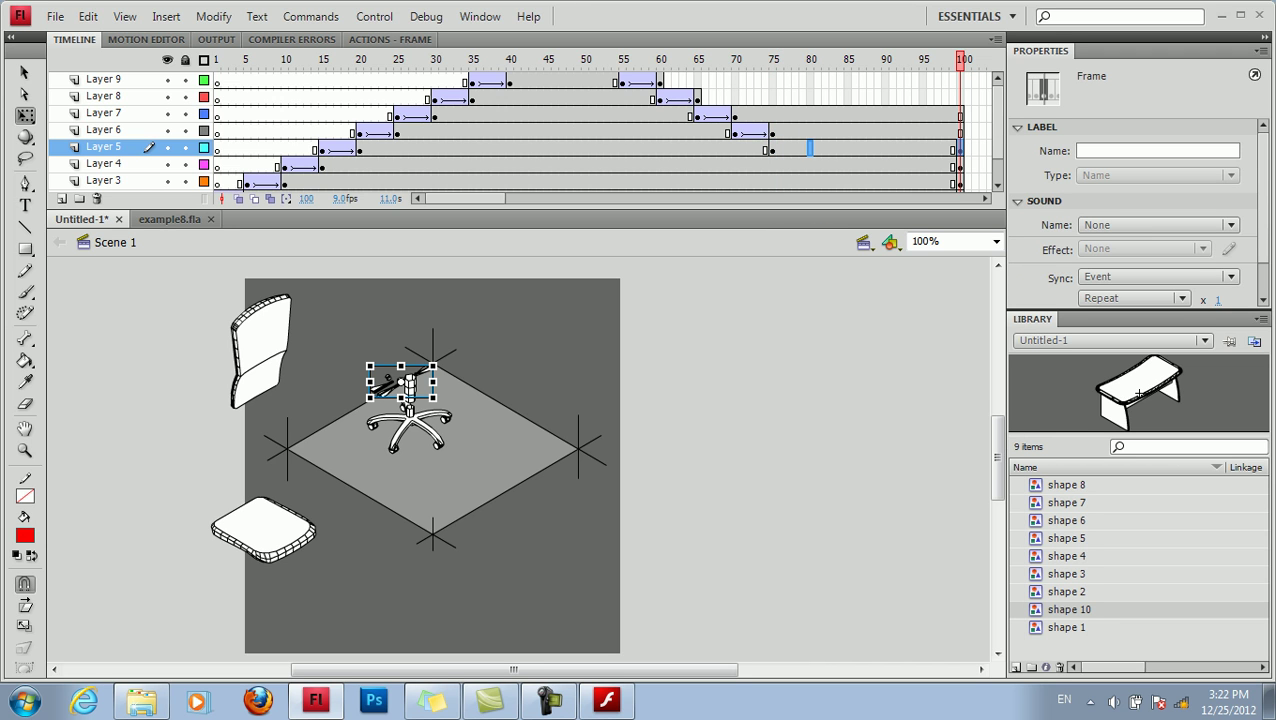
{"action": "left_click", "coordinate": [808, 147]}
Step: Create a classic tween between frames 75 and 80 of Layer 5, and move the under-seat parts at frame 80 above the floor's back corner
{"action": "left_click", "coordinate": [795, 147]}
{"action": "right_click", "coordinate": [795, 148]}
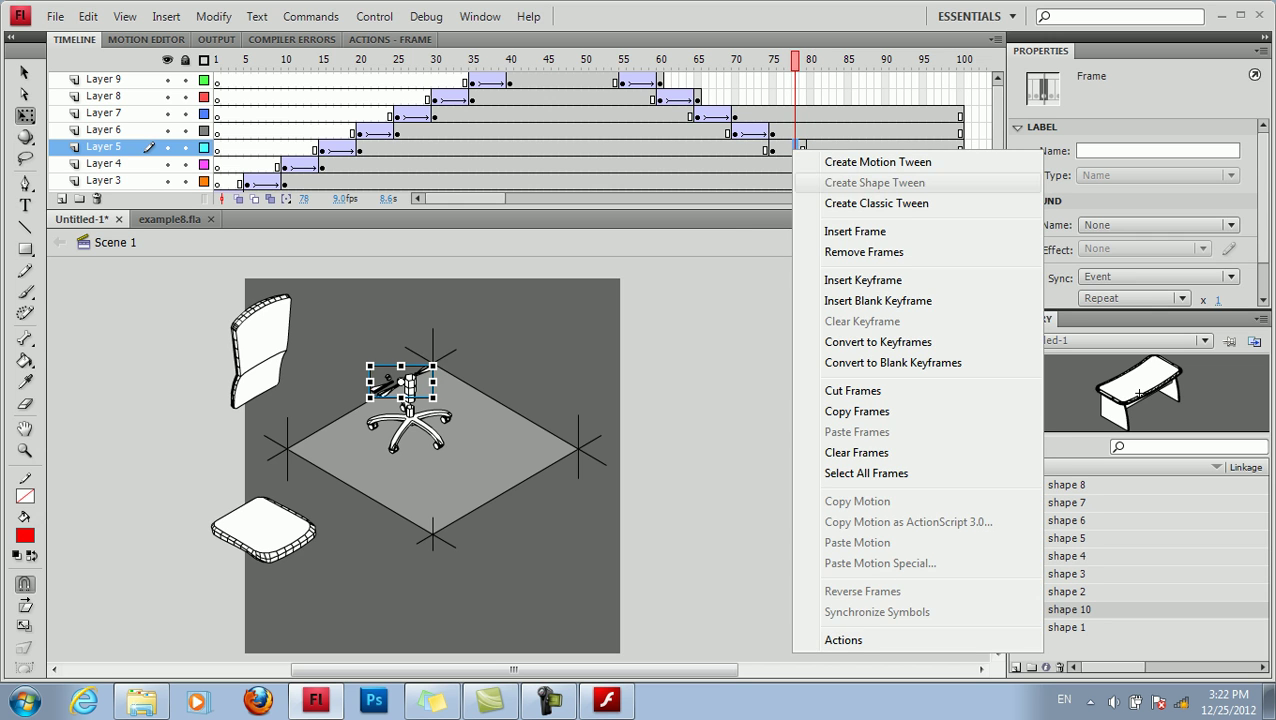
{"action": "left_click", "coordinate": [876, 203]}
{"action": "left_click", "coordinate": [810, 147]}
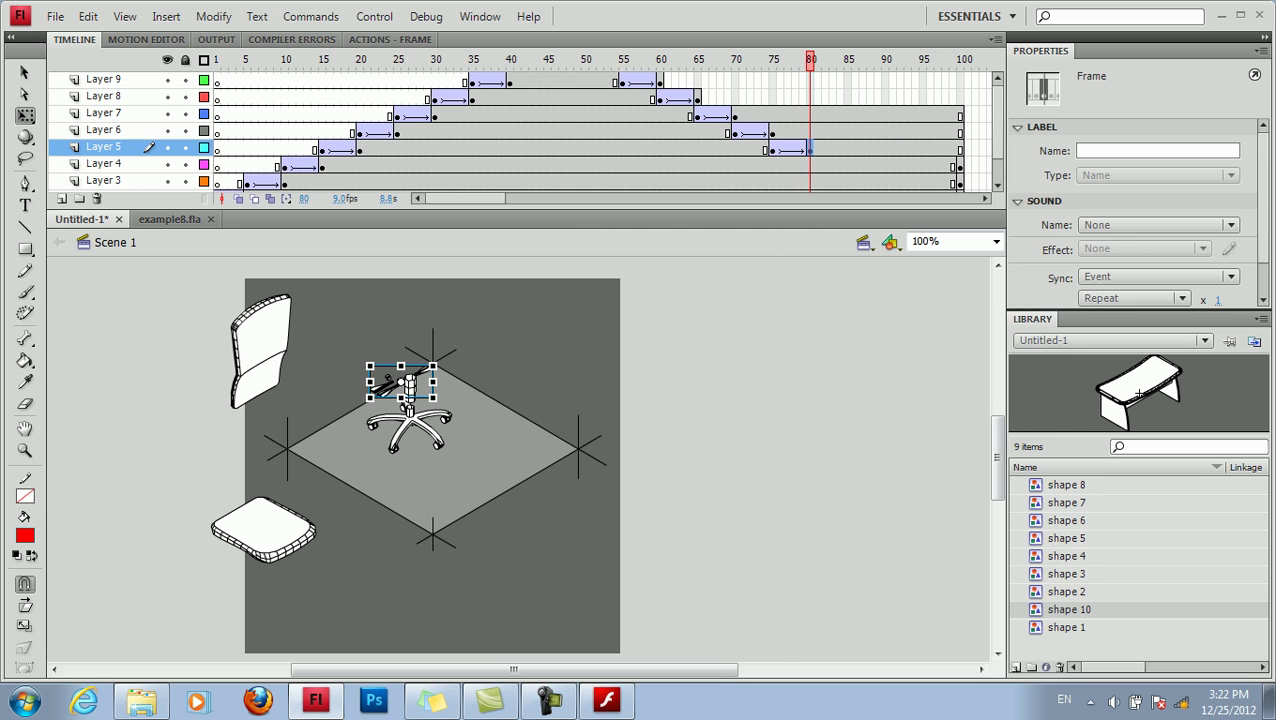
{"action": "left_click_drag", "start_coordinate": [405, 385], "coordinate": [440, 315]}
Step: Insert a keyframe at frame 80 of Layer 4 and shift the layer's last keyframe to frame 85
{"action": "left_click", "coordinate": [810, 164]}
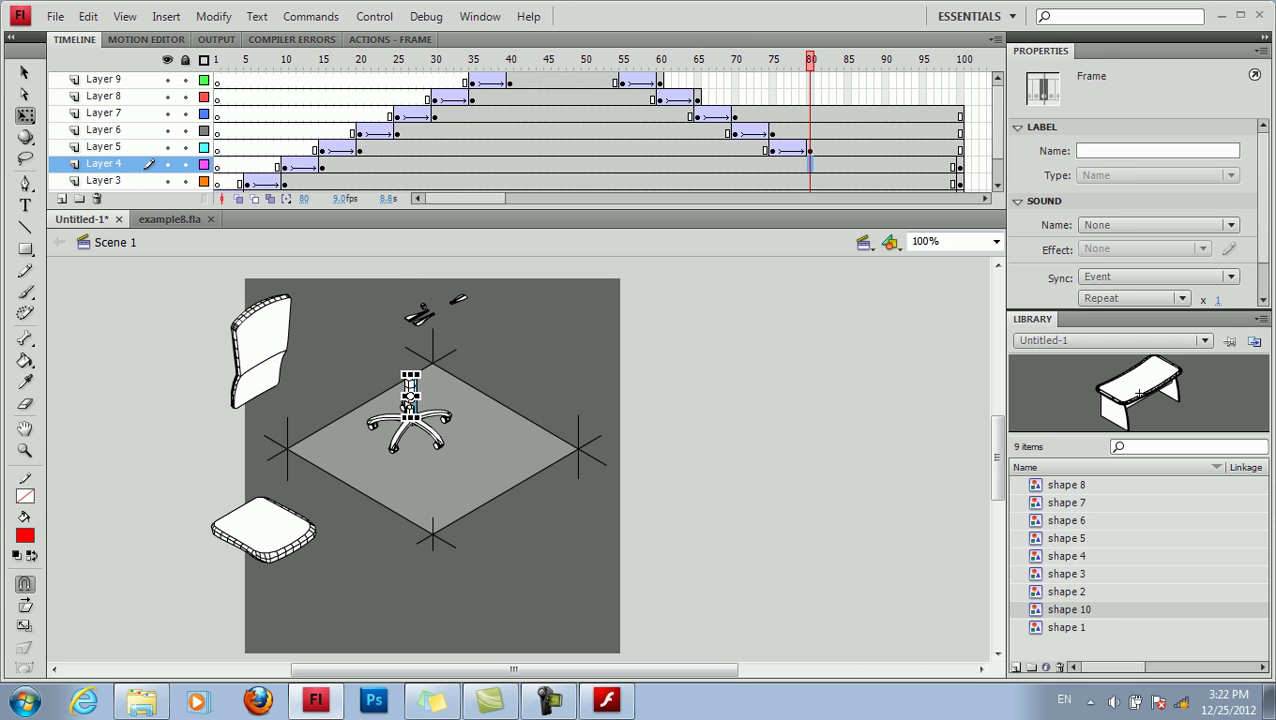
{"action": "right_click", "coordinate": [810, 164]}
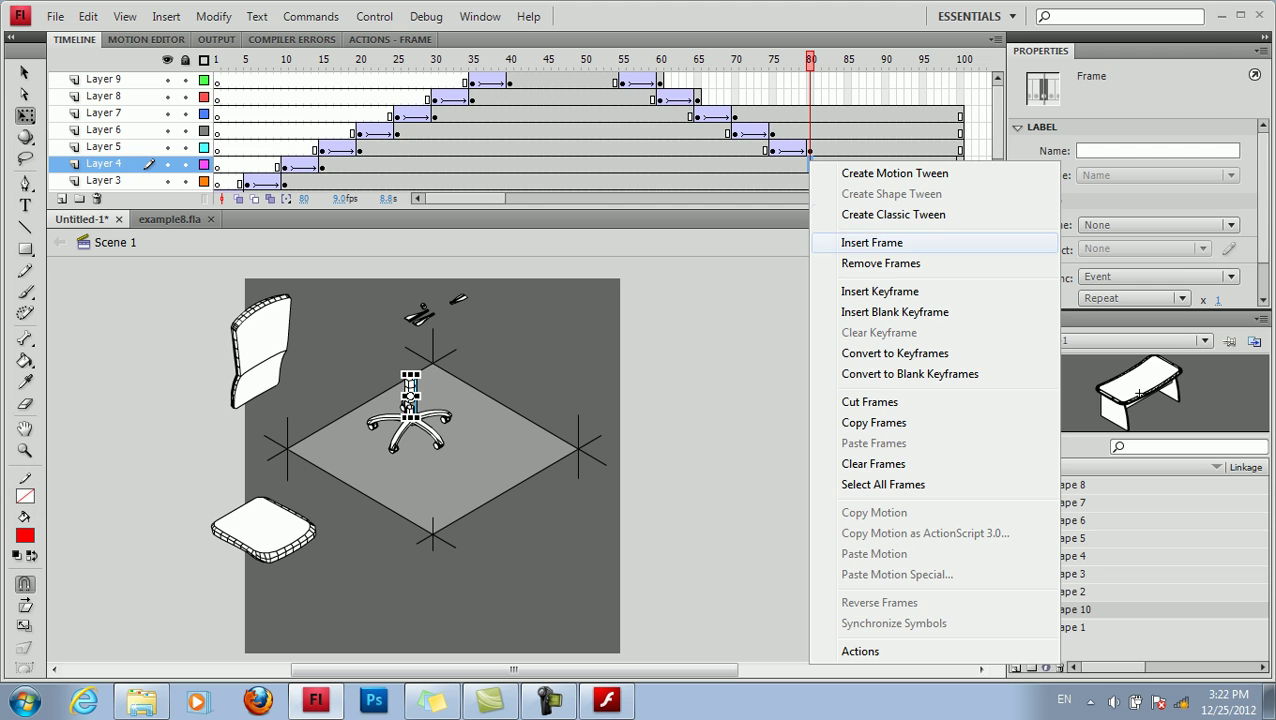
{"action": "left_click", "coordinate": [880, 291]}
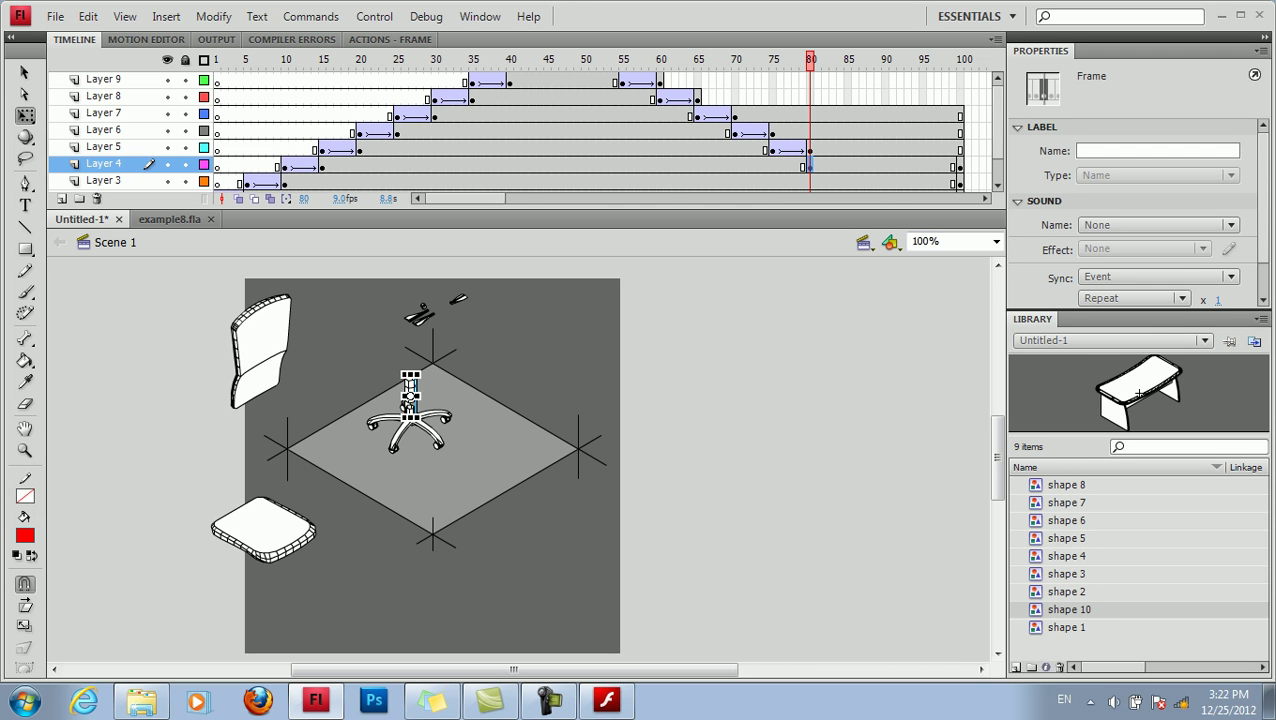
{"action": "left_click", "coordinate": [960, 165]}
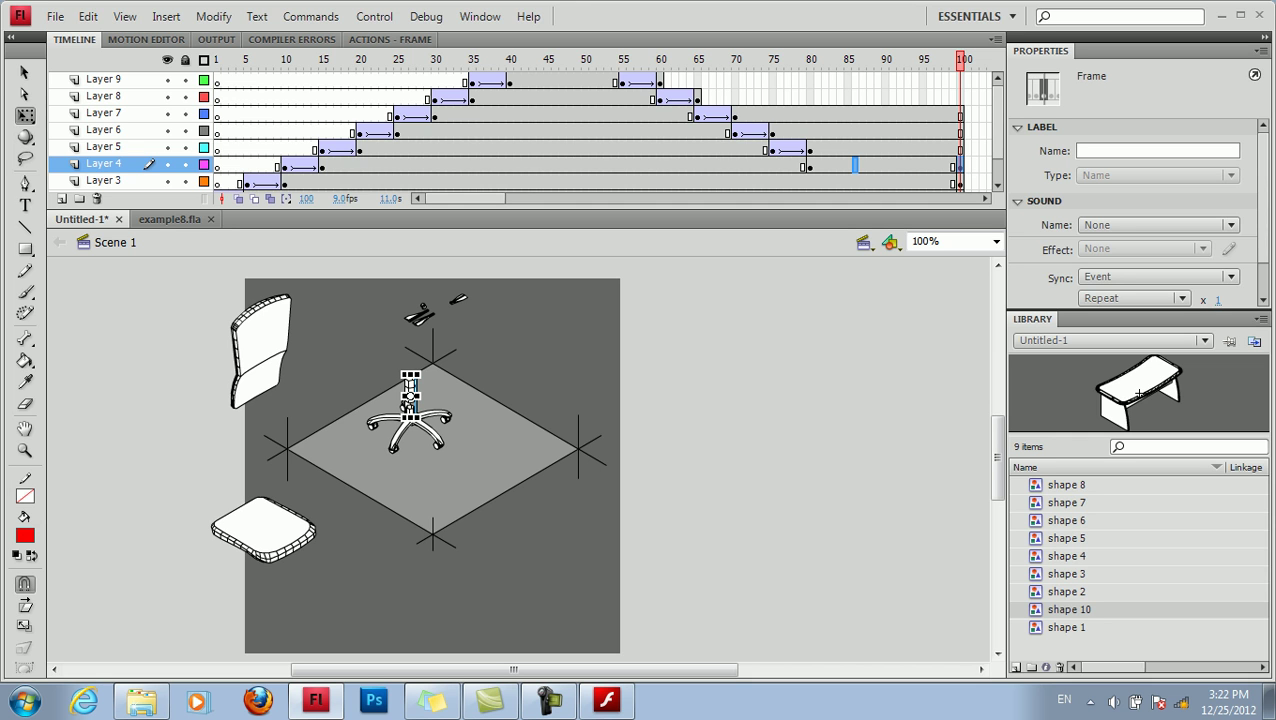
{"action": "left_click", "coordinate": [847, 164]}
Step: Try an extra keyframe at frame 82 of Layer 4
{"action": "left_click", "coordinate": [826, 165]}
{"action": "right_click", "coordinate": [826, 165]}
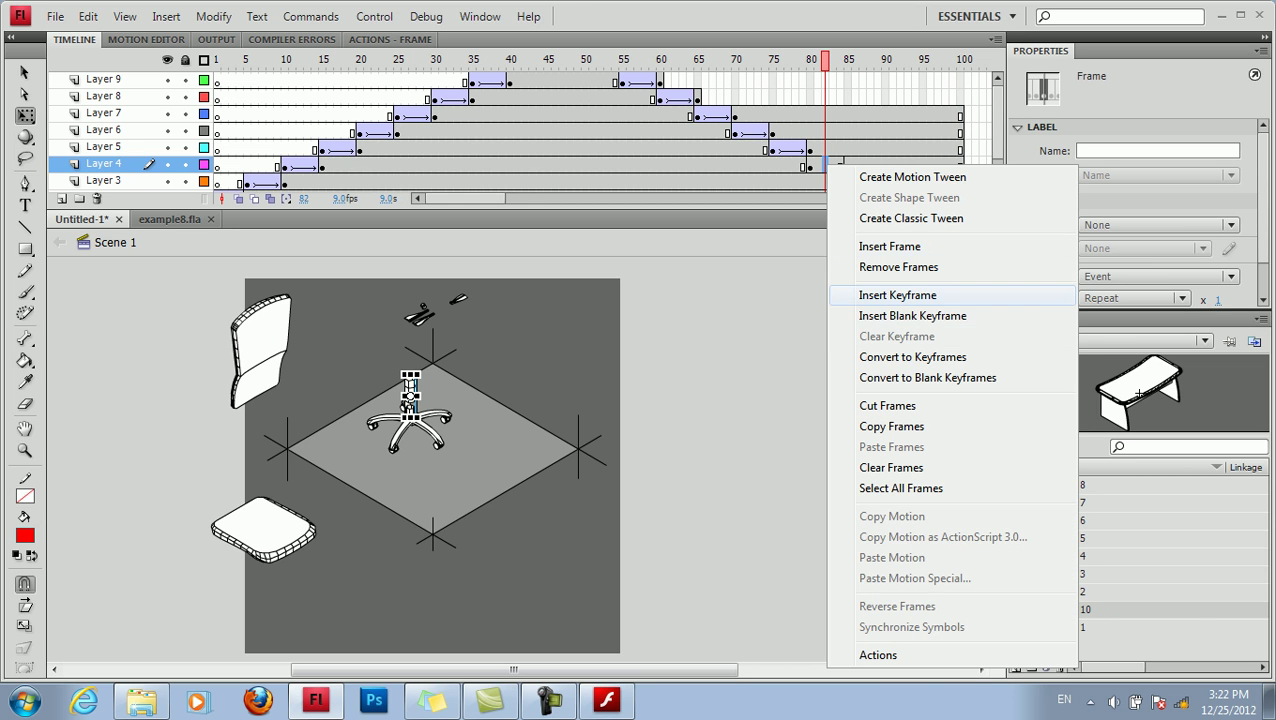
{"action": "left_click", "coordinate": [897, 295]}
{"action": "left_click", "coordinate": [410, 396]}
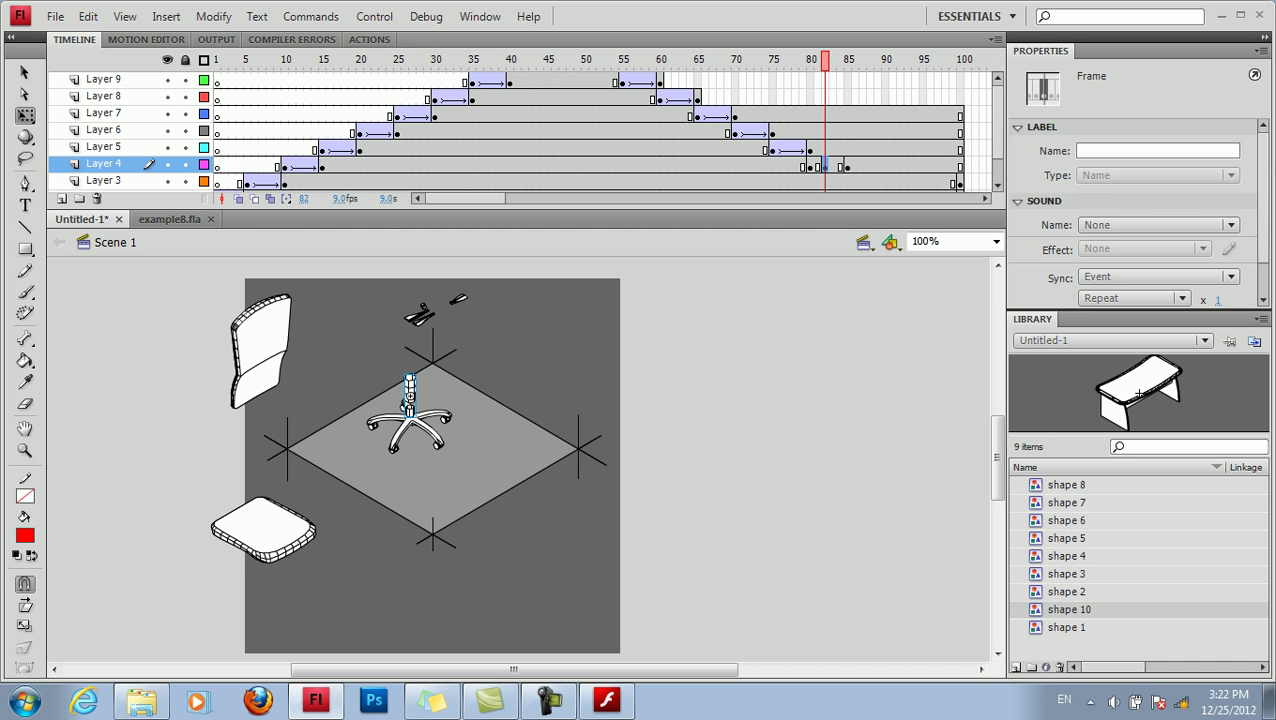
Step: Create a classic tween between frames 80 and 85 of Layer 4, and move the chair's column at frame 85 to about X 134, Y 32
{"action": "left_click", "coordinate": [823, 165]}
{"action": "right_click", "coordinate": [823, 165]}
{"action": "left_click", "coordinate": [911, 216]}
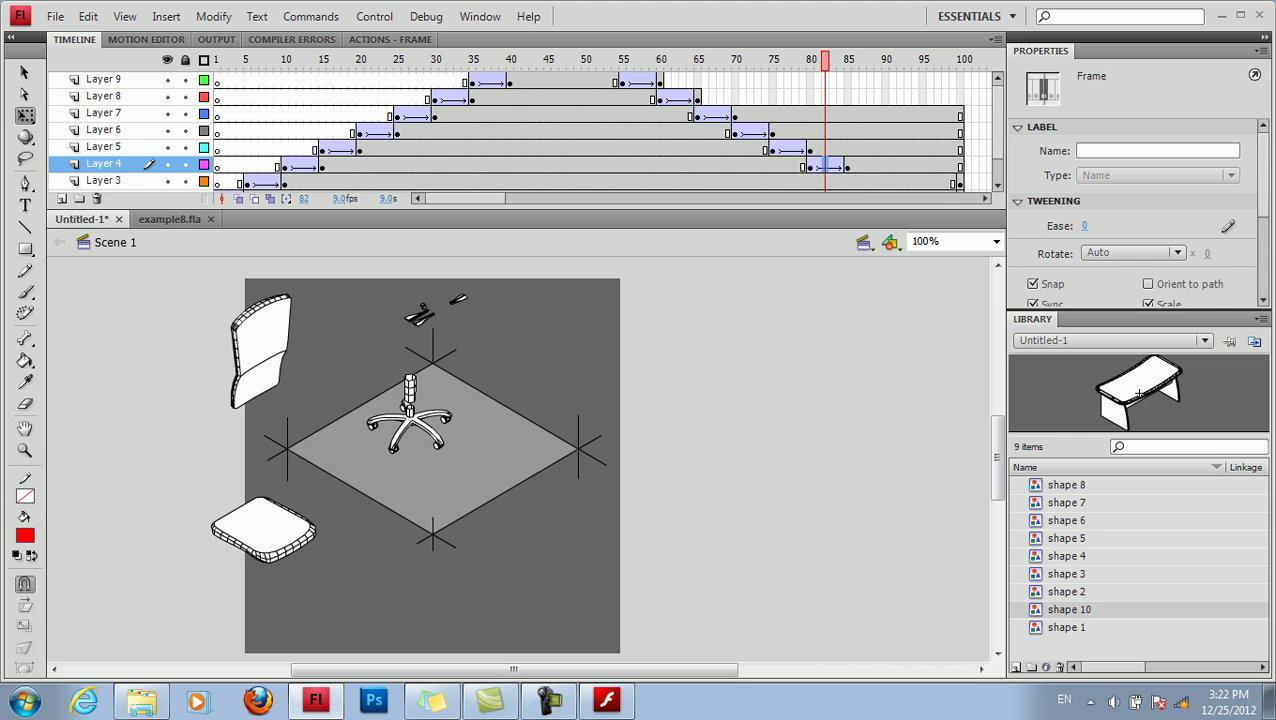
{"action": "left_click", "coordinate": [848, 166]}
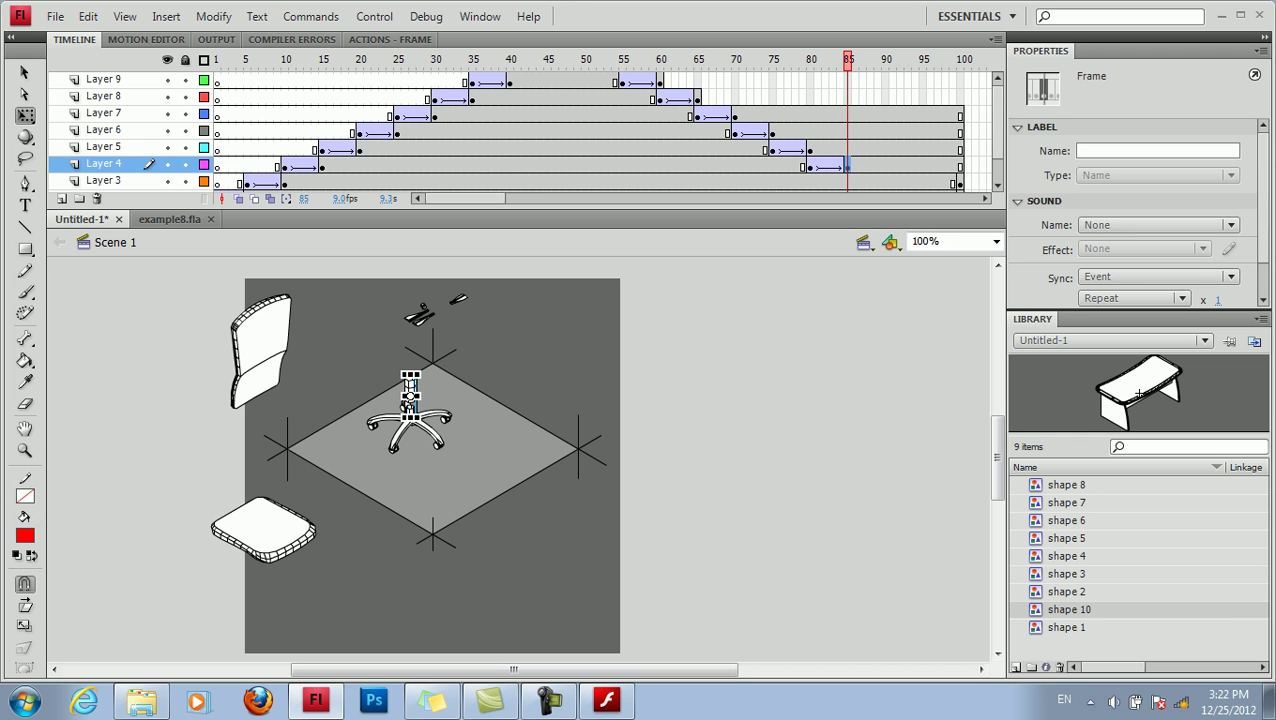
{"action": "left_click_drag", "start_coordinate": [410, 398], "coordinate": [371, 310]}
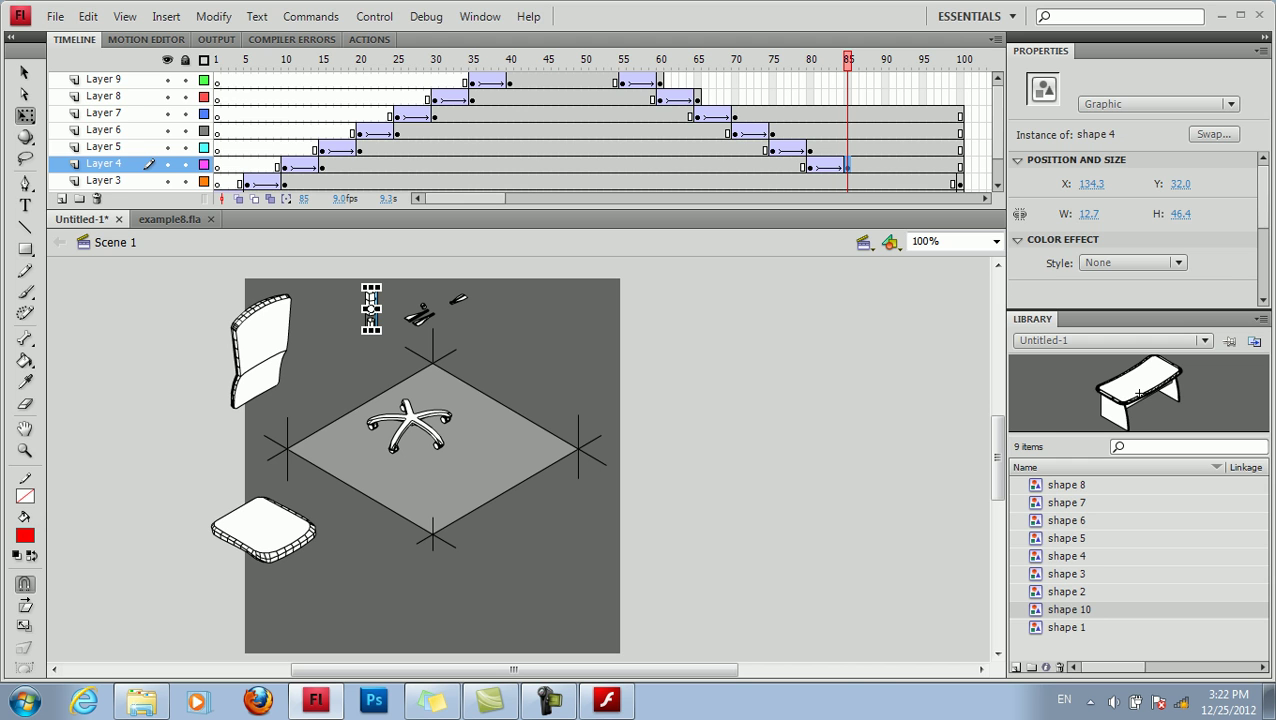
Step: Insert a keyframe at frame 85 of Layer 3, which holds the chair's wheeled base
{"action": "left_click", "coordinate": [847, 182]}
{"action": "right_click", "coordinate": [847, 182]}
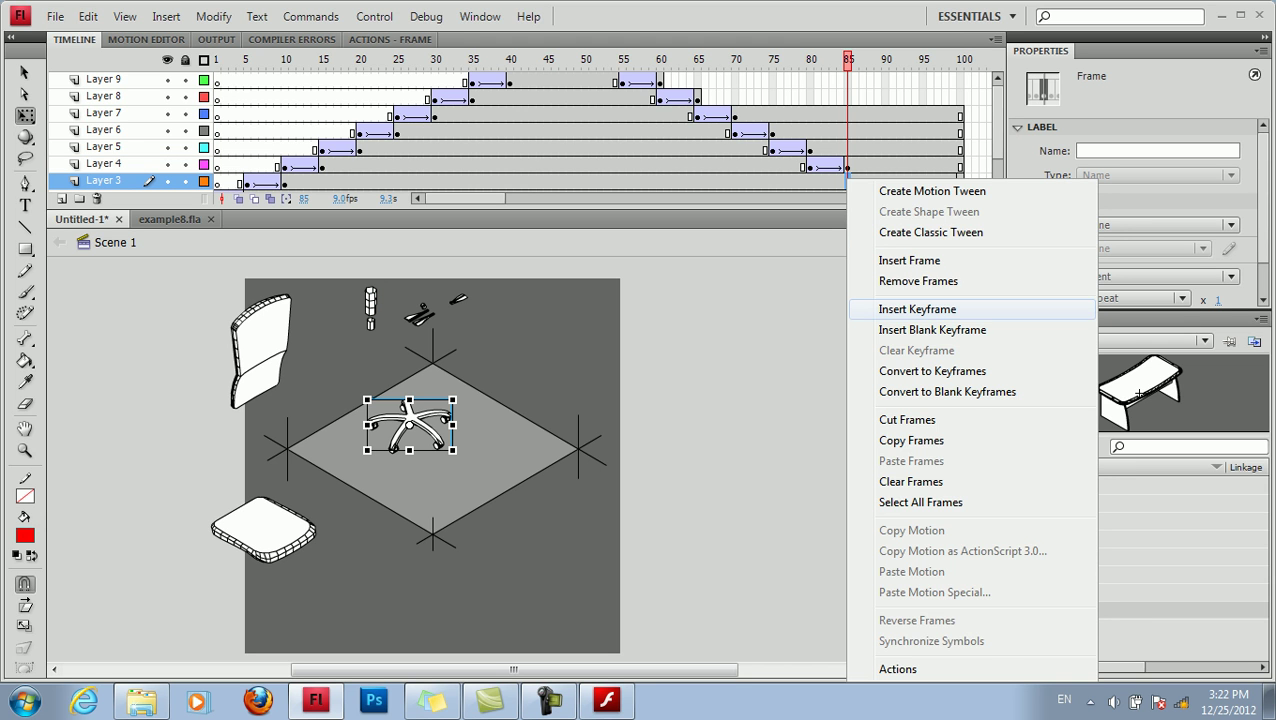
{"action": "left_click", "coordinate": [917, 309]}
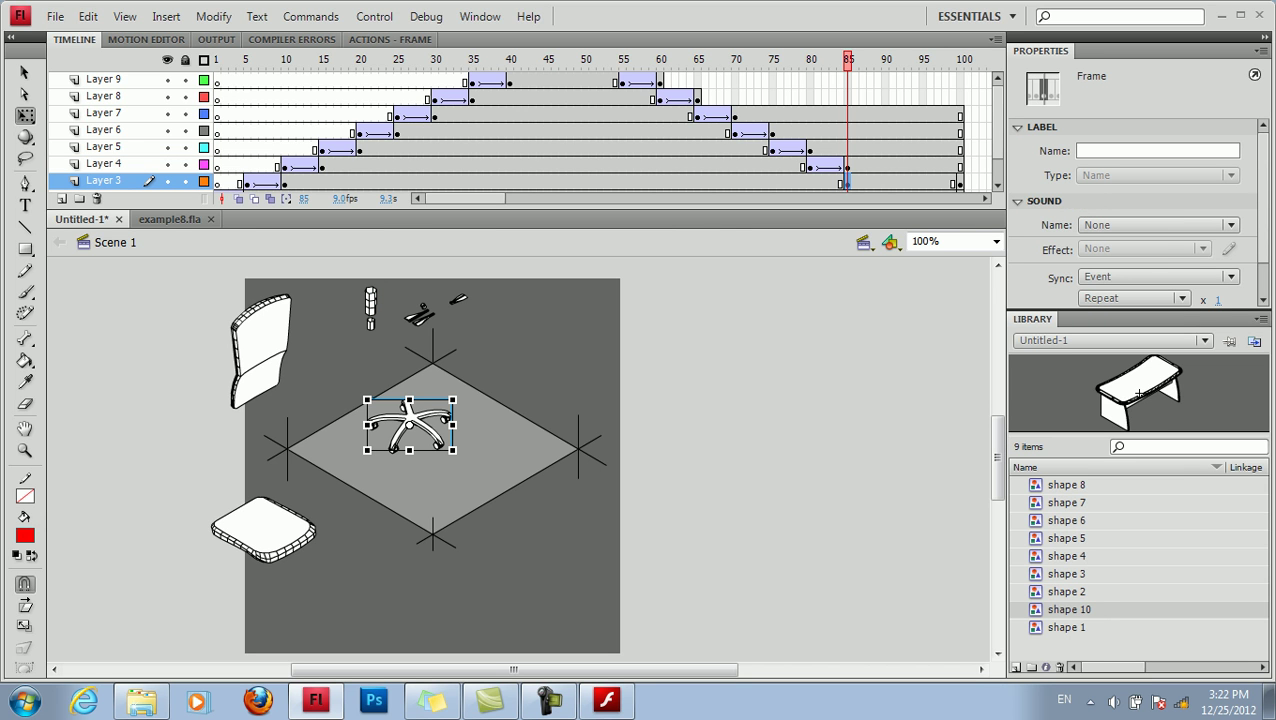
Step: Shift Layer 3's last keyframe to frame 90 and classic-tween the chair's base from frame 85 to about X 304, Y 83 at frame 90
{"action": "left_click", "coordinate": [960, 182]}
{"action": "left_click_drag", "start_coordinate": [878, 182], "coordinate": [885, 182]}
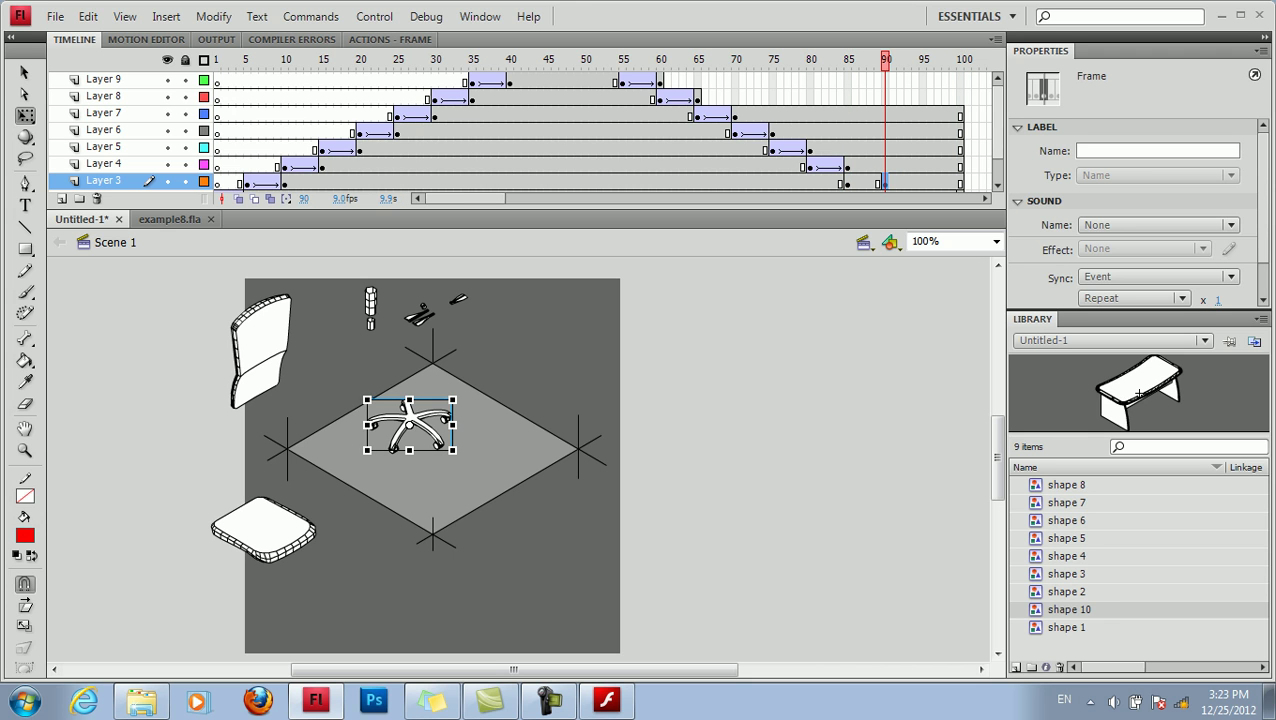
{"action": "scroll", "coordinate": [500, 130], "scroll_direction": "down", "scroll_amount": 2}
{"action": "left_click", "coordinate": [855, 148]}
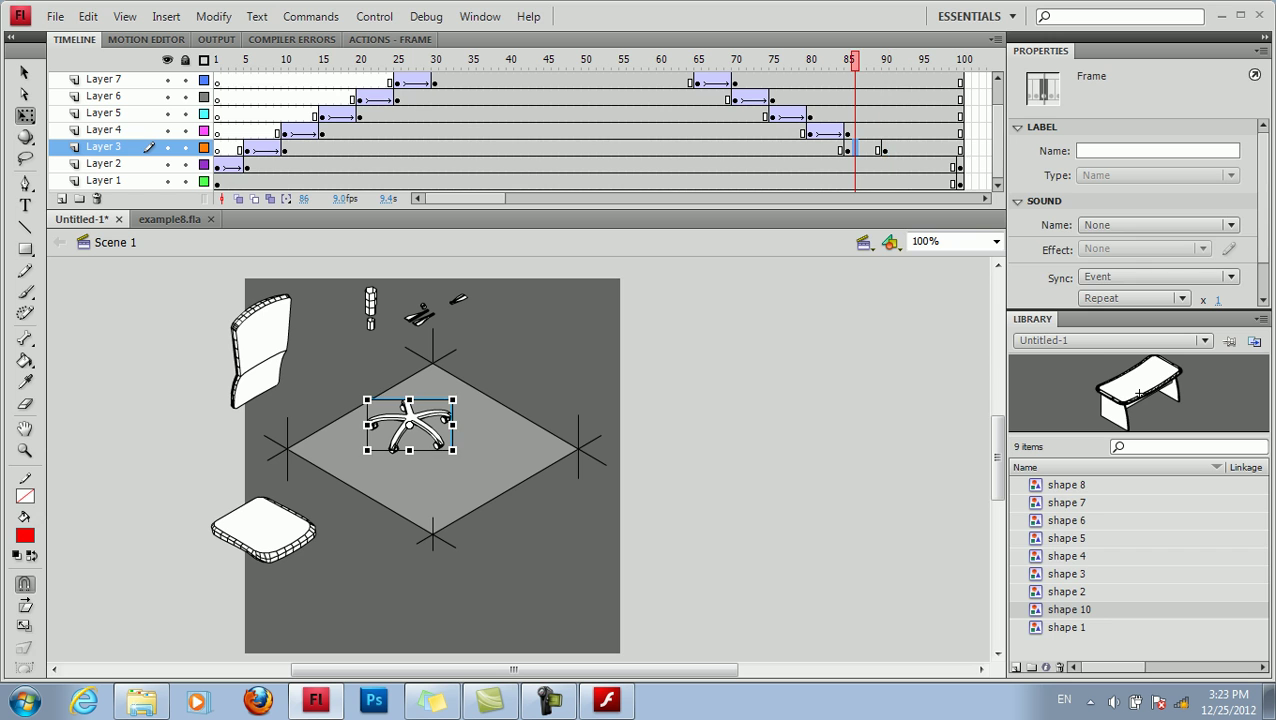
{"action": "right_click", "coordinate": [856, 147]}
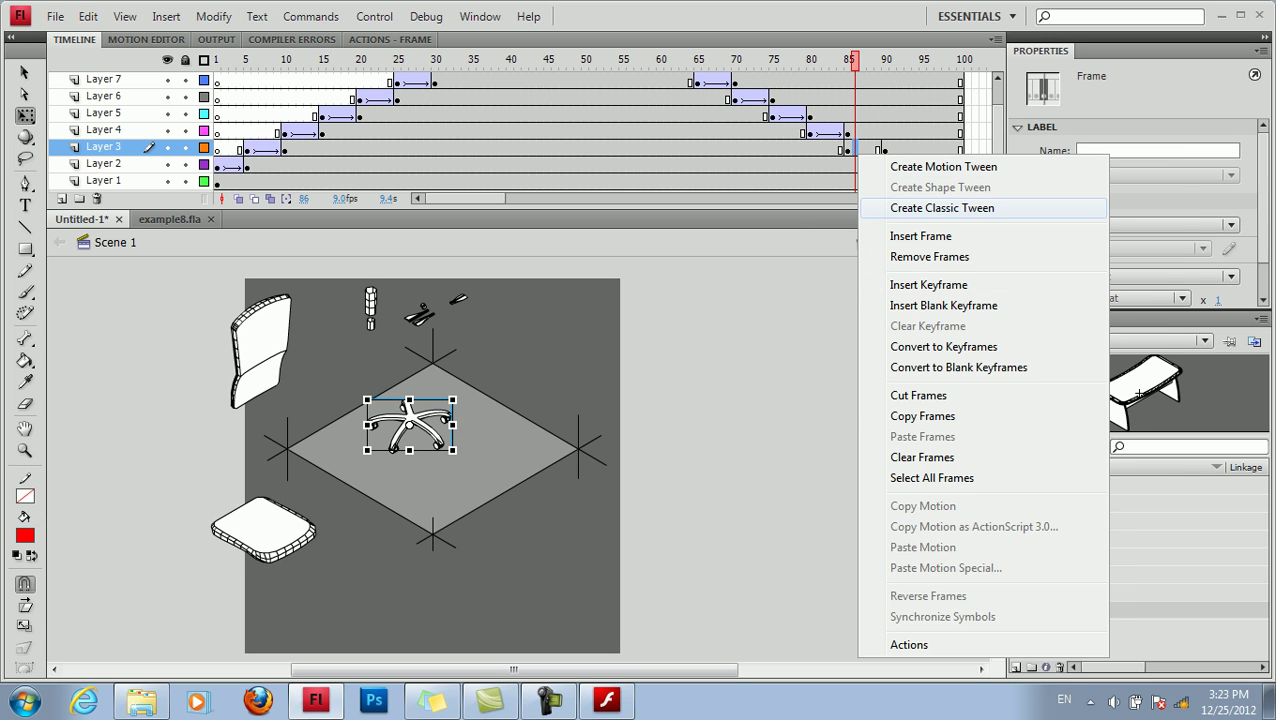
{"action": "left_click", "coordinate": [911, 208]}
{"action": "left_click", "coordinate": [885, 148]}
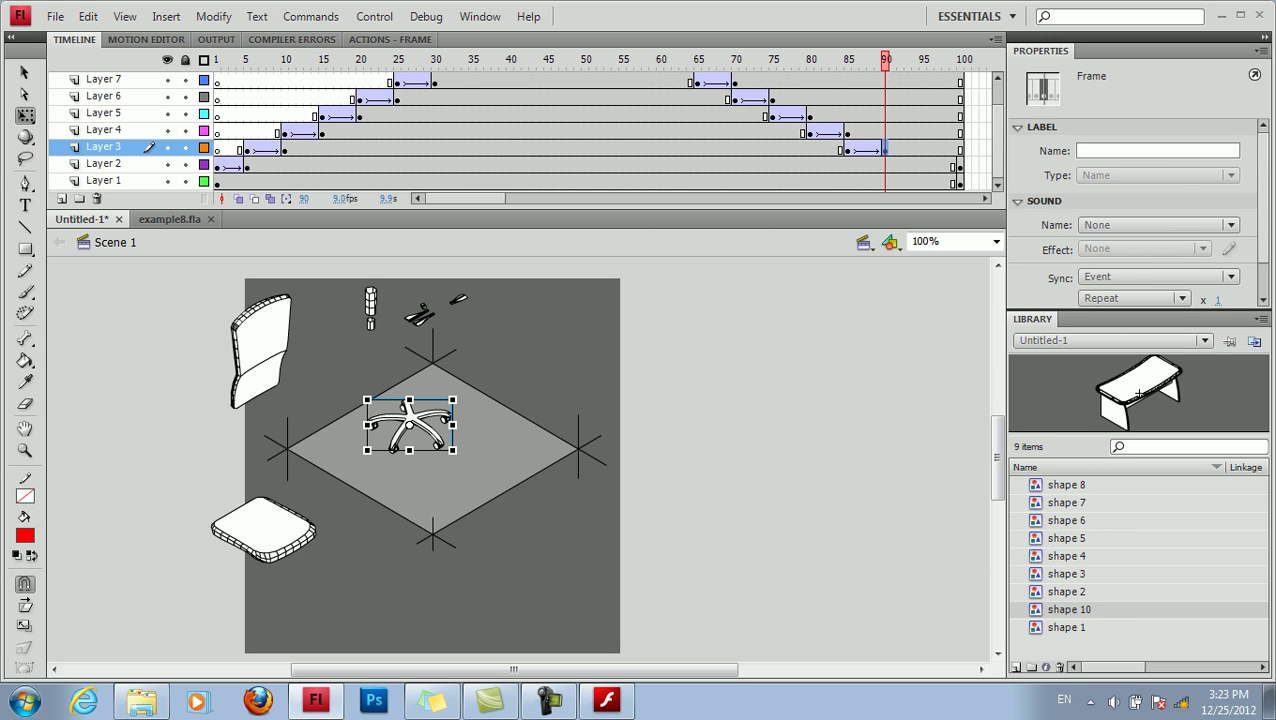
{"action": "left_click_drag", "start_coordinate": [410, 425], "coordinate": [530, 355]}
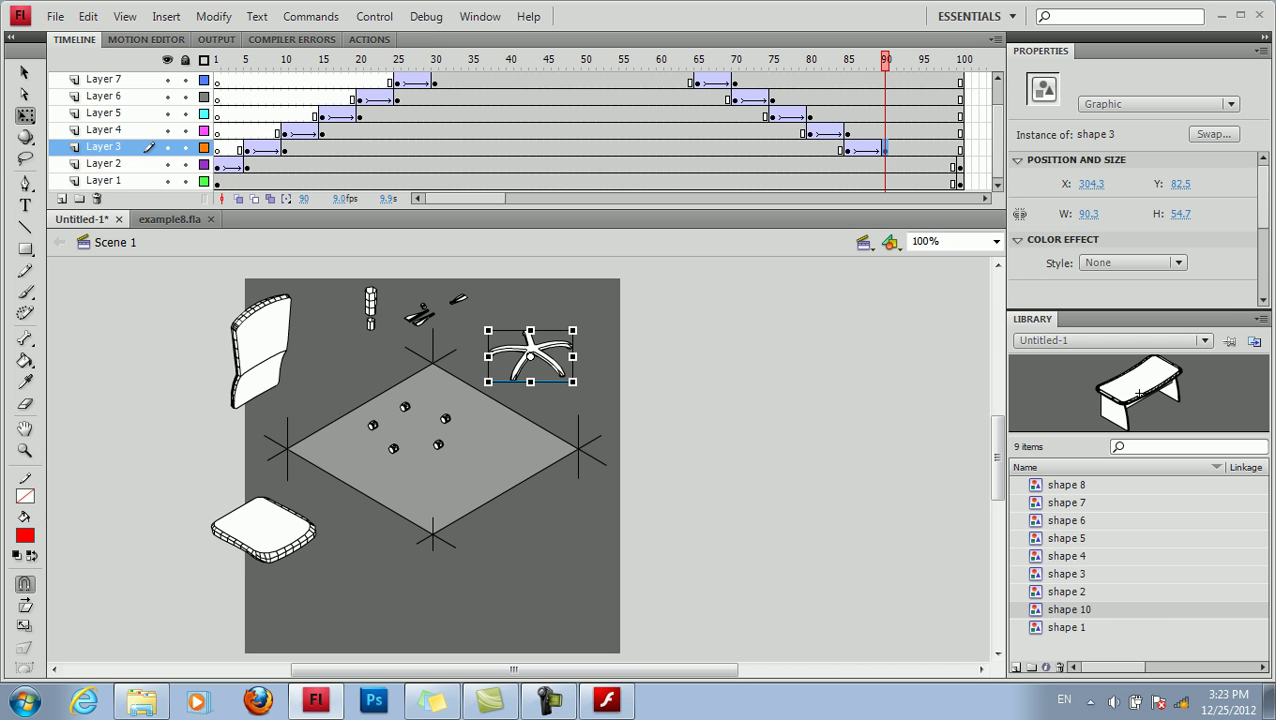
Step: Insert a keyframe at frame 90 of Layer 2 and shift the layer's last keyframe to frame 95
{"action": "left_click", "coordinate": [885, 164]}
{"action": "right_click", "coordinate": [885, 164]}
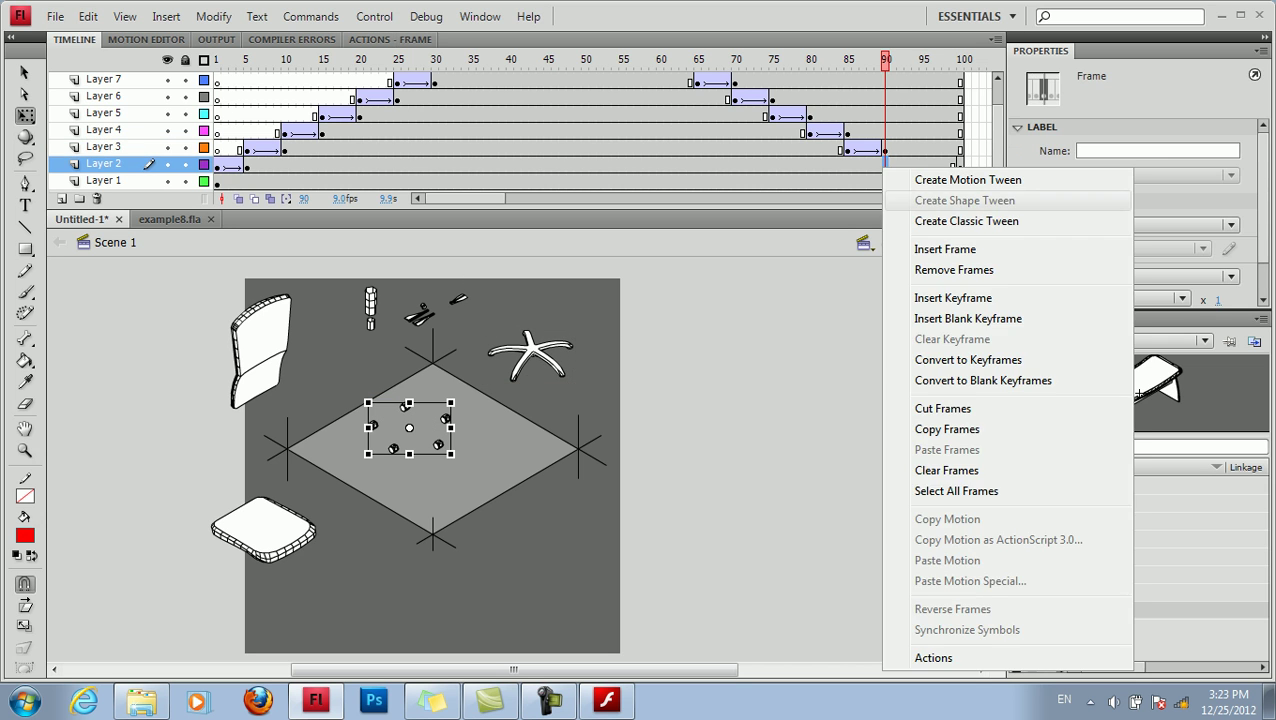
{"action": "left_click", "coordinate": [952, 298]}
{"action": "left_click", "coordinate": [960, 165]}
{"action": "left_click_drag", "start_coordinate": [960, 165], "coordinate": [922, 165]}
Step: Create a classic tween between frames 90 and 95 of Layer 2
{"action": "left_click", "coordinate": [899, 164]}
{"action": "right_click", "coordinate": [899, 164]}
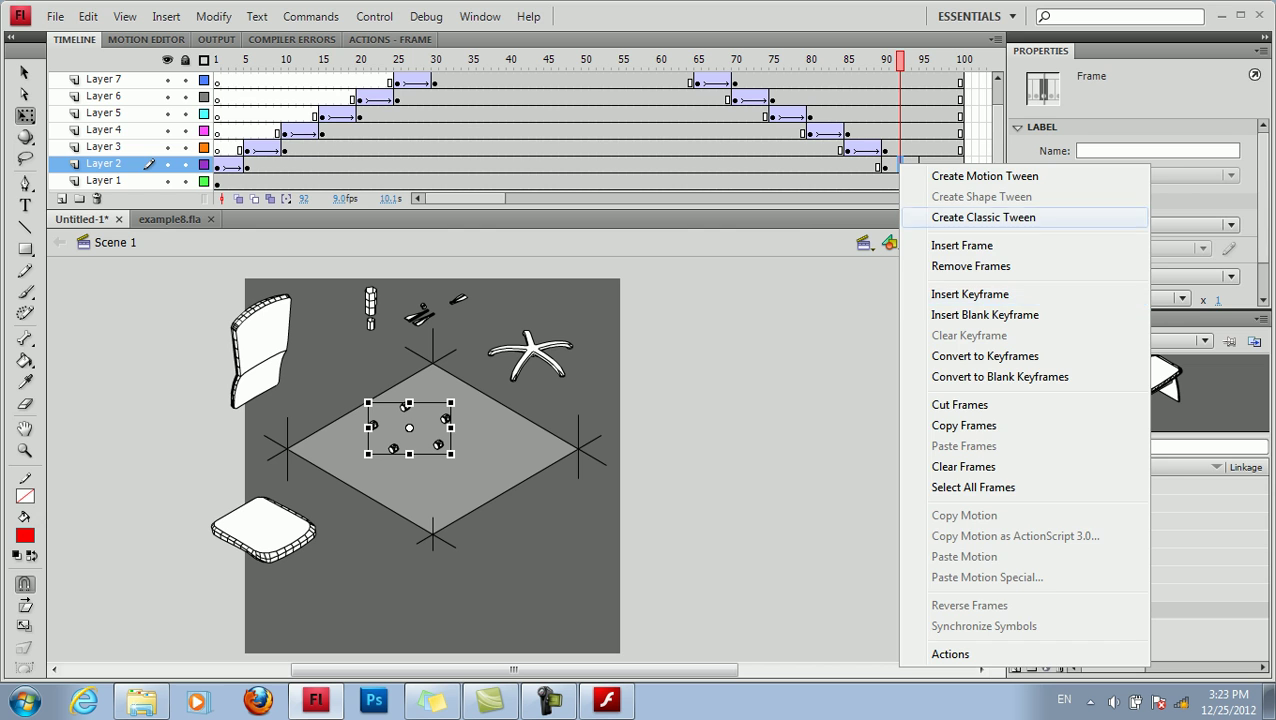
{"action": "left_click", "coordinate": [983, 217]}
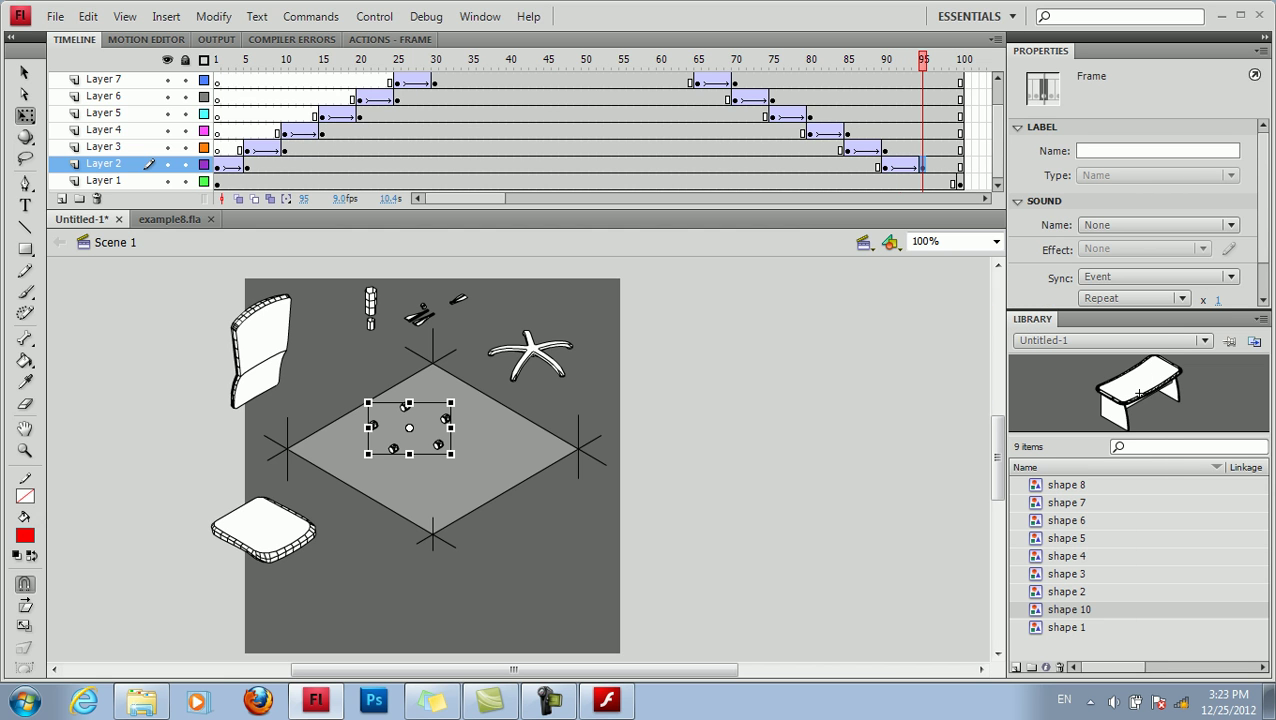
Step: Lock Layer 1, which holds the floor, and move the chair's wheels at frame 95 of Layer 2 to about X 314, Y 282
{"action": "left_click_drag", "start_coordinate": [430, 411], "coordinate": [504, 452]}
{"action": "key", "text": "ctrl+z"}
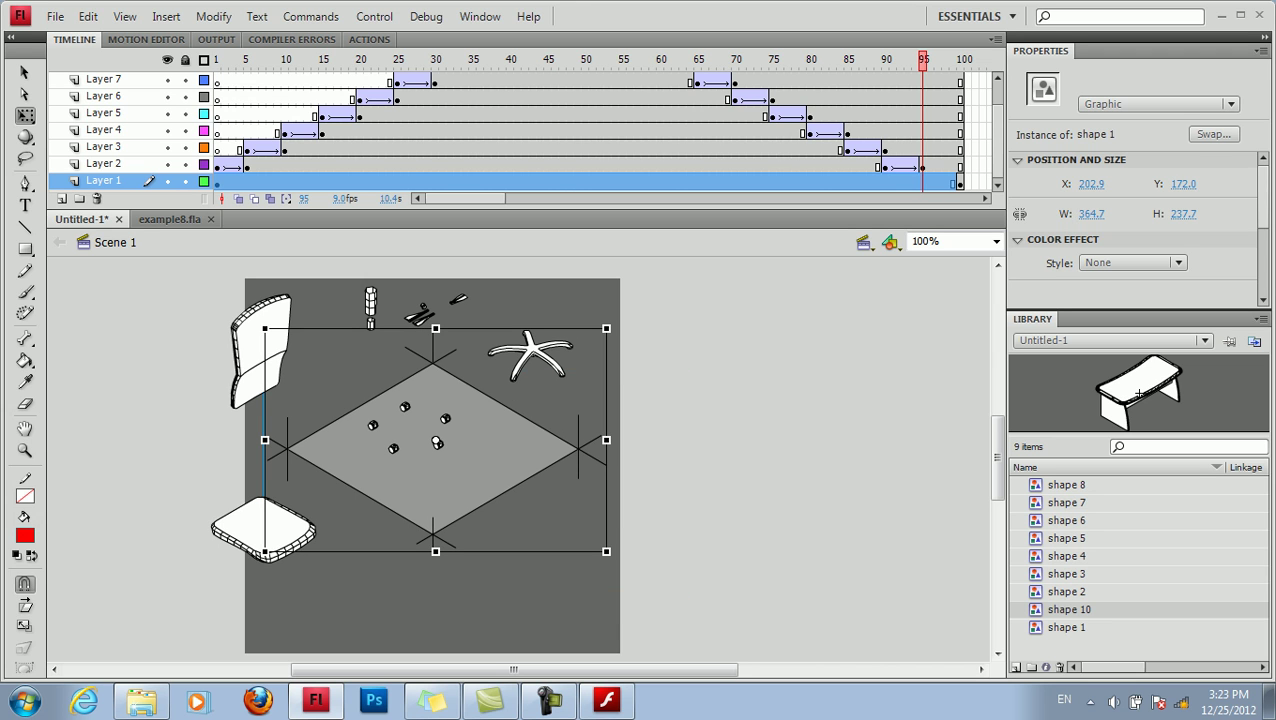
{"action": "left_click", "coordinate": [185, 181]}
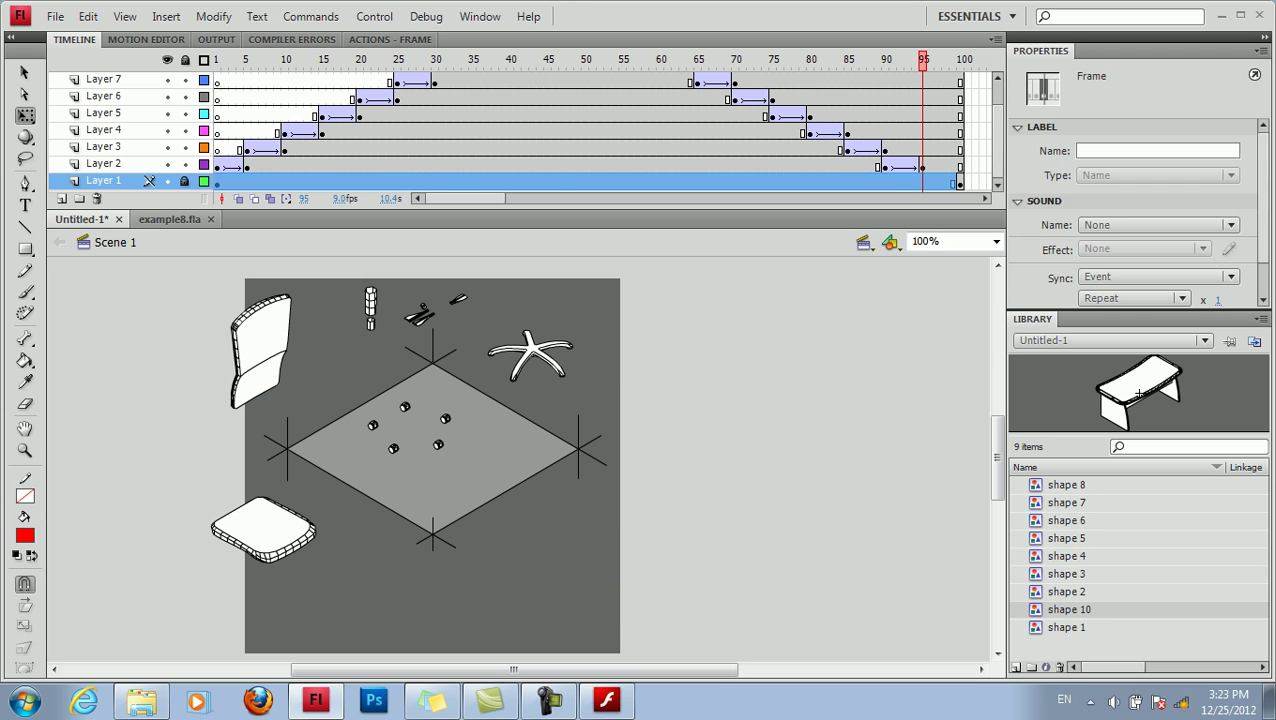
{"action": "left_click", "coordinate": [394, 449]}
{"action": "left_click_drag", "start_coordinate": [404, 407], "coordinate": [535, 522]}
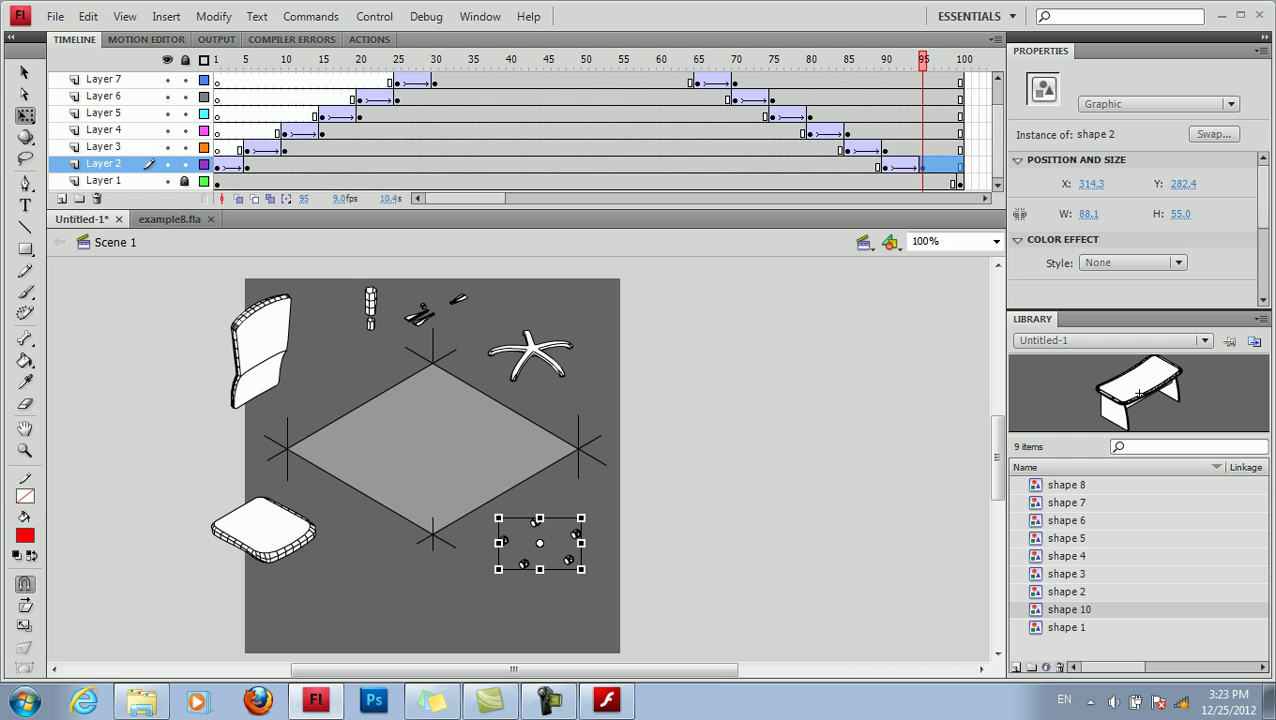
Step: At frame 1 of Layer 2, give the chair's wheels an Alpha color effect of 0%
{"action": "left_click", "coordinate": [960, 183]}
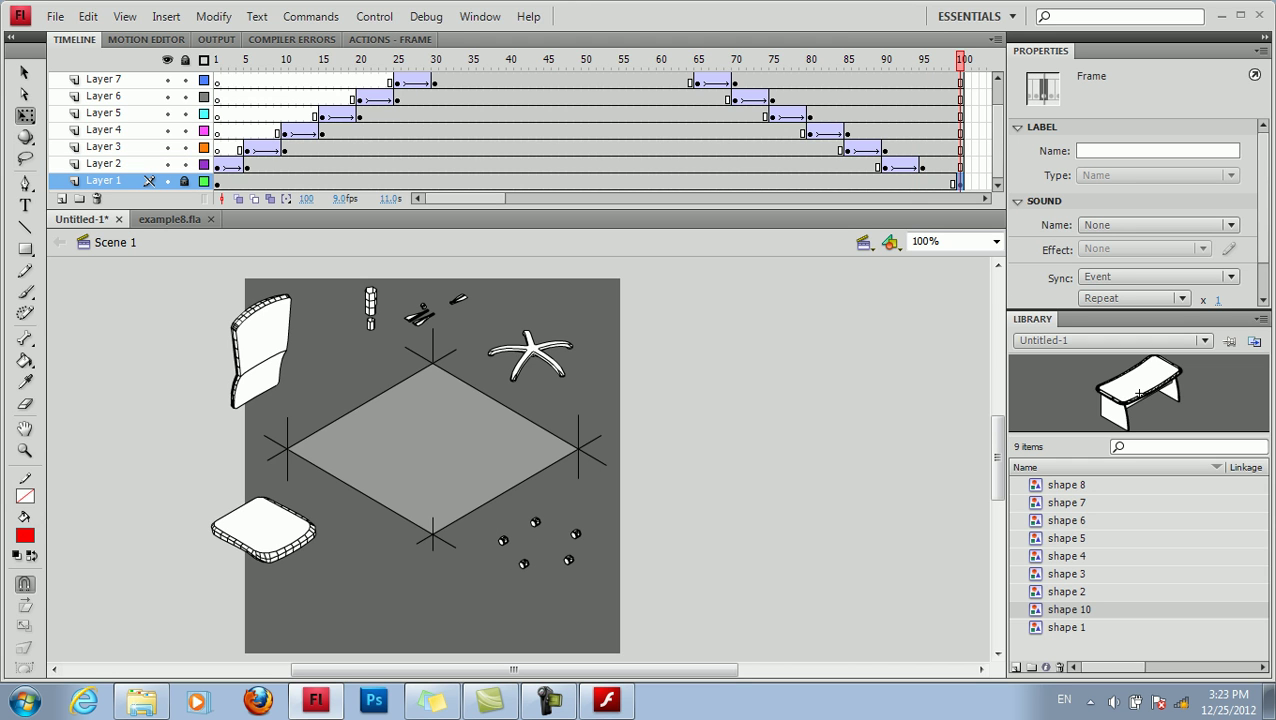
{"action": "left_click_drag", "start_coordinate": [960, 60], "coordinate": [217, 59]}
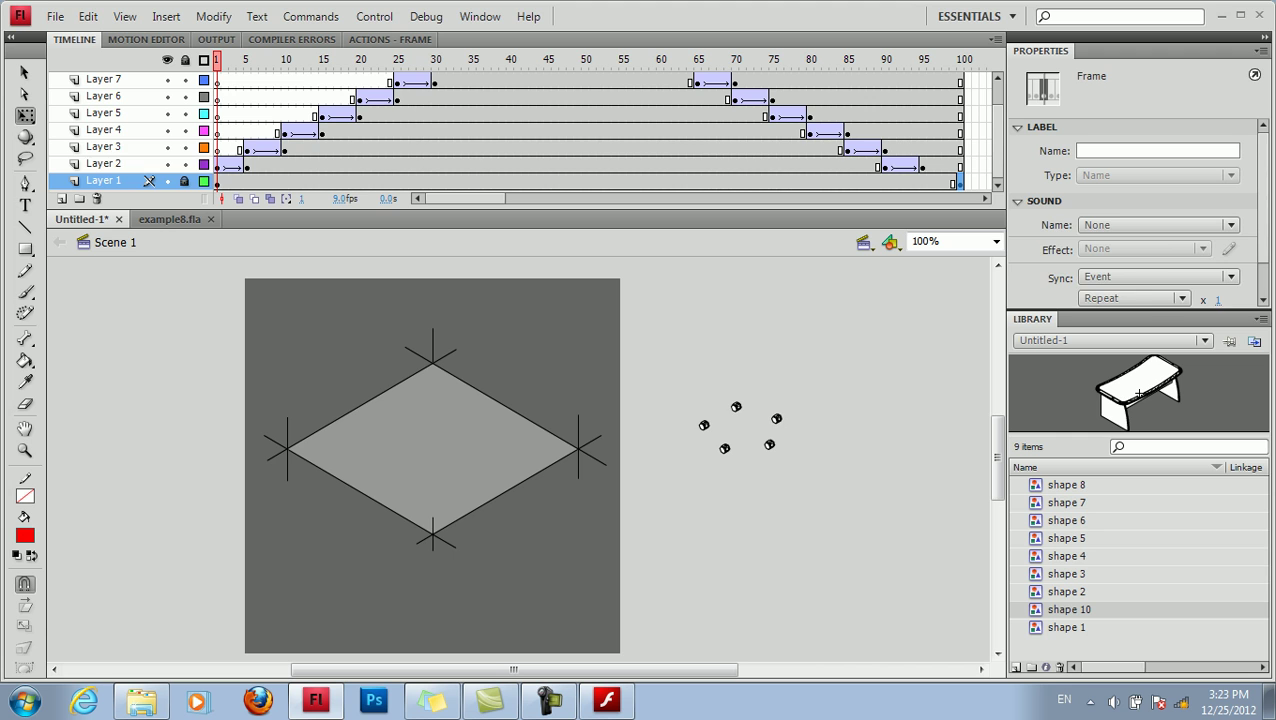
{"action": "left_click", "coordinate": [217, 165]}
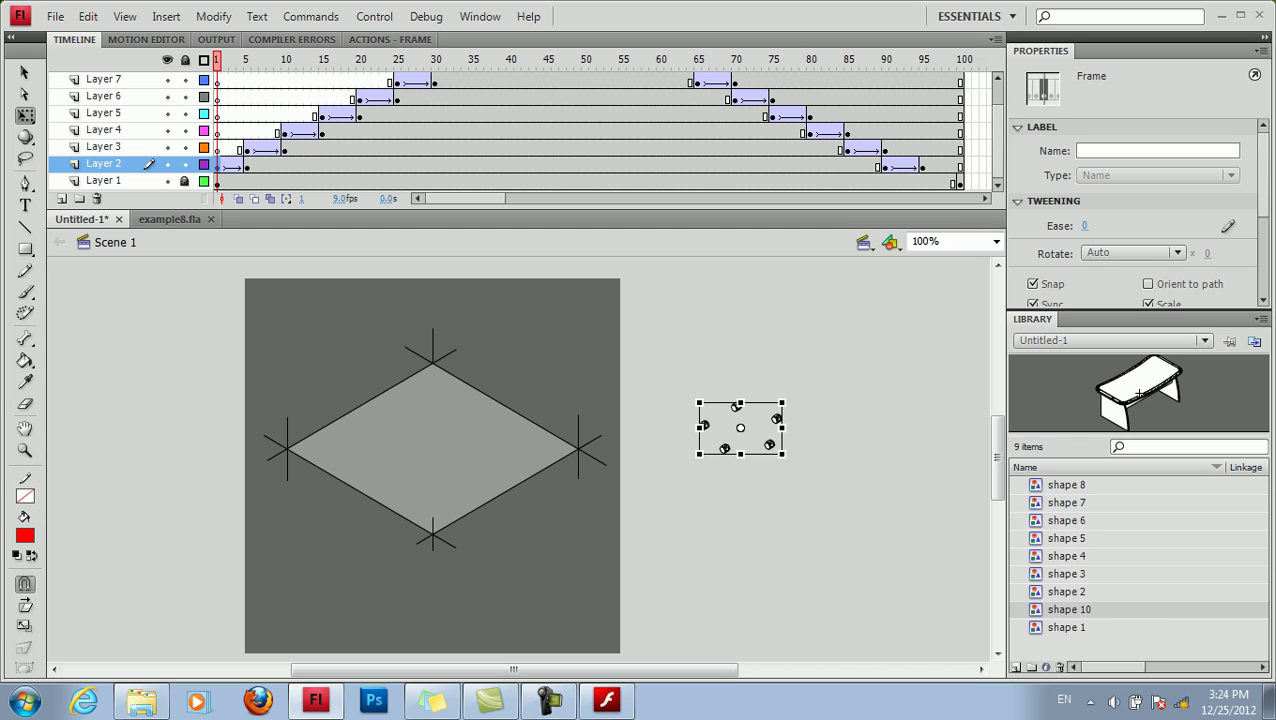
{"action": "key", "text": "Escape"}
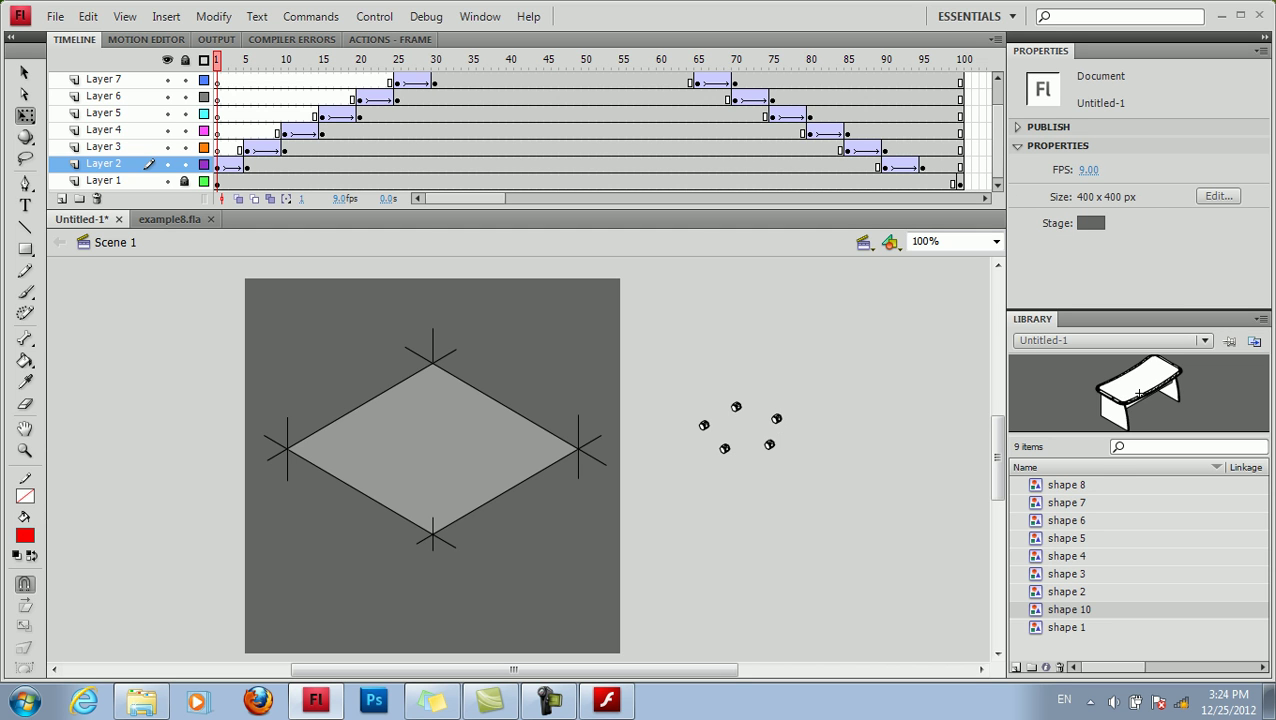
{"action": "left_click", "coordinate": [725, 449]}
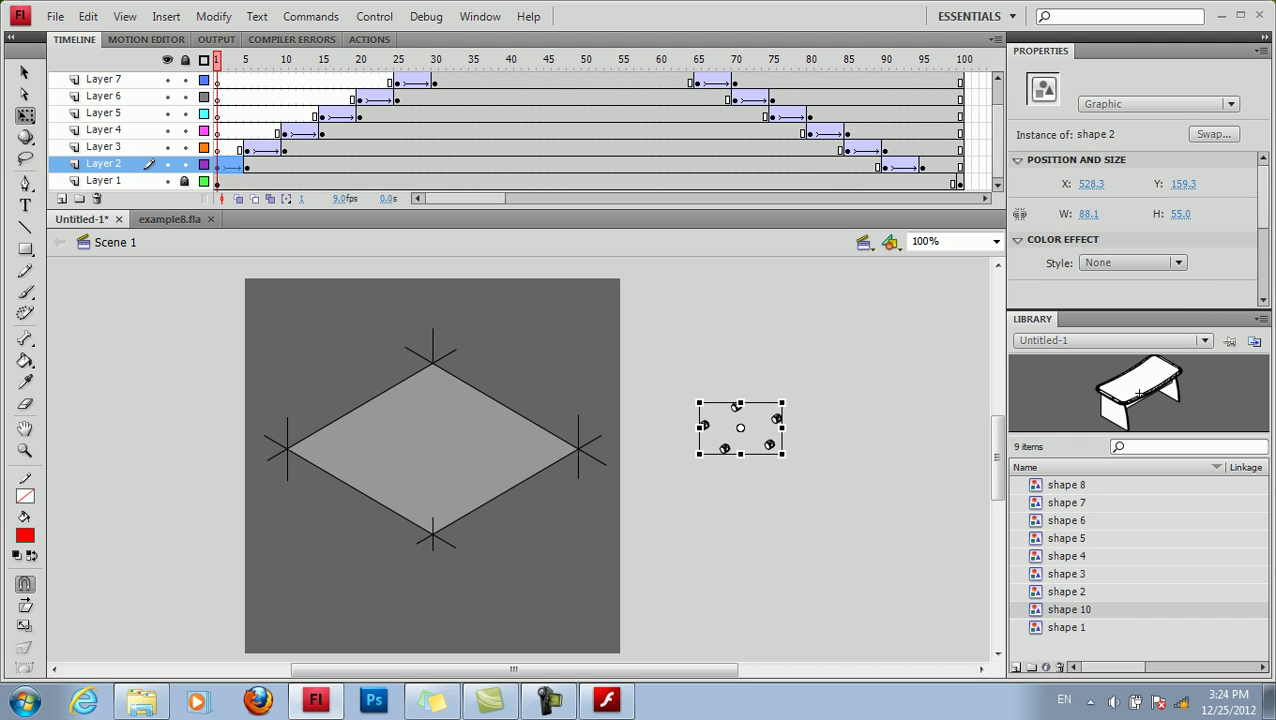
{"action": "left_click", "coordinate": [1133, 262]}
{"action": "left_click", "coordinate": [1125, 367]}
{"action": "left_click_drag", "start_coordinate": [1181, 292], "coordinate": [1082, 292]}
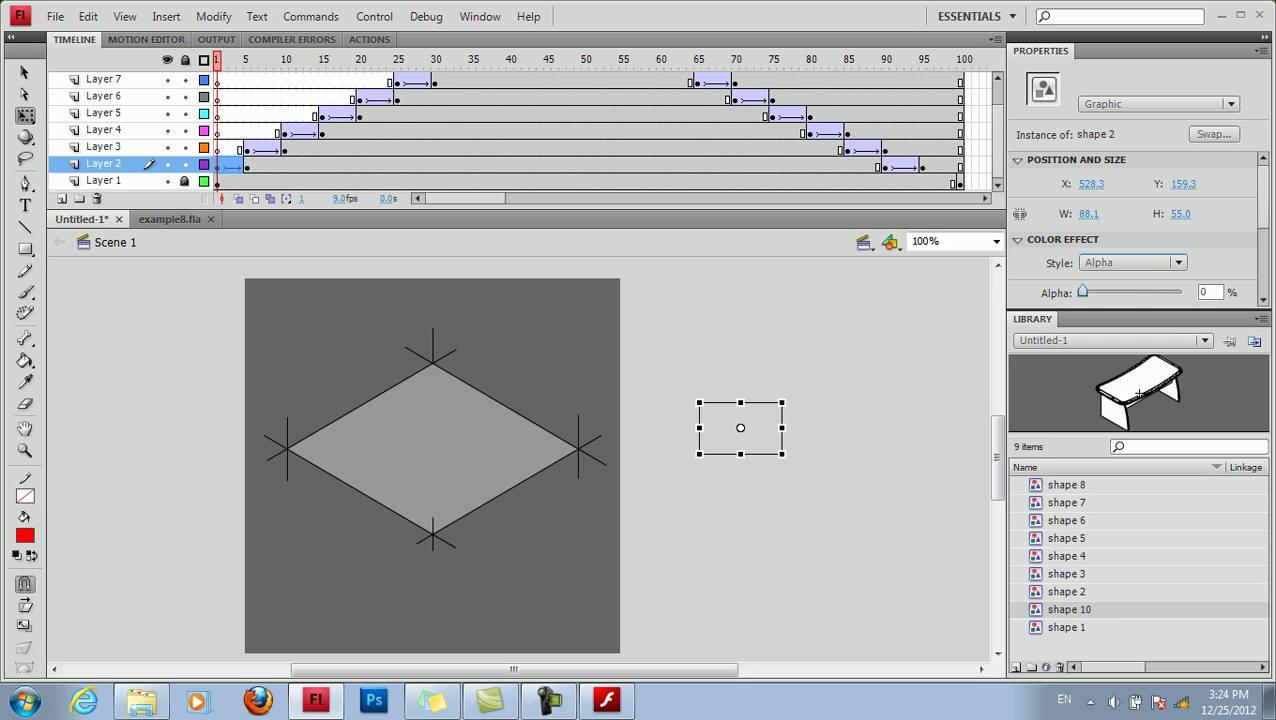
Step: At frame 5 of Layer 3, give the chair's star-shaped base an Alpha color effect of 0%
{"action": "left_click", "coordinate": [247, 148]}
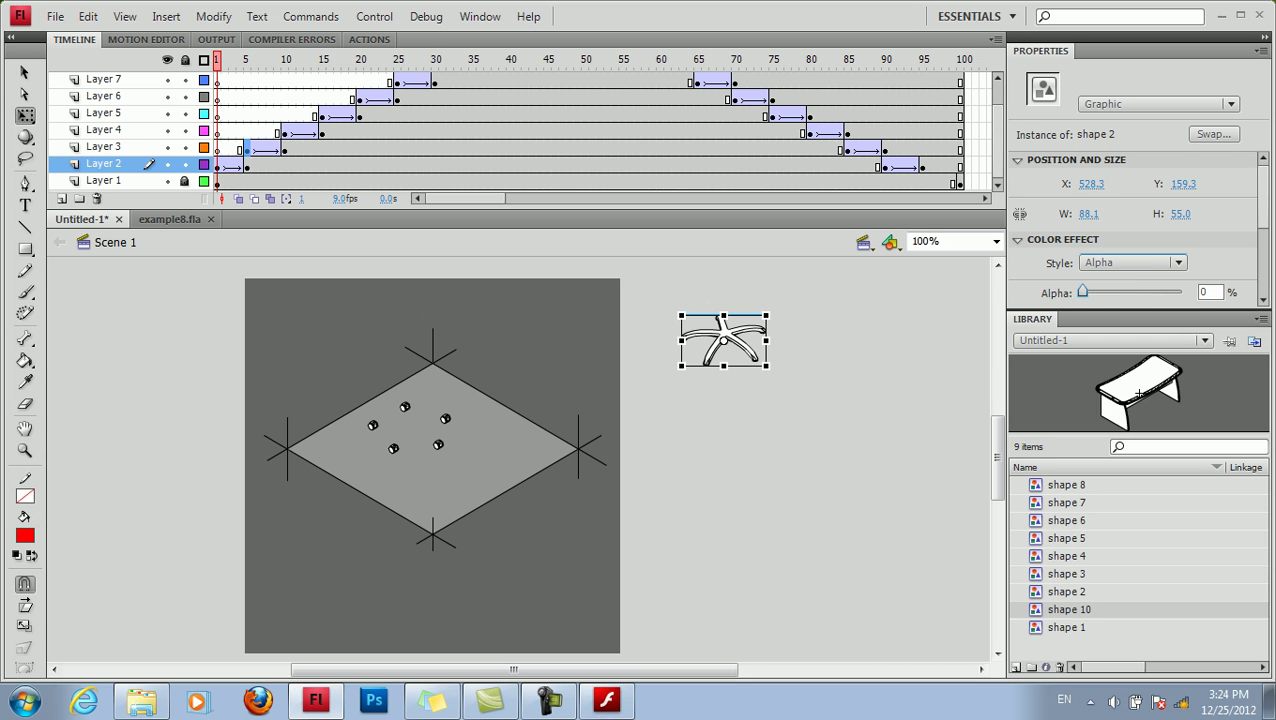
{"action": "left_click", "coordinate": [726, 333]}
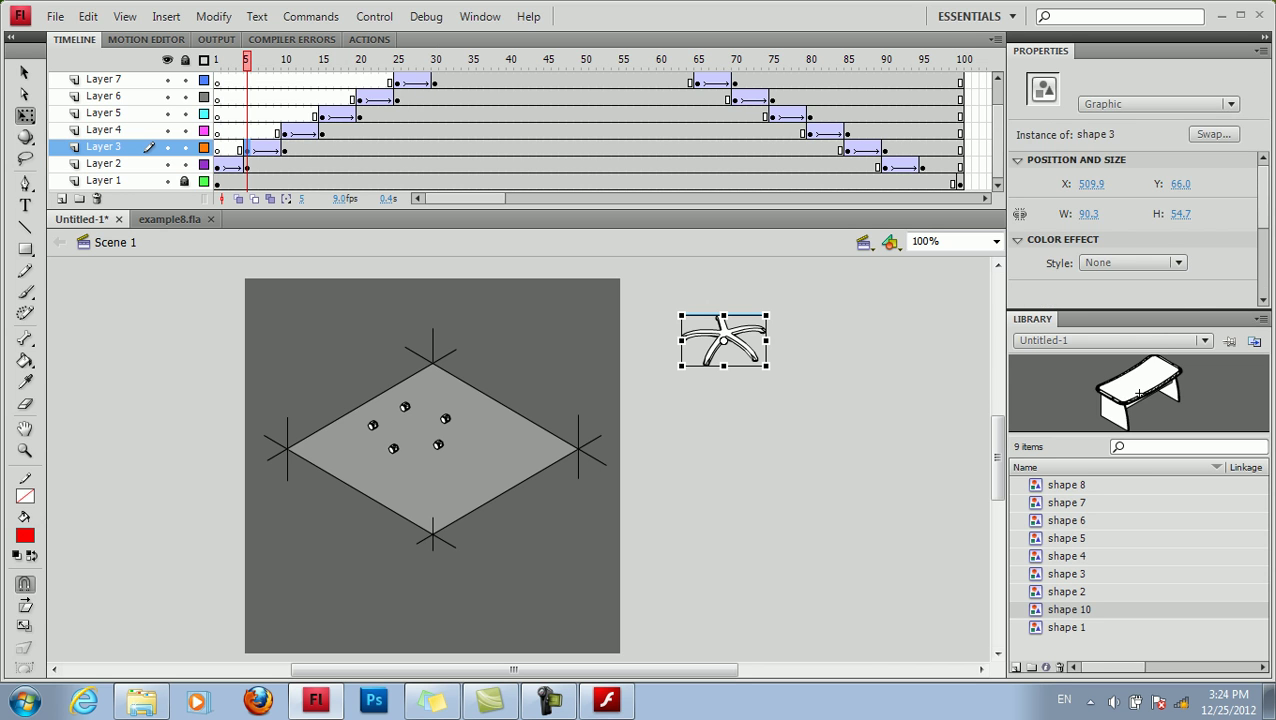
{"action": "left_click", "coordinate": [1132, 262]}
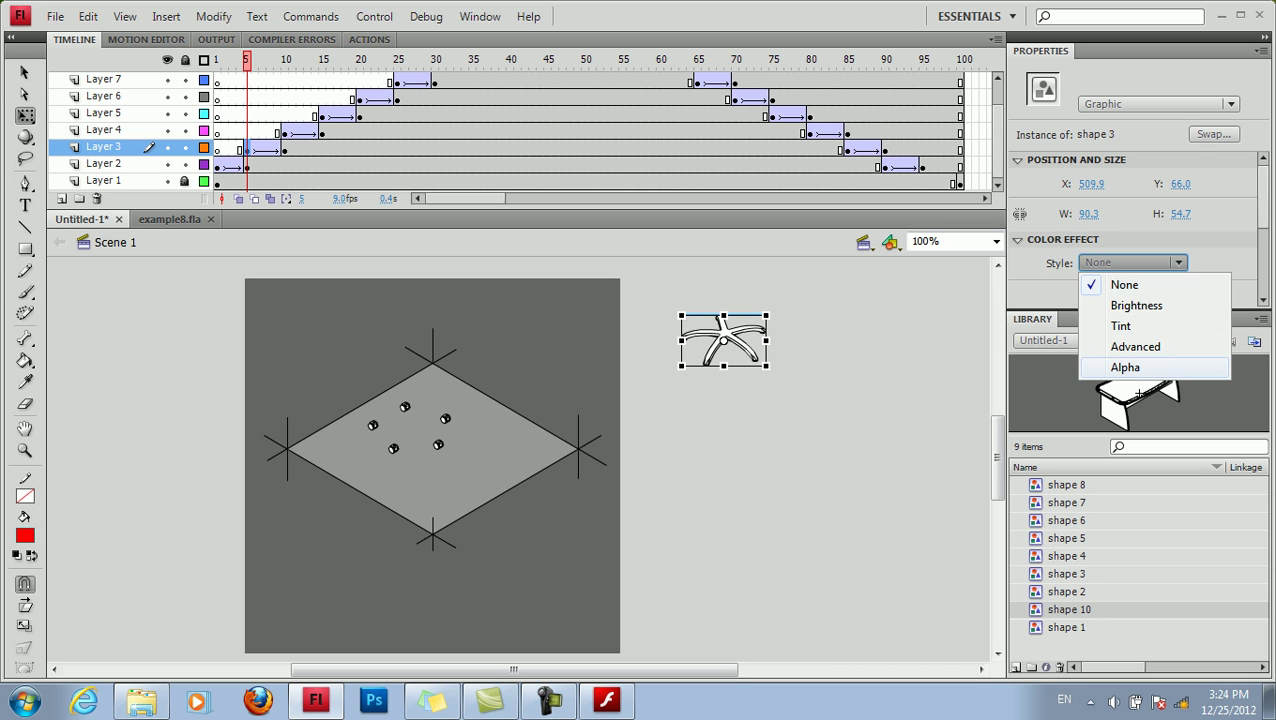
{"action": "left_click", "coordinate": [1110, 364]}
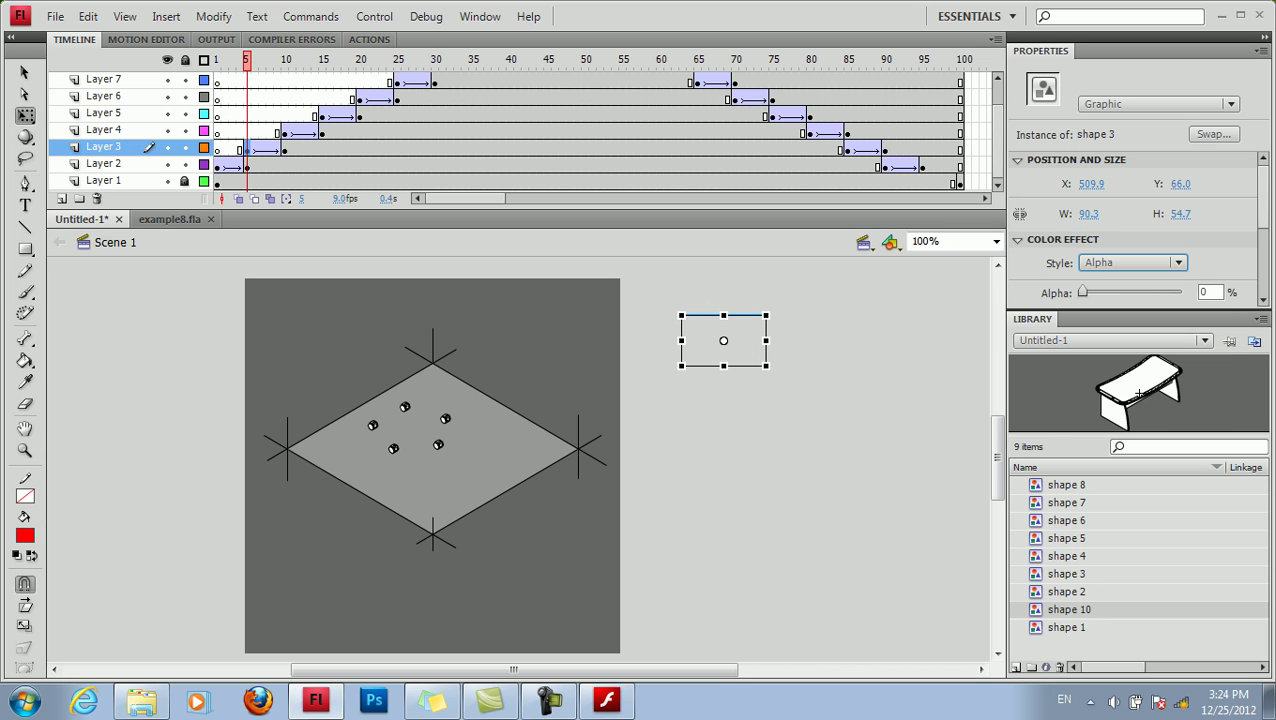
Step: At frame 10 of Layer 4, give the chair's column above the stage an Alpha color effect of 0%
{"action": "left_click", "coordinate": [284, 131]}
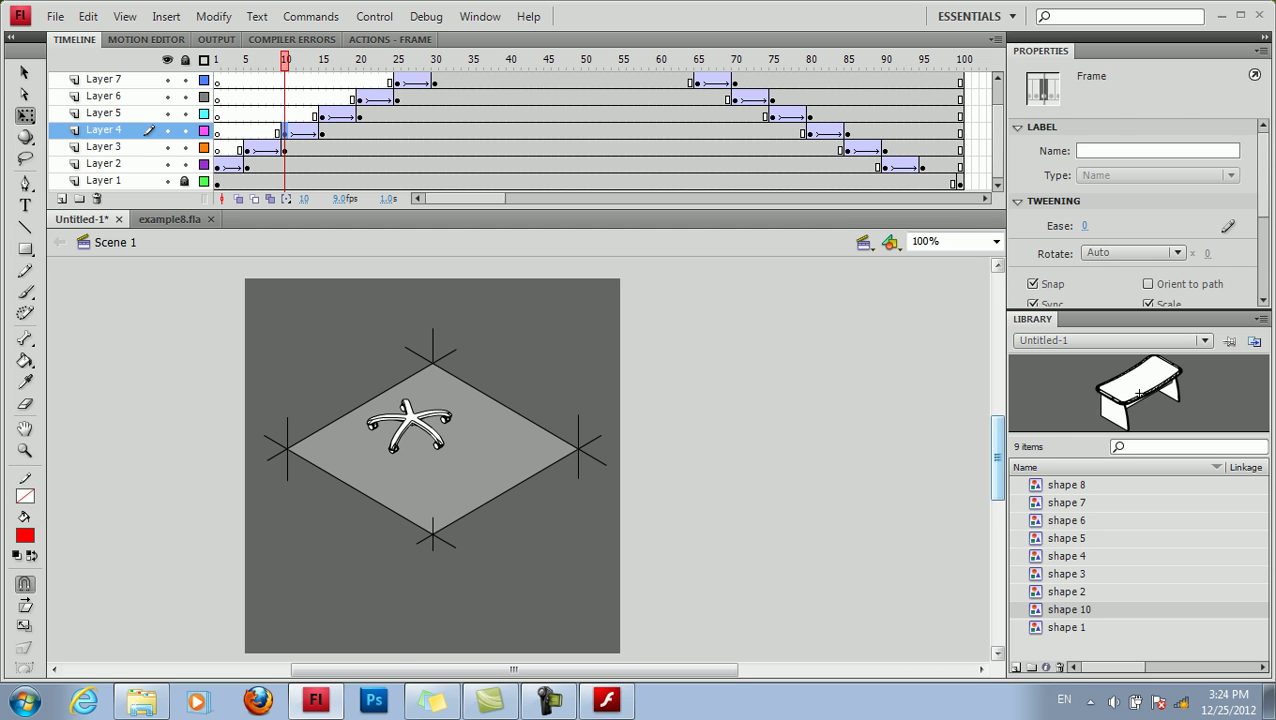
{"action": "scroll", "coordinate": [448, 463], "scroll_direction": "up", "scroll_amount": 3}
{"action": "left_click", "coordinate": [448, 463]}
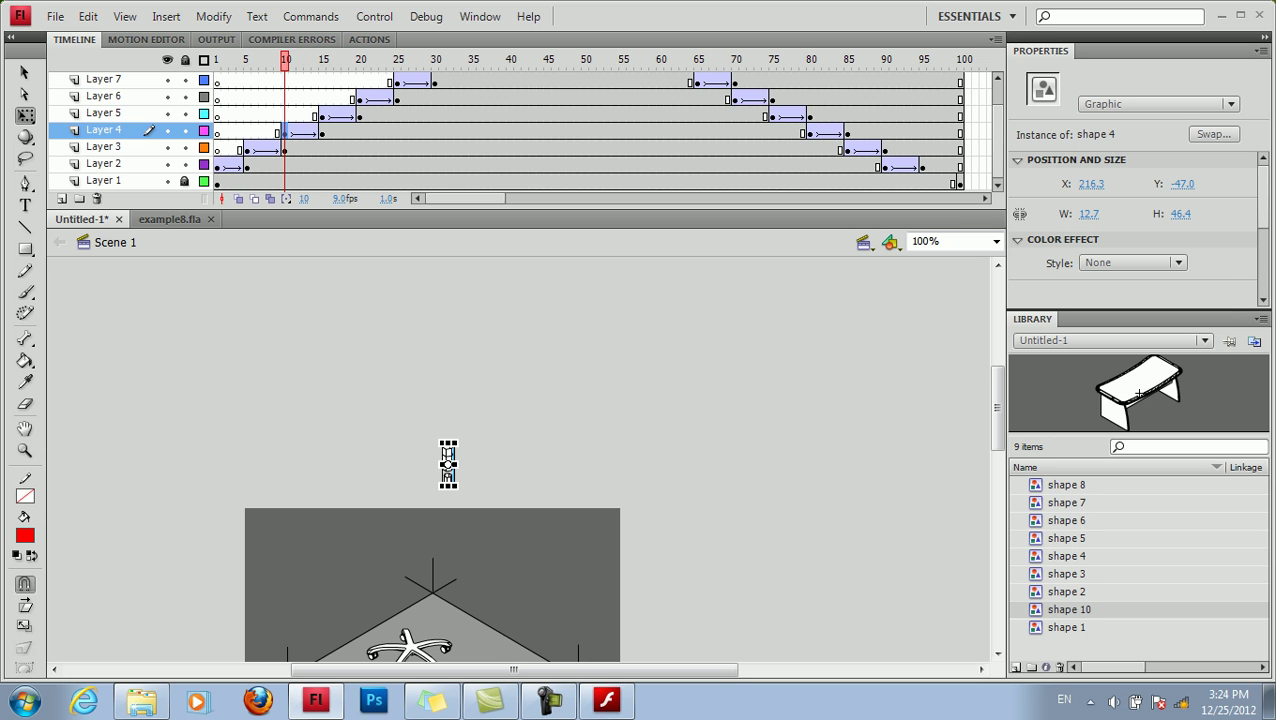
{"action": "left_click", "coordinate": [1133, 262]}
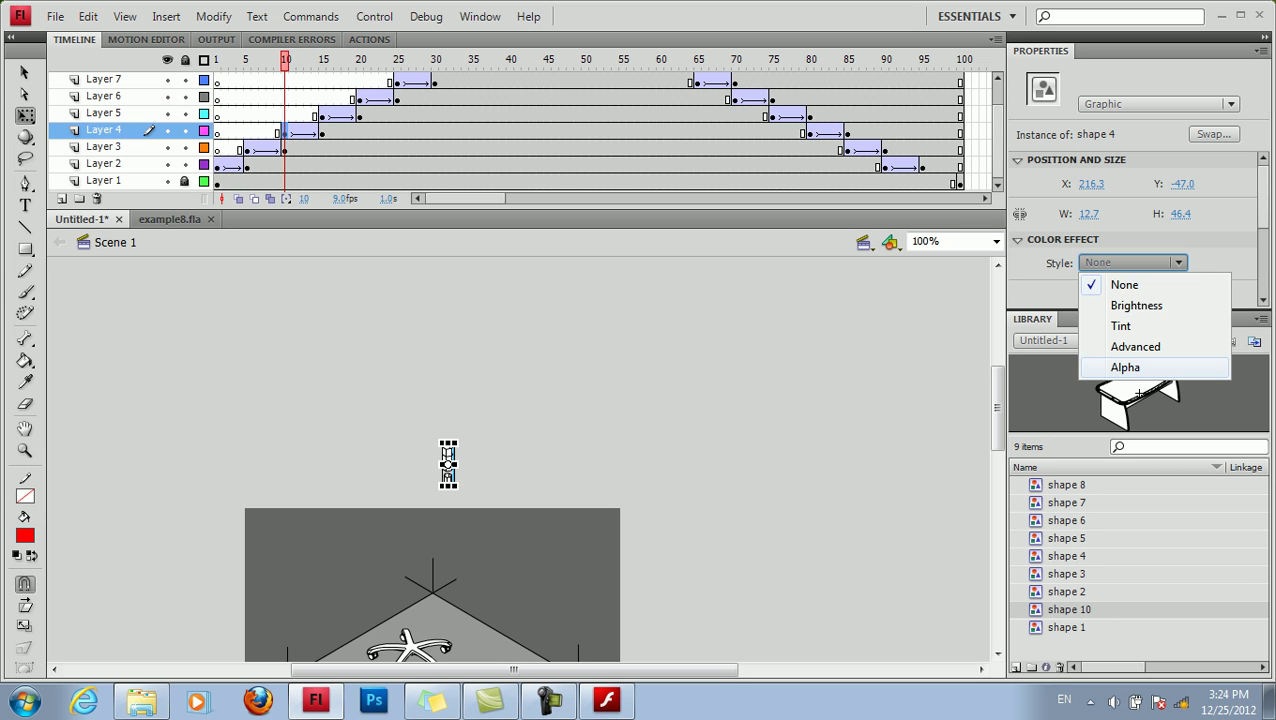
{"action": "left_click", "coordinate": [1110, 366]}
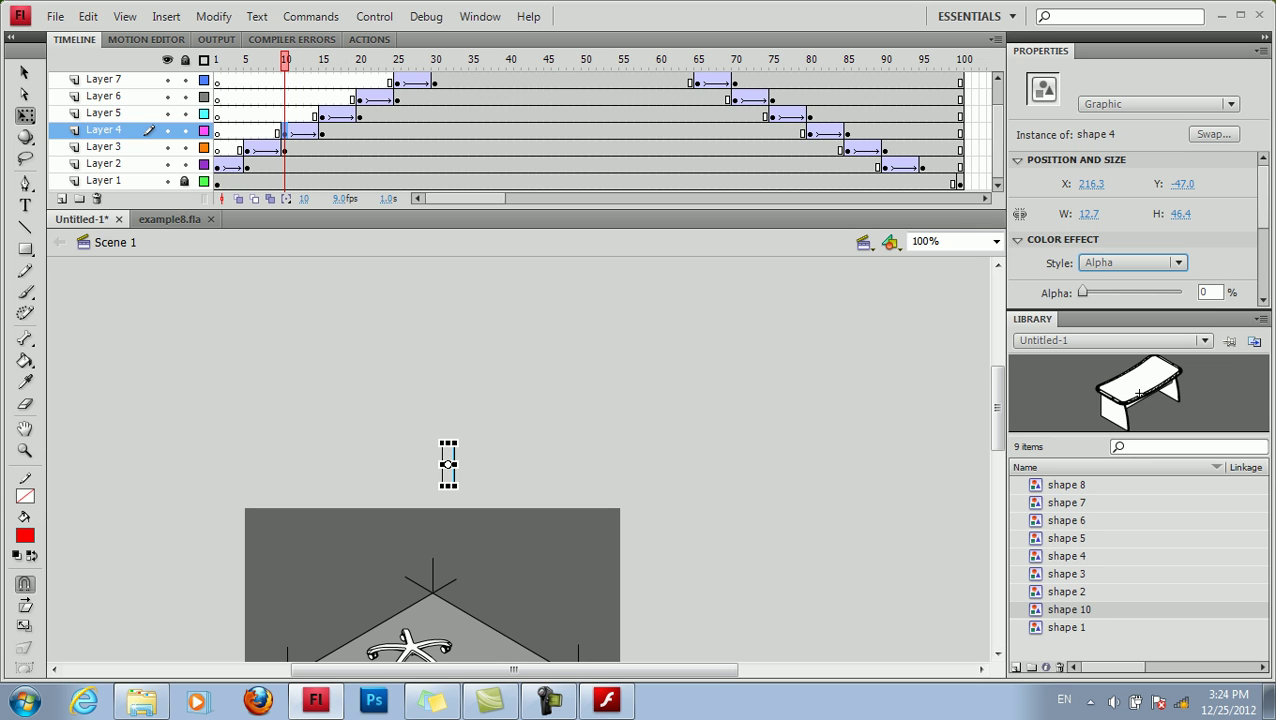
Step: At frame 15 of Layer 5, give the small chair parts of shape 6 an Alpha color effect of 0%
{"action": "left_click", "coordinate": [322, 116]}
{"action": "left_click", "coordinate": [565, 477]}
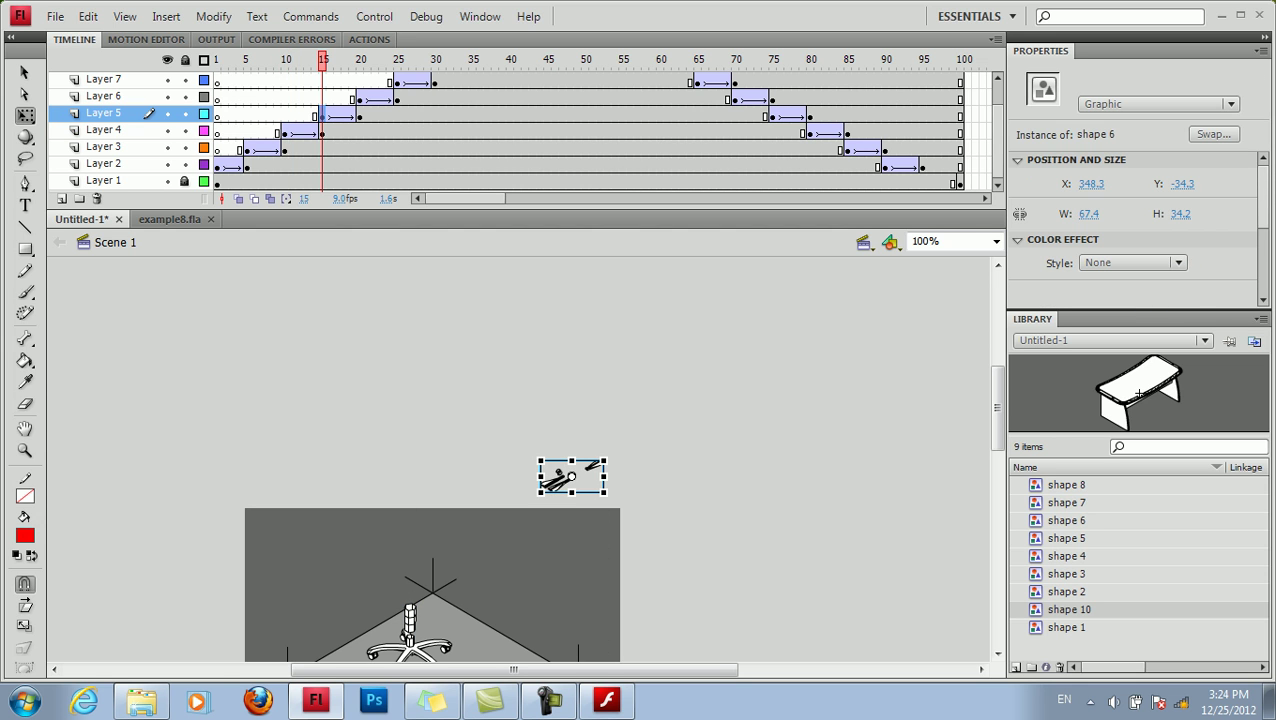
{"action": "left_click", "coordinate": [1133, 262]}
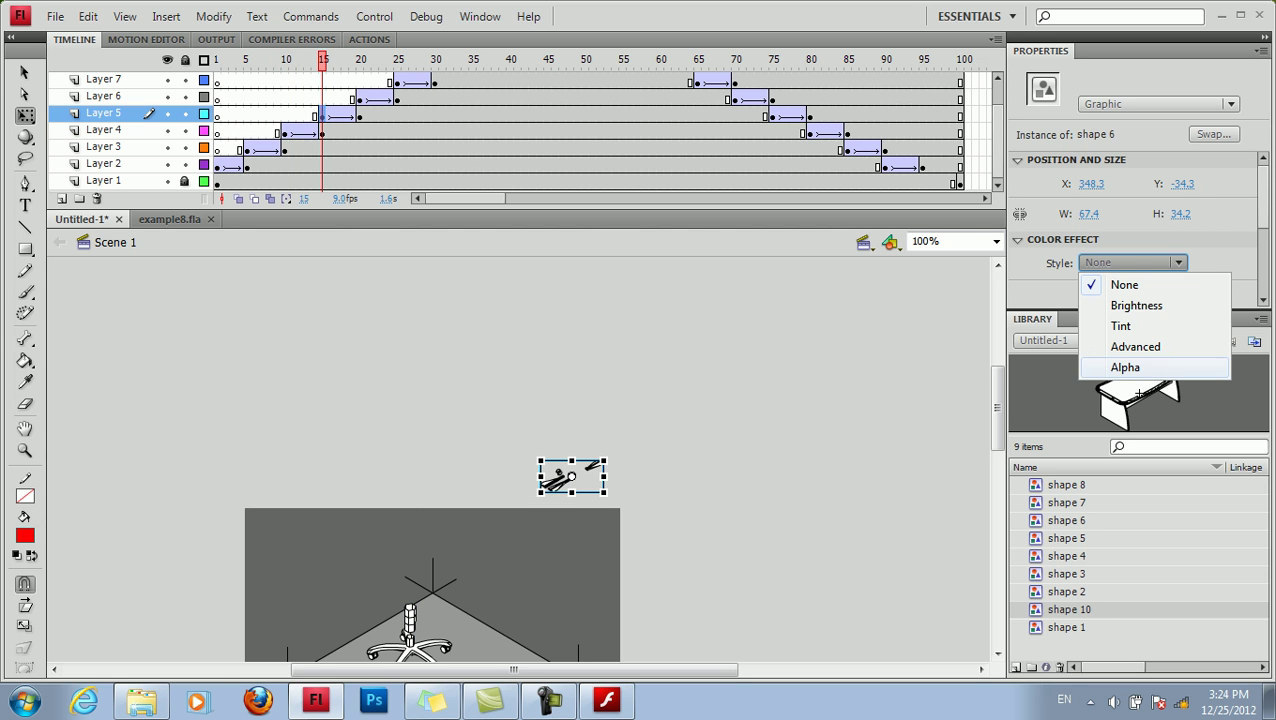
{"action": "left_click", "coordinate": [1125, 367]}
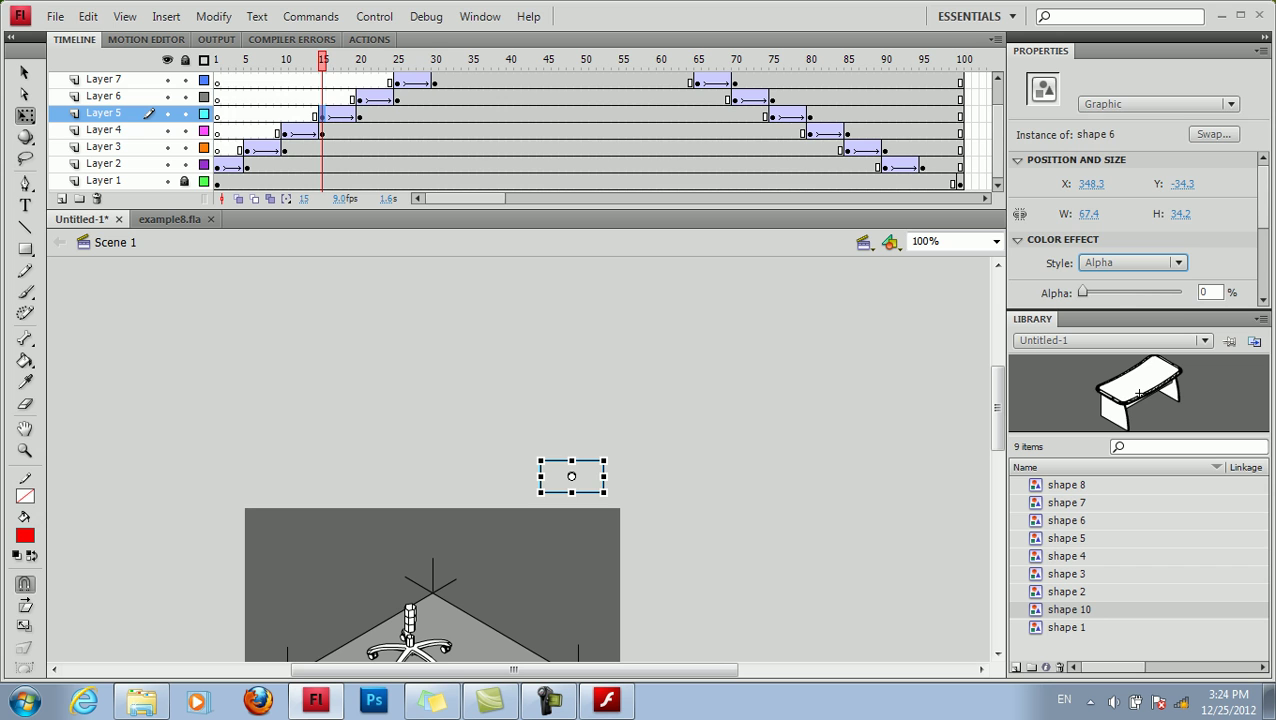
Step: At frame 20 of Layer 6, give the chair's seat an Alpha color effect of 0%
{"action": "left_click", "coordinate": [360, 99]}
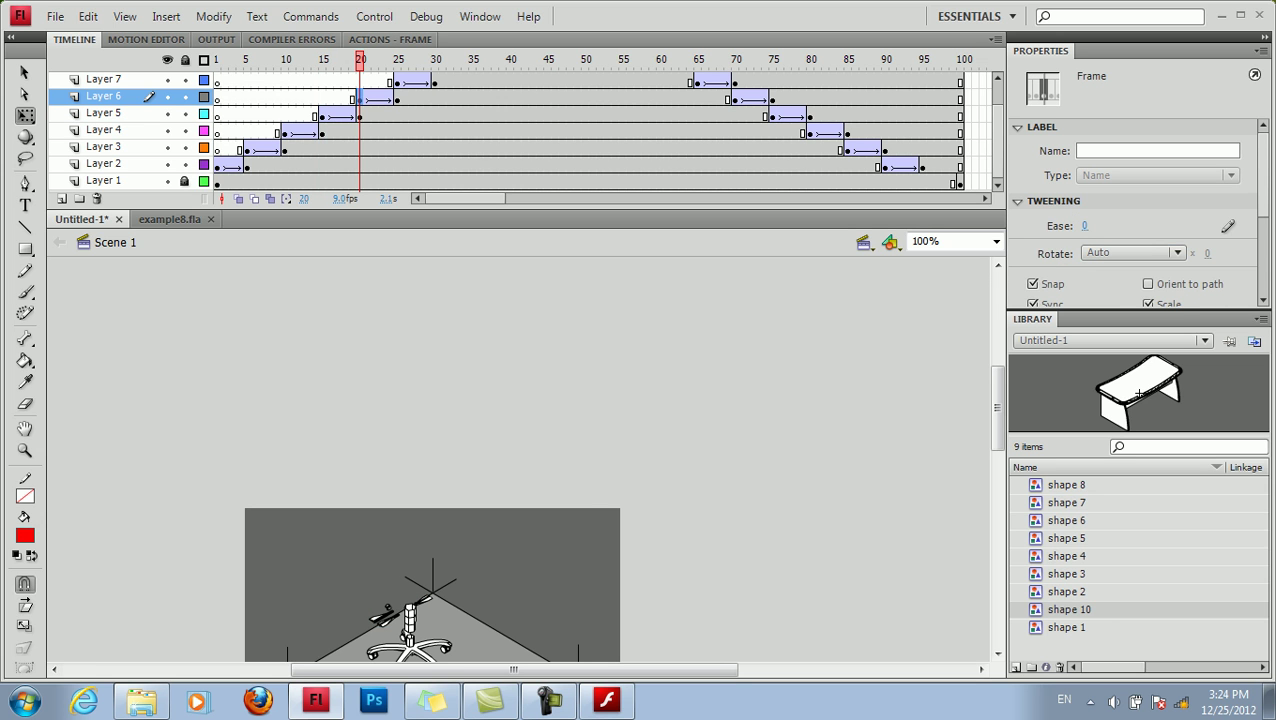
{"action": "left_click_drag", "start_coordinate": [997, 408], "coordinate": [997, 468]}
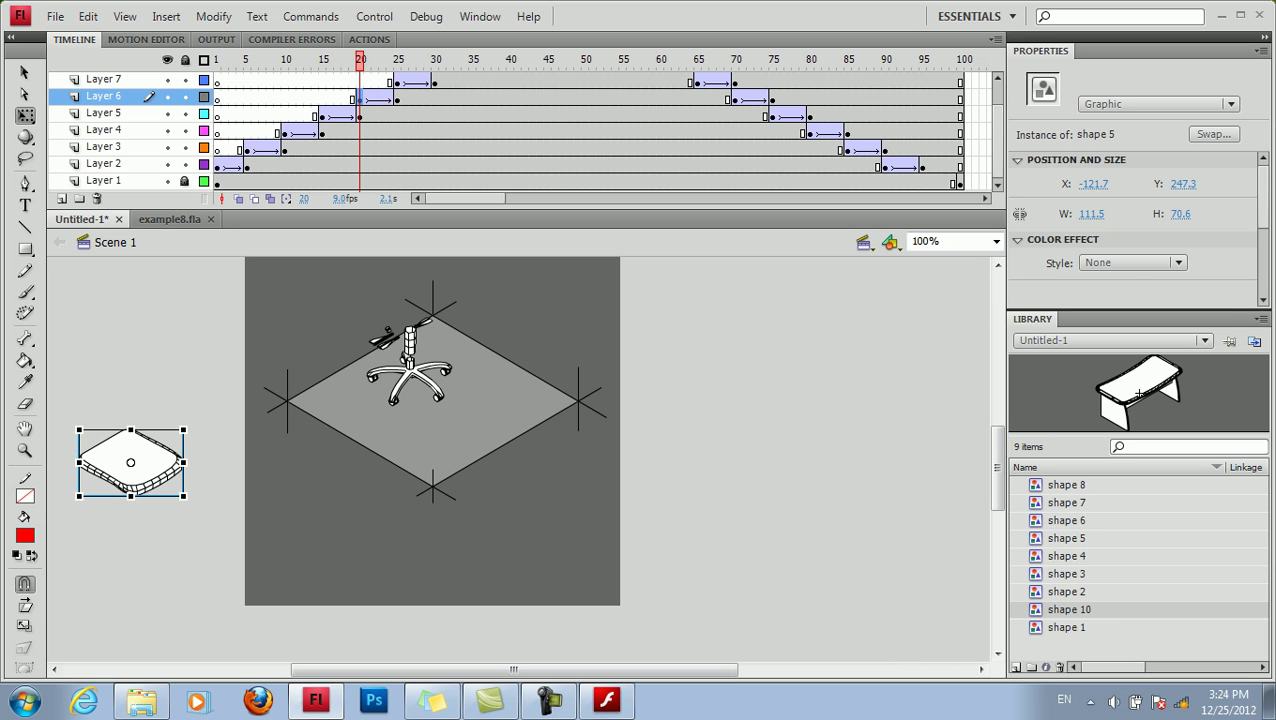
{"action": "left_click", "coordinate": [1133, 262]}
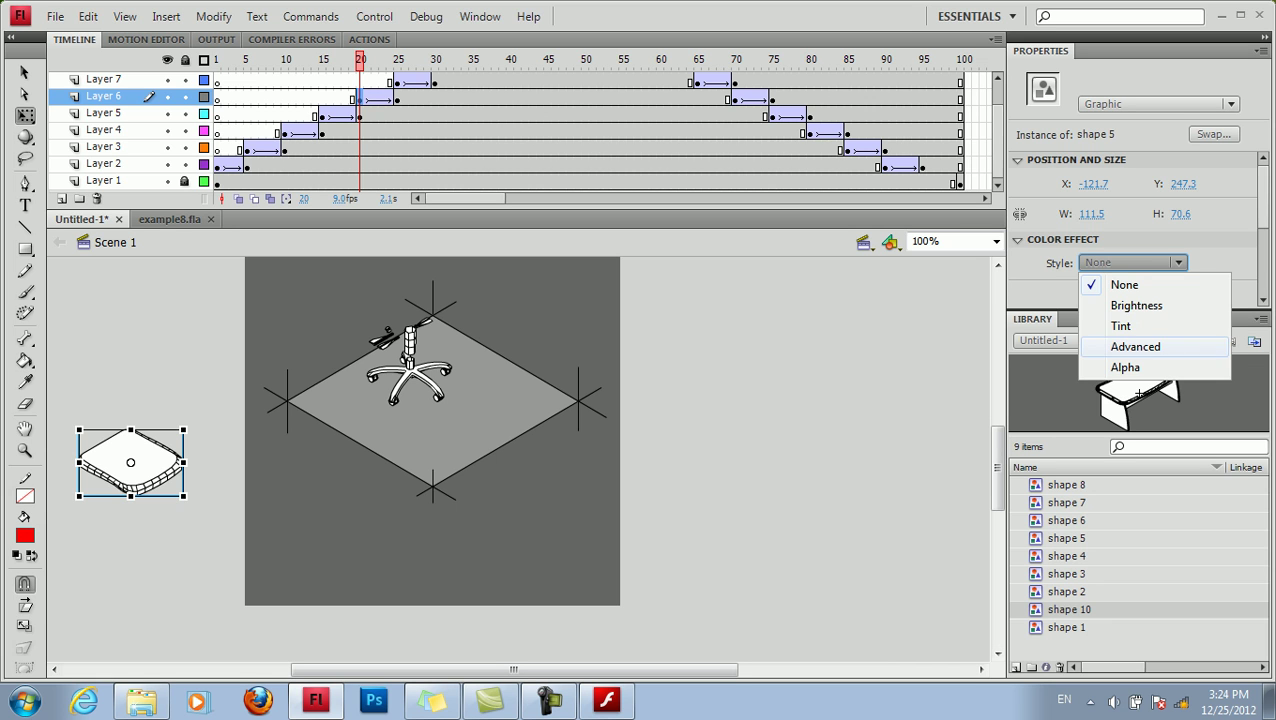
{"action": "left_click", "coordinate": [1125, 367]}
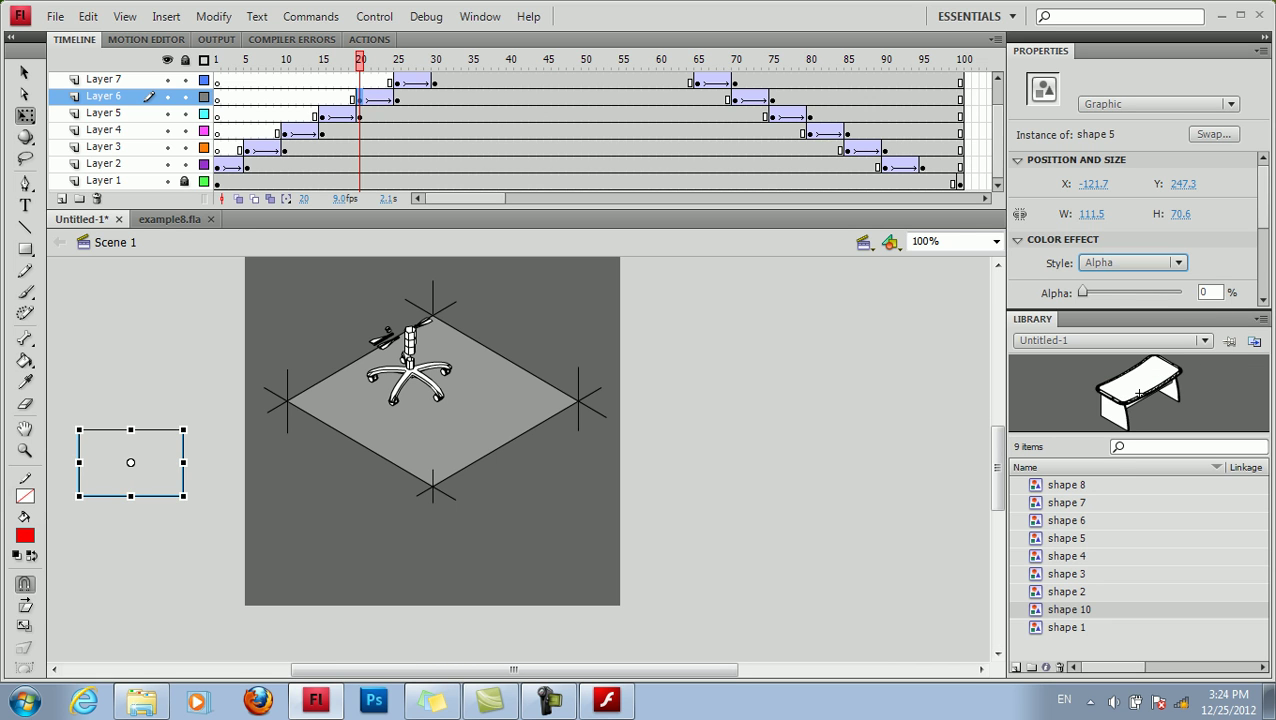
Step: At frame 25 of Layer 7, give the chair's backrest an Alpha color effect of 0%
{"action": "left_click", "coordinate": [398, 82]}
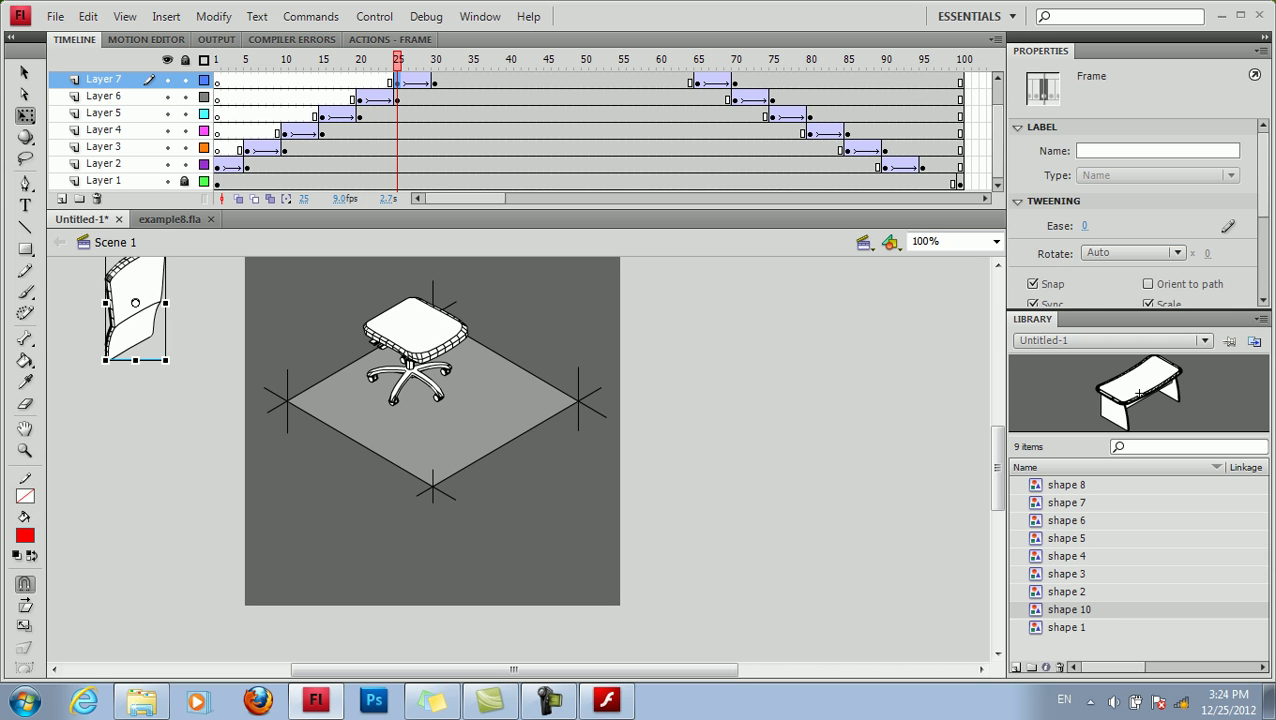
{"action": "left_click", "coordinate": [136, 317]}
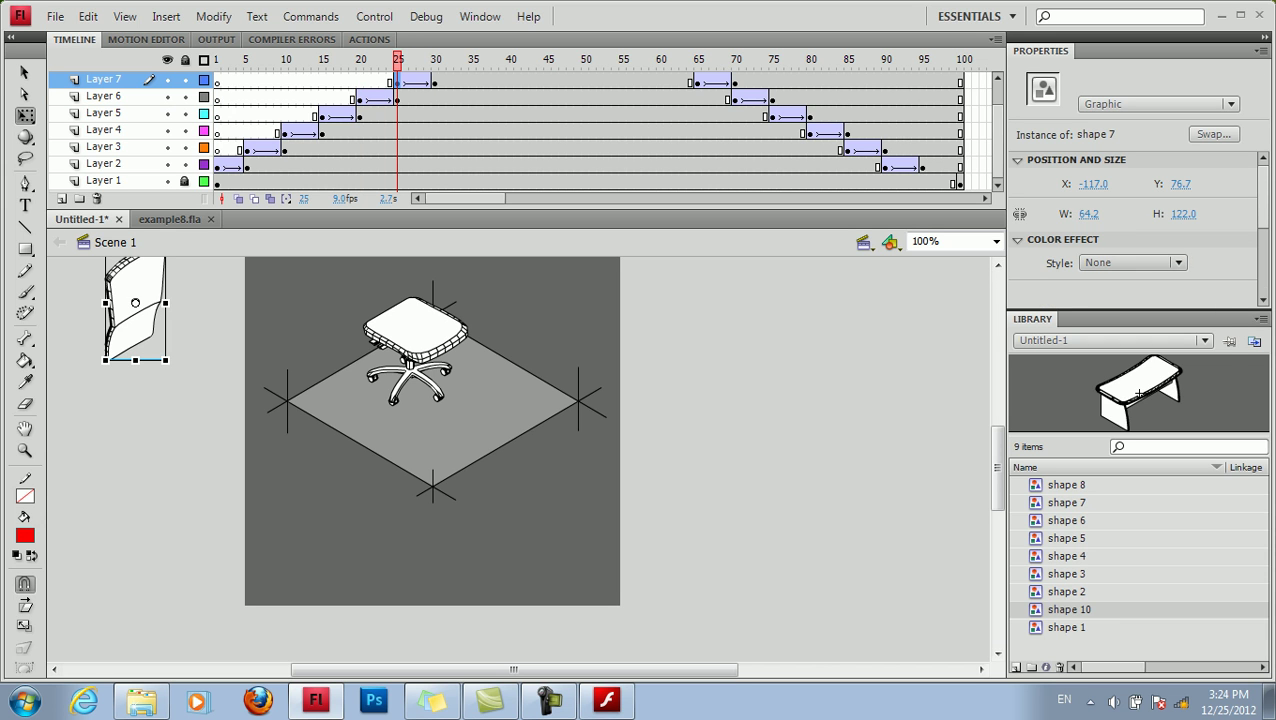
{"action": "left_click", "coordinate": [1132, 262]}
{"action": "left_click", "coordinate": [1125, 367]}
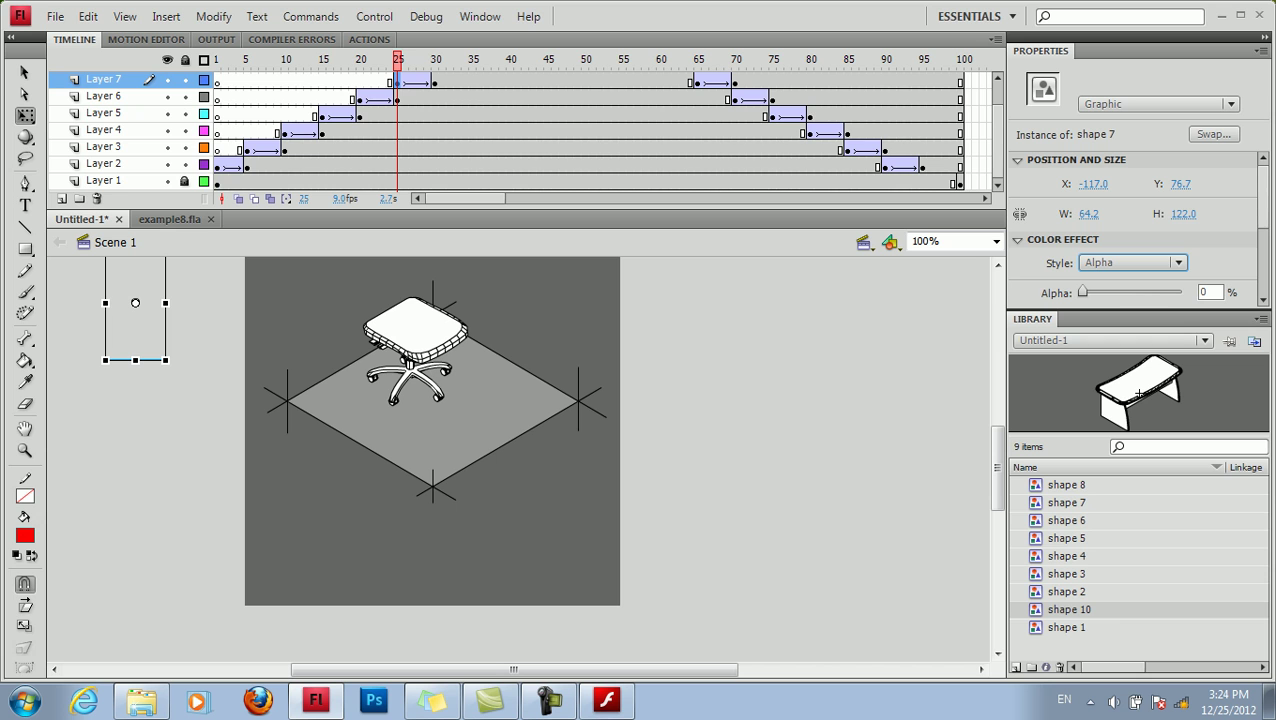
Step: At frame 30 of Layer 8, give the chair's armrests above the stage an Alpha color effect of 0%
{"action": "scroll", "coordinate": [524, 132], "scroll_direction": "up", "scroll_amount": 2}
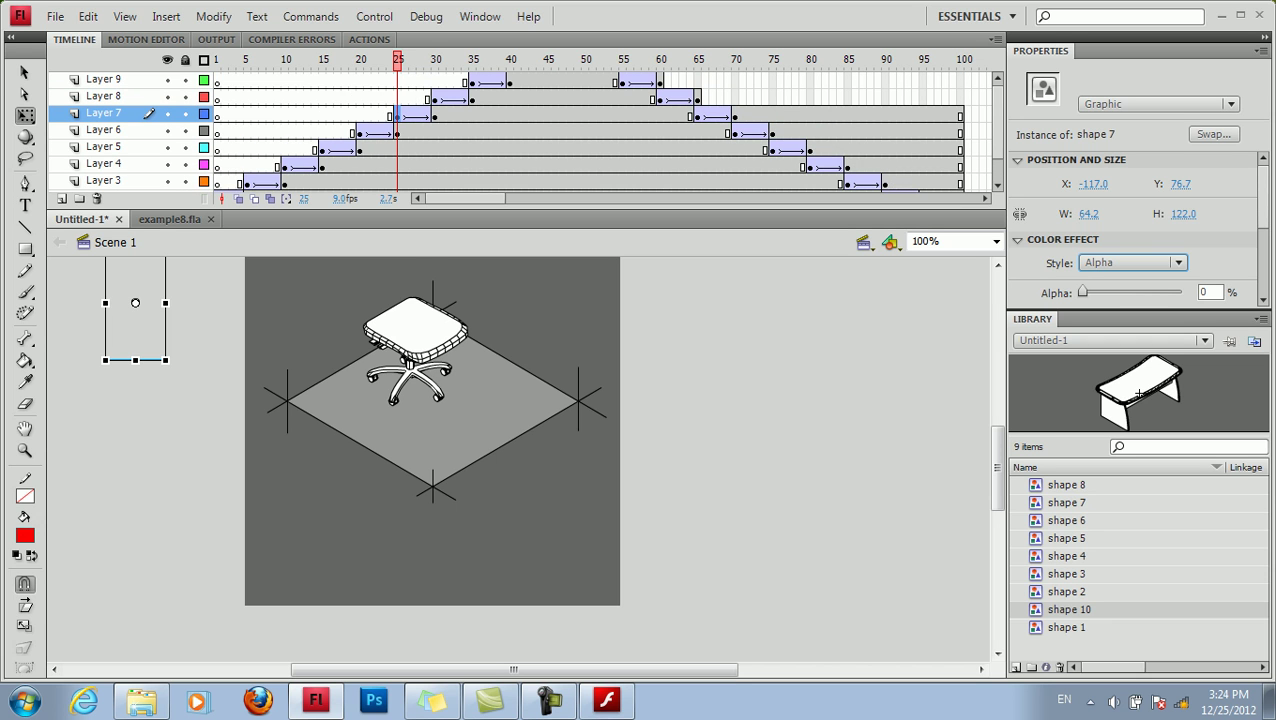
{"action": "left_click", "coordinate": [435, 98]}
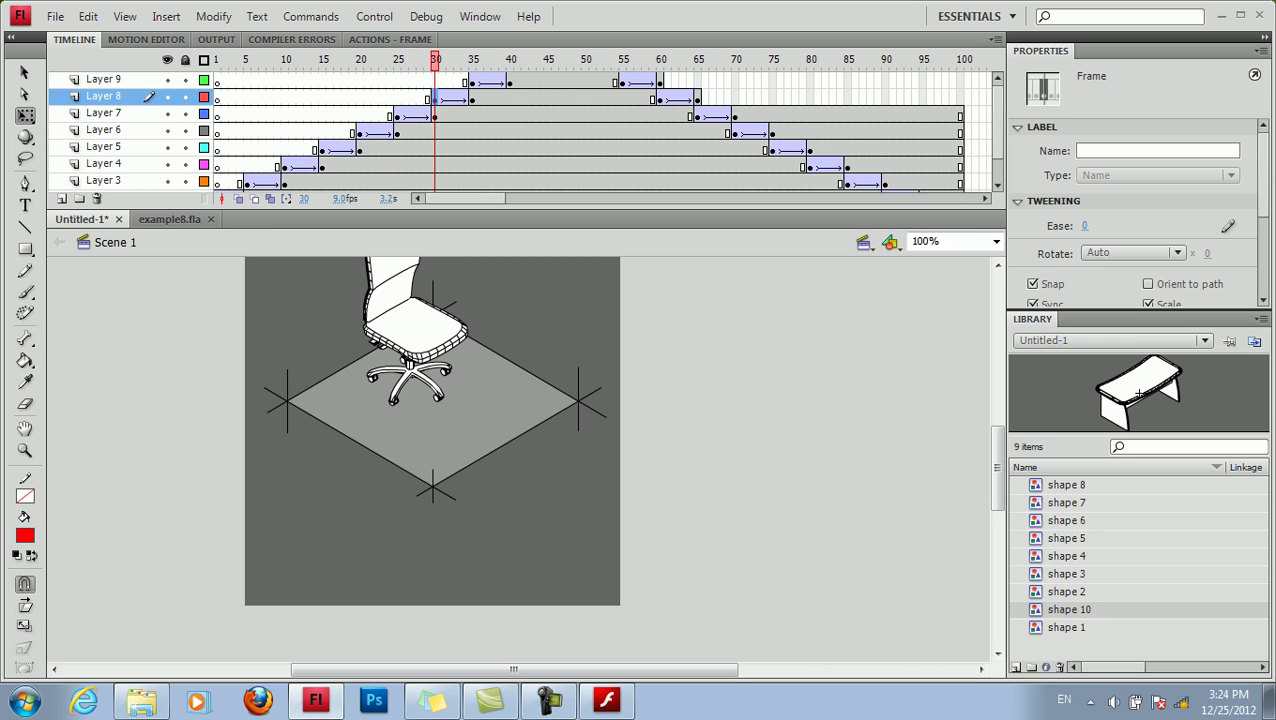
{"action": "left_click_drag", "start_coordinate": [997, 468], "coordinate": [997, 444]}
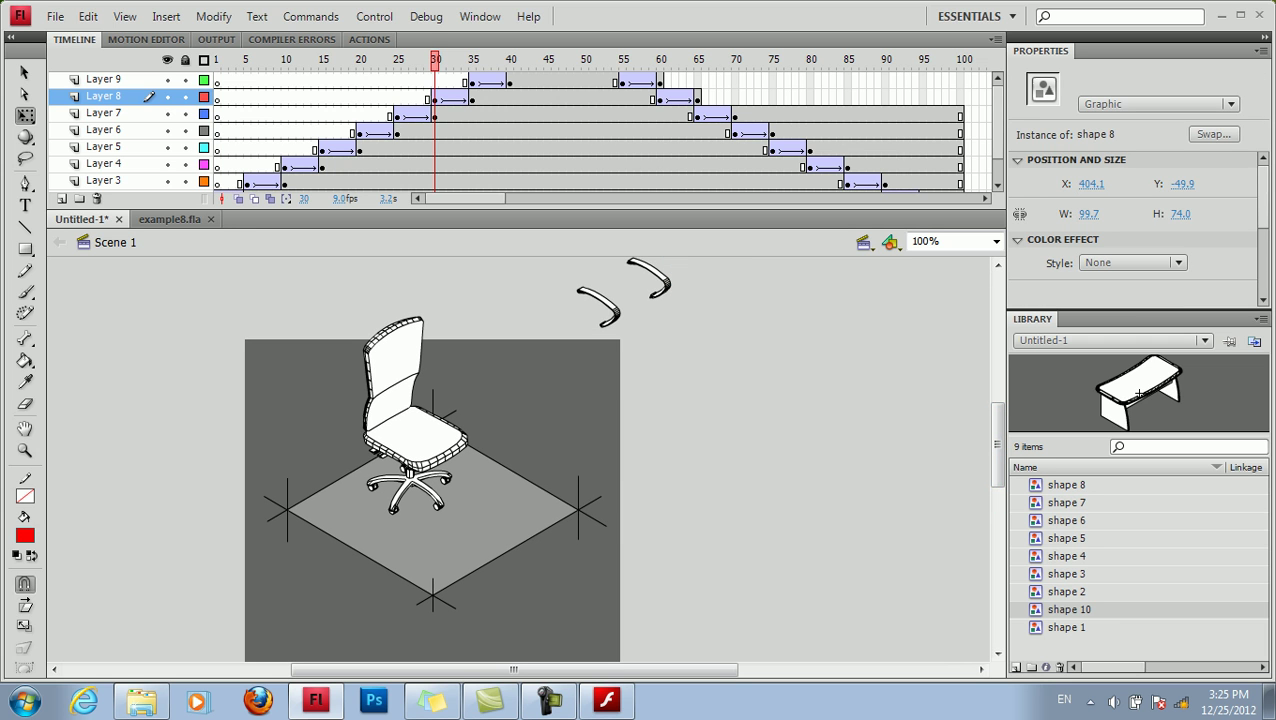
{"action": "key", "text": "Escape"}
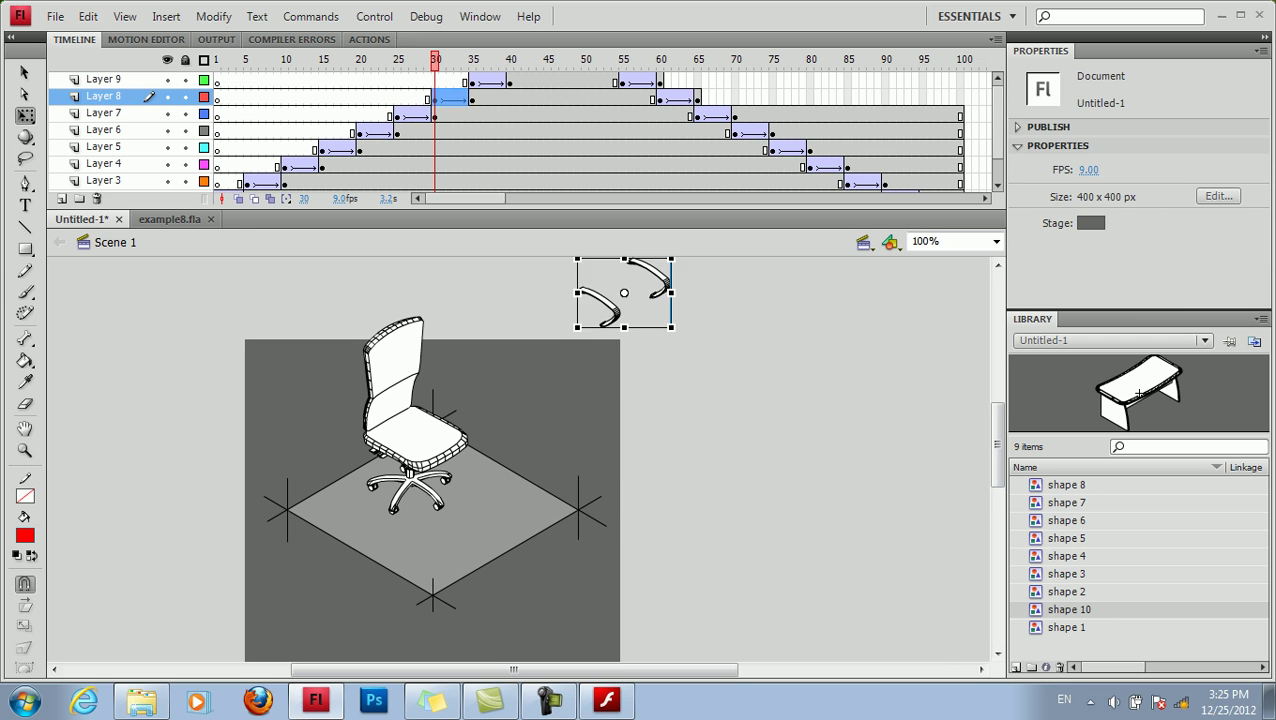
{"action": "left_click", "coordinate": [655, 274]}
{"action": "left_click", "coordinate": [1131, 262]}
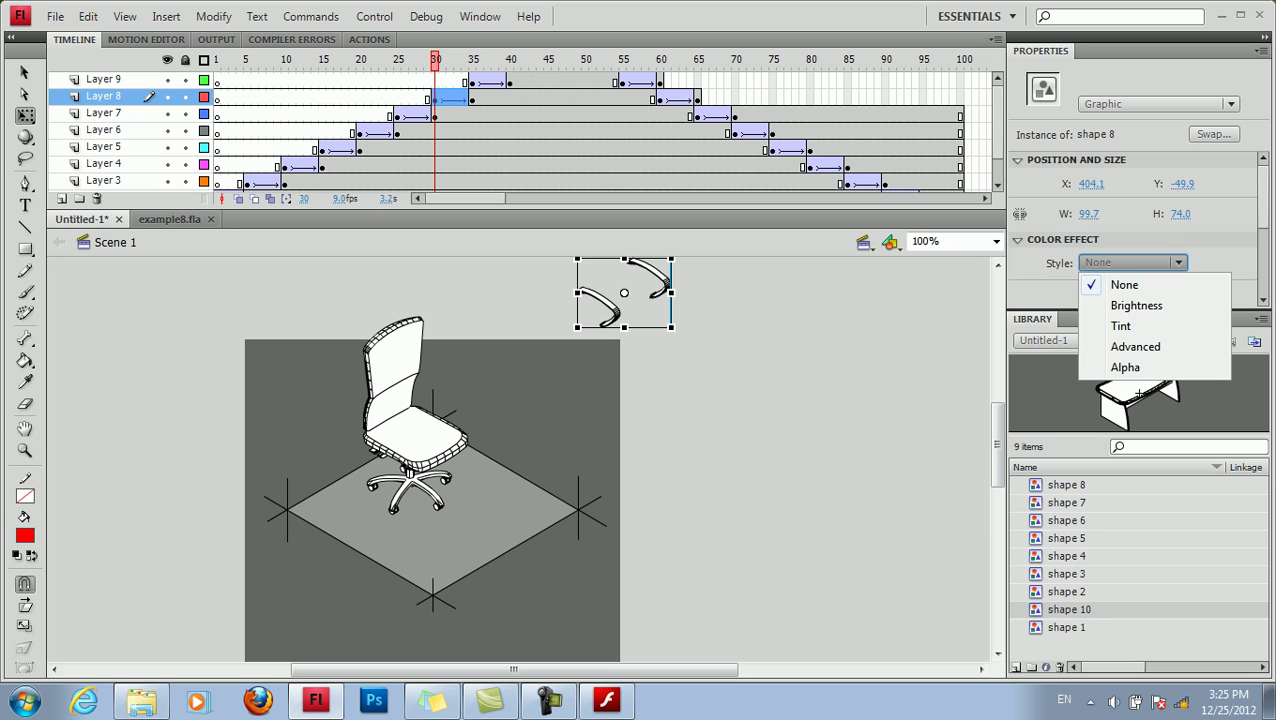
{"action": "left_click", "coordinate": [1110, 367]}
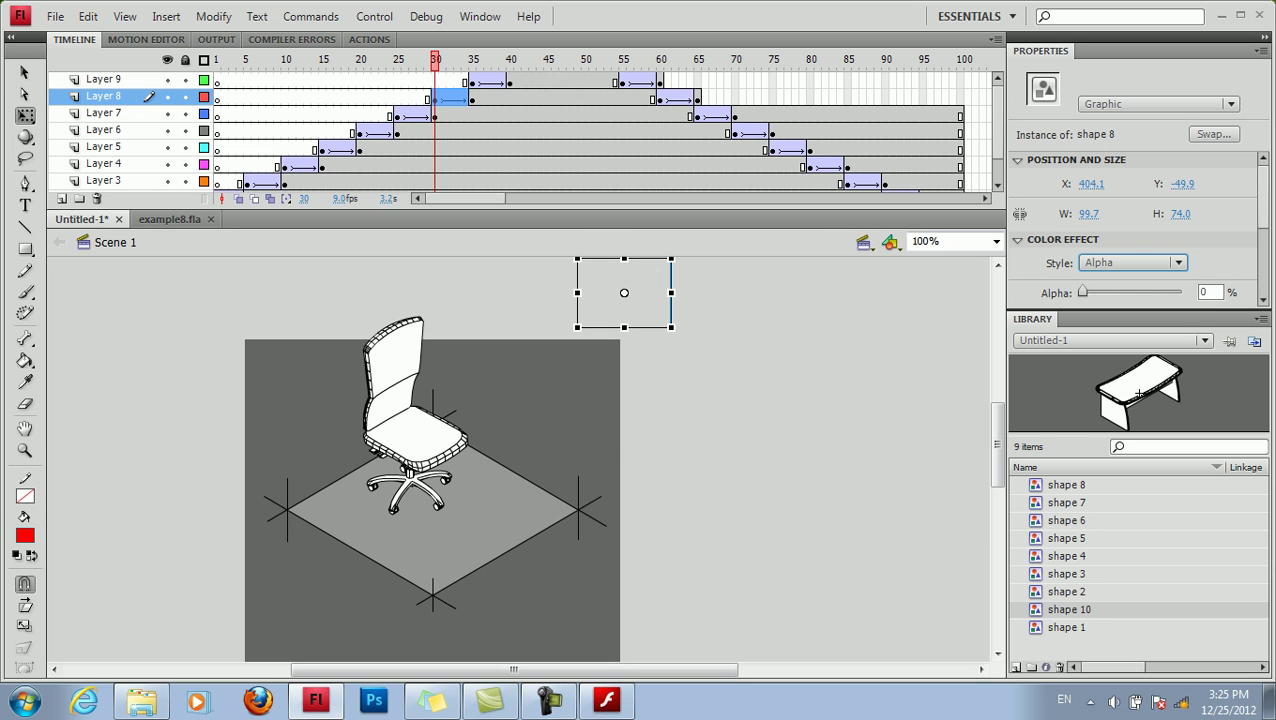
Step: At frame 35 of Layer 9, give the desk beside the stage an Alpha color effect of 0%
{"action": "left_click", "coordinate": [473, 81]}
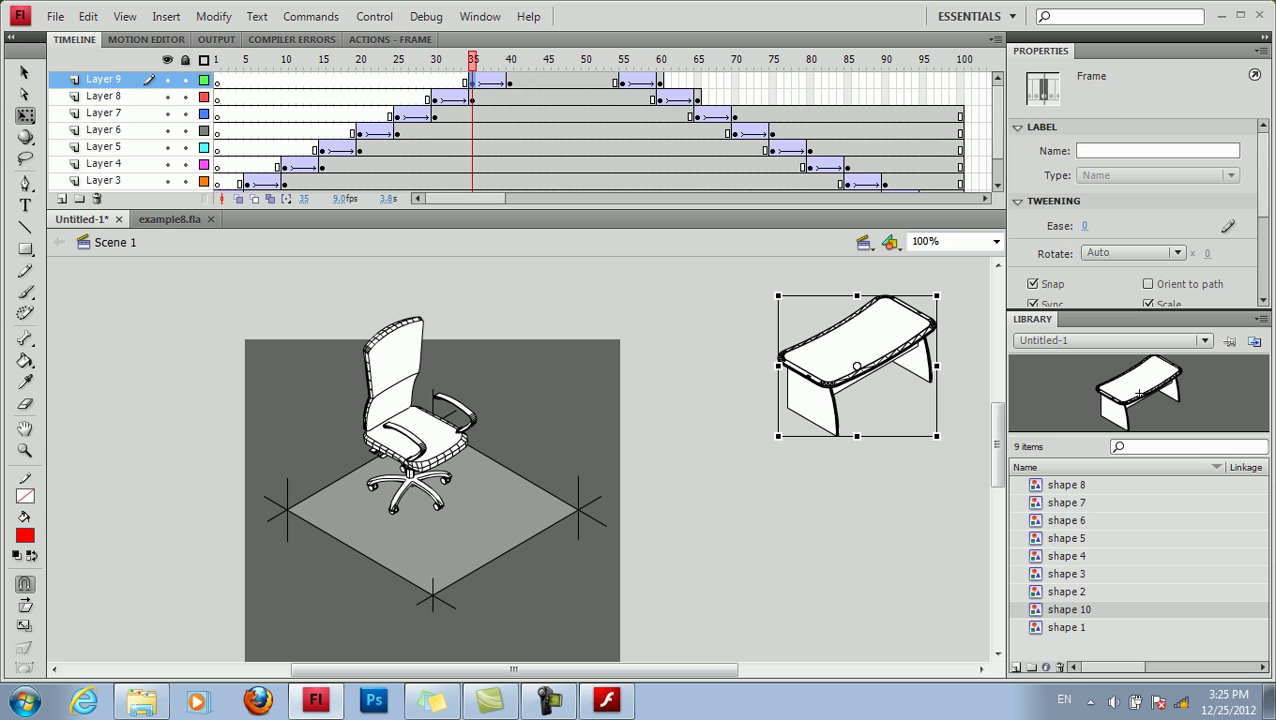
{"action": "left_click", "coordinate": [857, 345]}
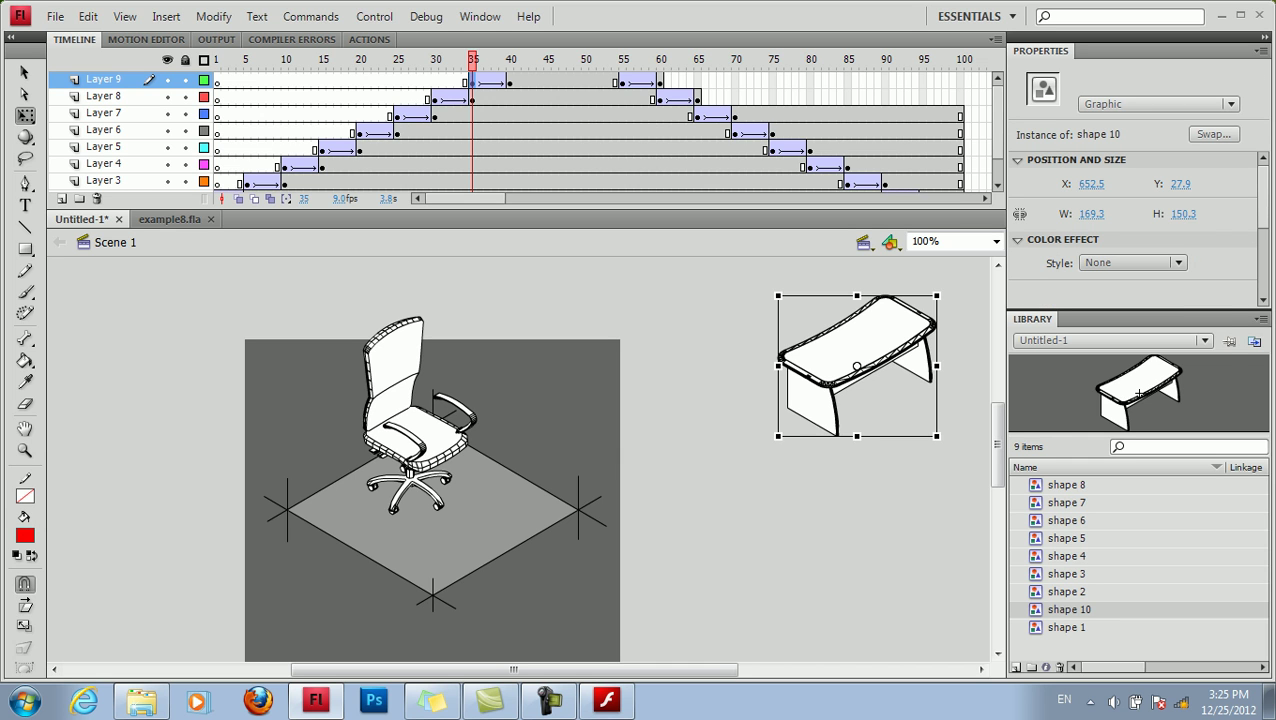
{"action": "left_click", "coordinate": [1131, 262]}
{"action": "left_click", "coordinate": [1125, 367]}
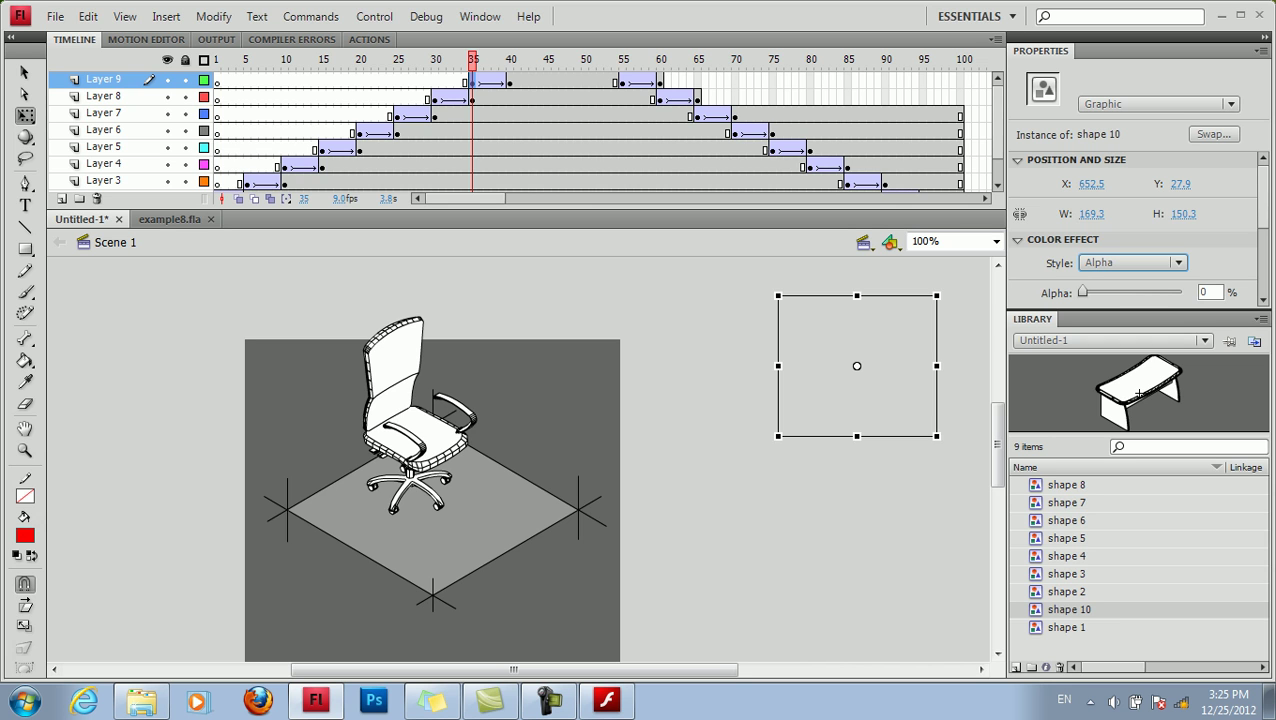
Step: Play the animation from frame 1 and step on to frame 60 to examine the fade-ins and the desk's exit
{"action": "left_click_drag", "start_coordinate": [472, 60], "coordinate": [217, 60]}
{"action": "key", "text": "Return"}
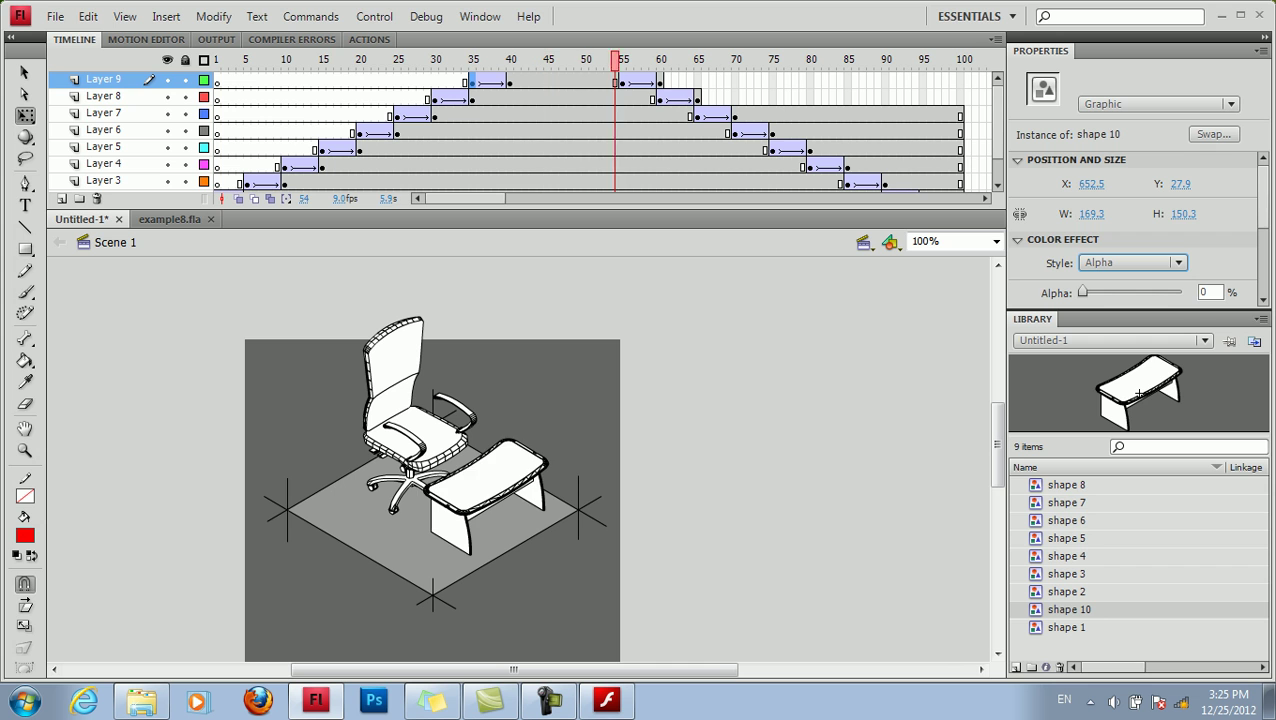
{"action": "left_click_drag", "start_coordinate": [653, 61], "coordinate": [630, 61]}
{"action": "key", "text": "period"}
{"action": "key", "text": "period"}
{"action": "key", "text": "period"}
{"action": "key", "text": "period"}
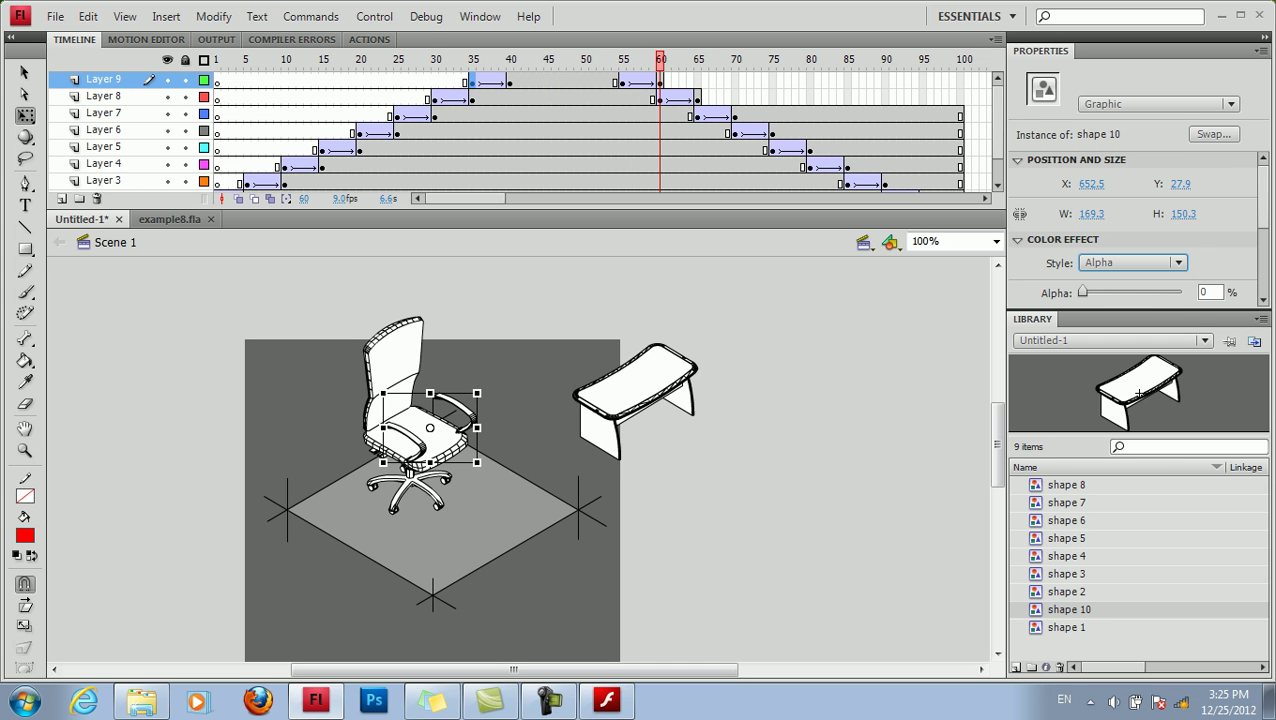
Step: At frame 60 of Layer 9, give the desk an Alpha color effect of 0% so it fades out
{"action": "left_click", "coordinate": [660, 82]}
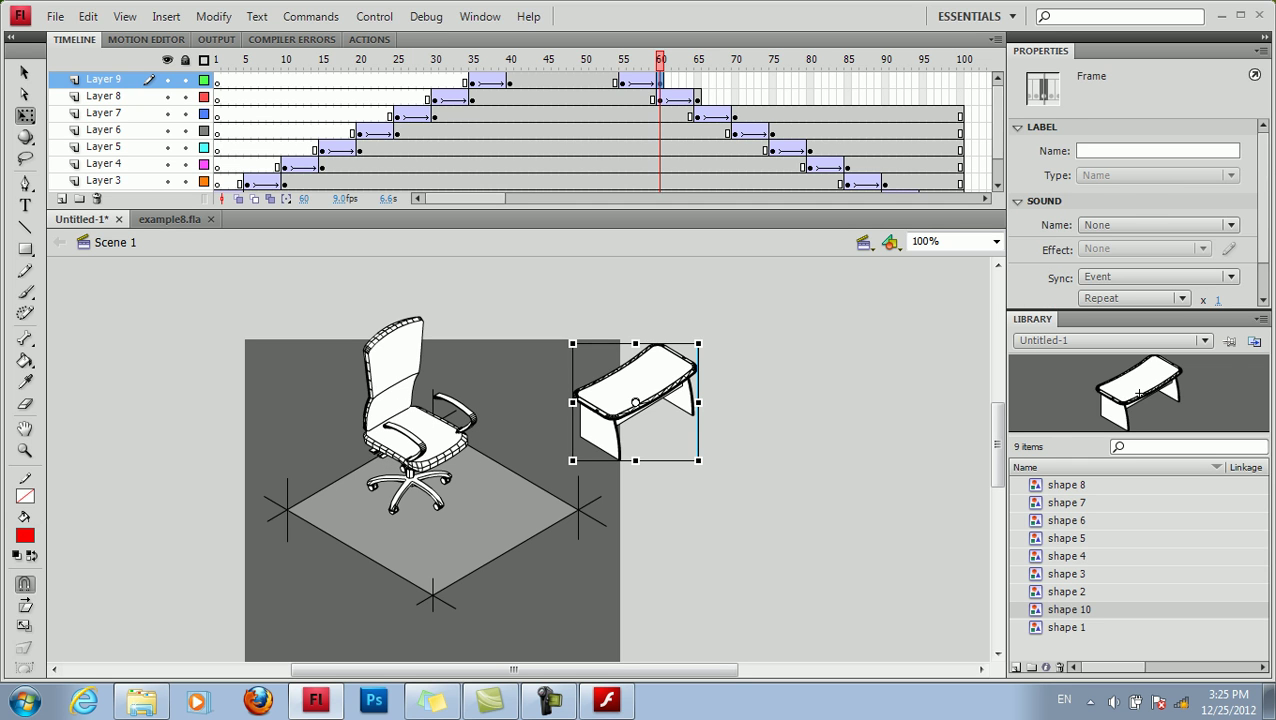
{"action": "left_click", "coordinate": [637, 385]}
{"action": "left_click", "coordinate": [1132, 262]}
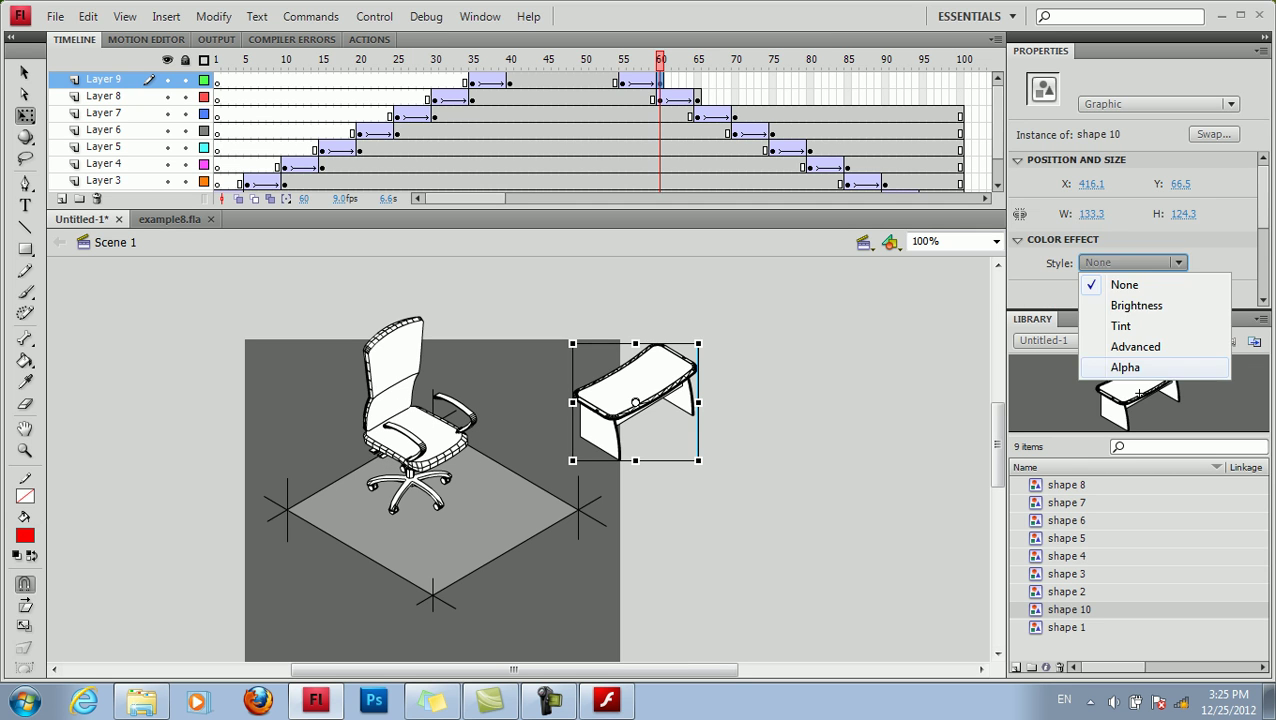
{"action": "left_click", "coordinate": [1110, 367]}
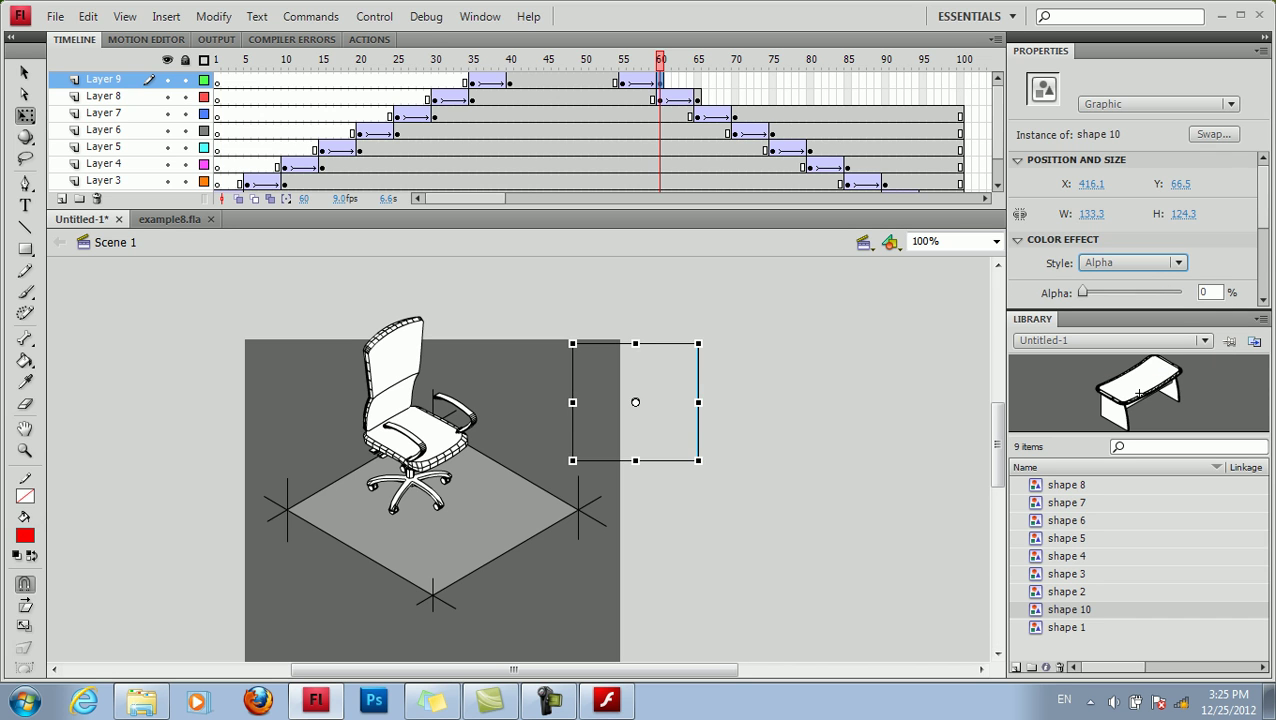
Step: At frame 65 of Layer 8, give the armrests beside the stage an Alpha color effect of 0%
{"action": "left_click", "coordinate": [698, 98]}
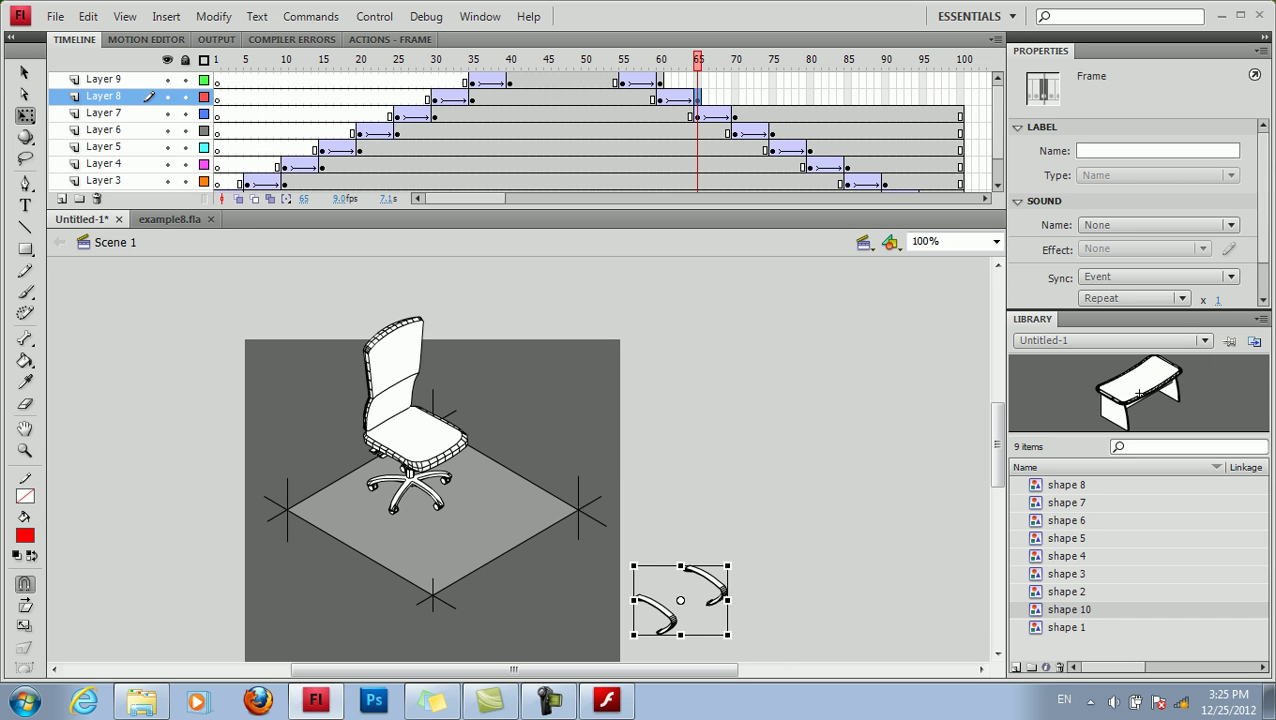
{"action": "left_click", "coordinate": [1132, 262]}
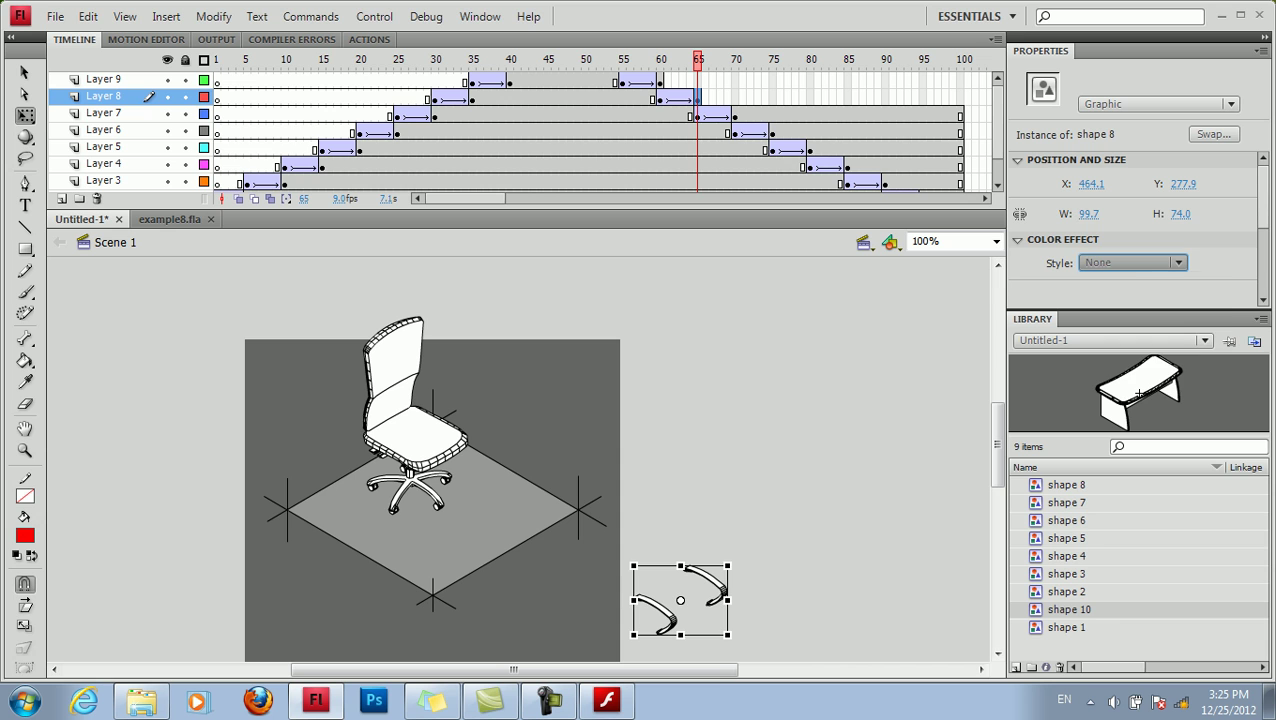
{"action": "left_click", "coordinate": [1125, 367]}
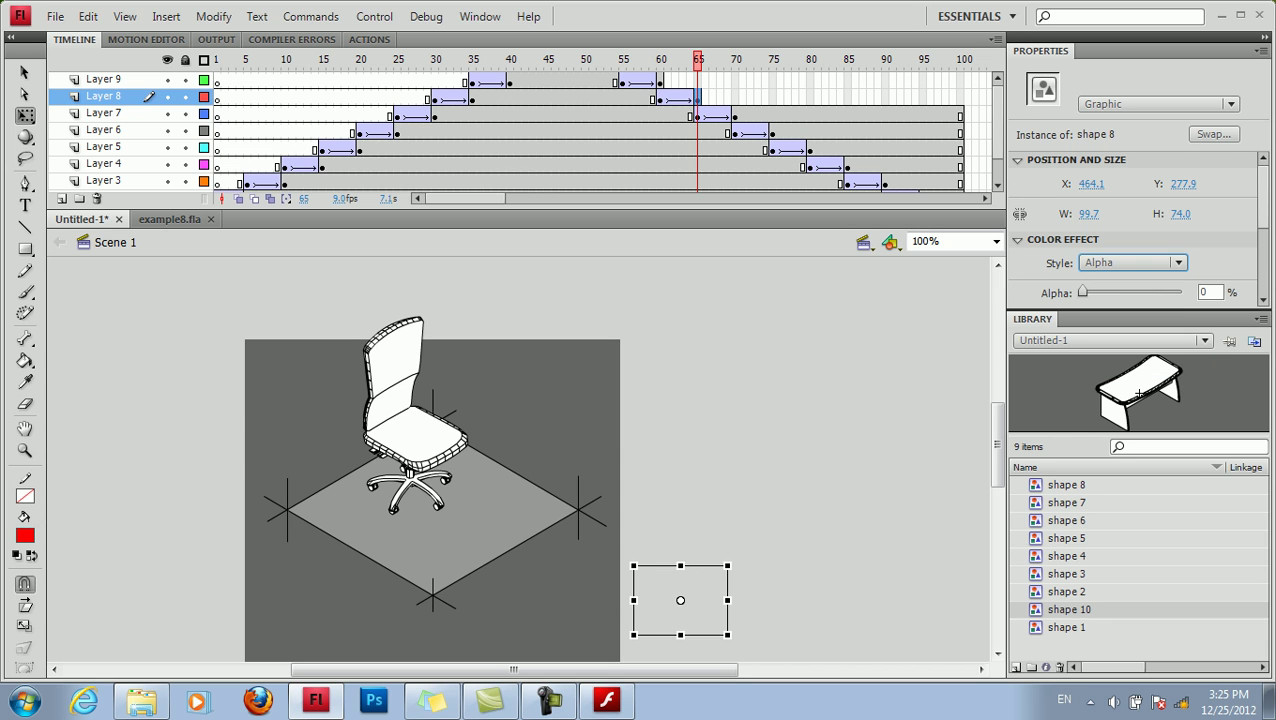
Step: At frame 70 of Layer 7, give the chair's backrest an Alpha color effect of 0% so it fades out
{"action": "left_click", "coordinate": [735, 115]}
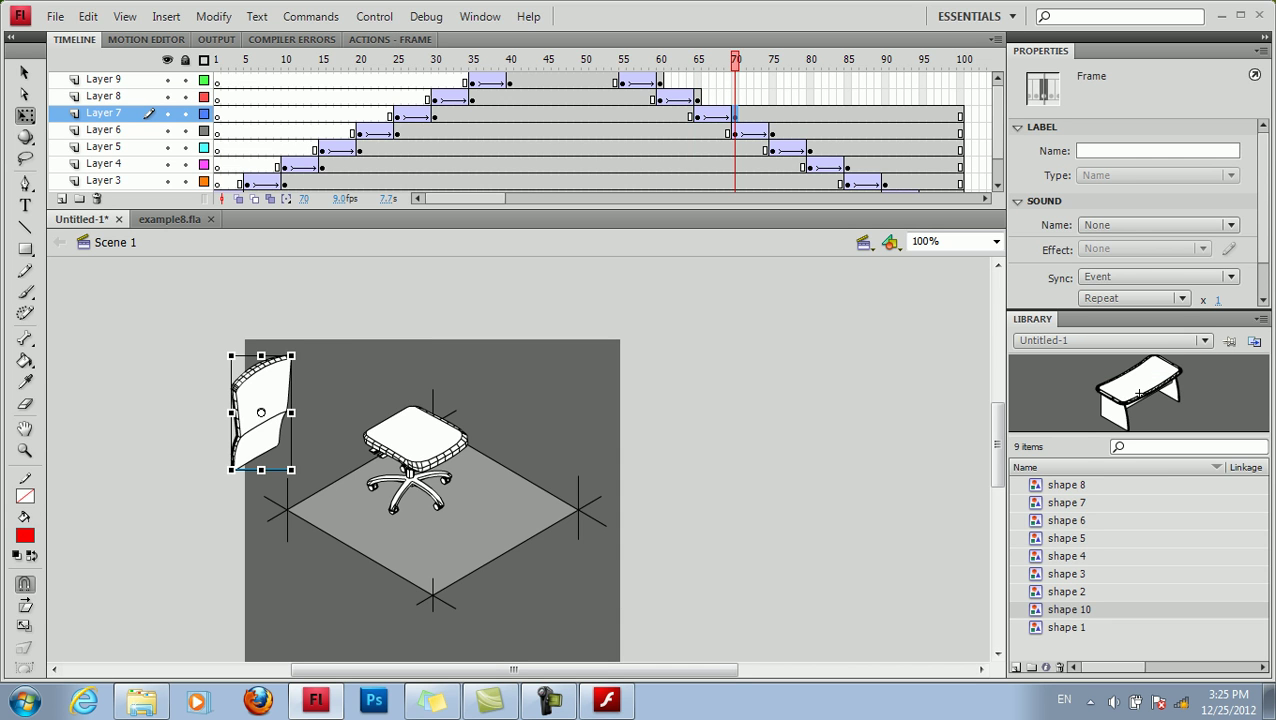
{"action": "left_click", "coordinate": [263, 402]}
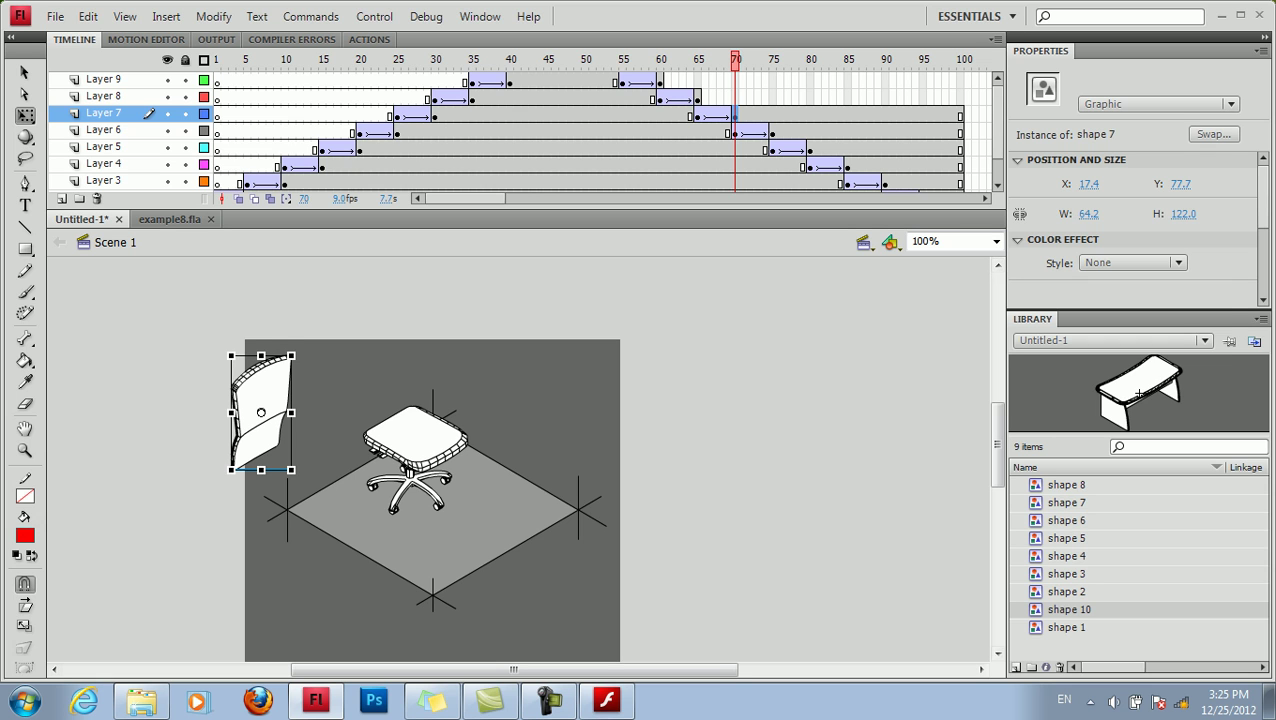
{"action": "left_click", "coordinate": [1132, 262]}
{"action": "left_click", "coordinate": [1112, 365]}
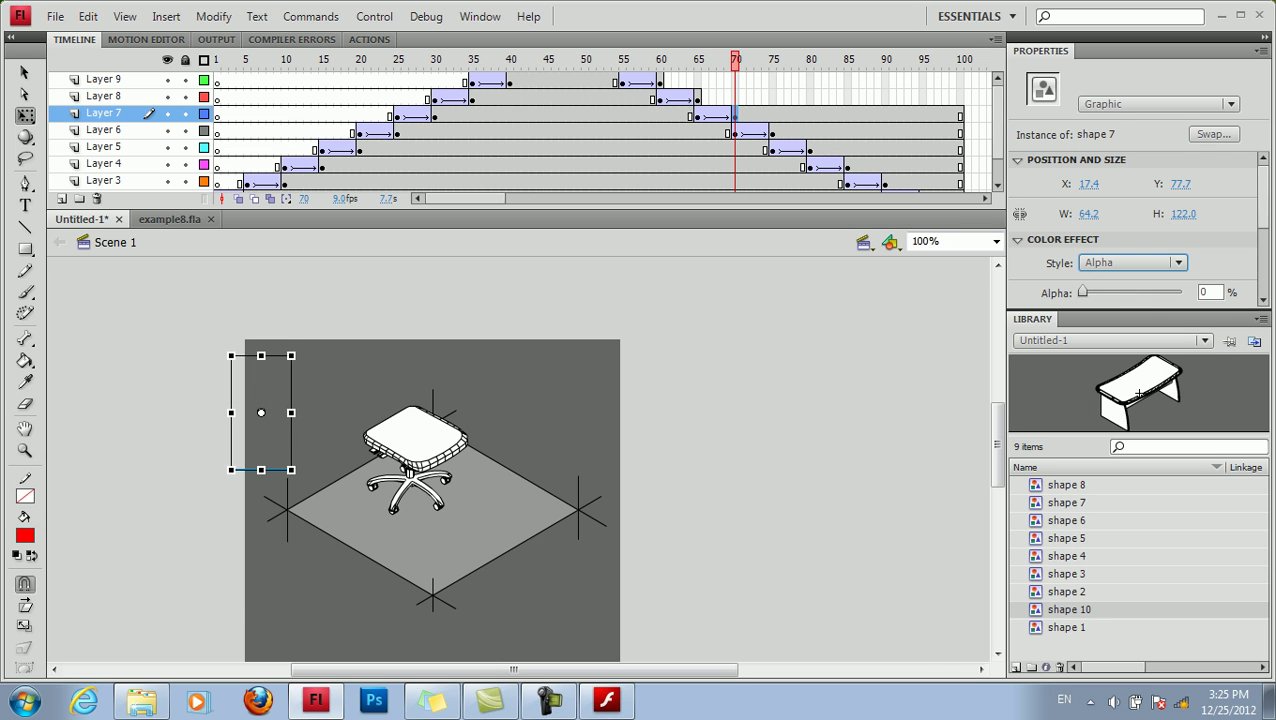
Step: At frame 75 of Layer 6, give the chair's seat an Alpha color effect of 0% so it fades out
{"action": "left_click", "coordinate": [773, 132]}
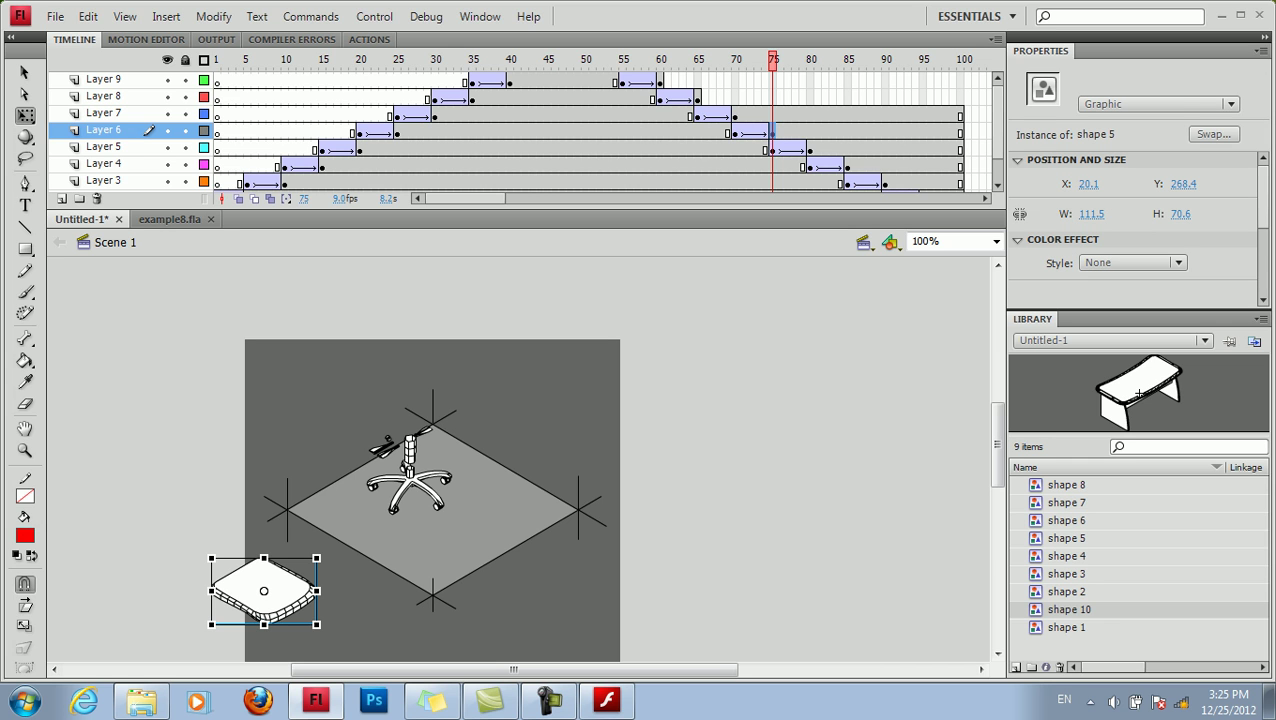
{"action": "left_click", "coordinate": [1132, 262]}
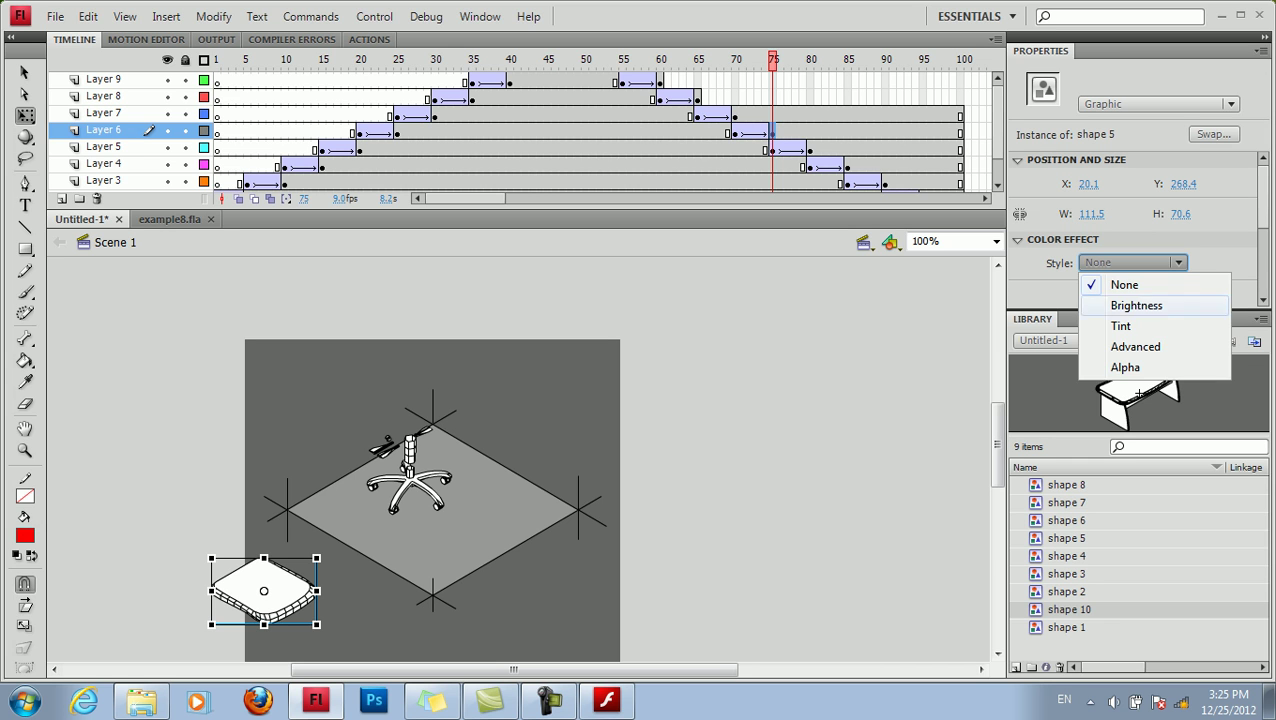
{"action": "left_click", "coordinate": [1125, 367]}
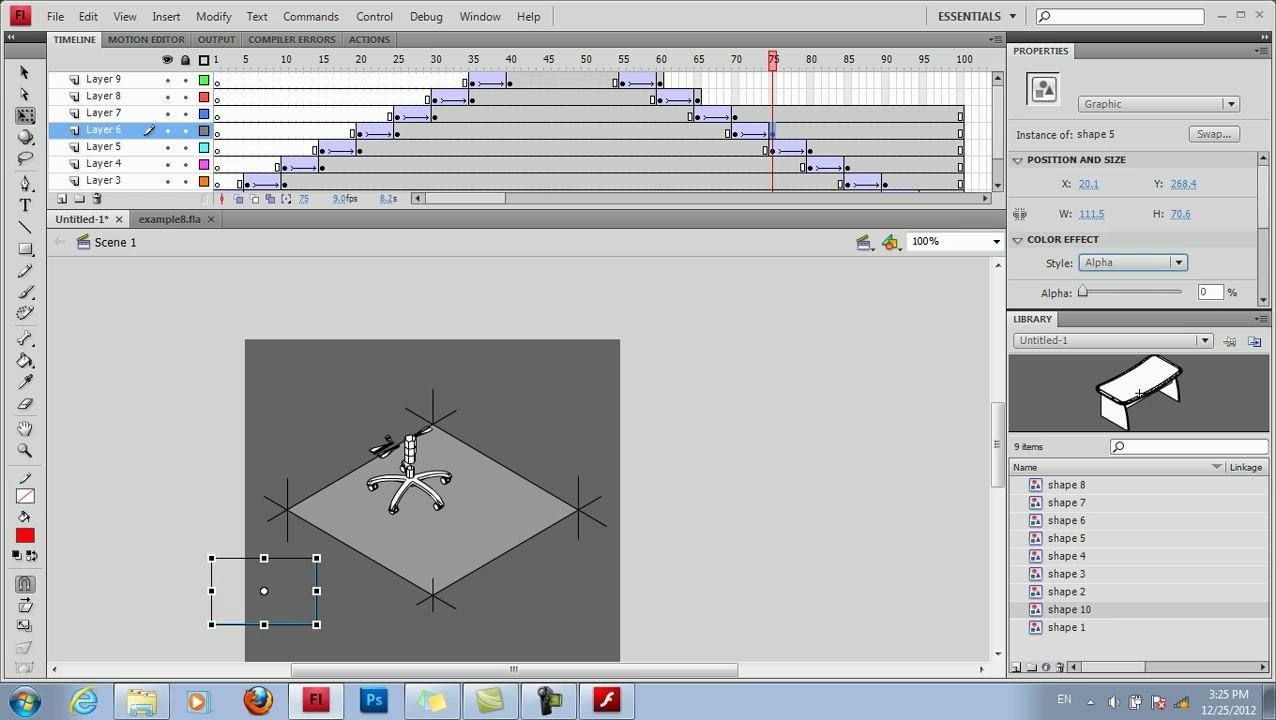
Step: At frame 80 of Layer 5, give the small chair parts of shape 6 an Alpha color effect of 0%
{"action": "left_click", "coordinate": [810, 149]}
{"action": "key", "text": "Escape"}
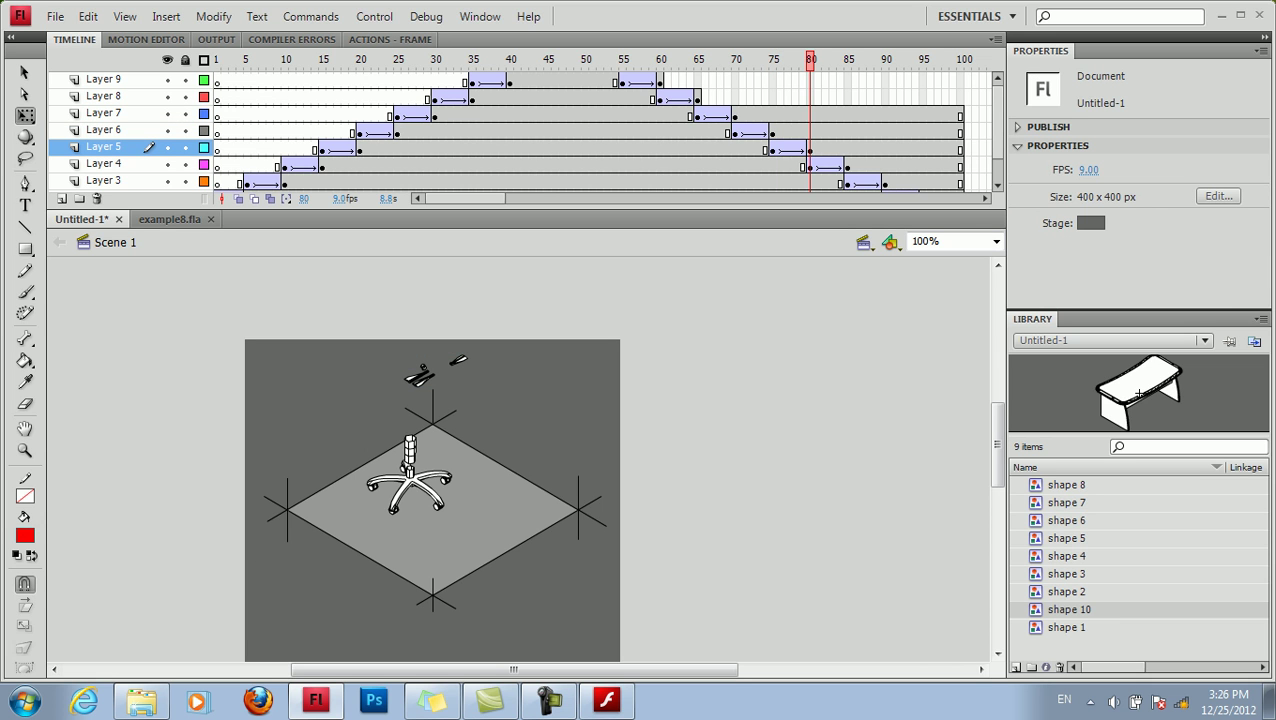
{"action": "left_click", "coordinate": [420, 378]}
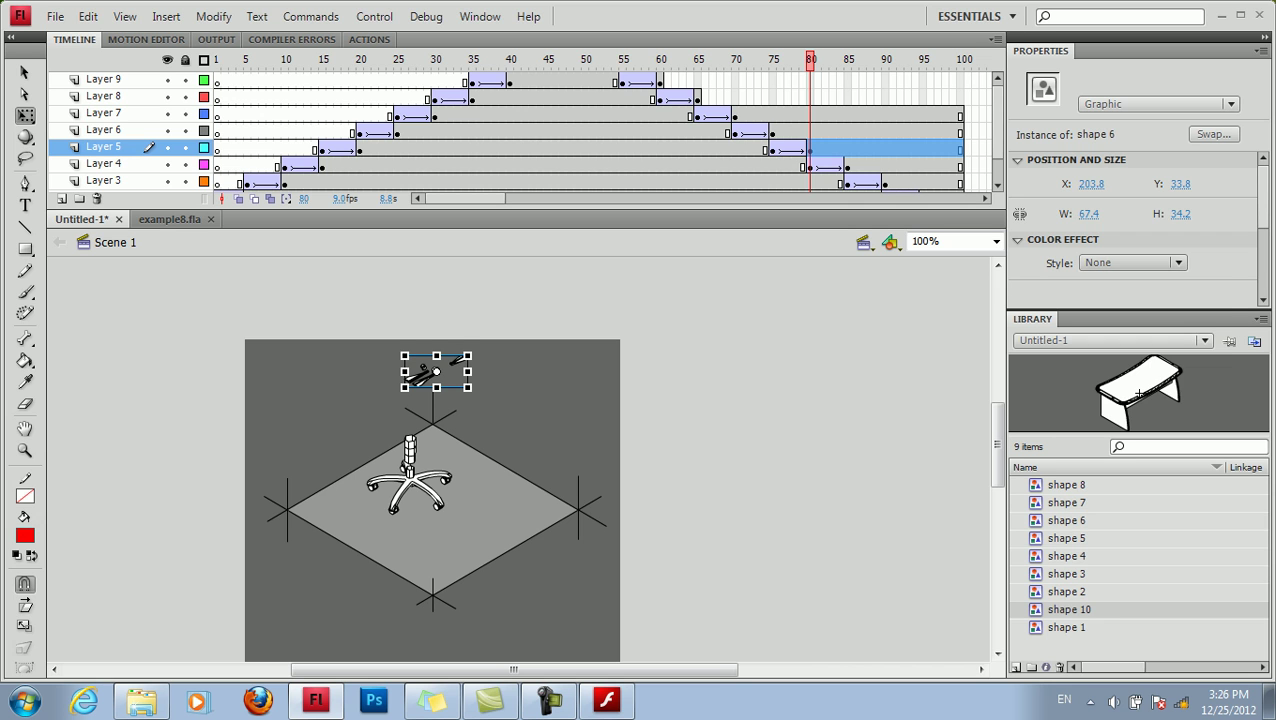
{"action": "left_click", "coordinate": [1132, 262]}
{"action": "left_click", "coordinate": [1120, 365]}
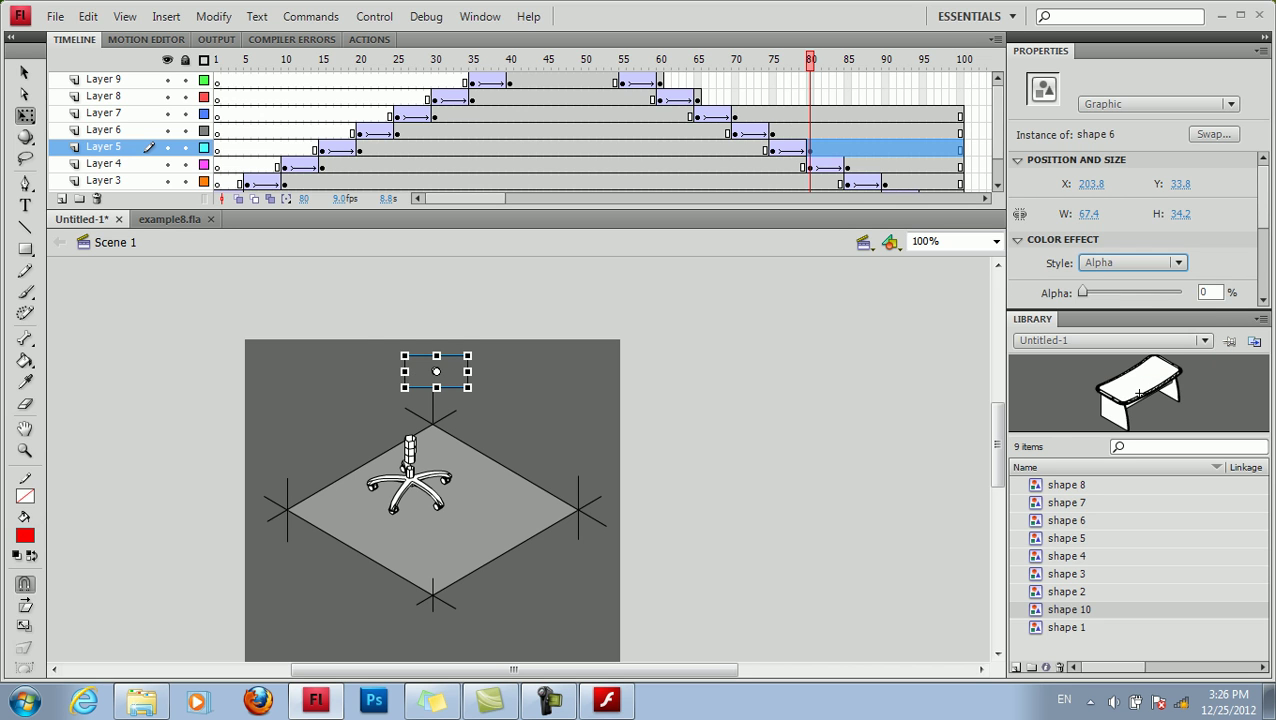
Step: At frame 85 of Layer 4, give the chair's column an Alpha color effect of 0% so it fades out
{"action": "left_click", "coordinate": [848, 166]}
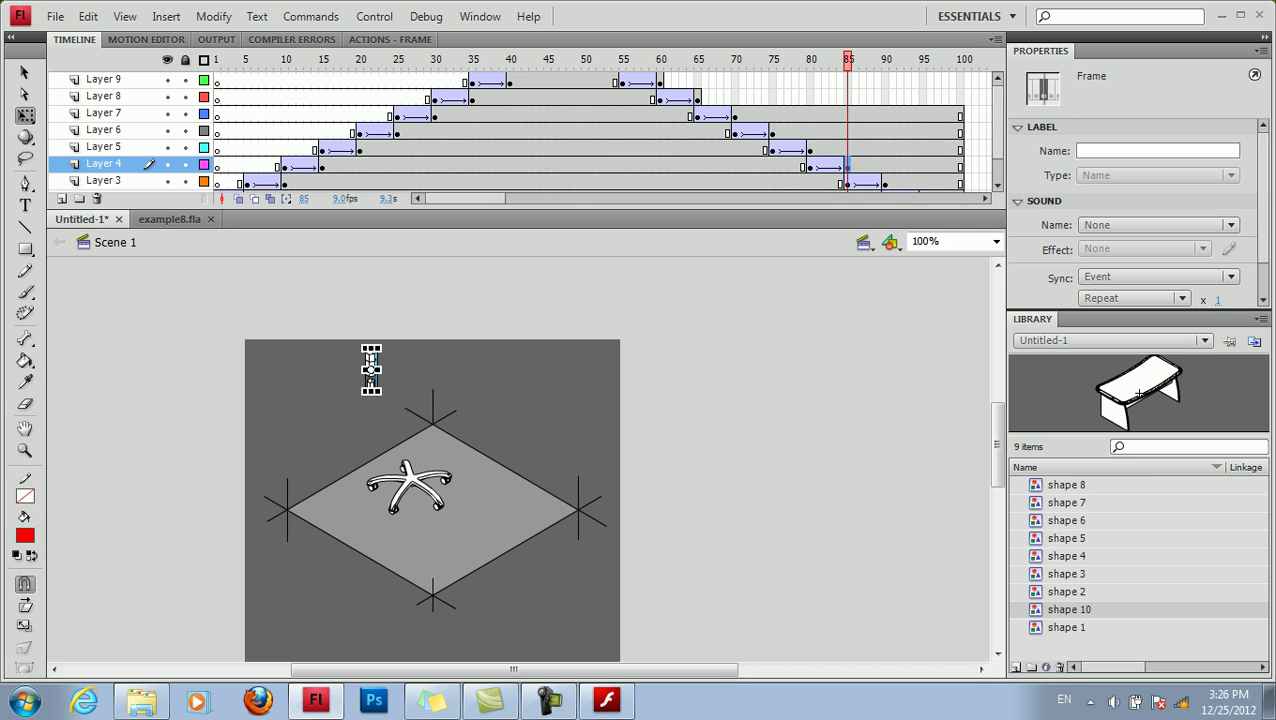
{"action": "left_click", "coordinate": [371, 378]}
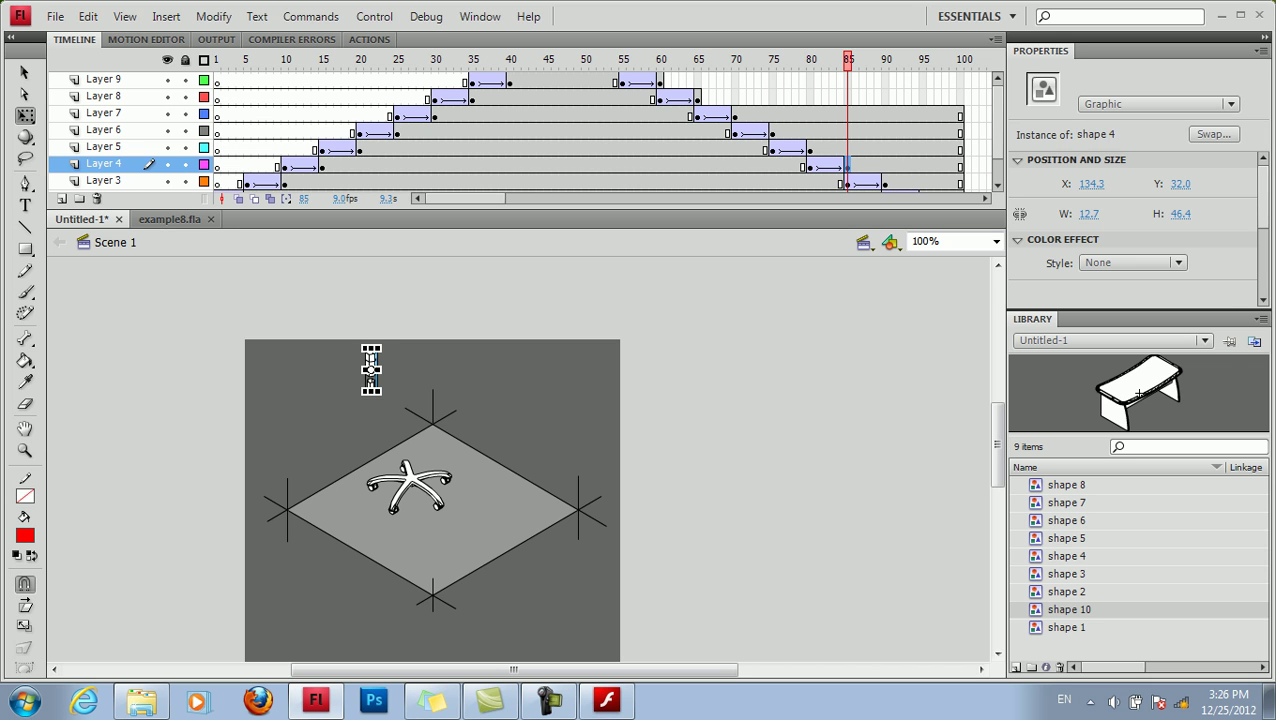
{"action": "left_click", "coordinate": [1132, 262]}
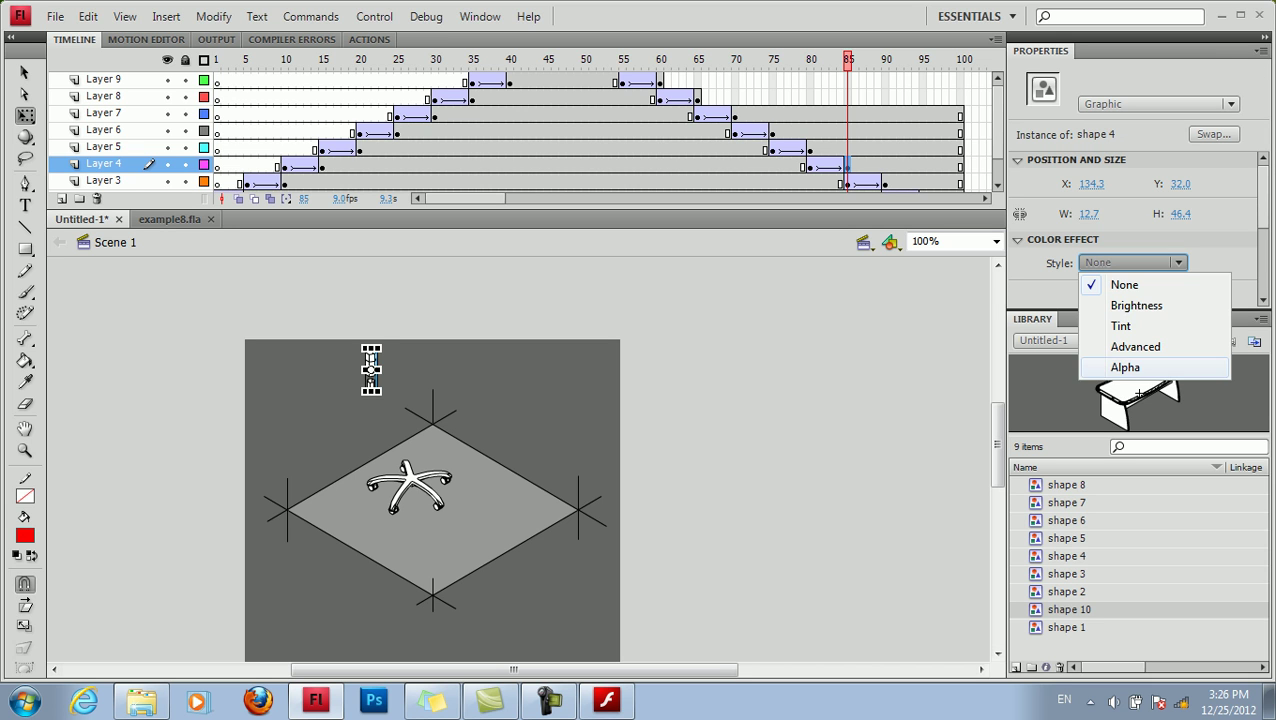
{"action": "left_click", "coordinate": [1125, 367]}
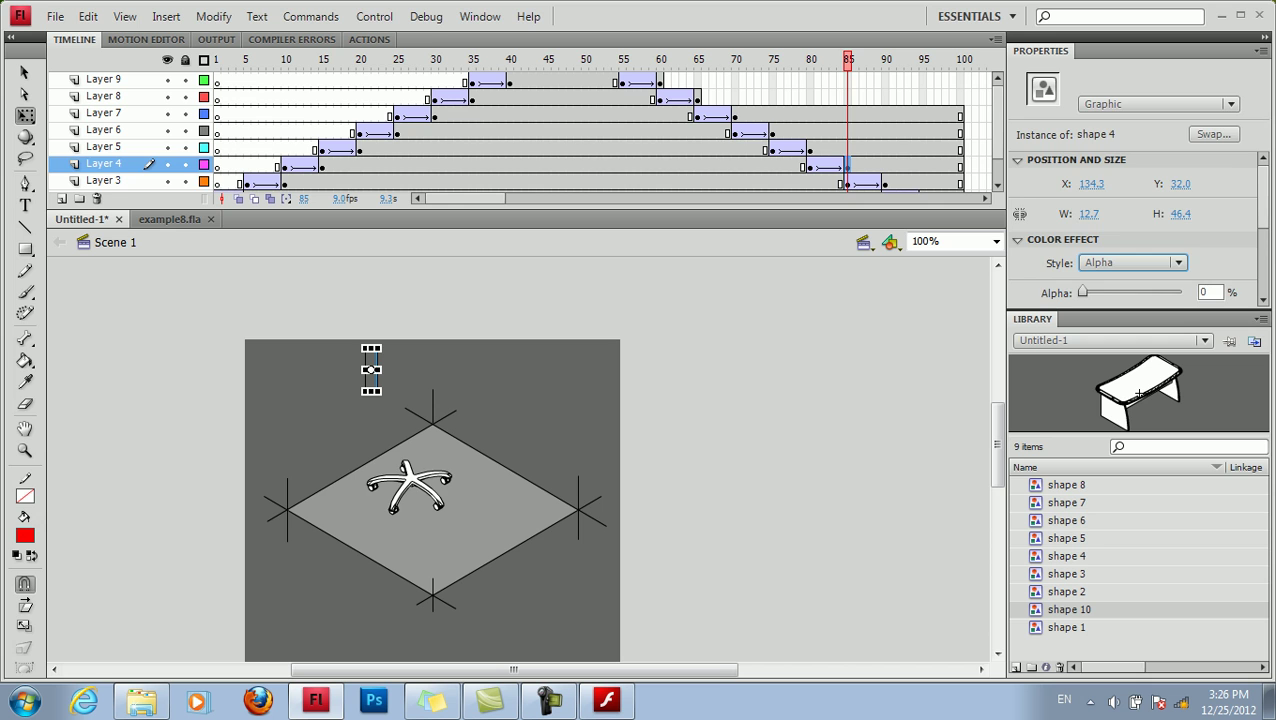
Step: At frame 90 of Layer 3, give the chair's star-shaped base an Alpha color effect of 0%
{"action": "left_click", "coordinate": [885, 183]}
{"action": "left_click", "coordinate": [530, 415]}
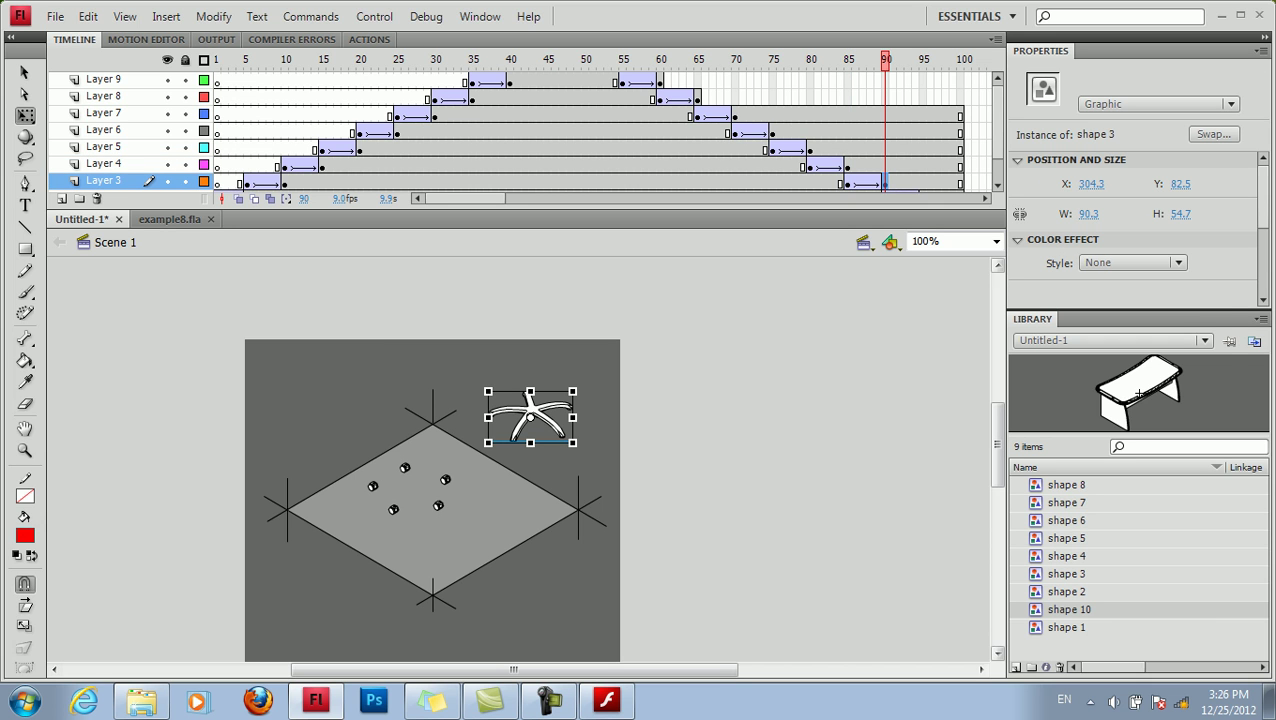
{"action": "left_click", "coordinate": [1132, 262]}
{"action": "left_click", "coordinate": [1125, 367]}
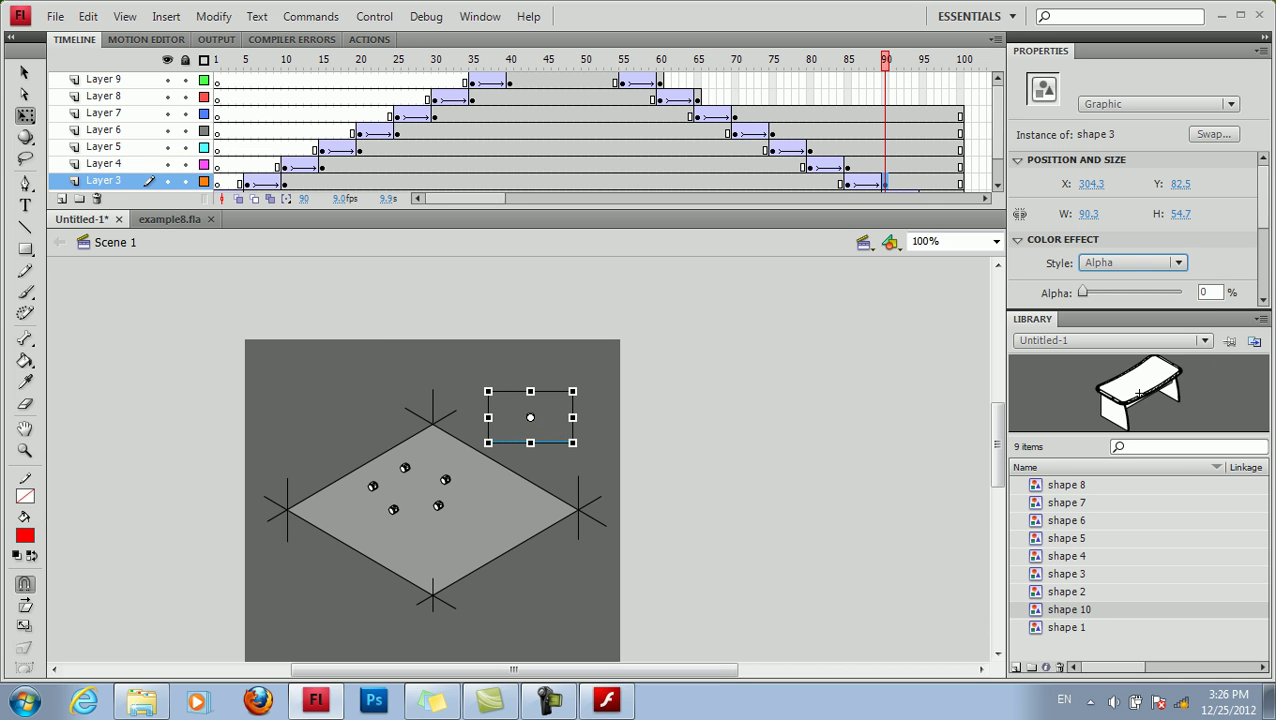
Step: At frame 95 of Layer 2, give the chair's casters an Alpha color effect of 0% so they fade out
{"action": "scroll", "coordinate": [500, 130], "scroll_direction": "down", "scroll_amount": 1}
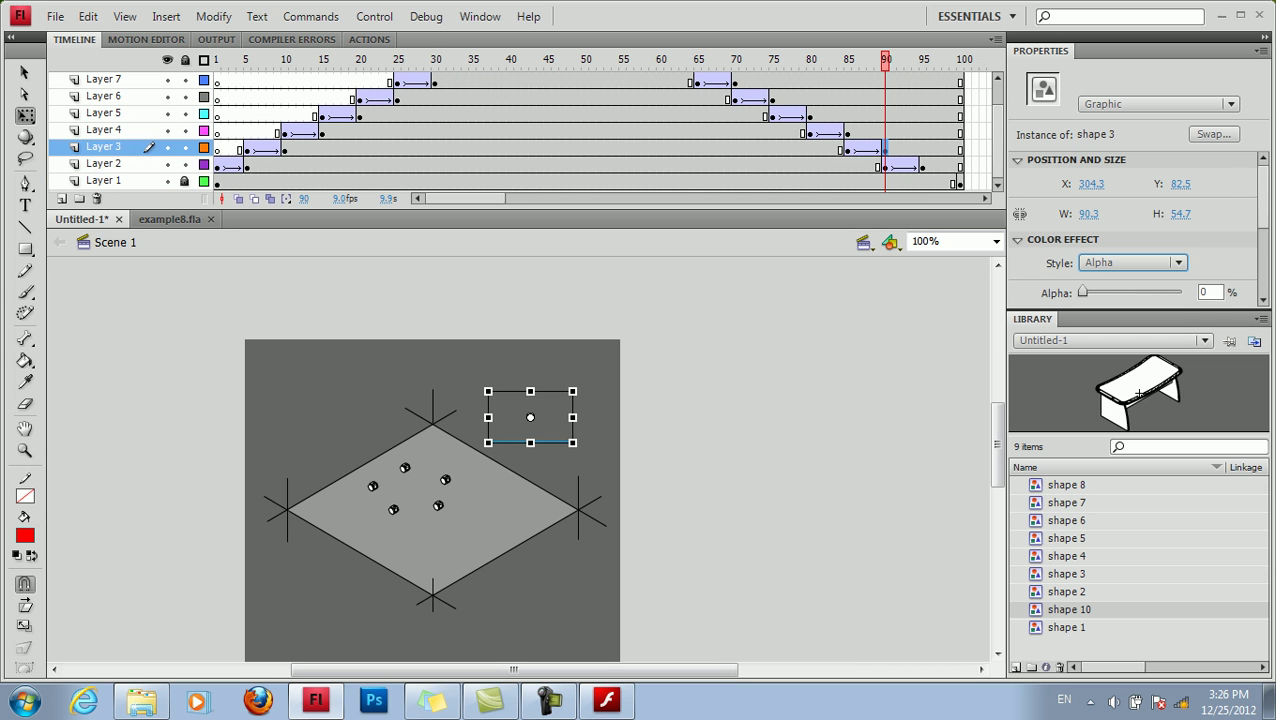
{"action": "left_click", "coordinate": [922, 167]}
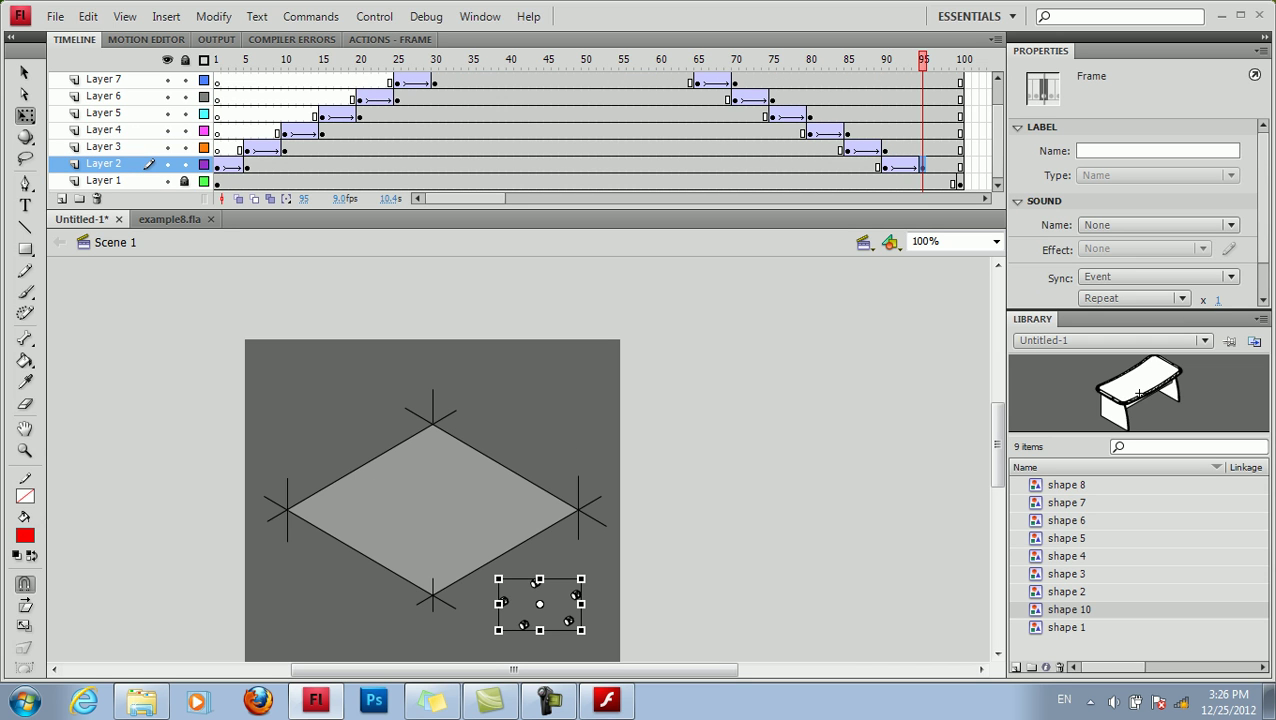
{"action": "left_click", "coordinate": [735, 500]}
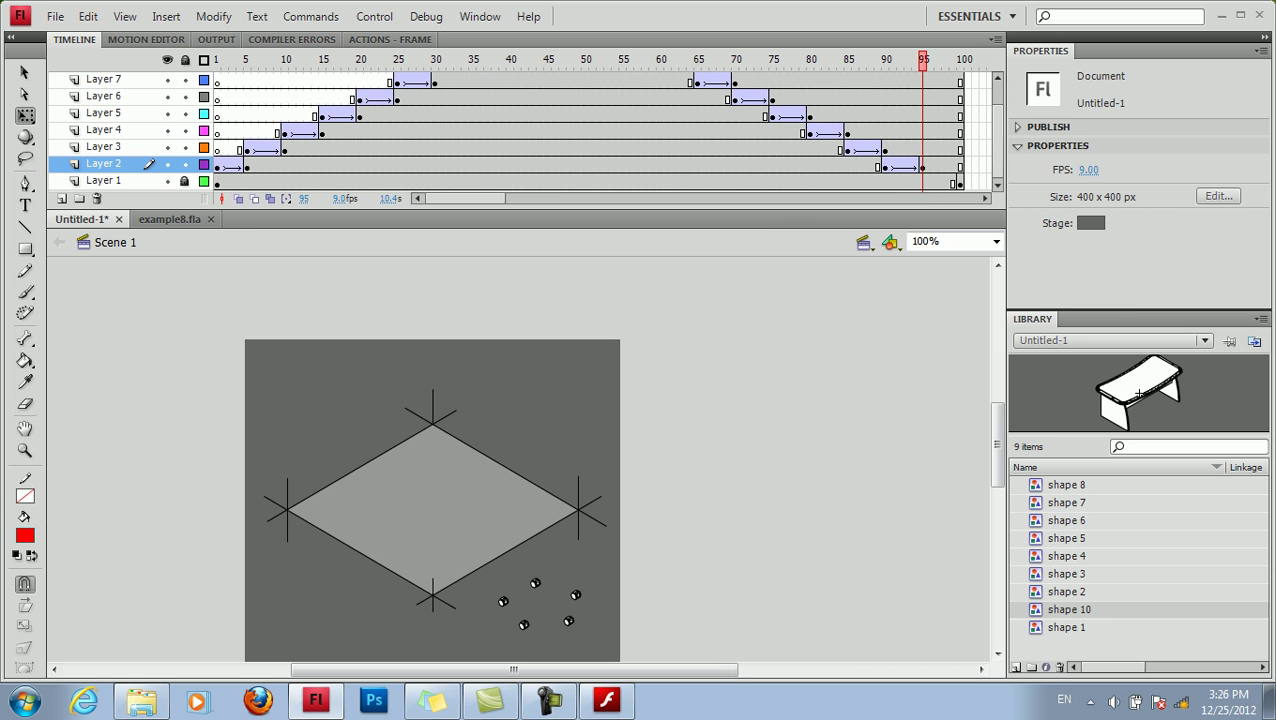
{"action": "left_click", "coordinate": [575, 595]}
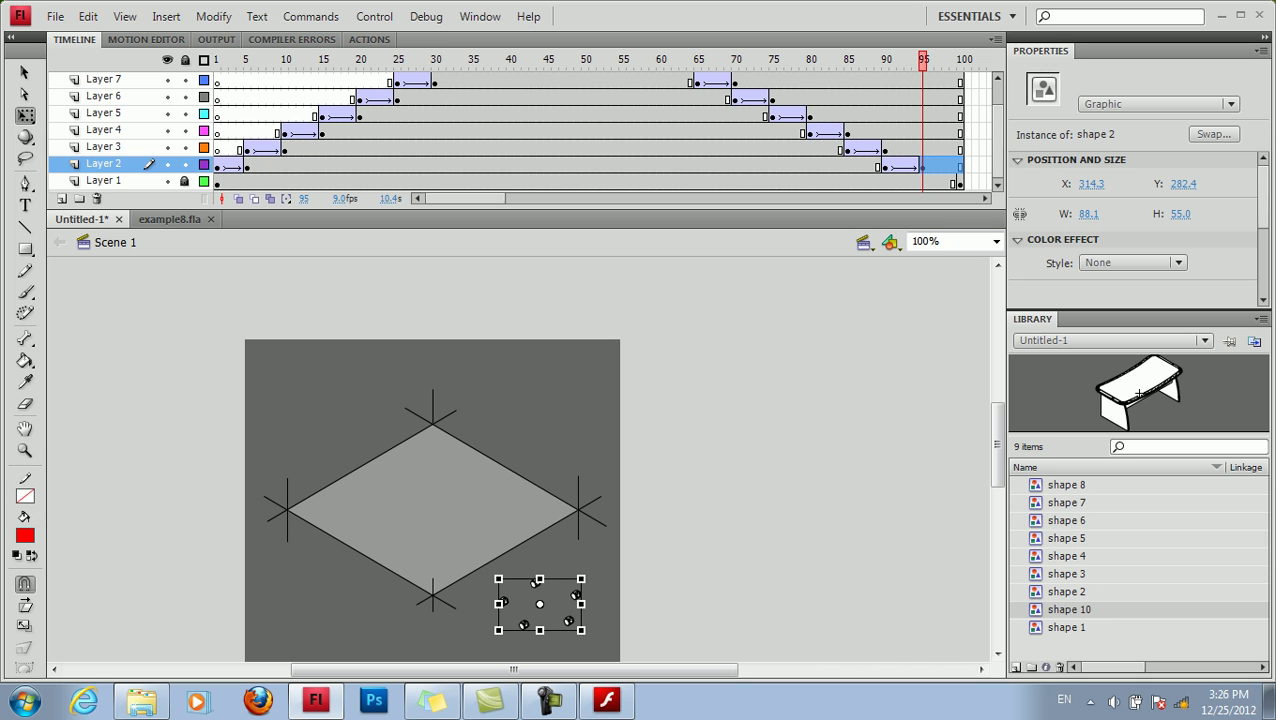
{"action": "left_click", "coordinate": [1134, 263]}
{"action": "left_click", "coordinate": [1132, 262]}
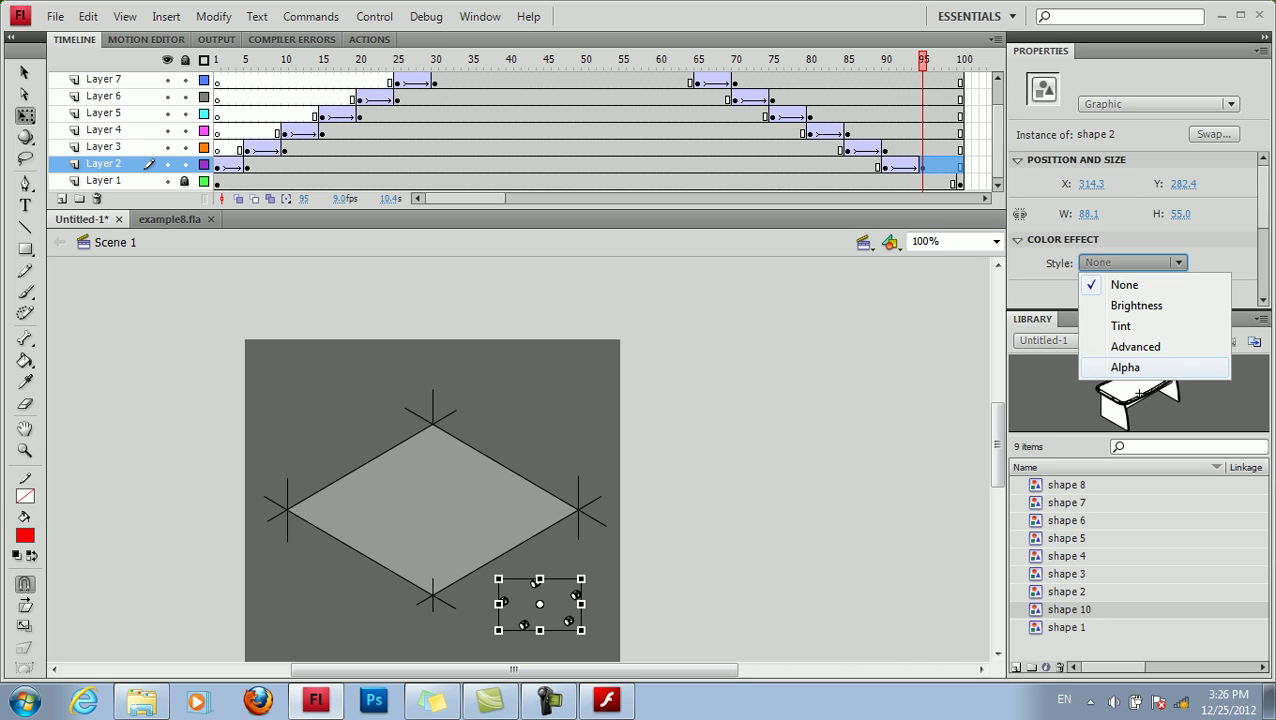
{"action": "left_click", "coordinate": [1124, 365]}
{"action": "key", "text": "ctrl+shift+a"}
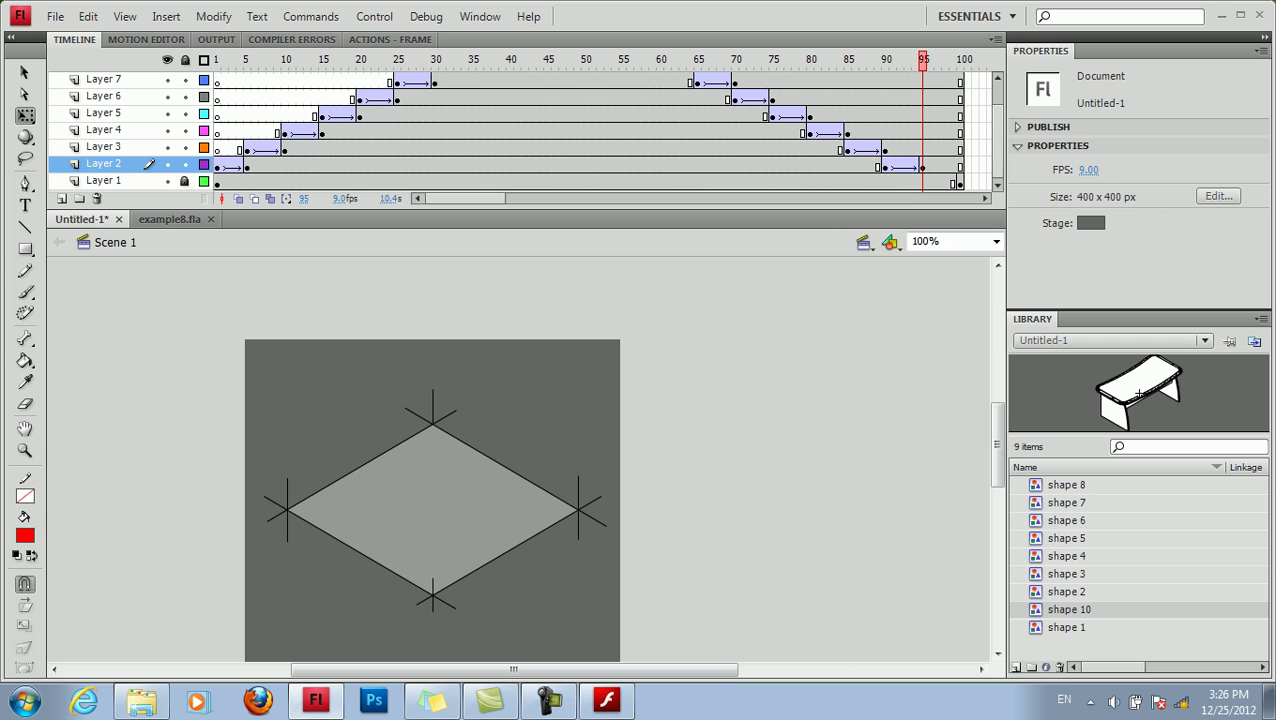
Step: Test the movie and reposition the preview window to watch the whole chair and desk animation
{"action": "key", "text": "ctrl+Return"}
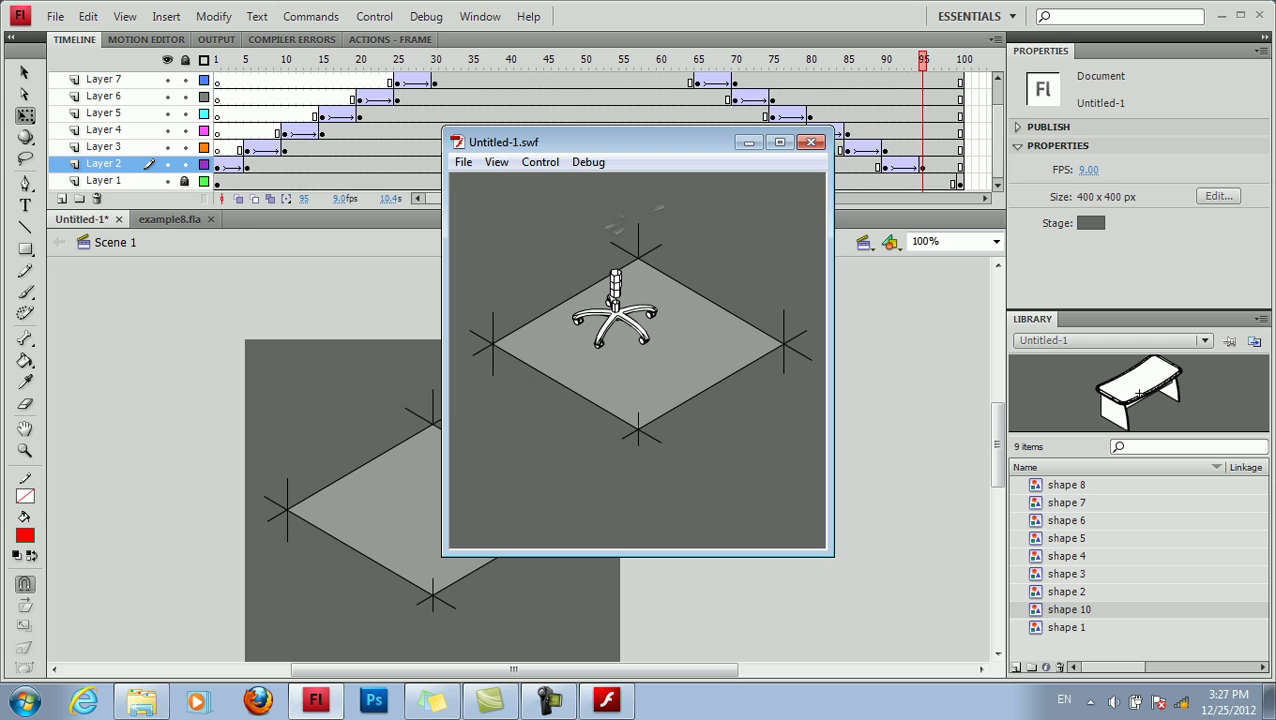
{"action": "left_click_drag", "start_coordinate": [620, 142], "coordinate": [457, 239]}
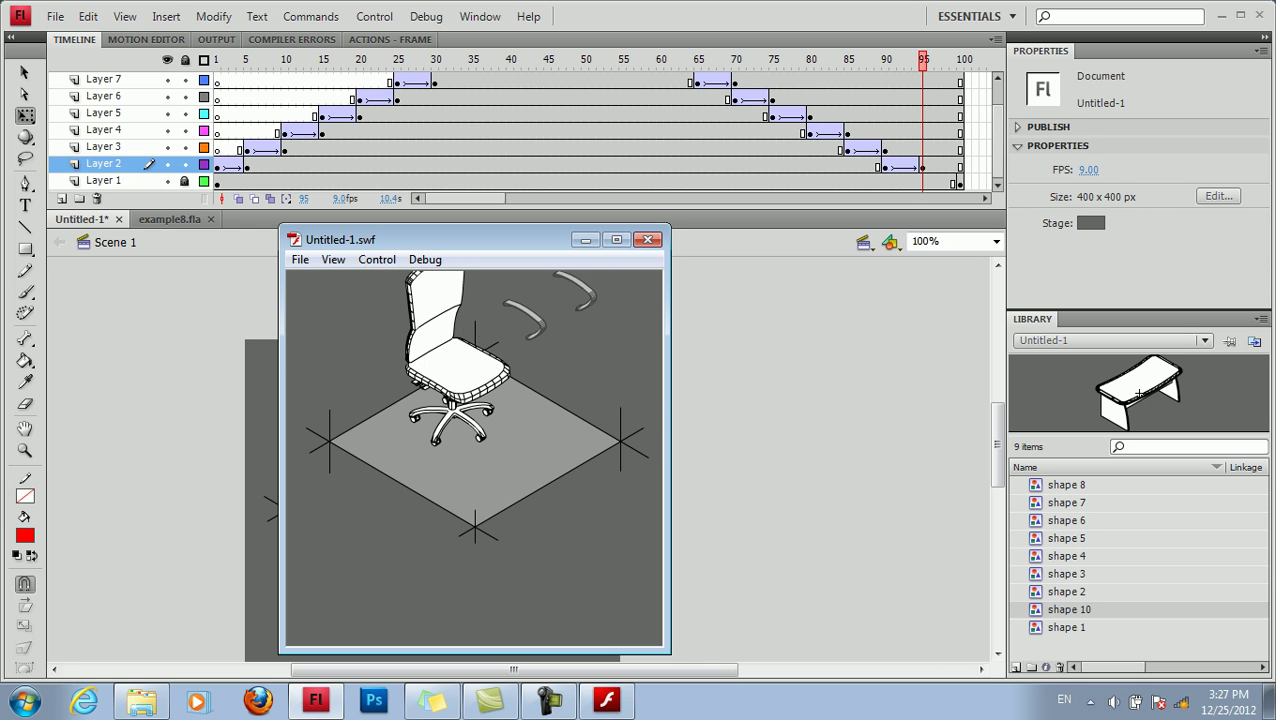
{"action": "left_click", "coordinate": [549, 700]}
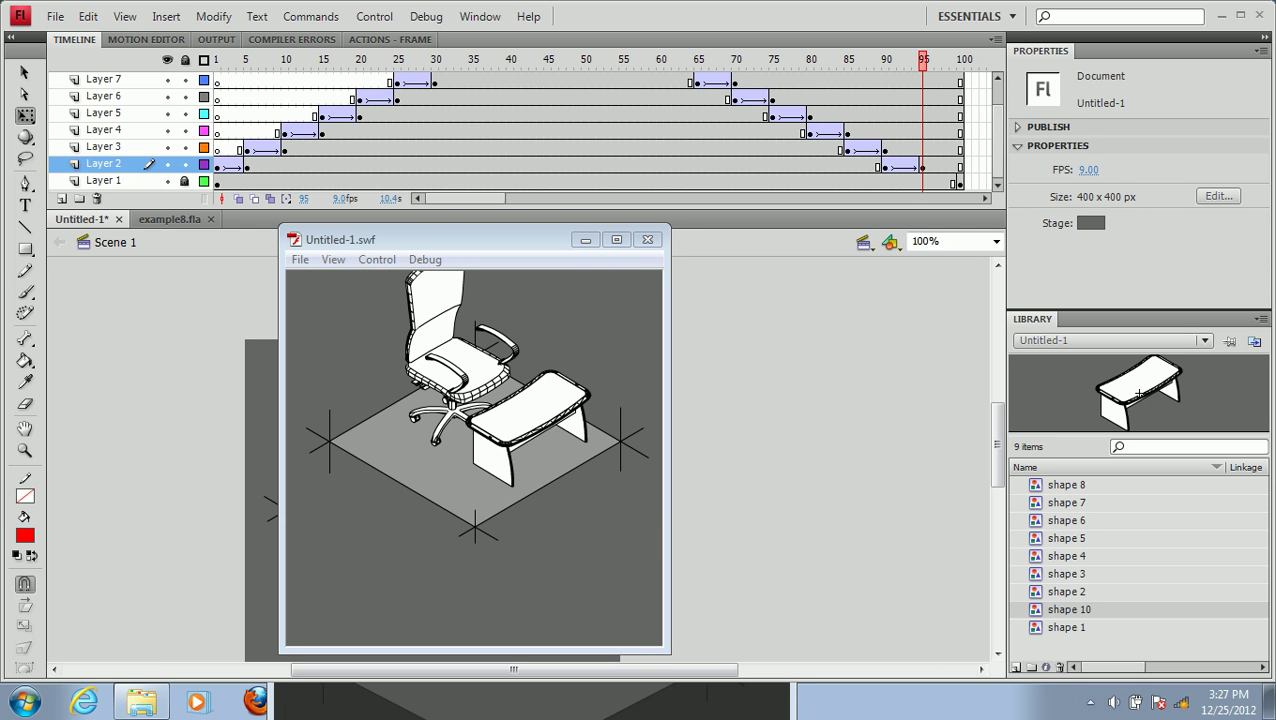